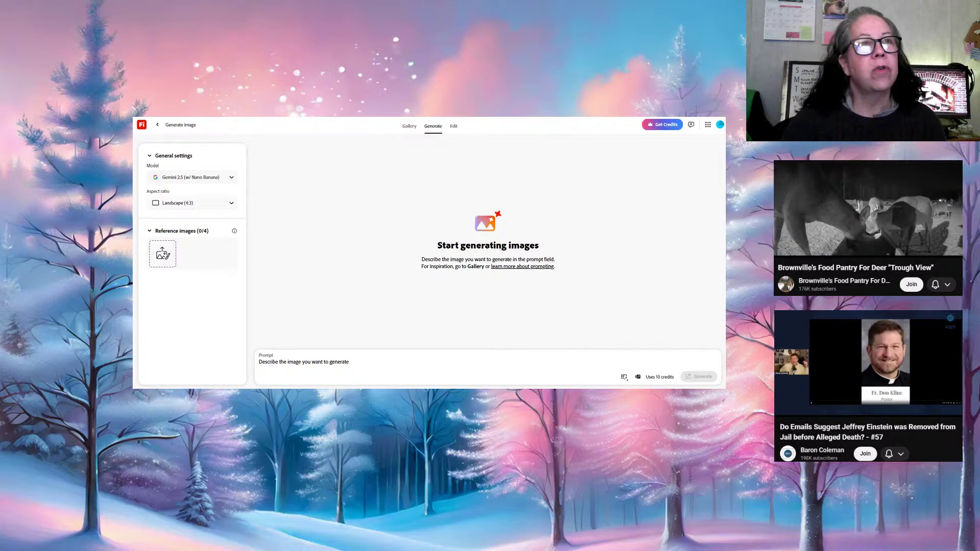
Switch to the browser, open YouTube in a new tab and go to the channel's YouTube Studio
key(alt+Tab)
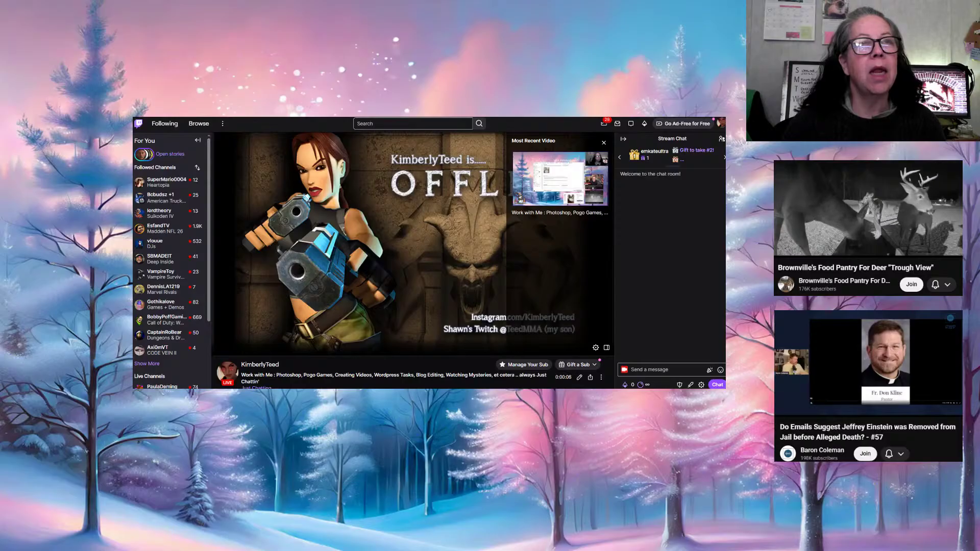
key(ctrl+t)
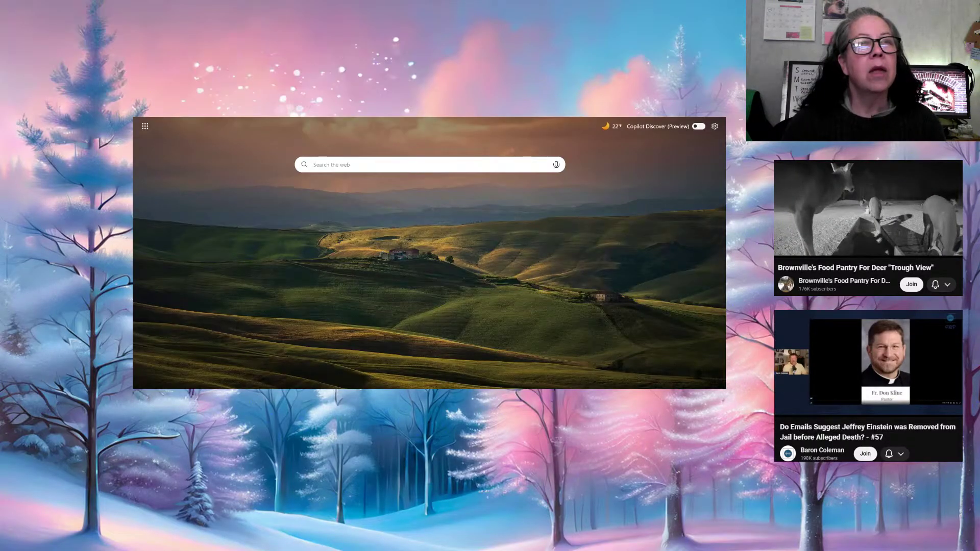
key(Return)
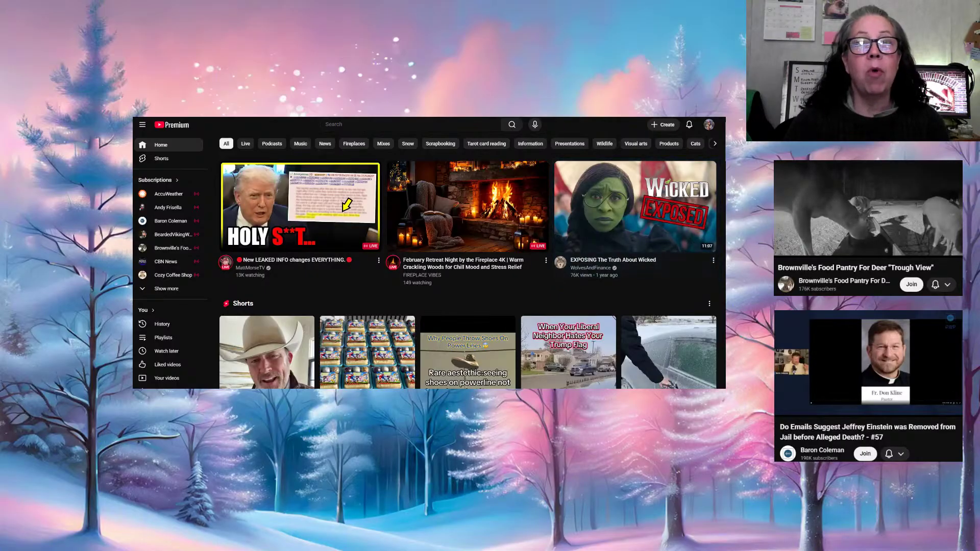
click(709, 126)
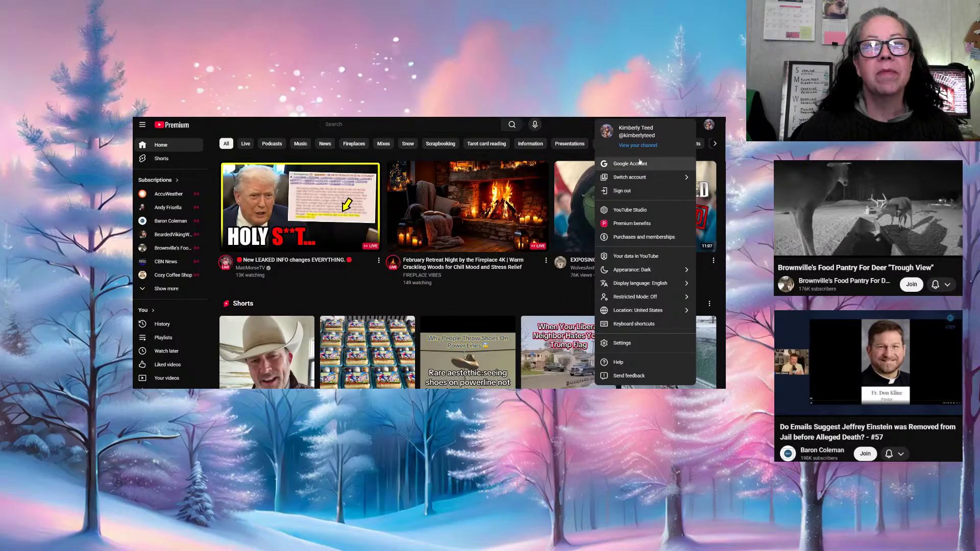
click(631, 211)
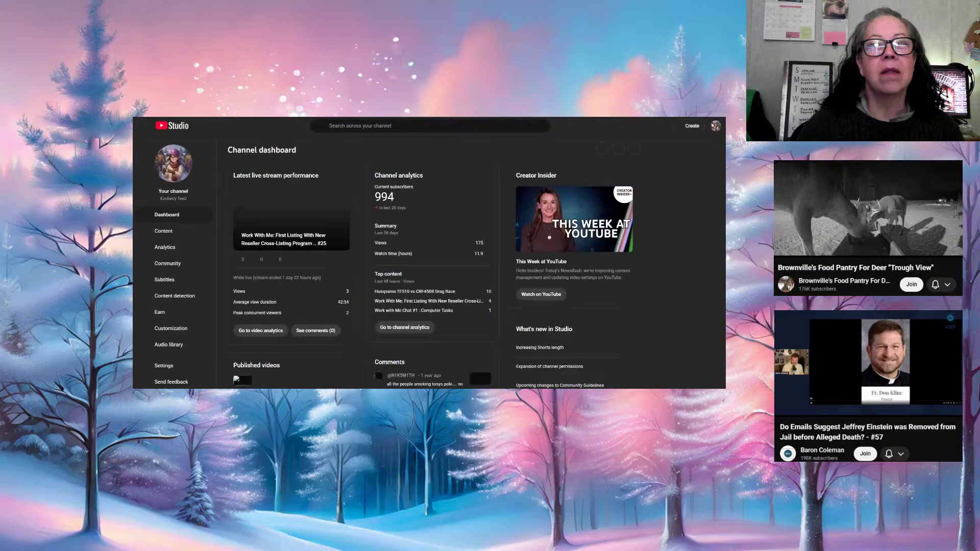
click(716, 126)
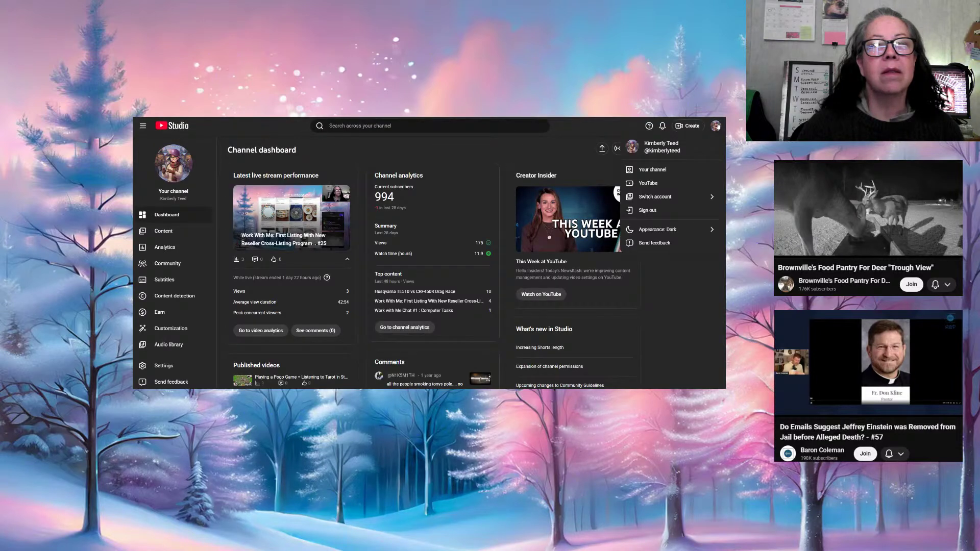
click(715, 128)
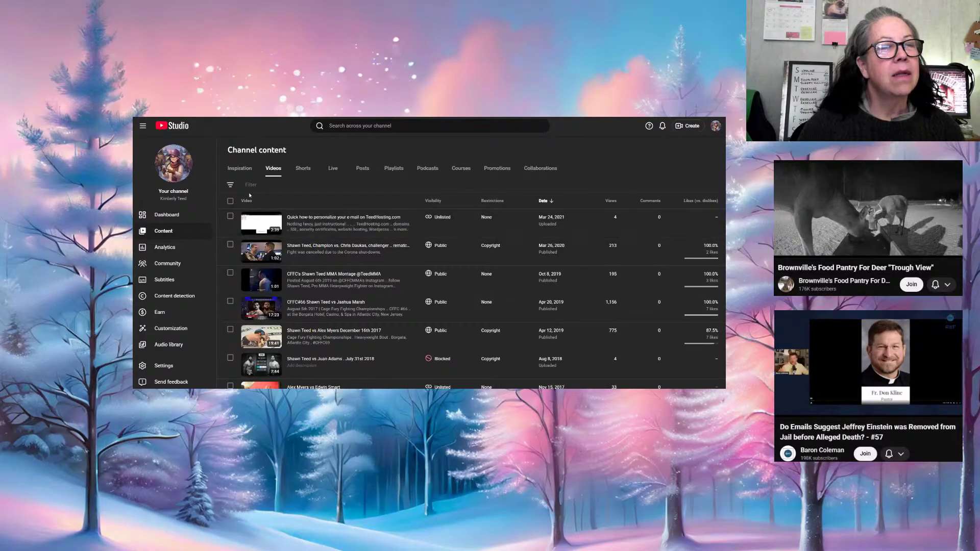
Open the details of the current live stream #26 and mark it as not made for kids
click(333, 170)
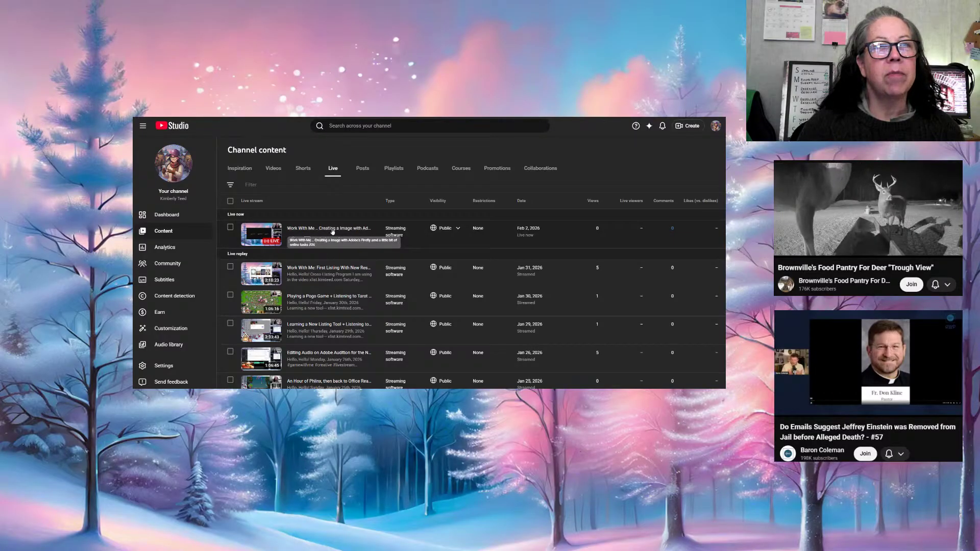
click(333, 233)
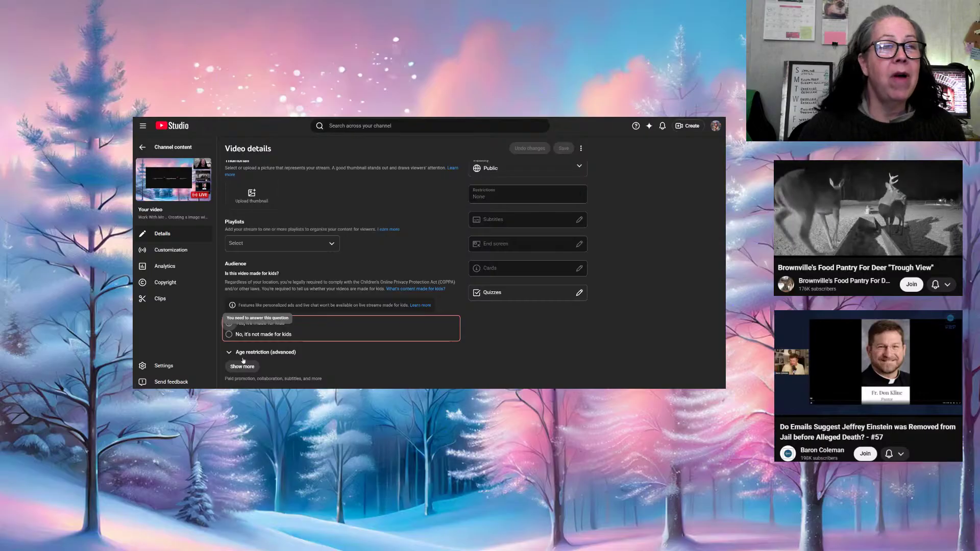
click(240, 335)
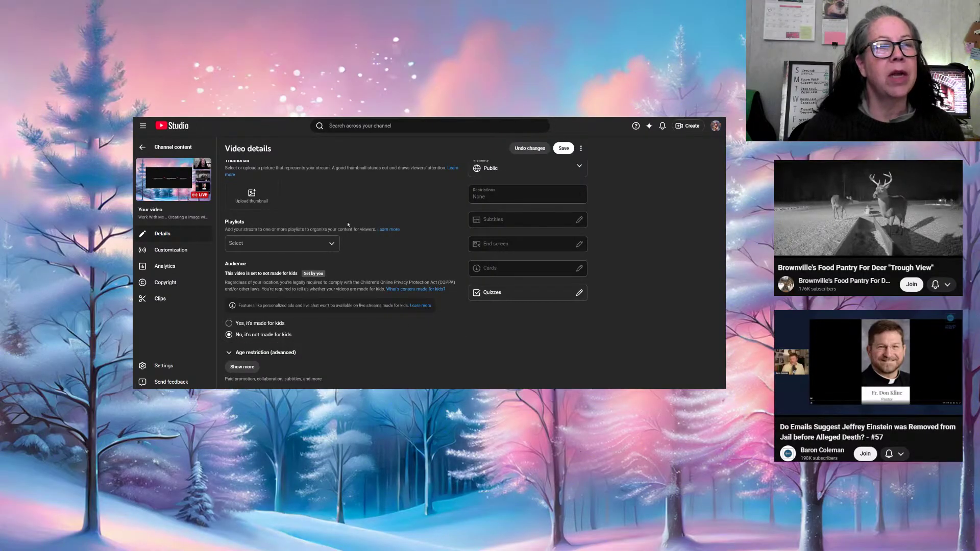
Add the stream to the "Work With Me" playlist and save the video details
click(330, 247)
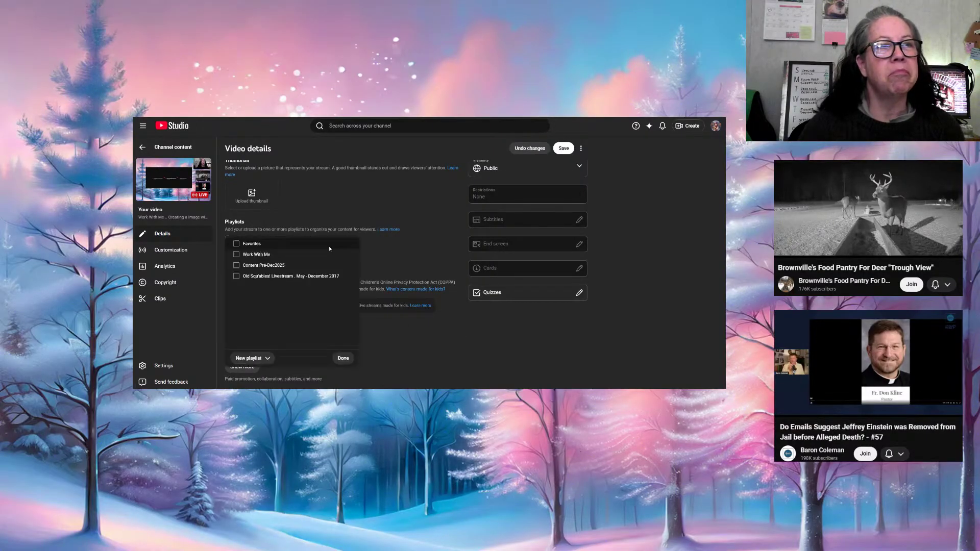
click(236, 255)
click(343, 358)
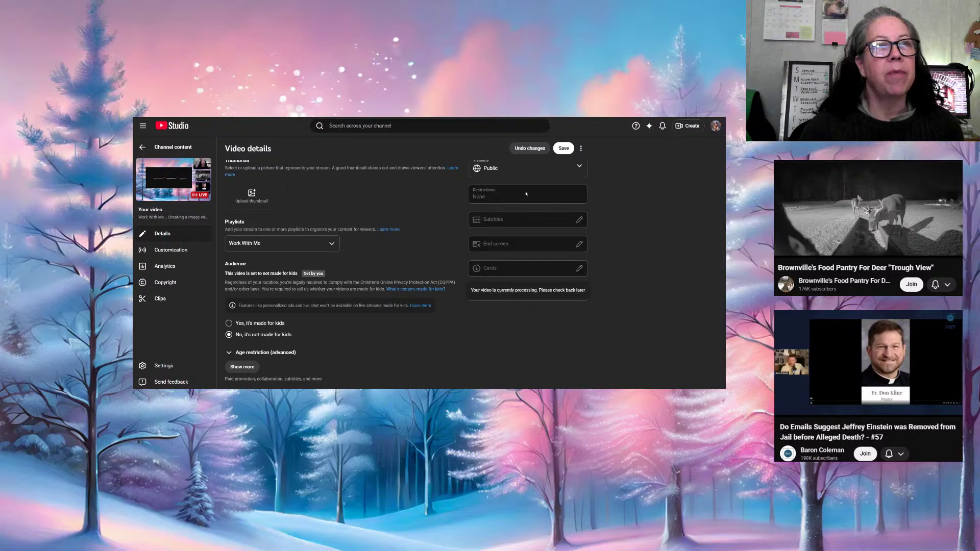
scroll(526, 193, up, 3)
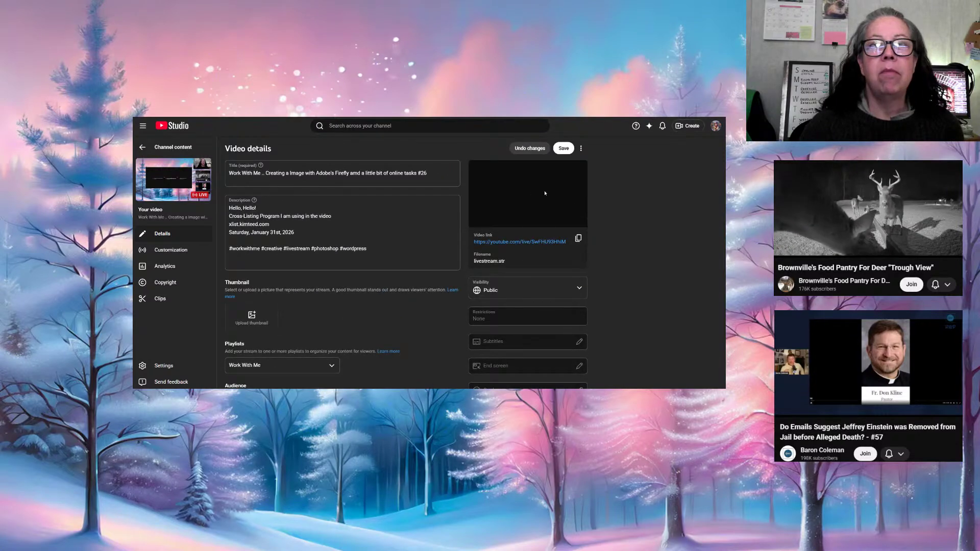
click(561, 148)
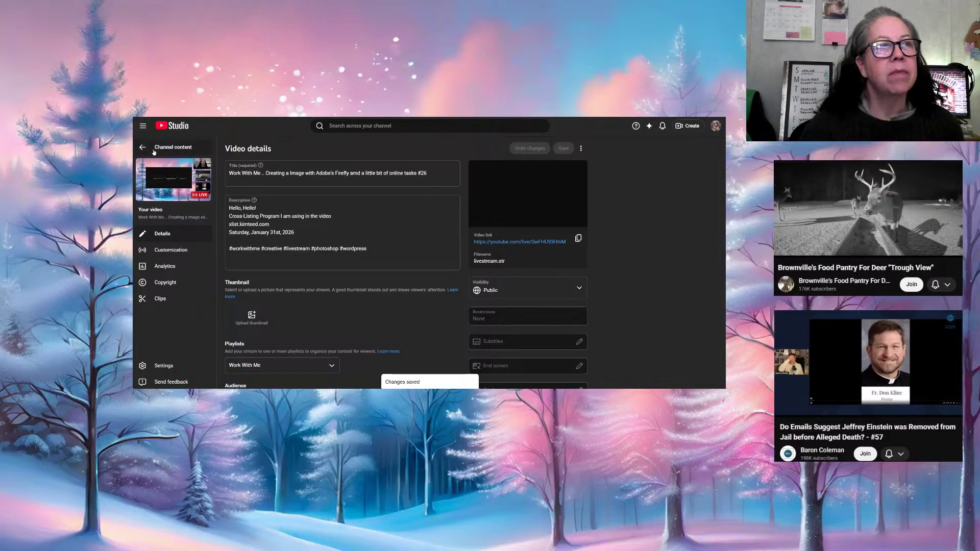
Go to the channel's public page and open the watch page of the current live stream
click(143, 126)
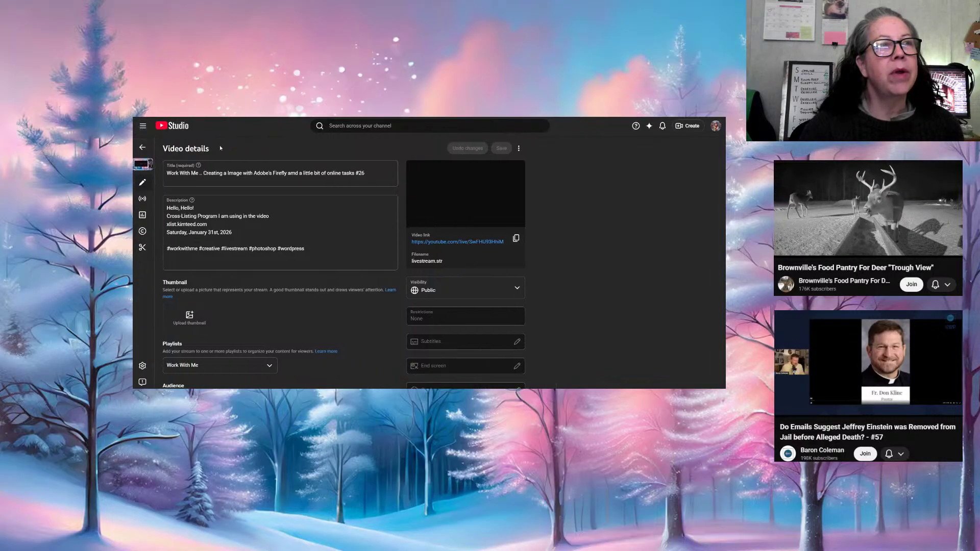
click(715, 126)
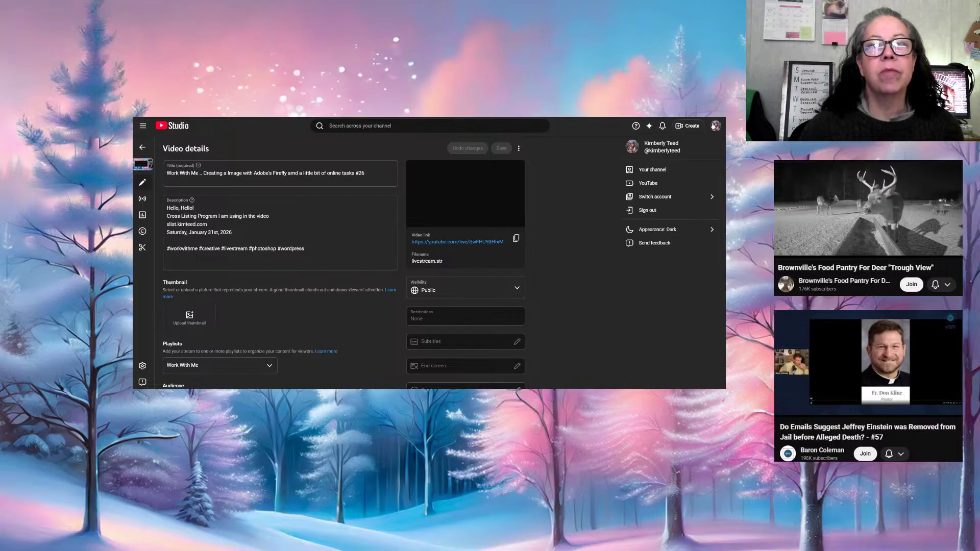
click(645, 171)
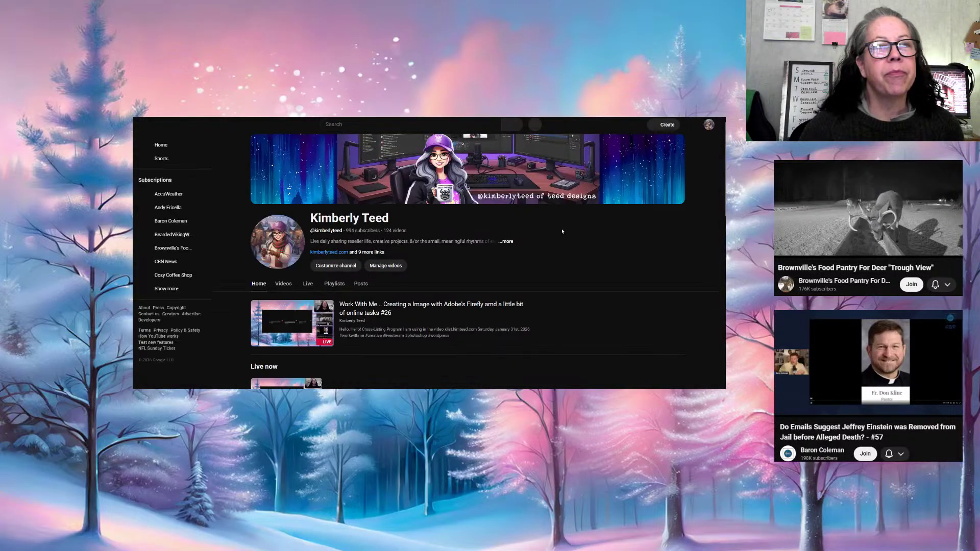
scroll(562, 231, down, 2)
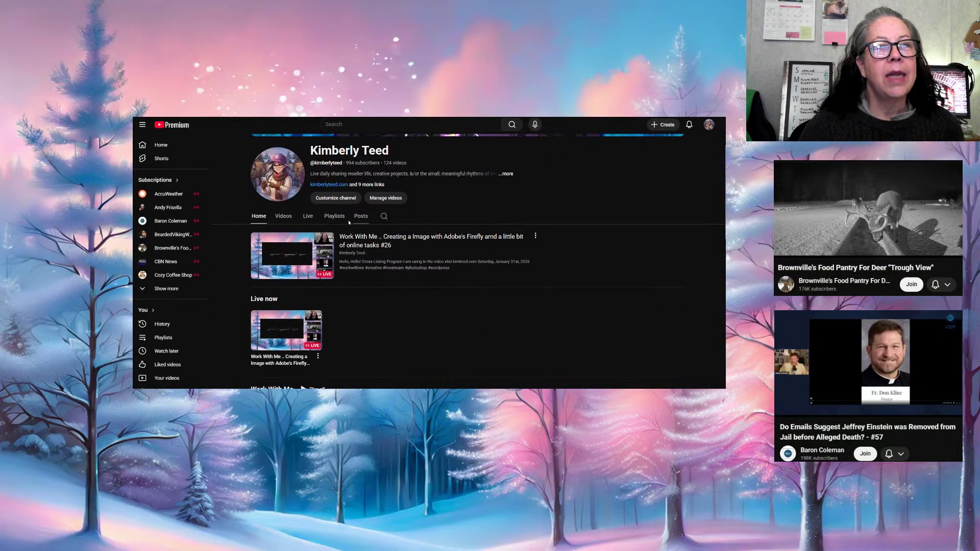
click(370, 240)
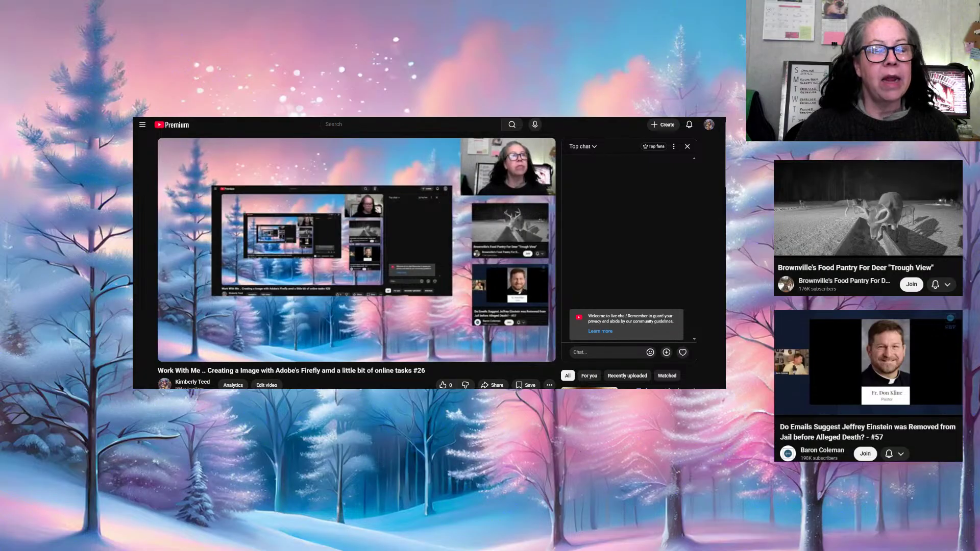
Switch to the Adobe Firefly image generator and set the aspect ratio to Vertical (9:16)
key(ctrl+Tab)
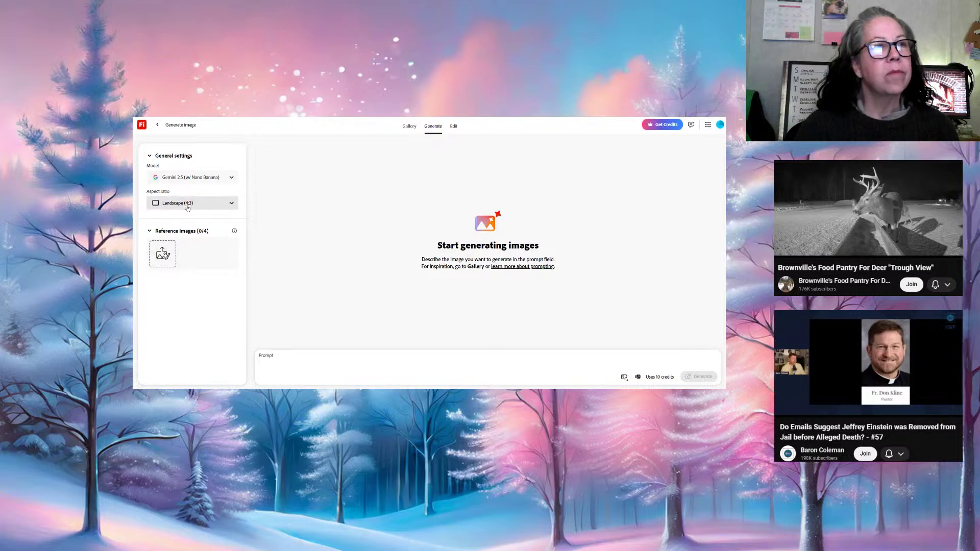
click(230, 207)
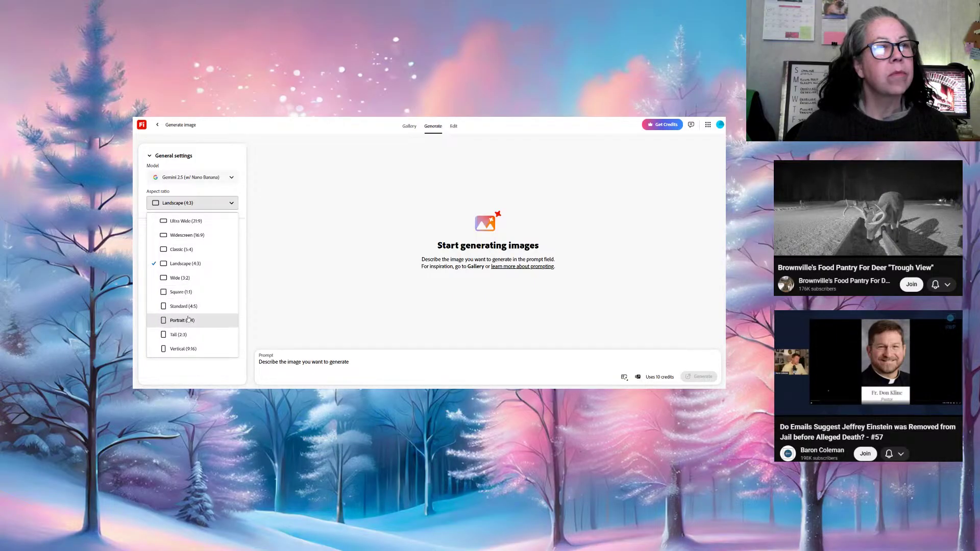
click(181, 350)
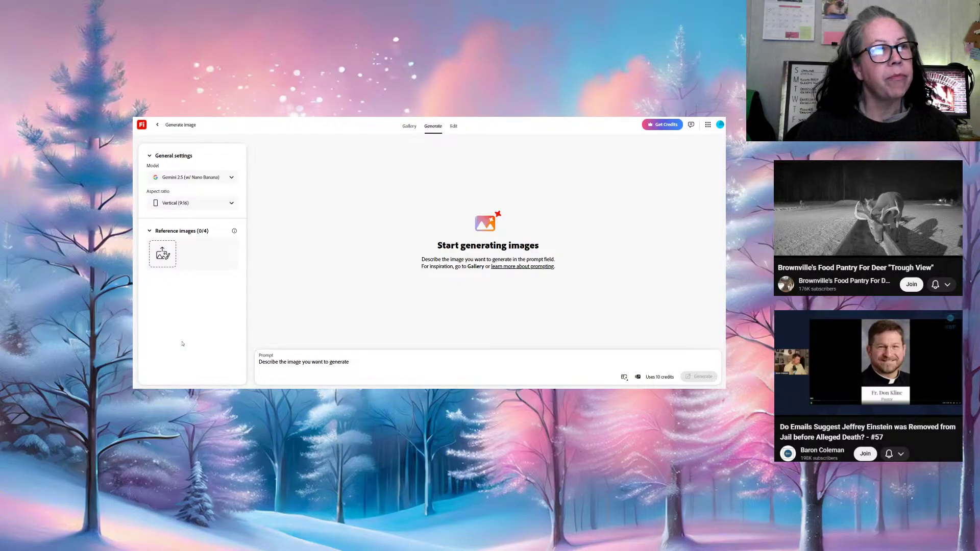
Add the cartoon avatar with the purple cap as a reference image from the device
click(162, 255)
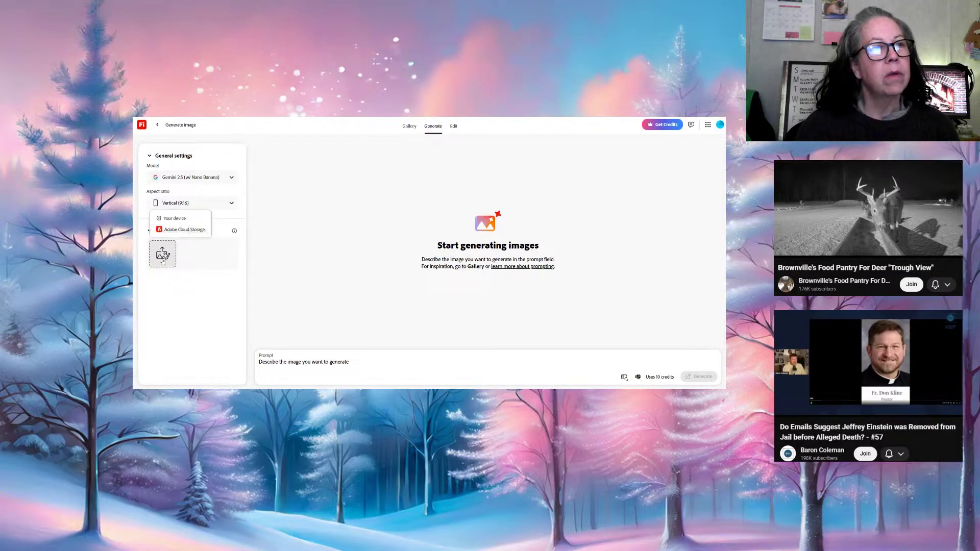
click(172, 218)
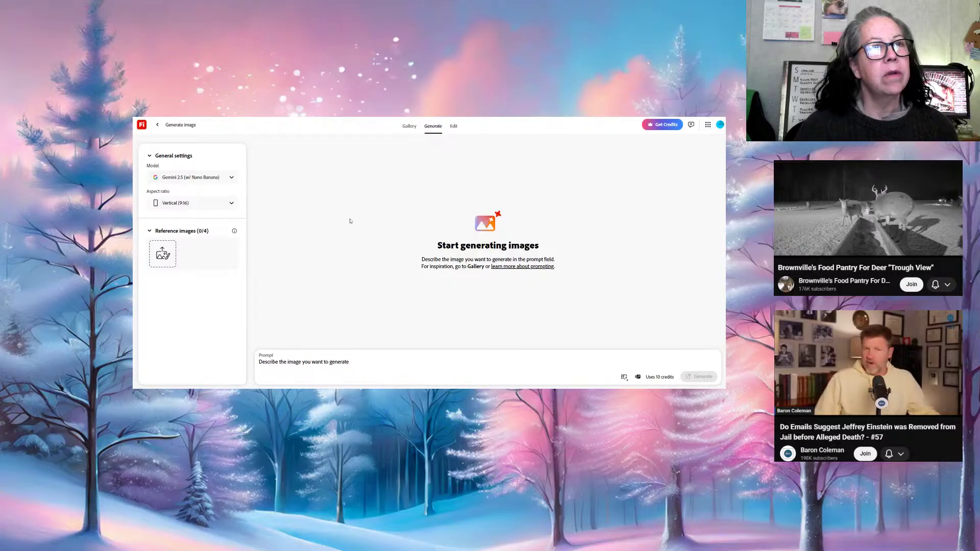
key(ctrl+v)
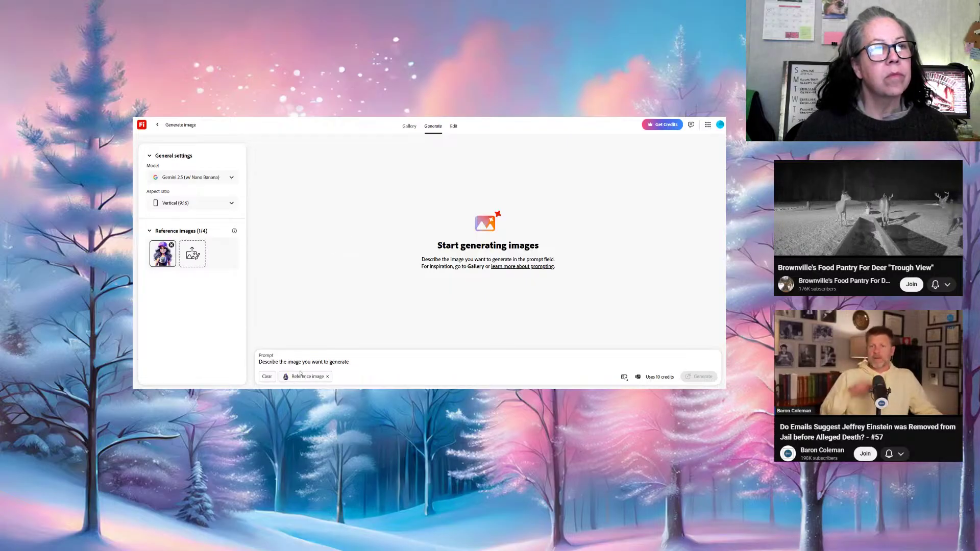
Begin the image prompt with "Fun mood. Having a marathon of a"
click(301, 367)
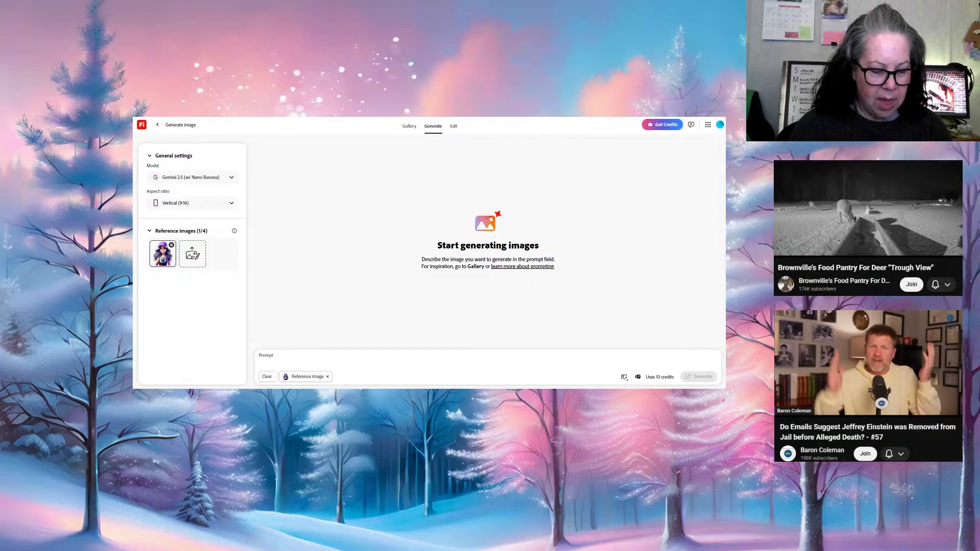
text(Fun)
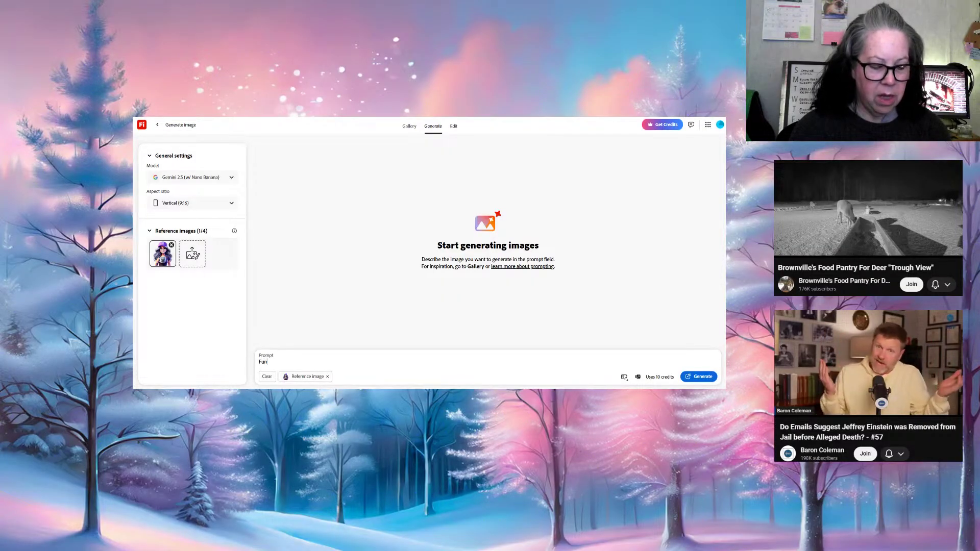
text( moo)
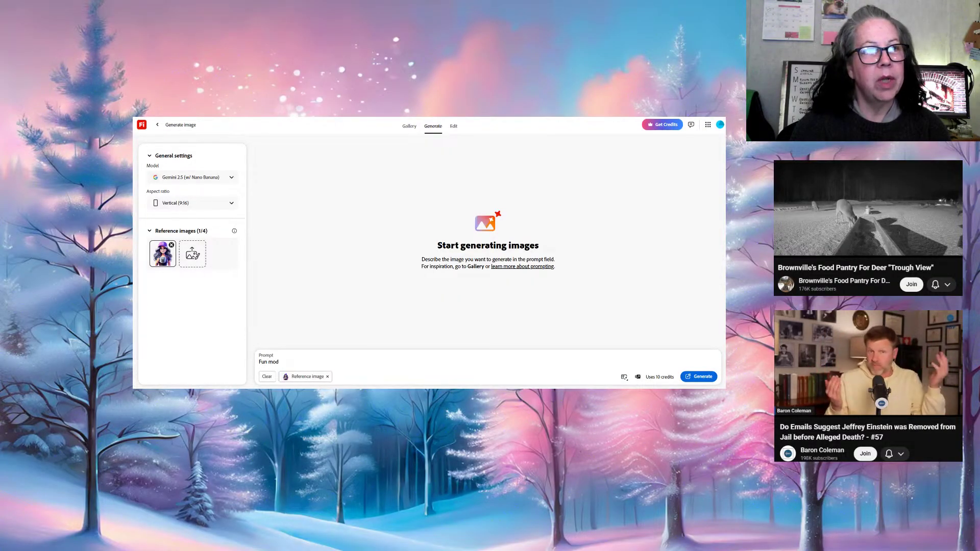
text(d. H)
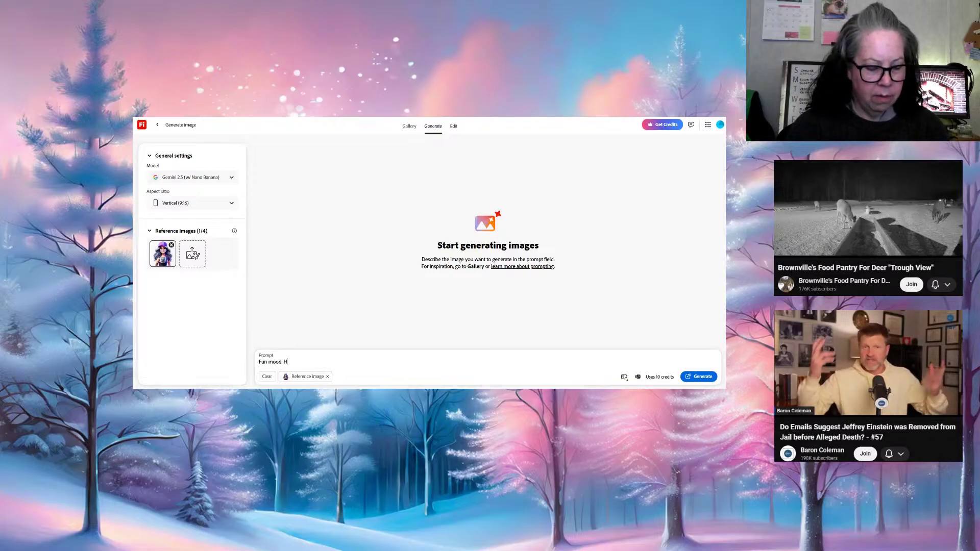
text(aving a m)
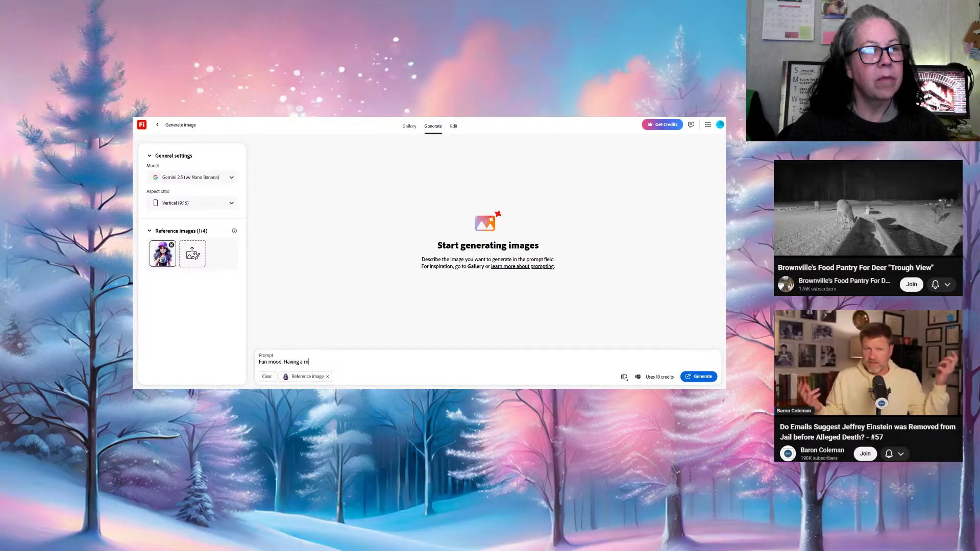
text(arathon)
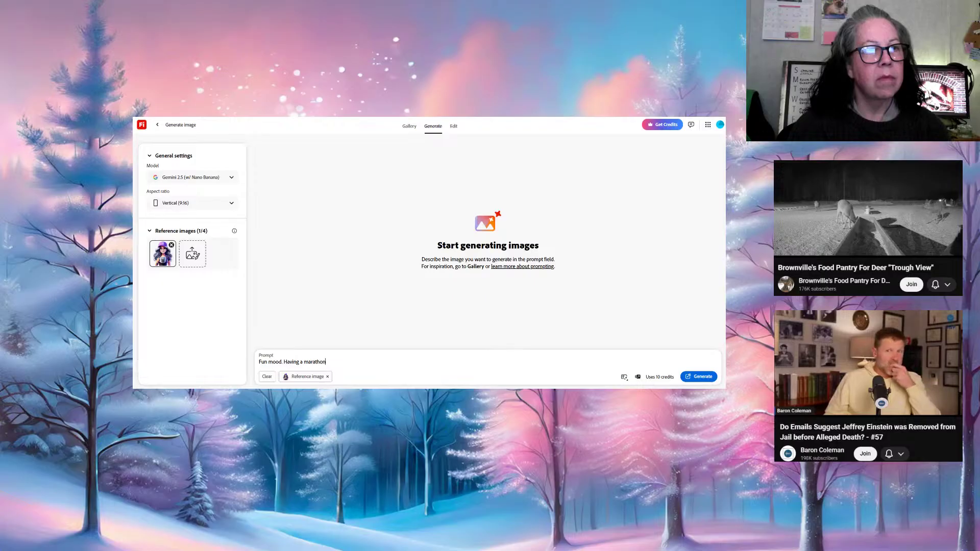
text( of a)
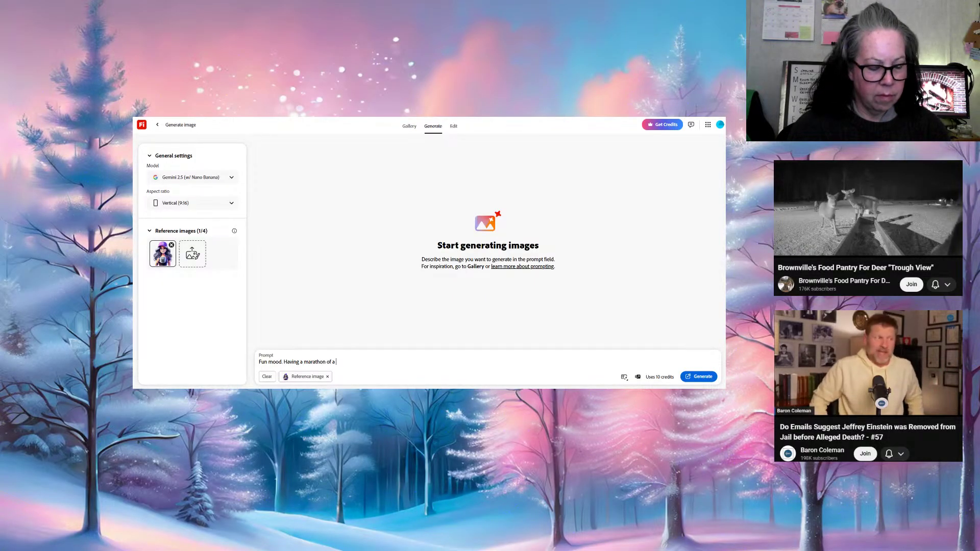
text( strea)
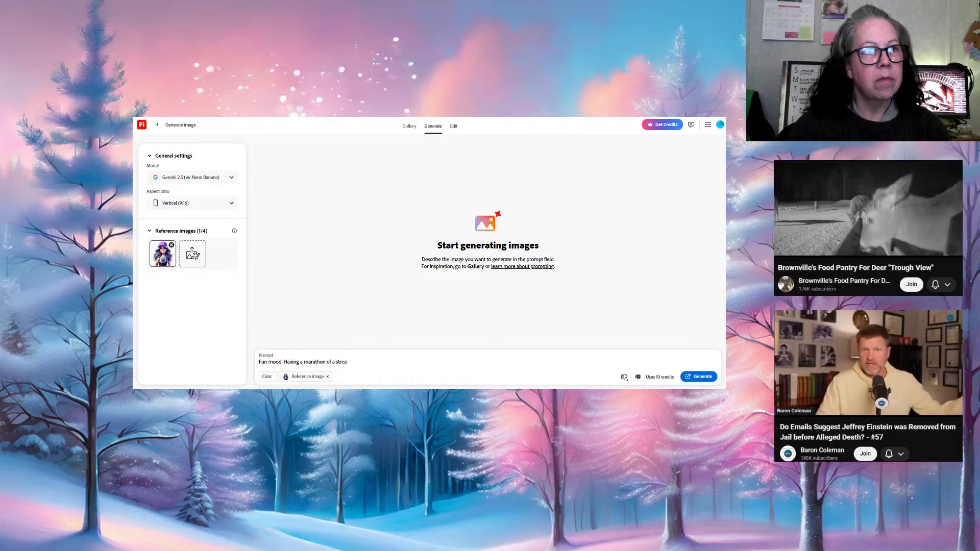
text(m)
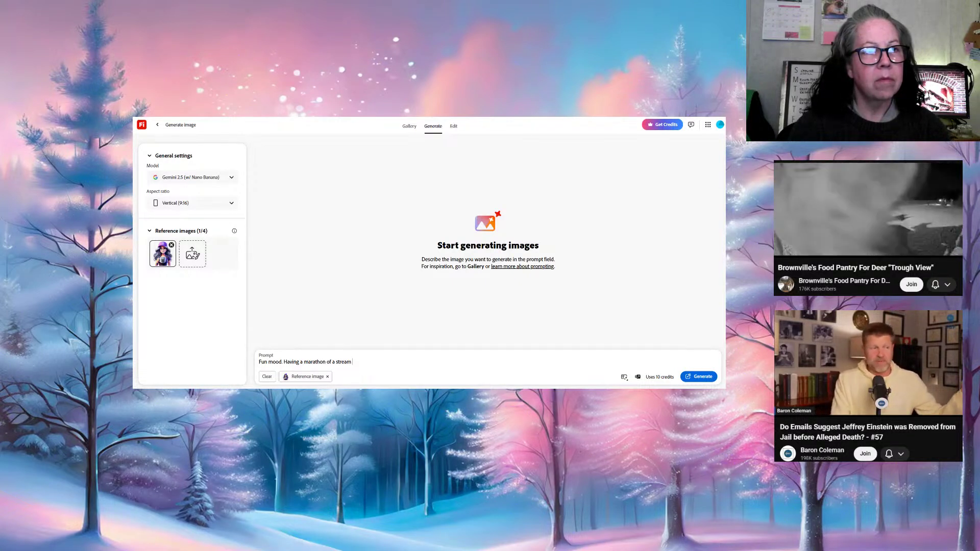
key(BackSpace)
key(BackSpace)
key(BackSpace)
key(BackSpace)
key(BackSpace)
key(BackSpace)
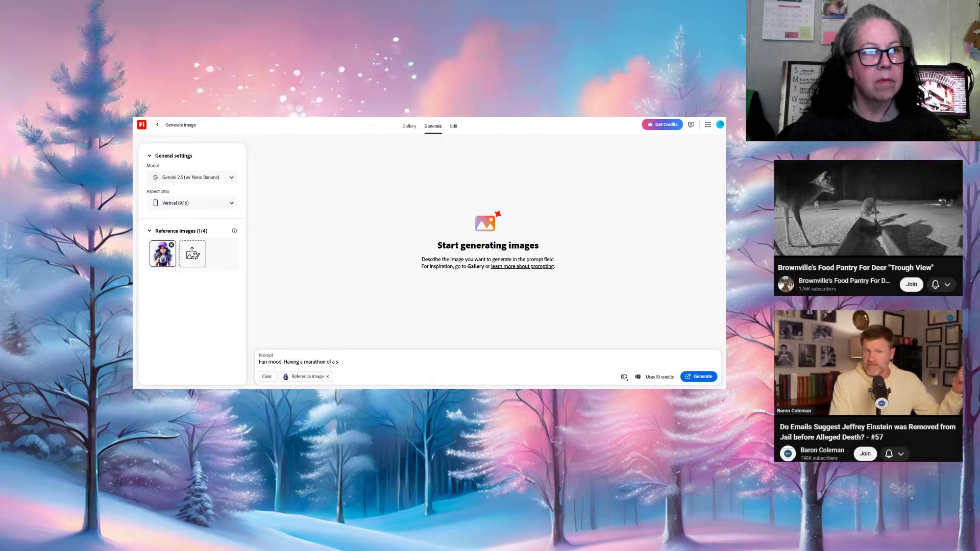
key(BackSpace)
Continue the image prompt after "marathon of a" with "livestream on Superbowl Sunday"
text(live)
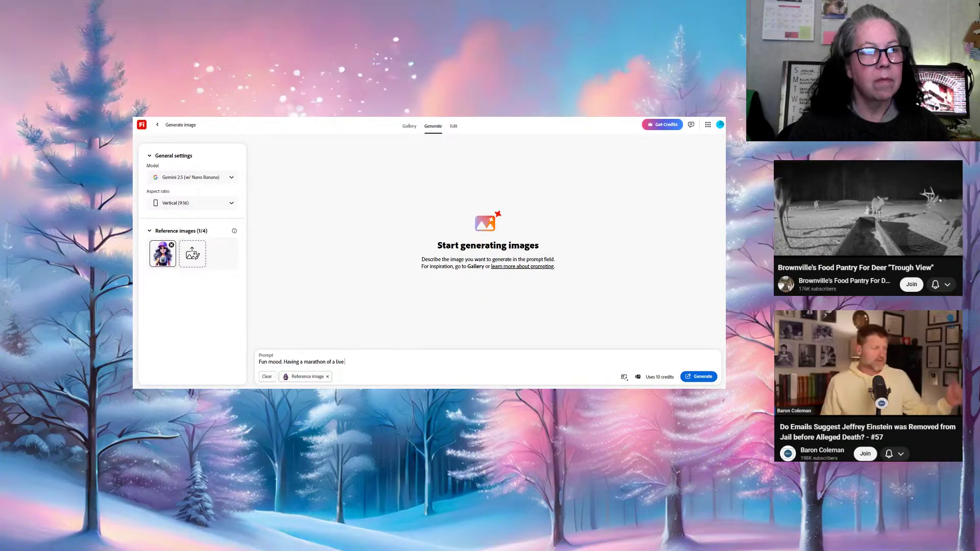
text(stream on)
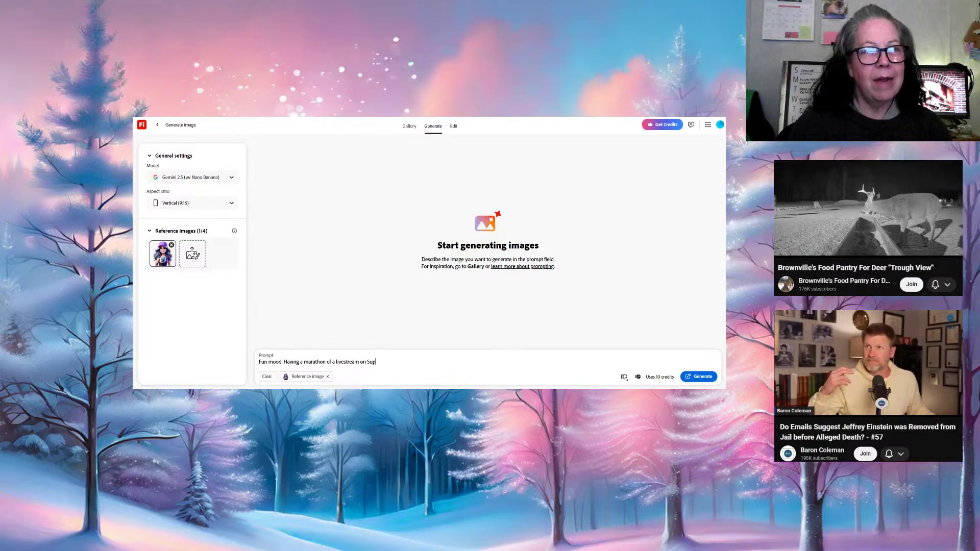
text(Superb)
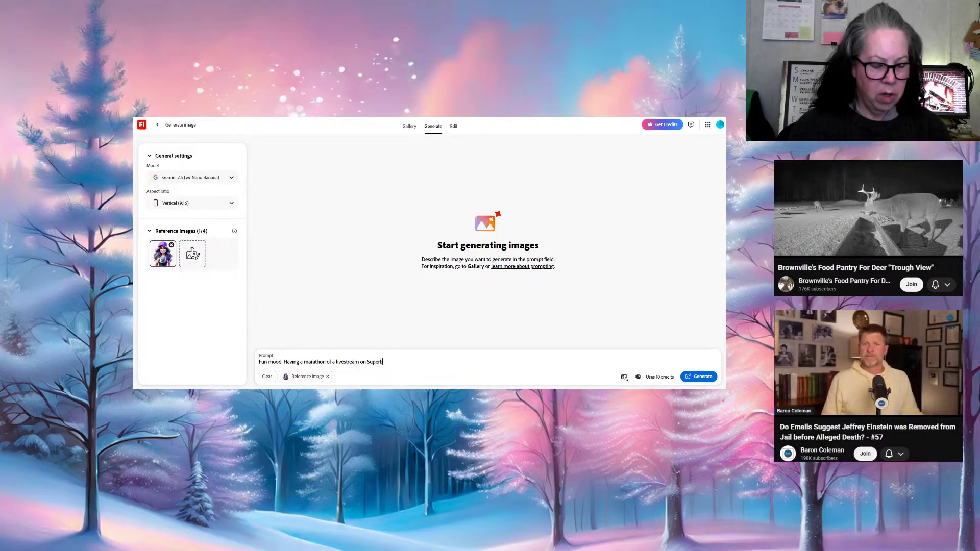
text(owl)
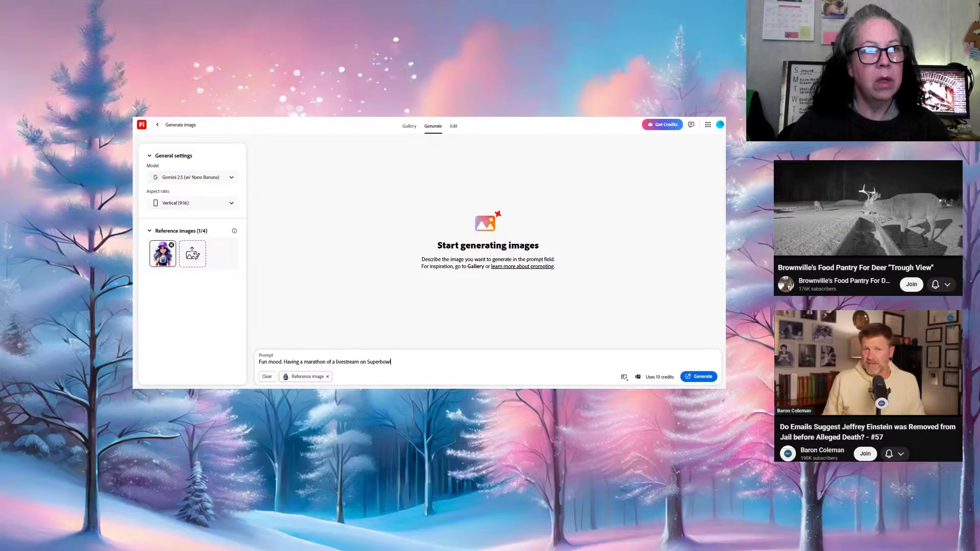
text( Sunday)
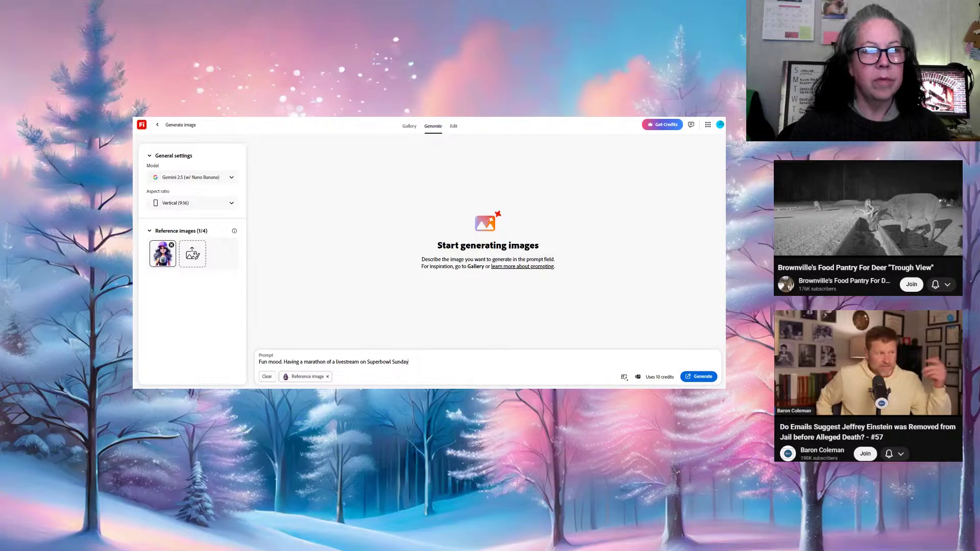
Extend the prompt with ". It is a reseller stream. Nothing about football, except that it's on Super Bowl Sunday"
text(. It)
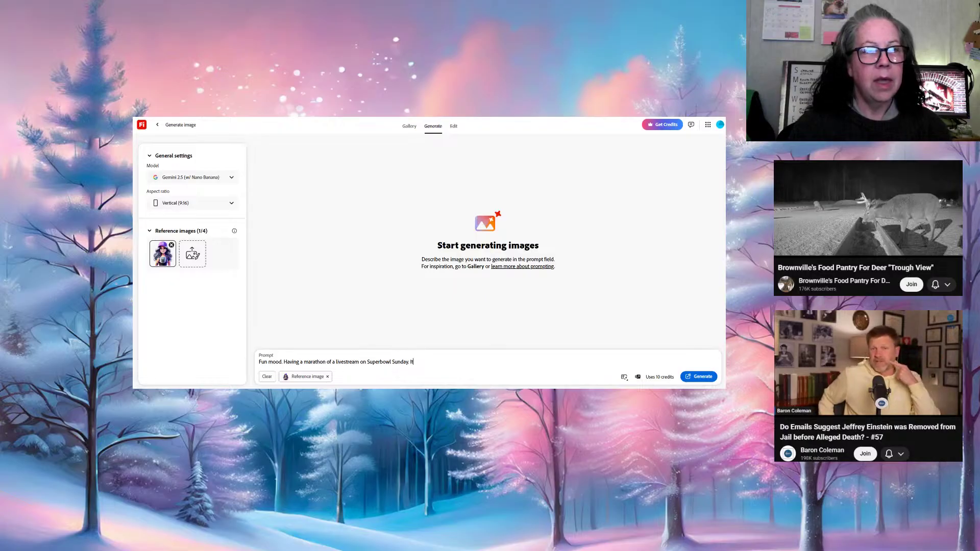
text( is a reseller stream. N)
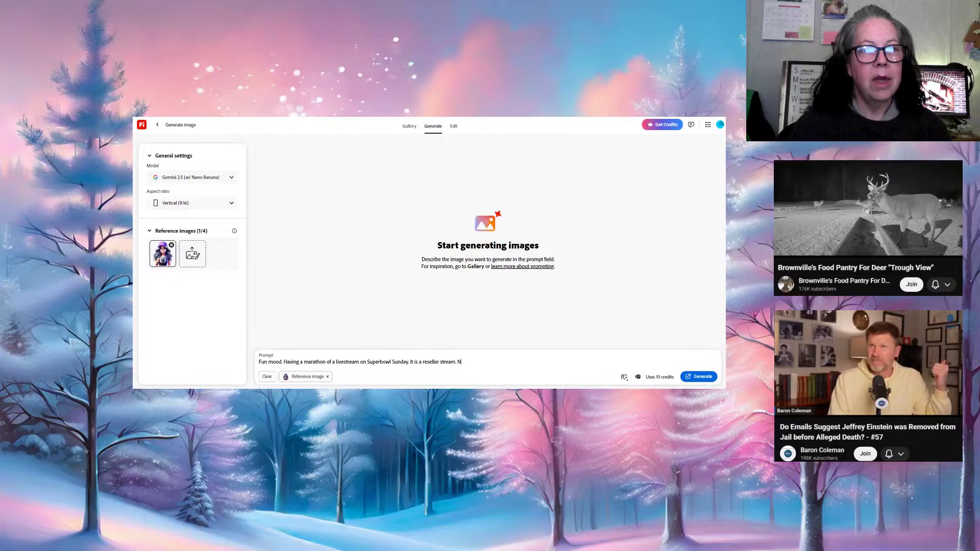
text(othing about)
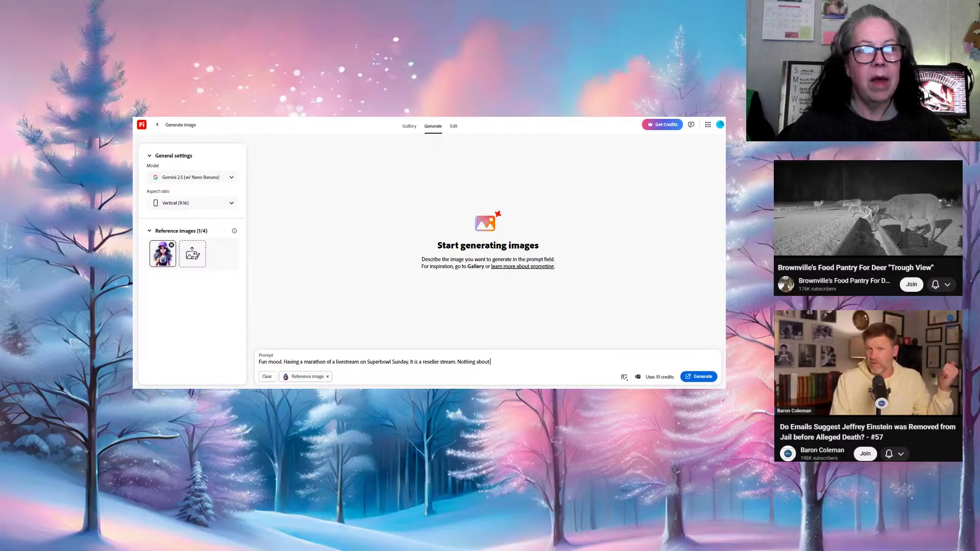
text( football)
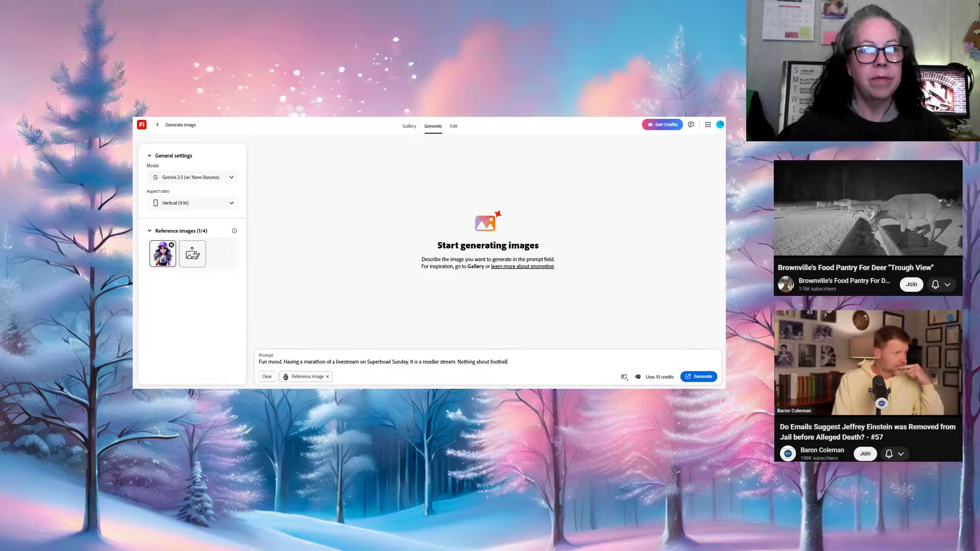
text(, excep)
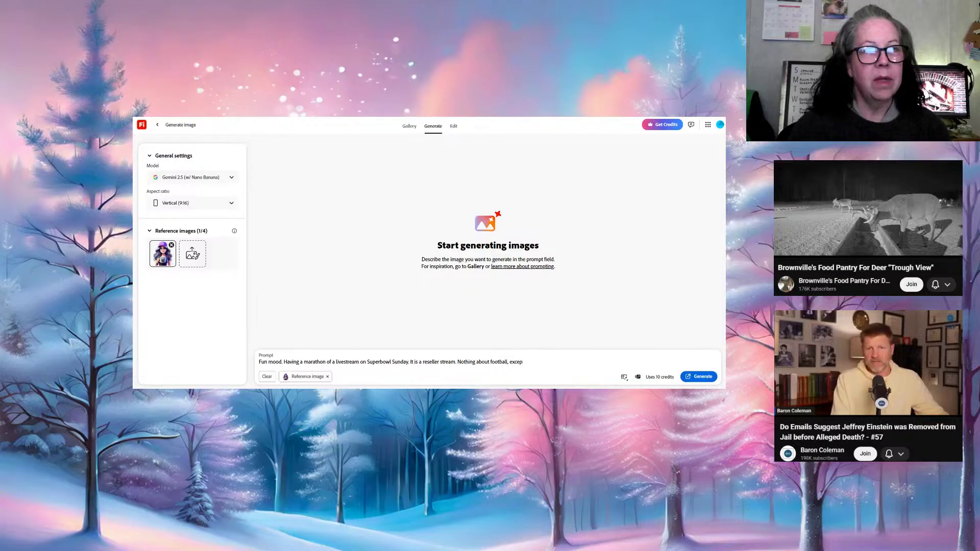
text(t that it's )
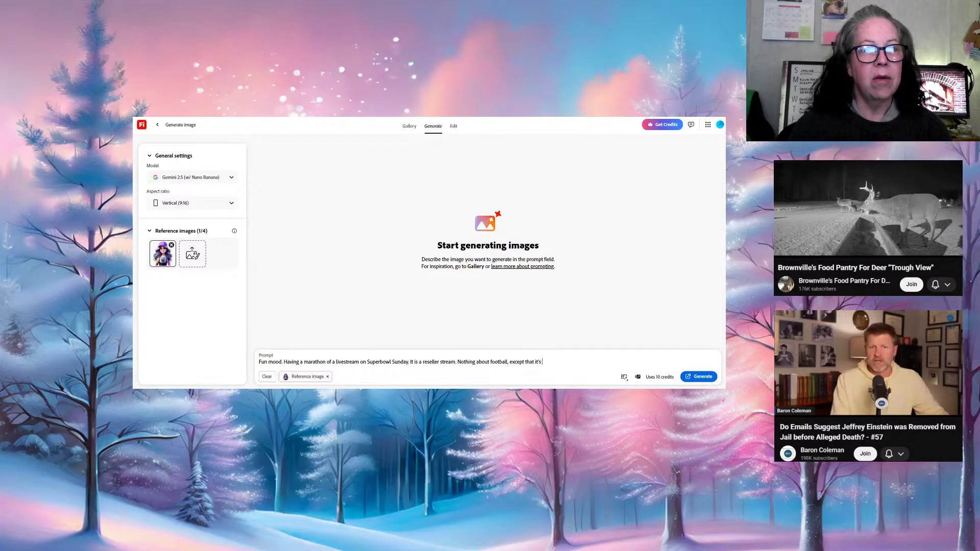
text(on Super)
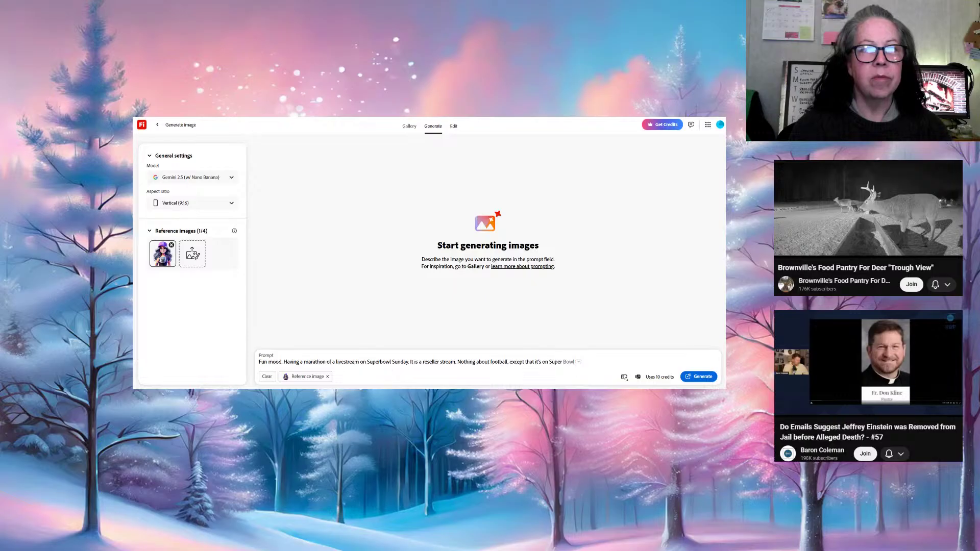
text( Bowl s)
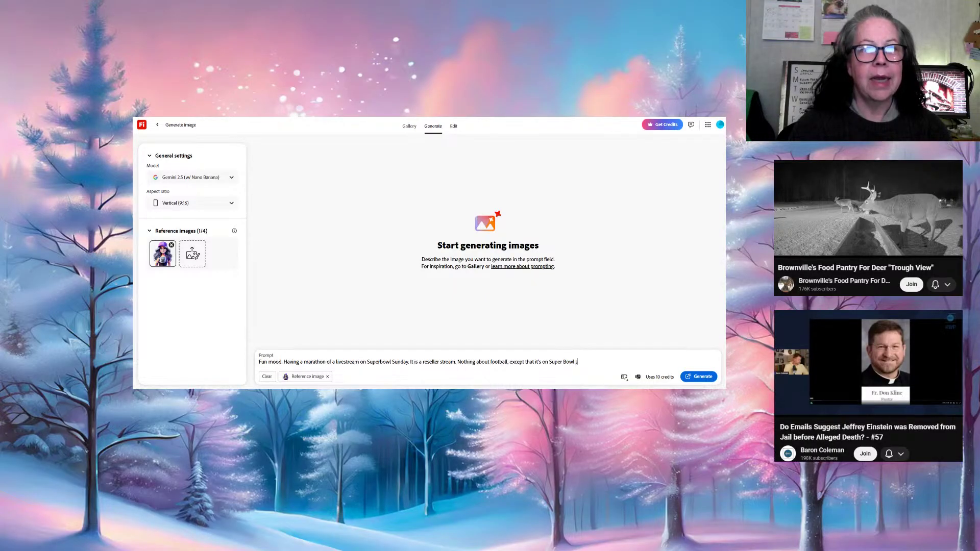
key(BackSpace)
key(BackSpace)
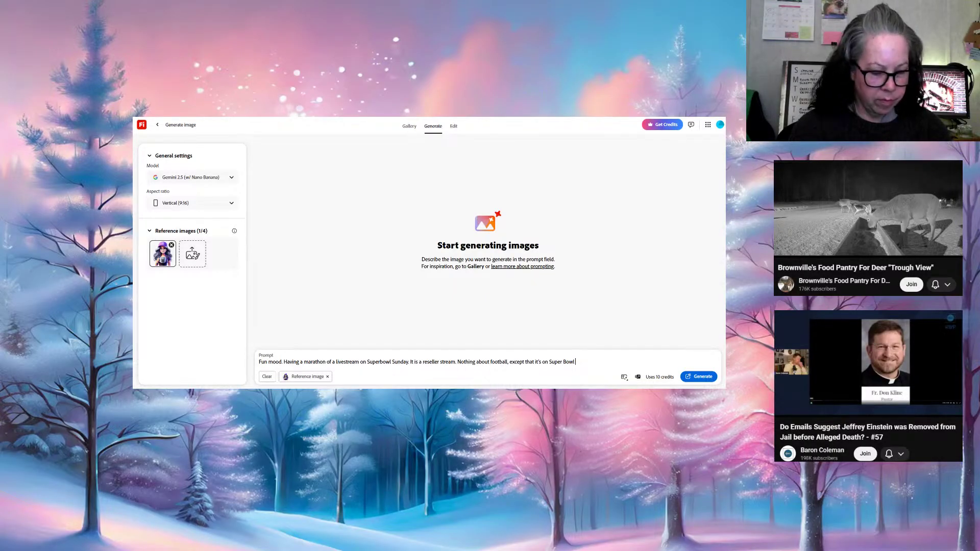
text(Sunday)
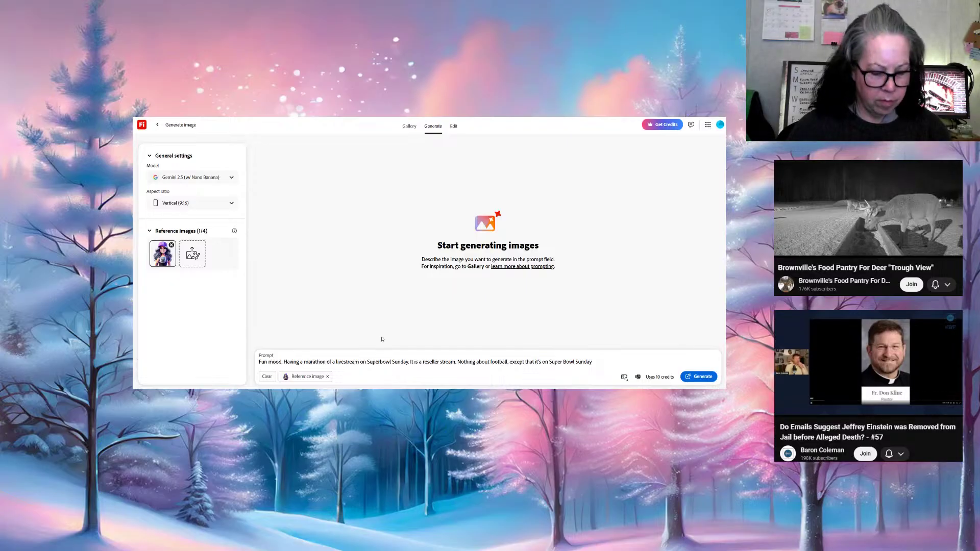
Correct "Superbowl" to "Super Bowl" in the prompt's second sentence and close the final sentence with a period
key(BackSpace)
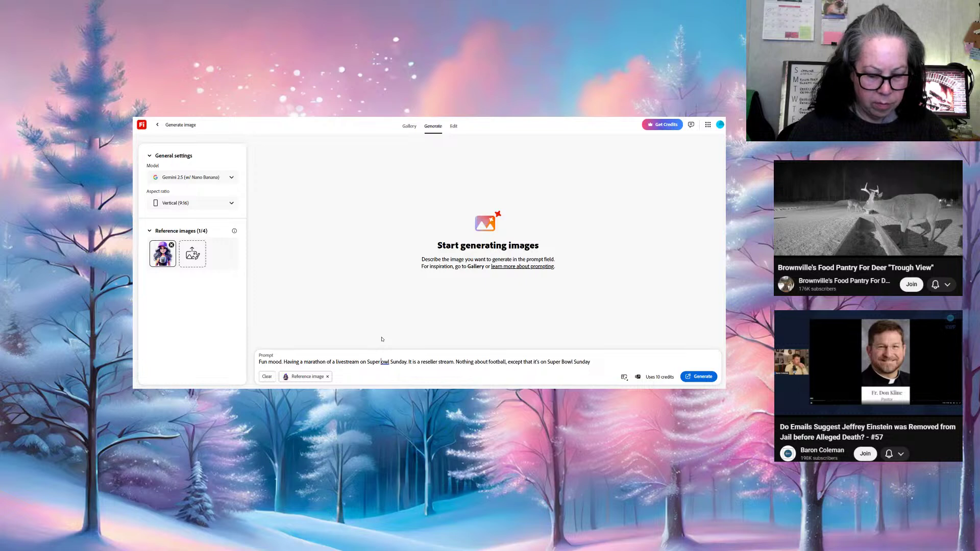
text(B)
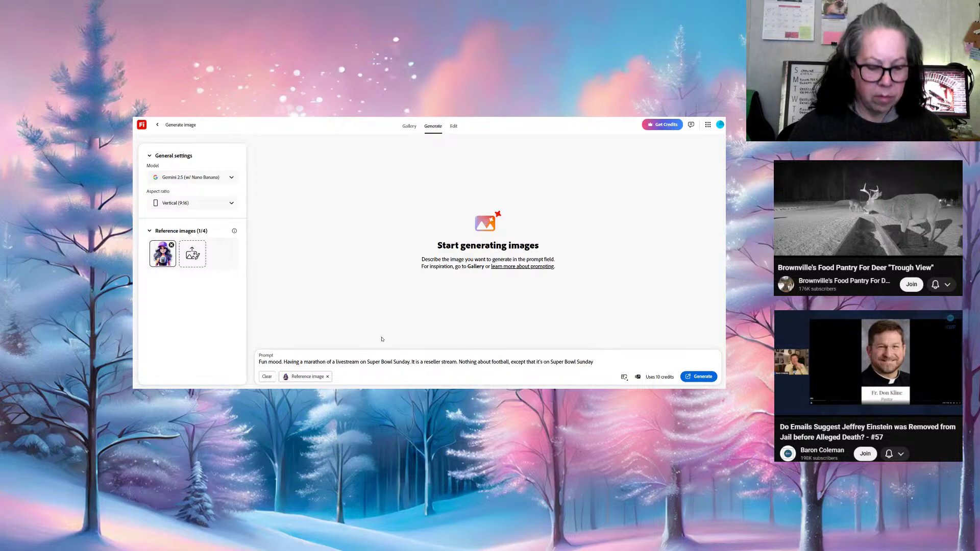
text(.)
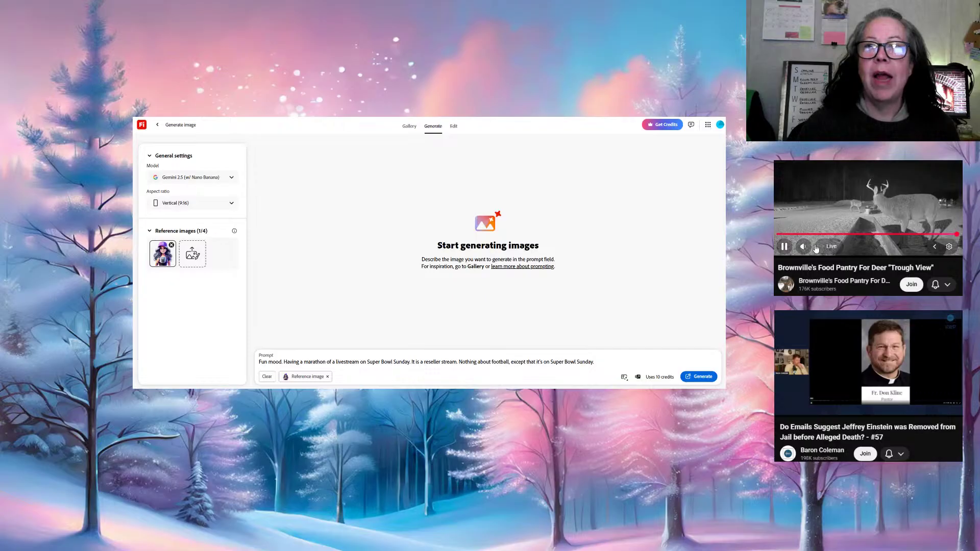
mouse_move(819, 249)
drag(819, 249, 823, 249)
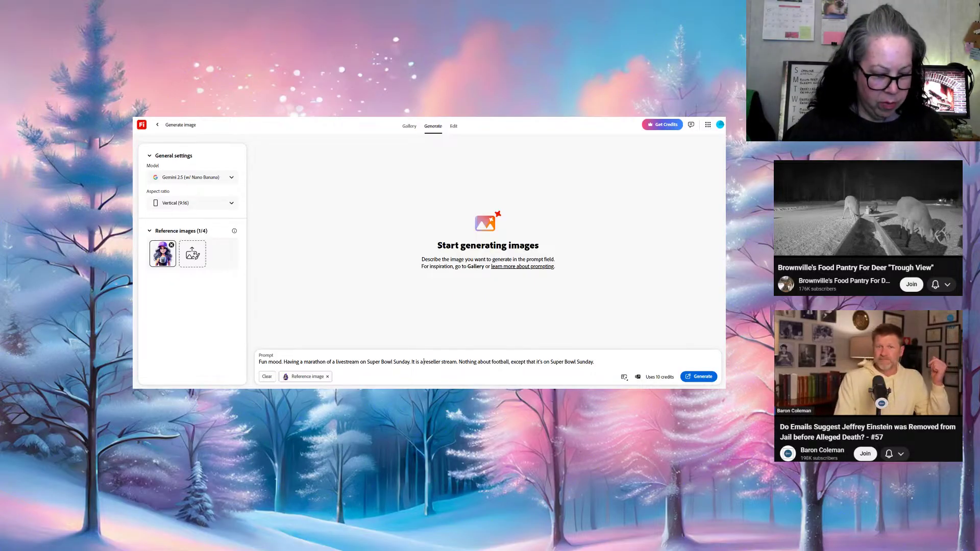
Insert "preowned clothing" before "reseller stream" in the prompt
text(preown)
text(ed clos)
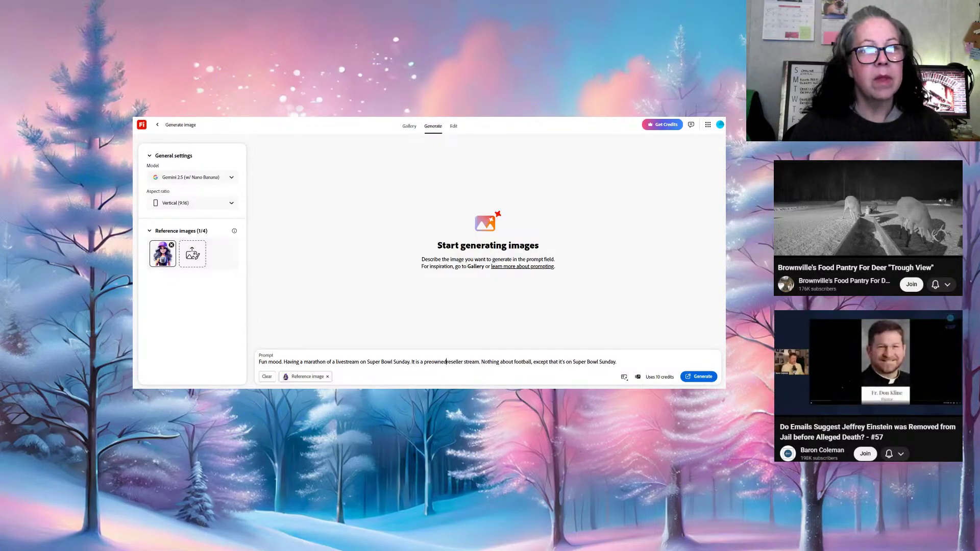
text(thing)
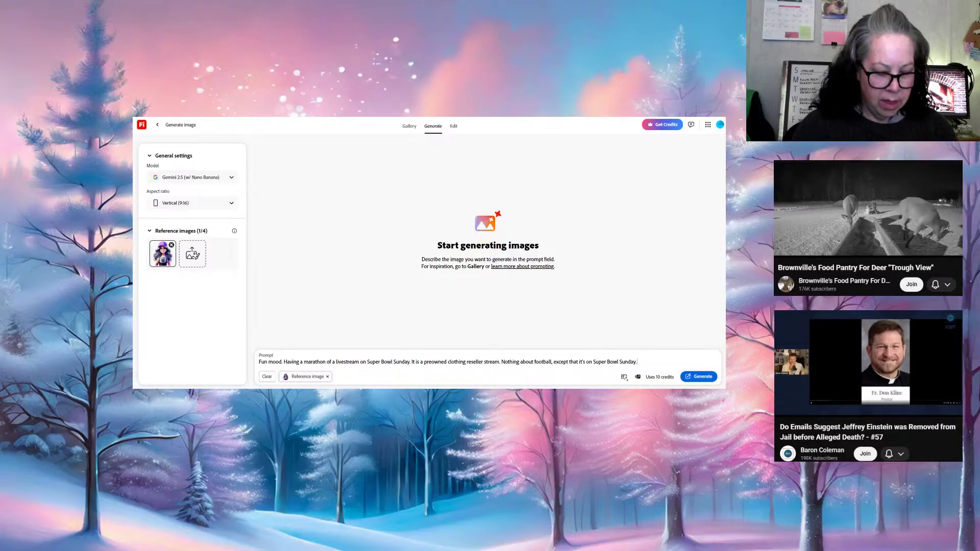
Append "Please take the referenced image and" to the end of the prompt
text(Pleas)
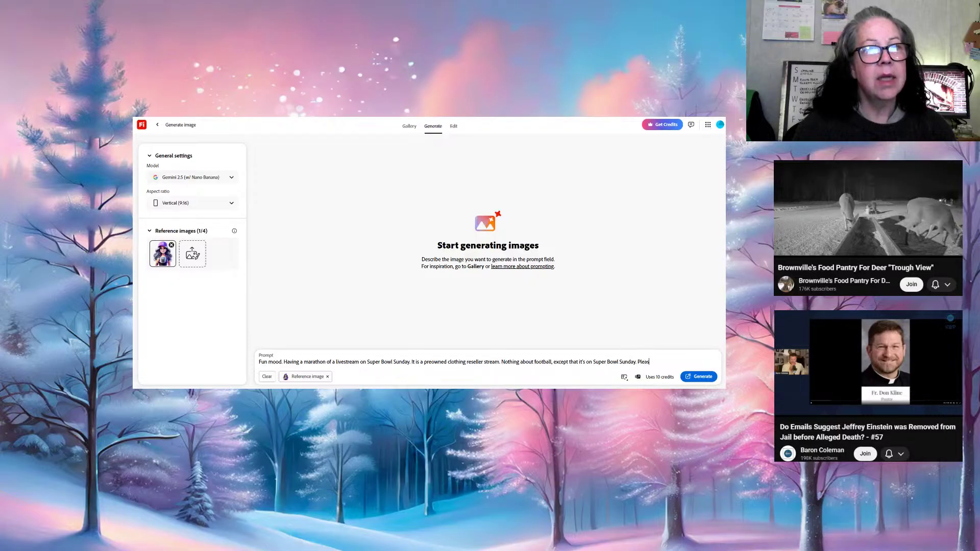
text(e)
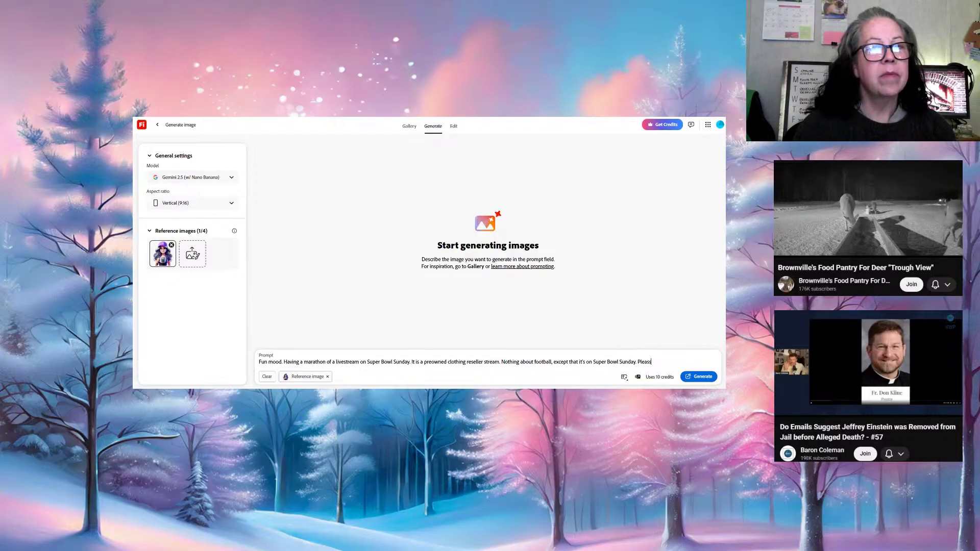
text( take t)
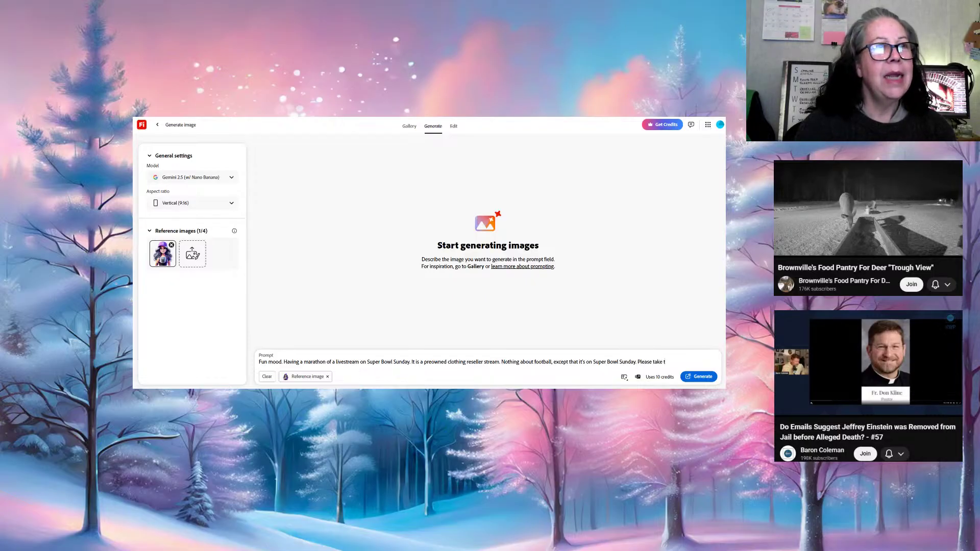
text(he refe)
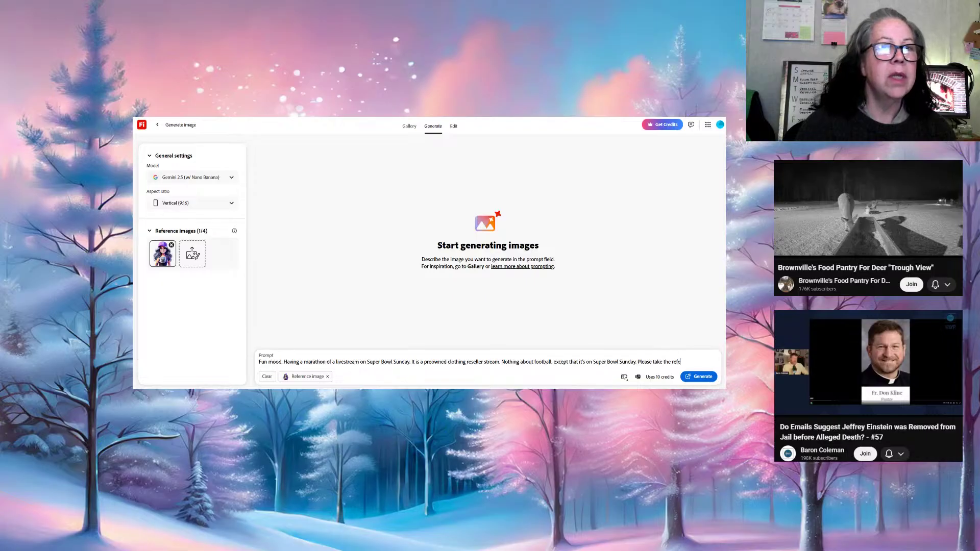
text(renced i)
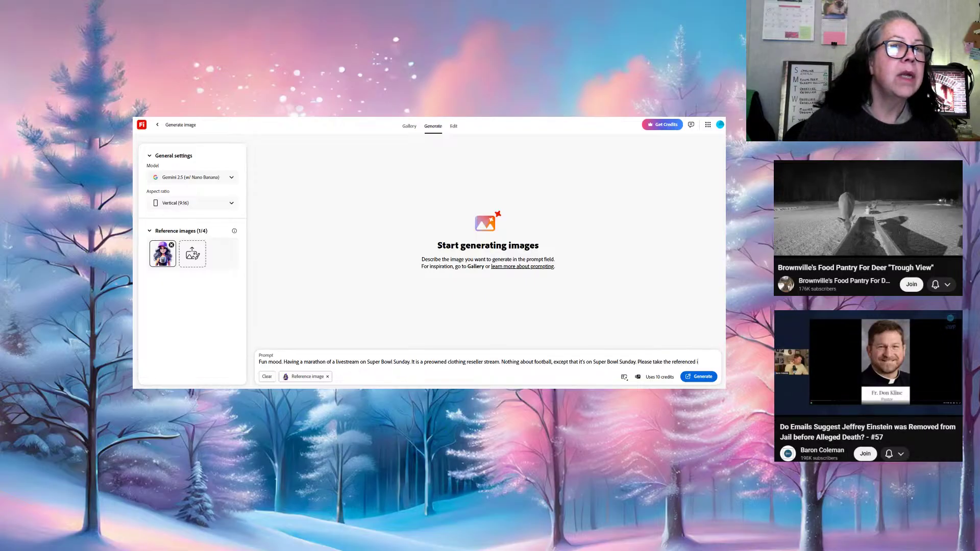
text(mage)
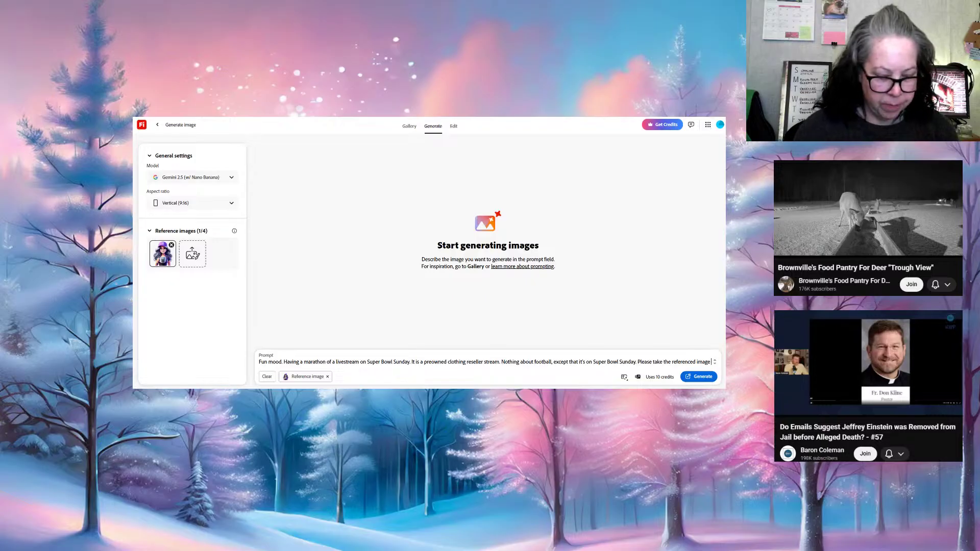
text(and)
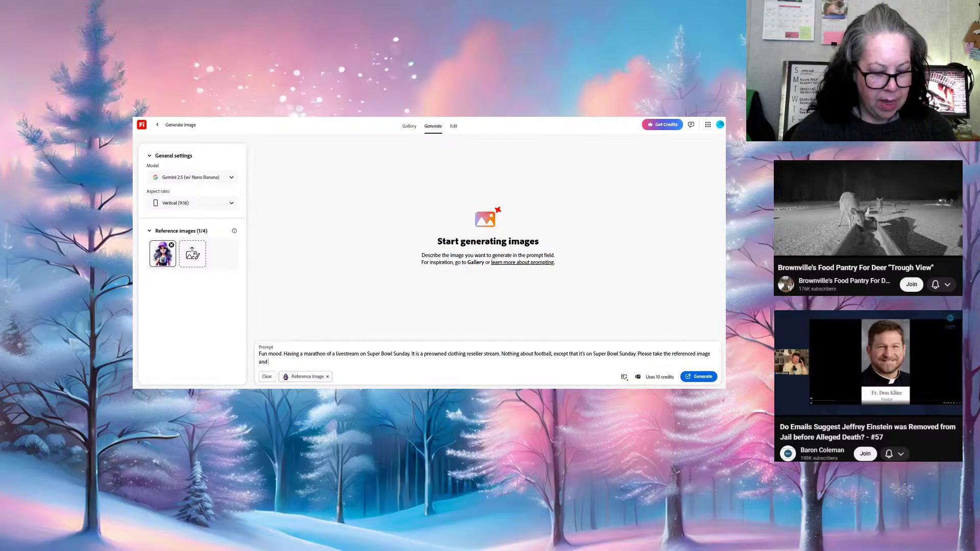
text( make)
key(BackSpace)
key(BackSpace)
key(BackSpace)
key(BackSpace)
key(BackSpace)
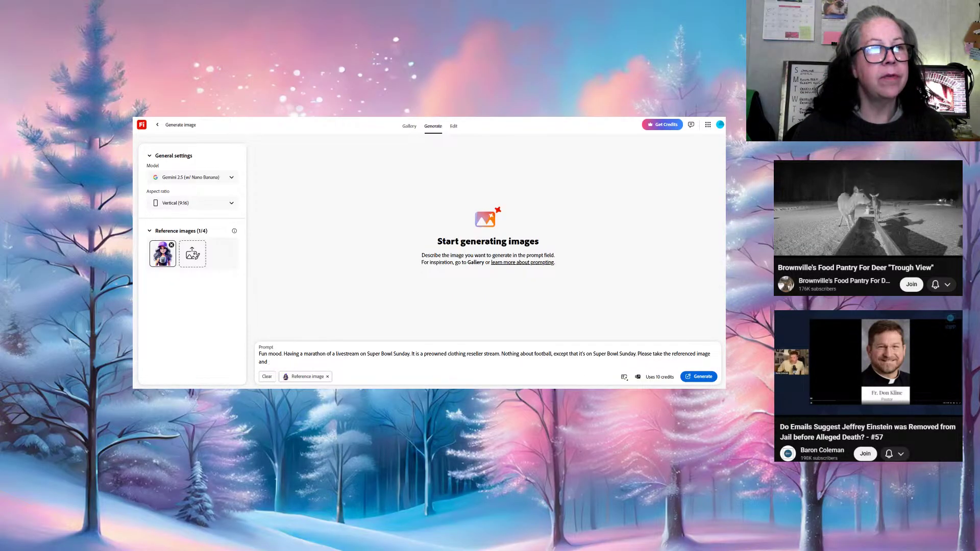
Continue the prompt's last sentence with "dress her in jeans, sneakers,"
text(dress he)
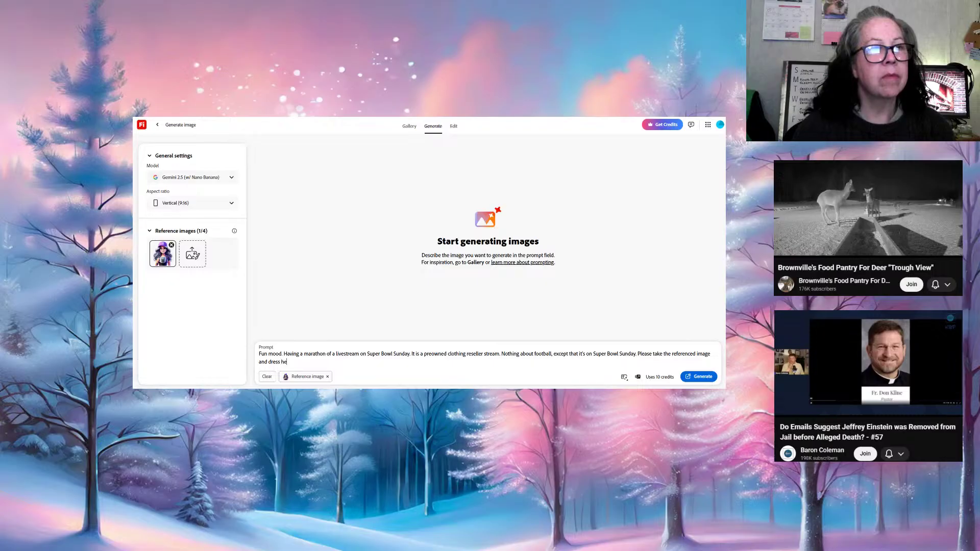
text(r in je)
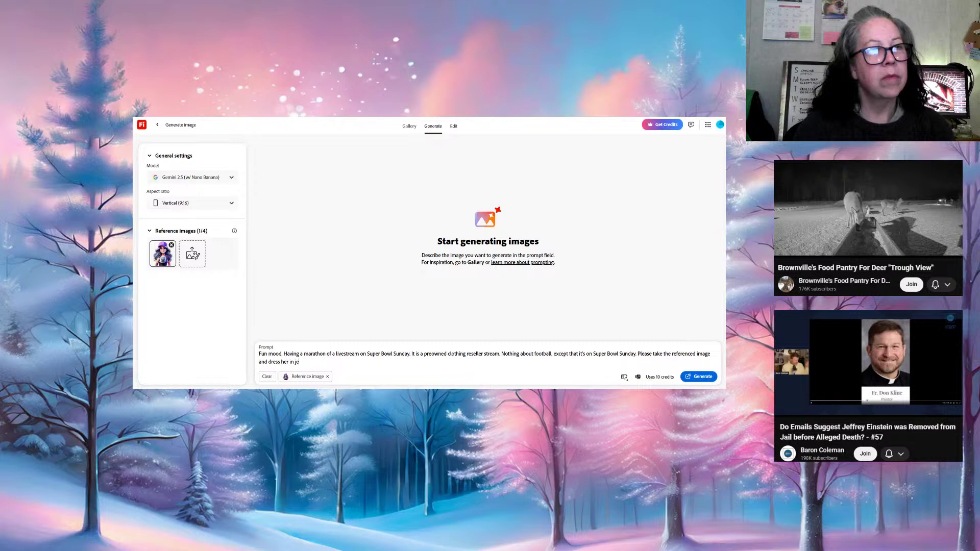
key(BackSpace)
key(BackSpace)
key(BackSpace)
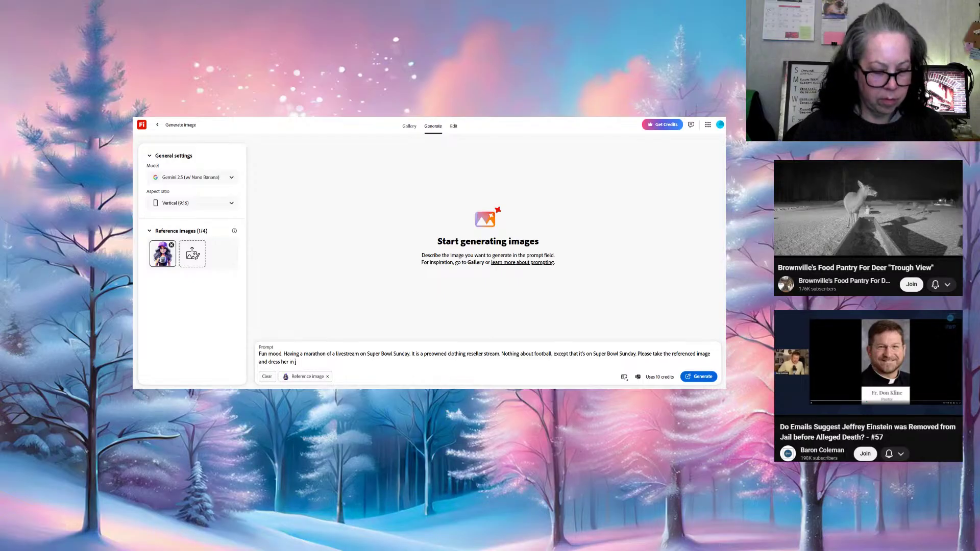
text(jeans)
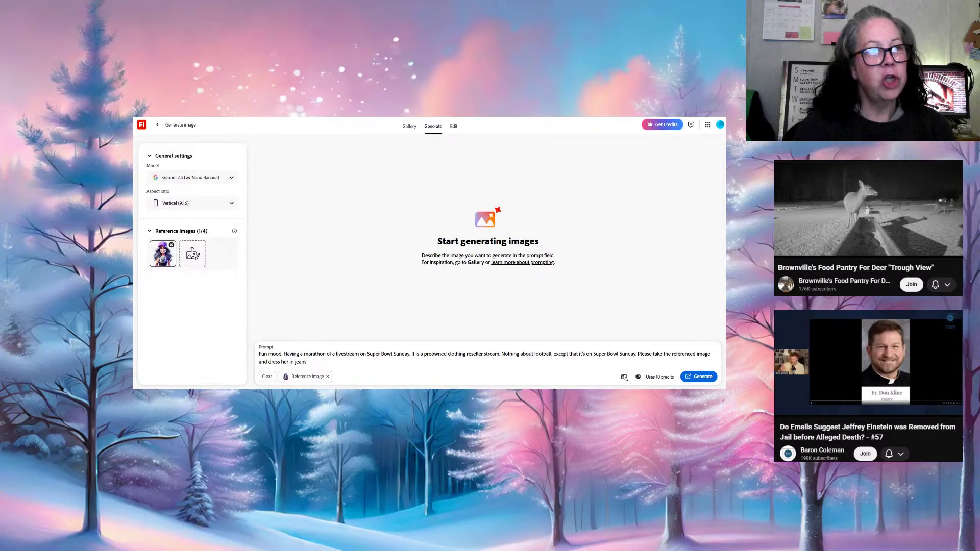
text(, sneakers, )
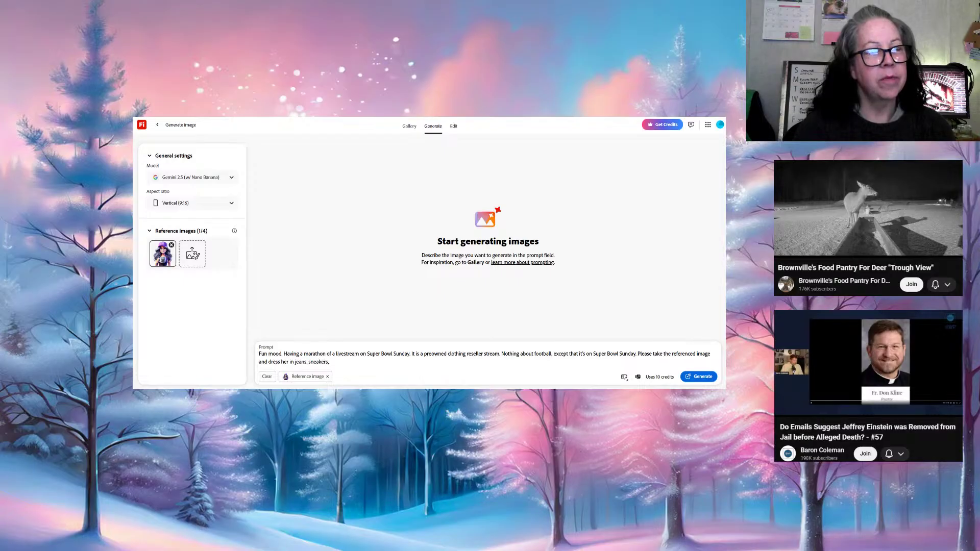
Add "and a non-specific team" to the outfit description in the prompt, with a standard hyphen in "non-specific"
text(an)
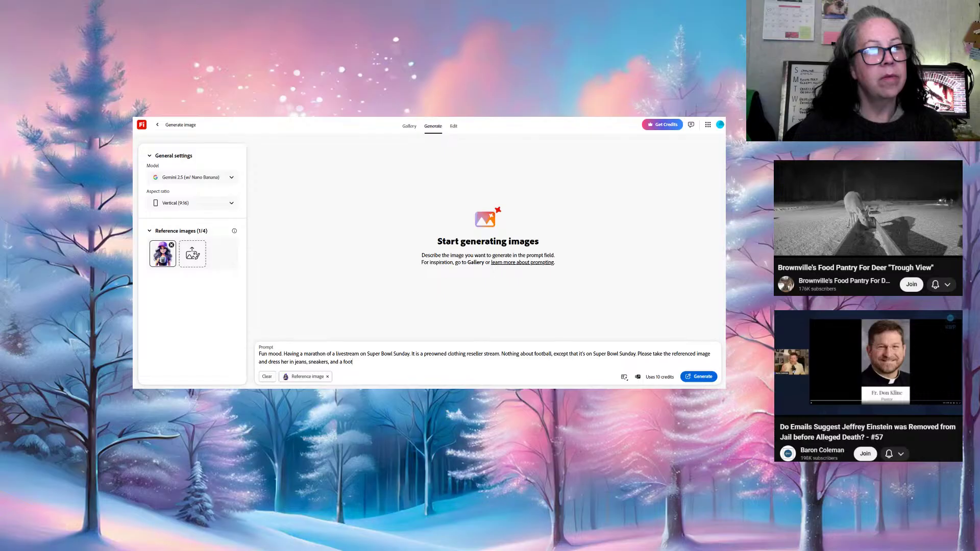
text(d a )
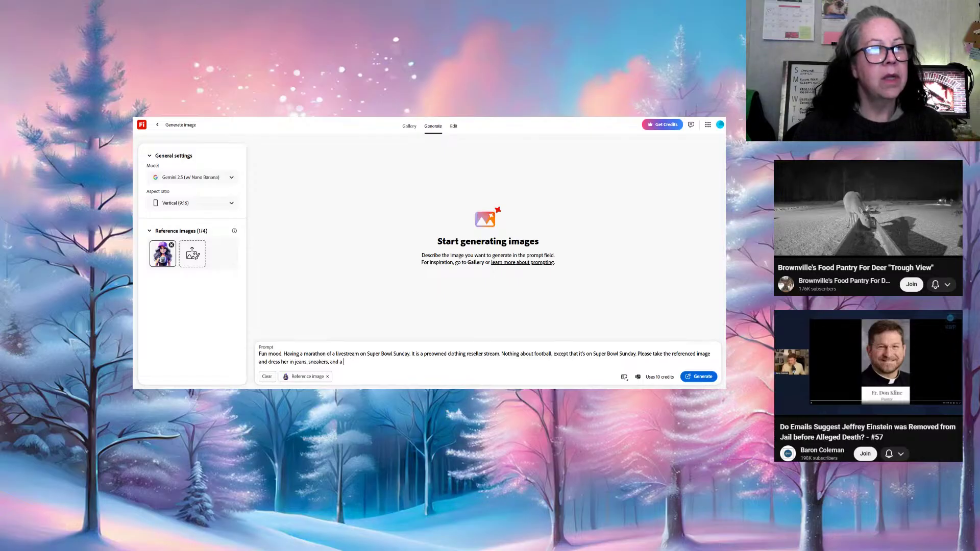
text(non)
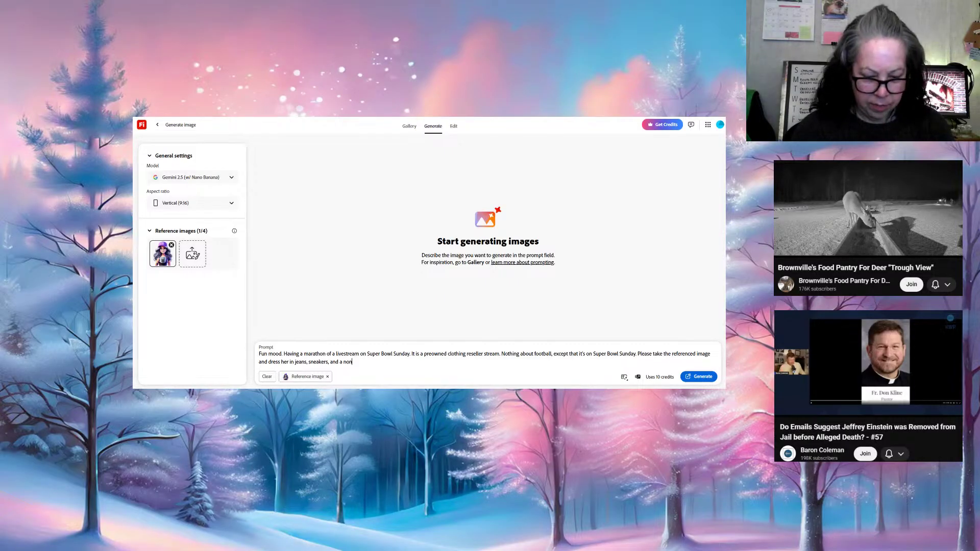
text(-)
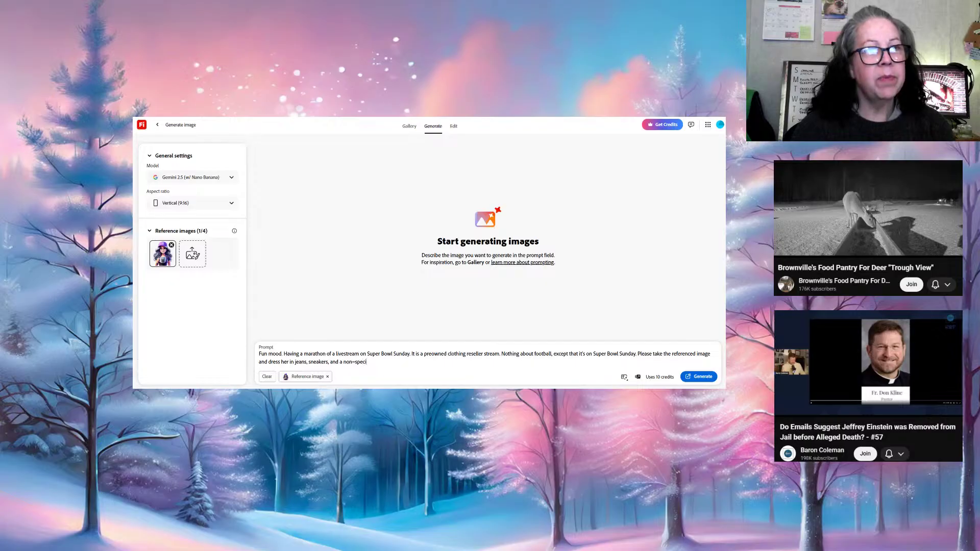
text(specific team)
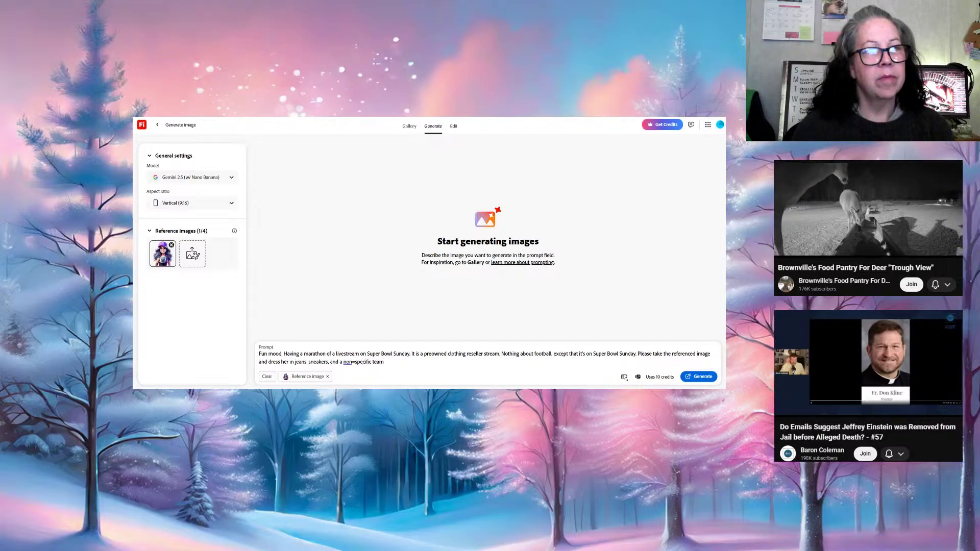
click(352, 362)
key(BackSpace)
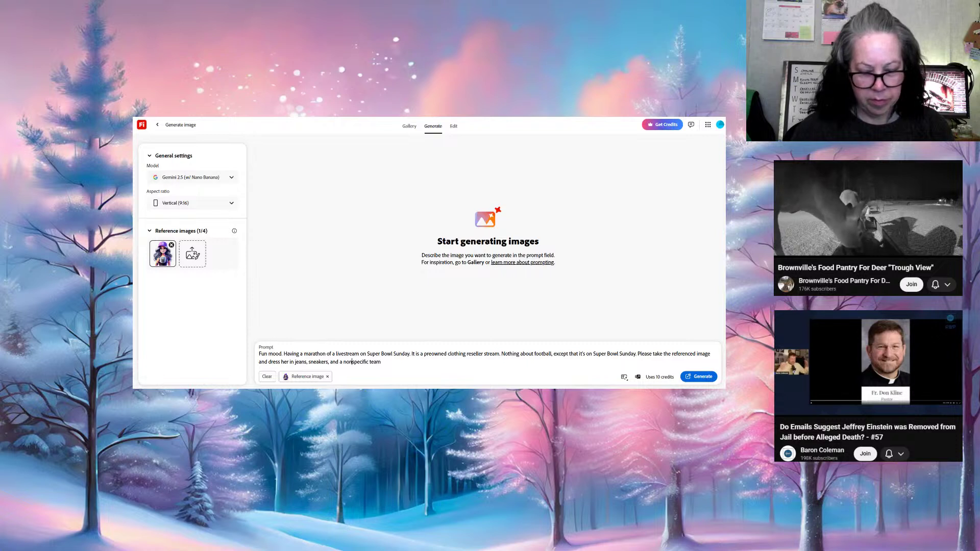
text(-)
click(384, 362)
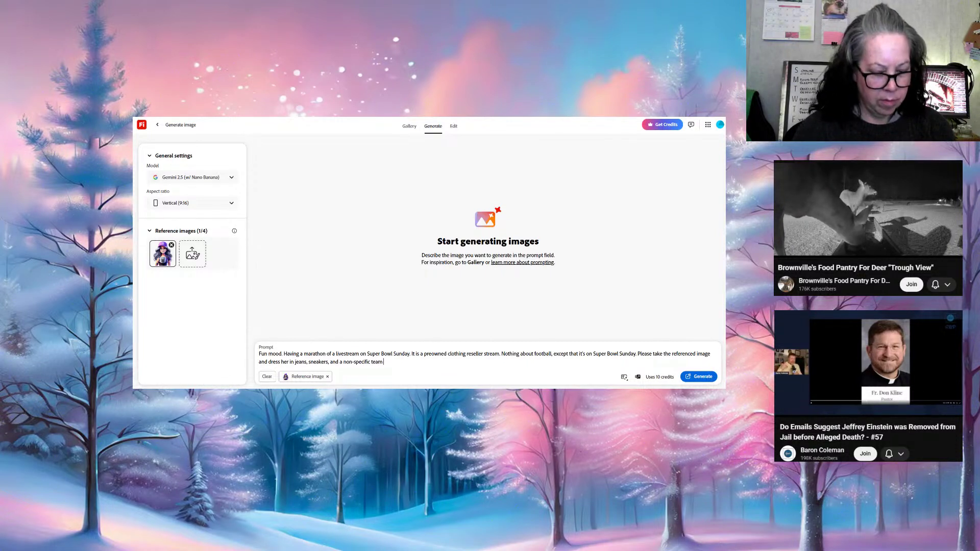
Complete the outfit sentence in the prompt with "purple and pink football jersey with neon green accent colors."
text(pur)
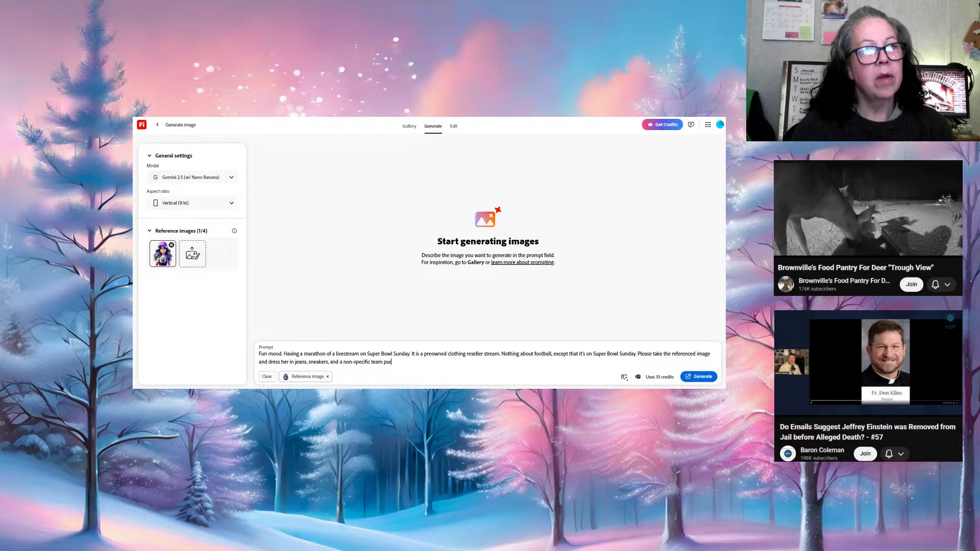
text(ple)
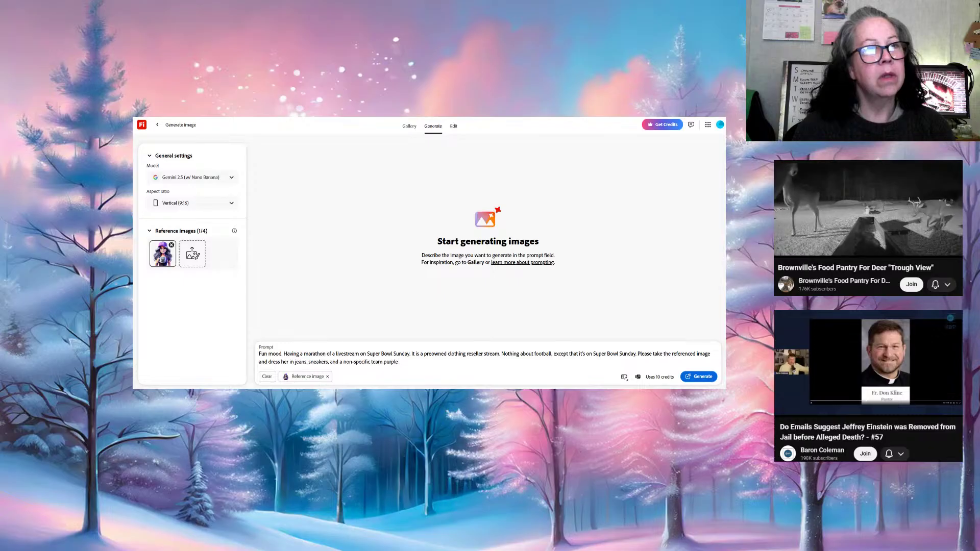
text( and pink football jersey woth)
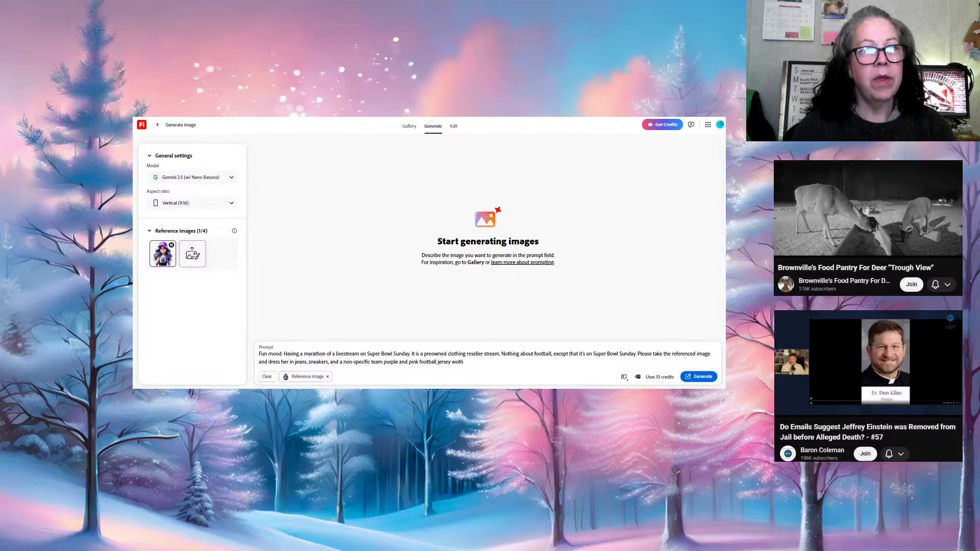
key(BackSpace)
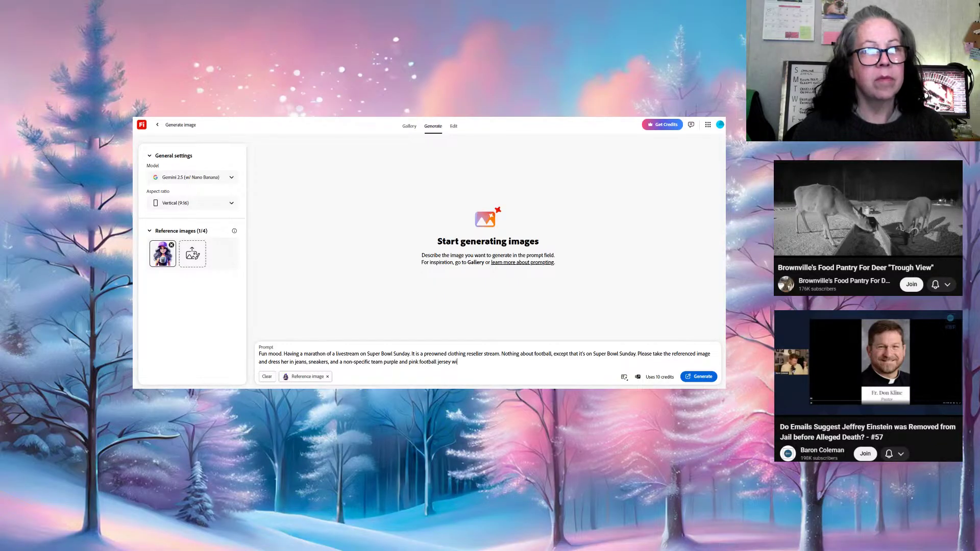
text(th neo)
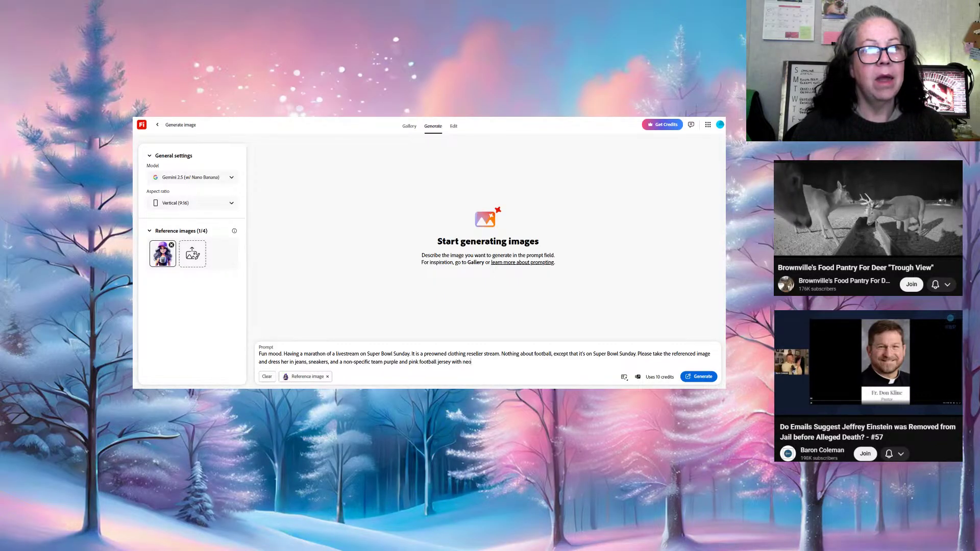
text(n green accent colors.)
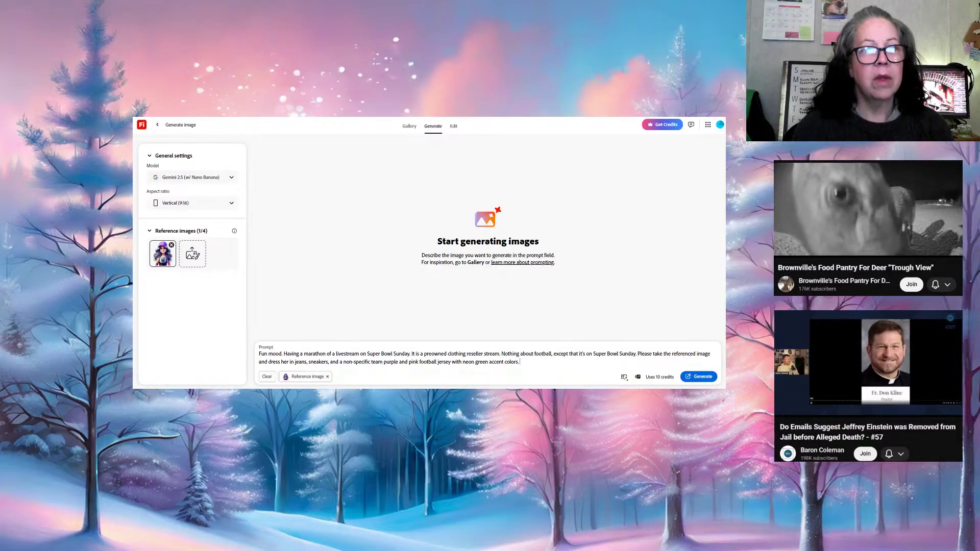
Start a new sentence at the end of the prompt reading "She is in a home office"
text(S)
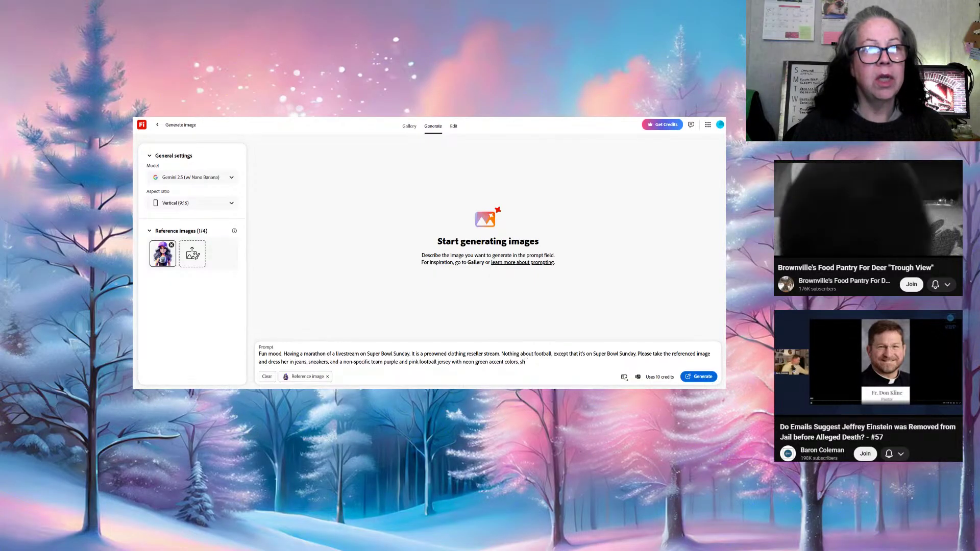
text(he i)
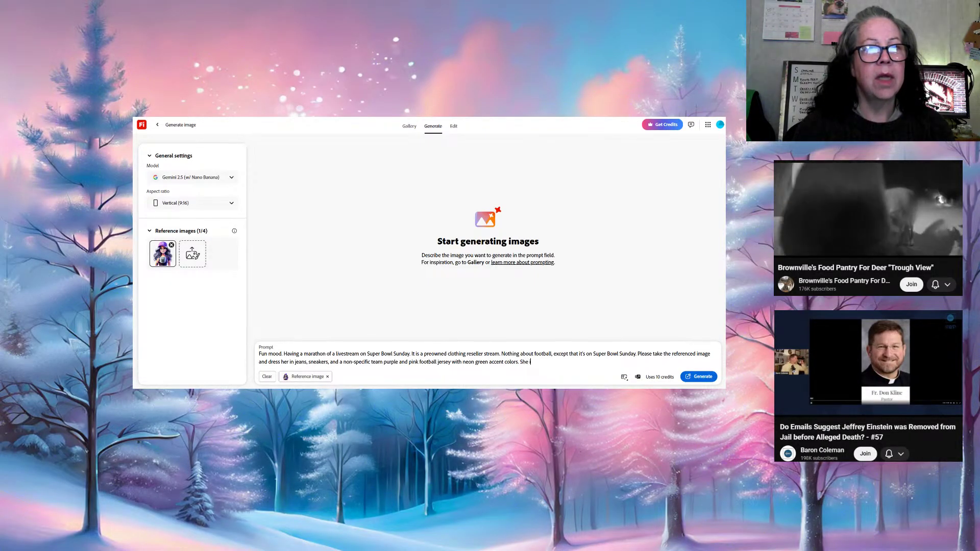
text(s in a home)
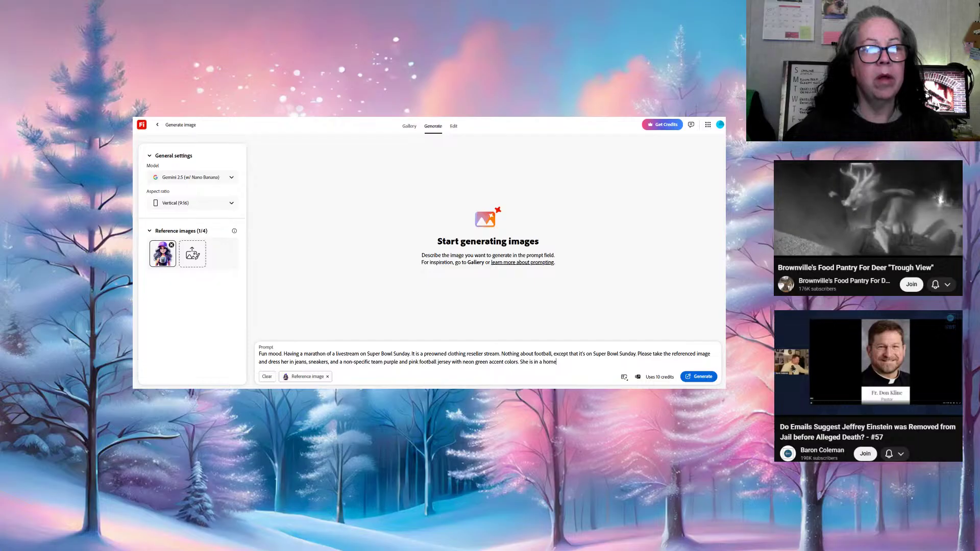
text(ff)
key(BackSpace)
key(BackSpace)
key(BackSpace)
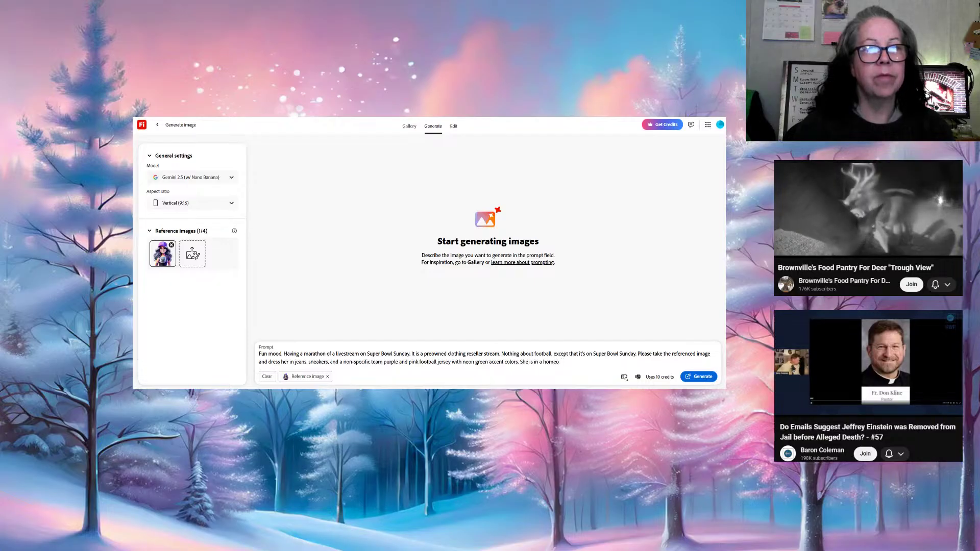
text(office t)
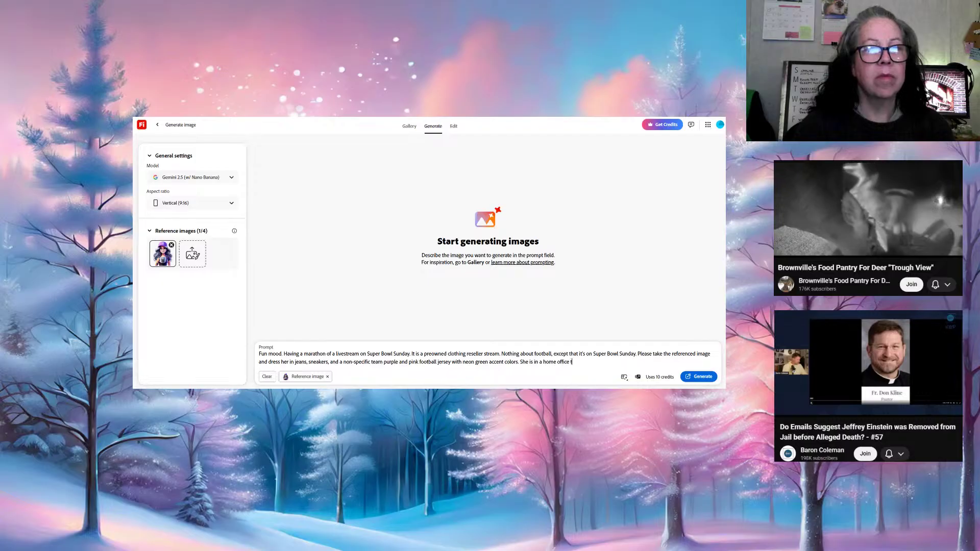
Extend the home office sentence with "taking photos of clothing on a rack"
text(aking p)
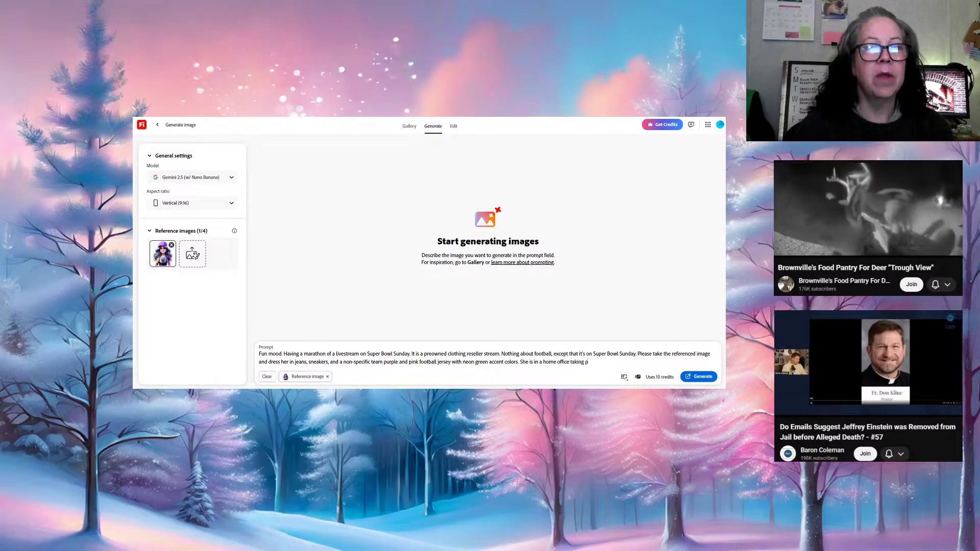
text(hotos o)
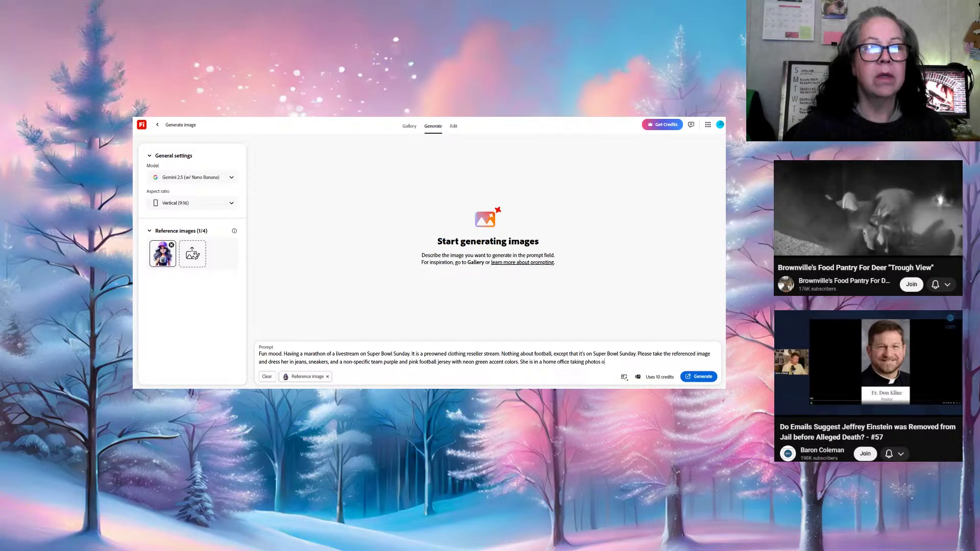
text(f)
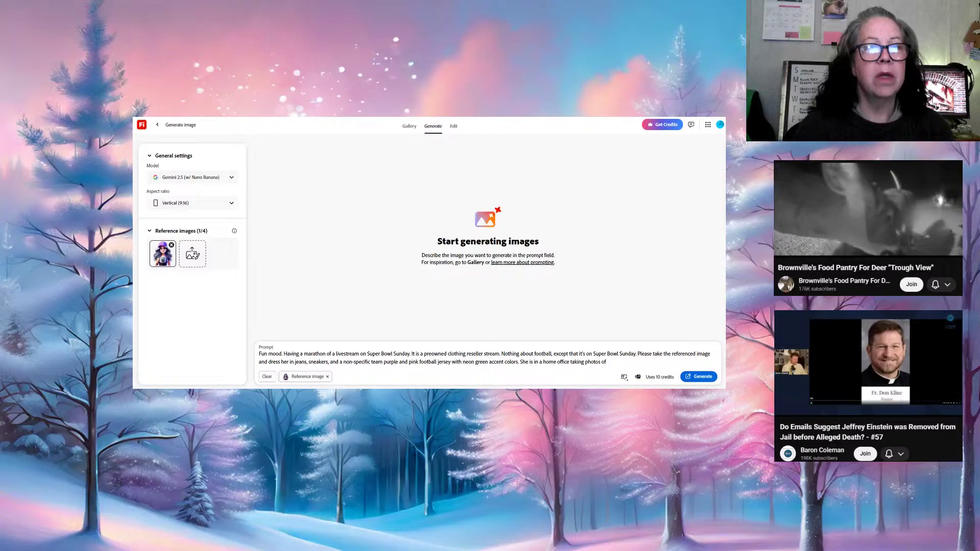
text( clothing on)
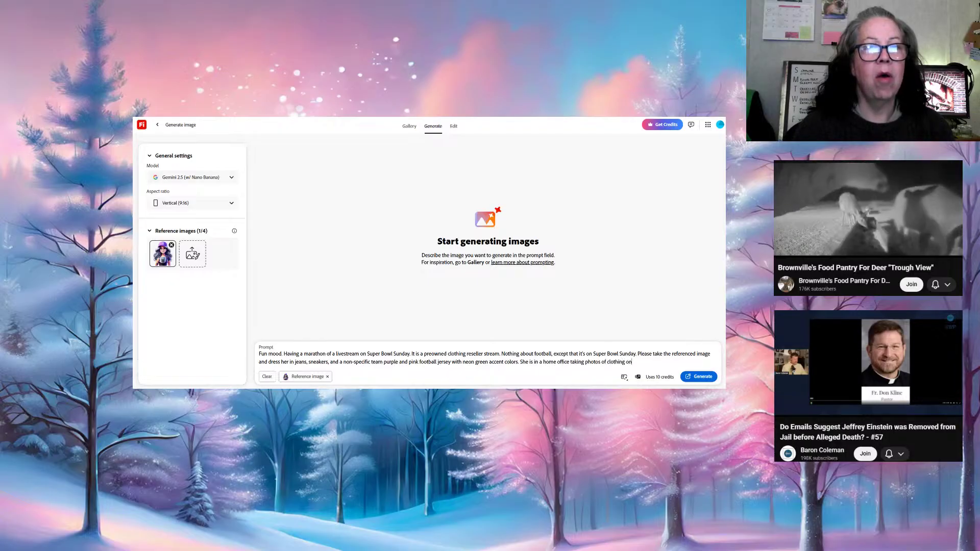
text( a rack)
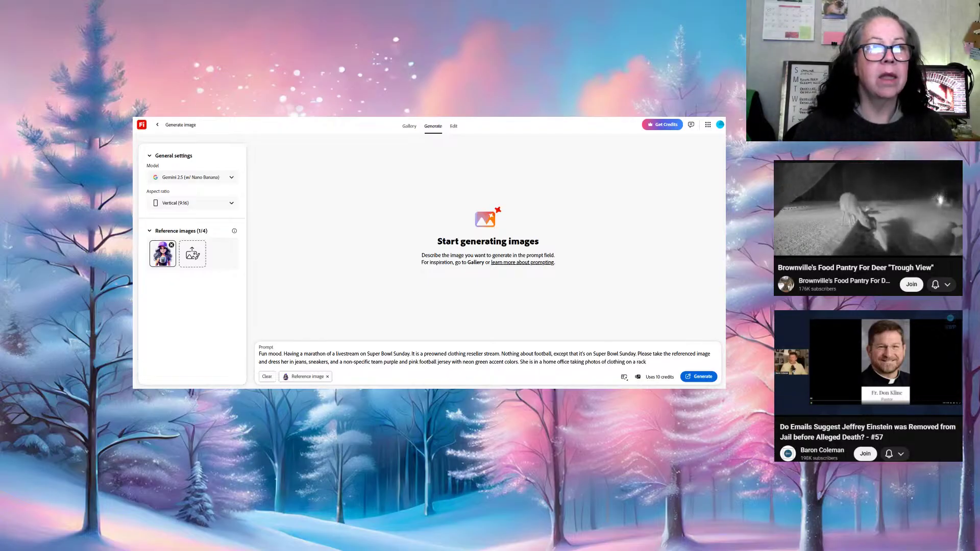
text( in a pre)
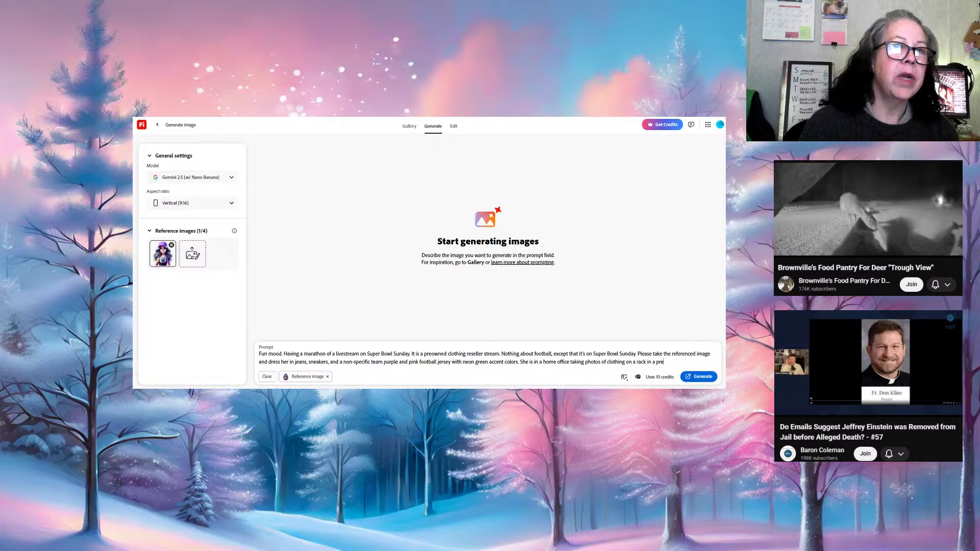
text(tty o)
key(BackSpace)
text(h)
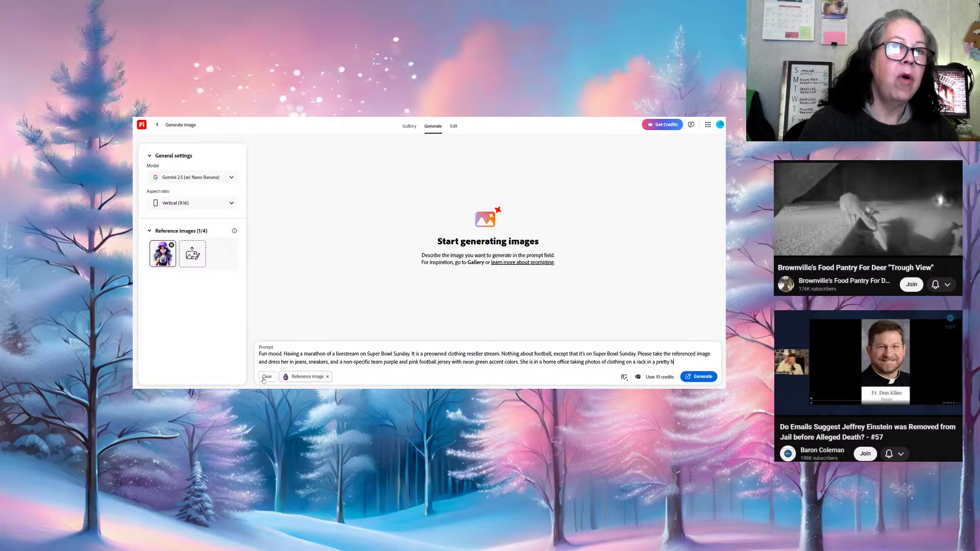
key(BackSpace)
key(BackSpace)
key(BackSpace)
key(BackSpace)
key(BackSpace)
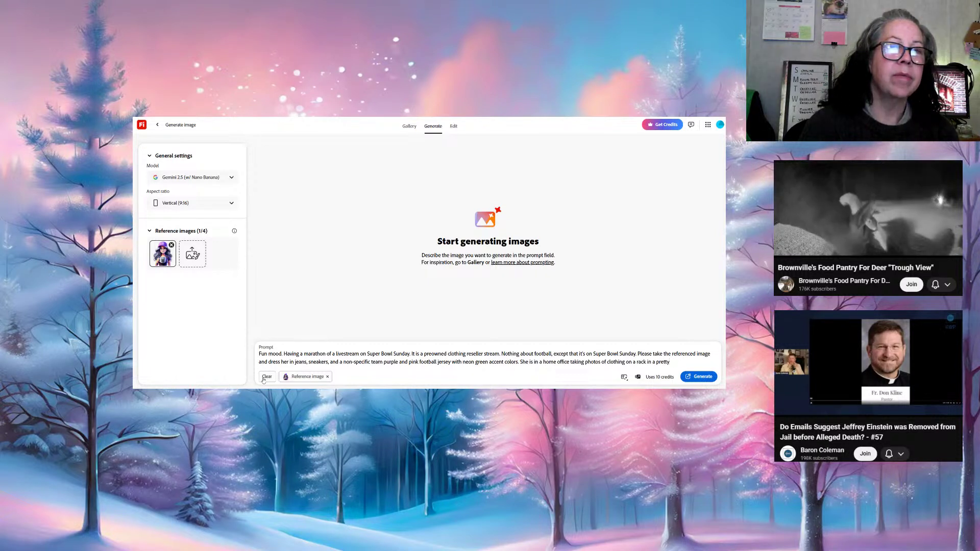
key(BackSpace)
key(BackSpace)
key(BackSpace)
key(BackSpace)
key(BackSpace)
key(BackSpace)
key(BackSpace)
key(BackSpace)
key(BackSpace)
key(BackSpace)
key(BackSpace)
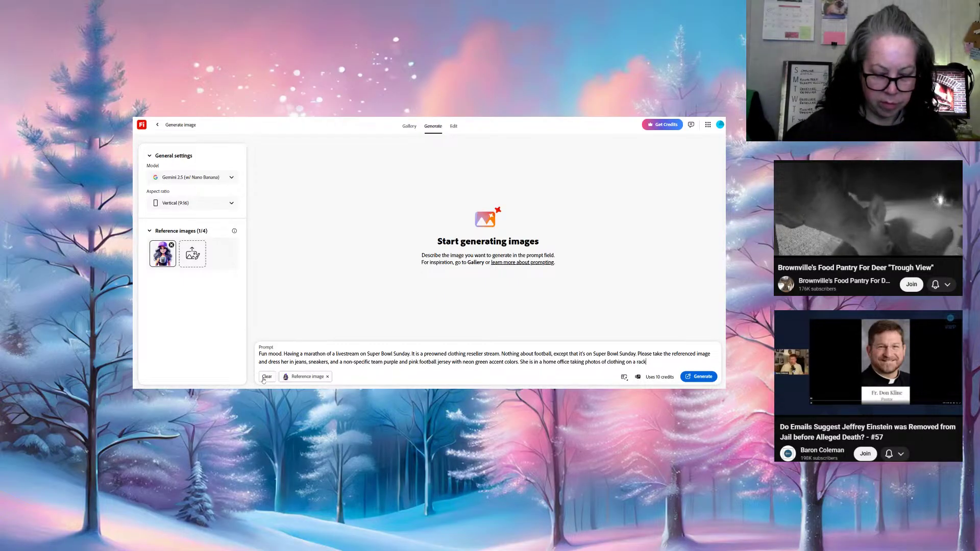
End the home office sentence with a period and insert "very feminine" before "home office" in the prompt
text(.)
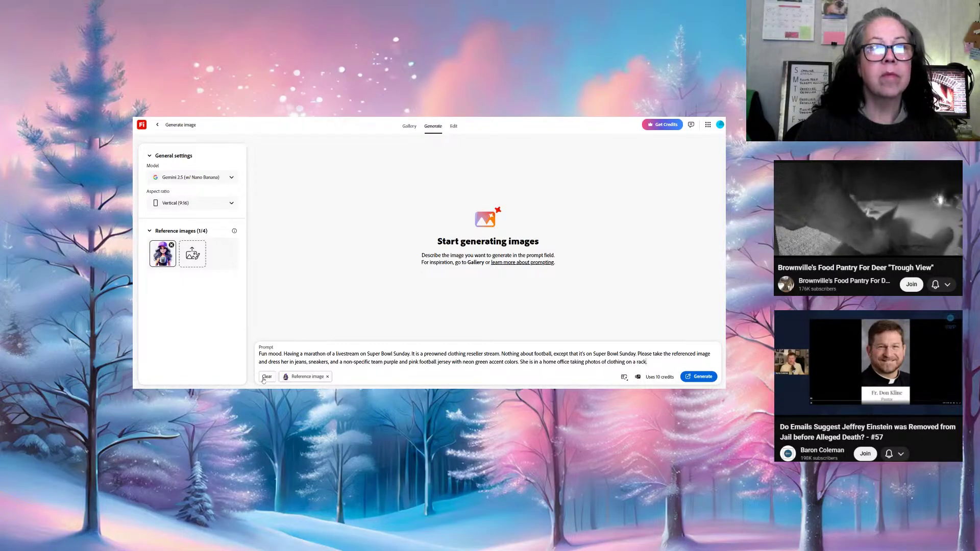
key(Left)
key(Left)
key(Left)
key(Left)
key(Left)
key(Left)
key(Left)
key(Left)
key(Left)
key(Left)
key(Left)
key(Left)
key(Left)
key(Left)
key(Left)
key(Left)
key(Left)
key(Left)
key(Left)
key(Left)
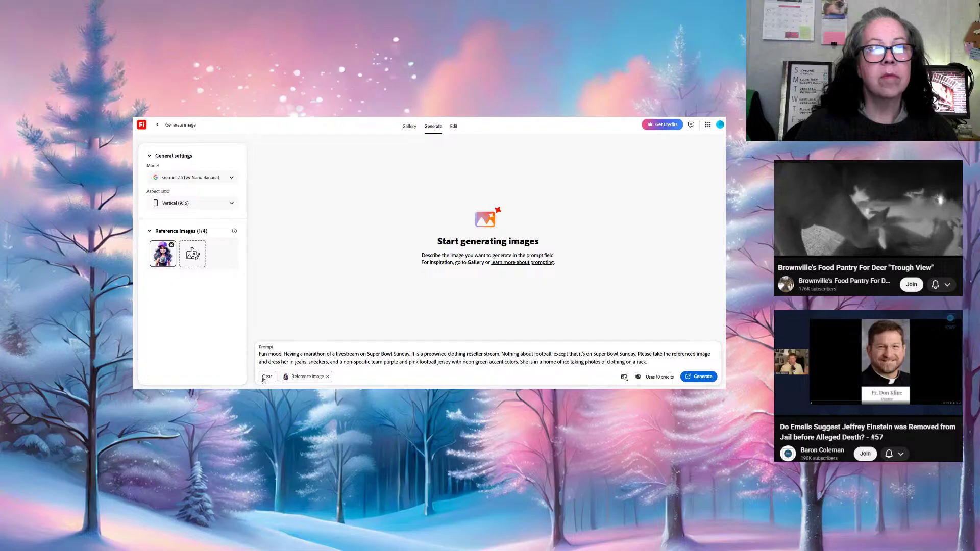
text(ver)
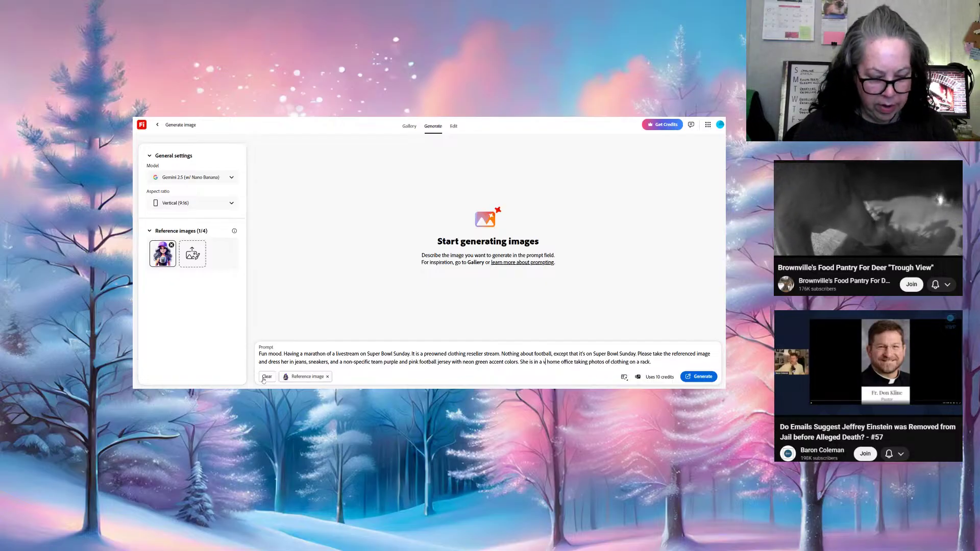
text(y femi)
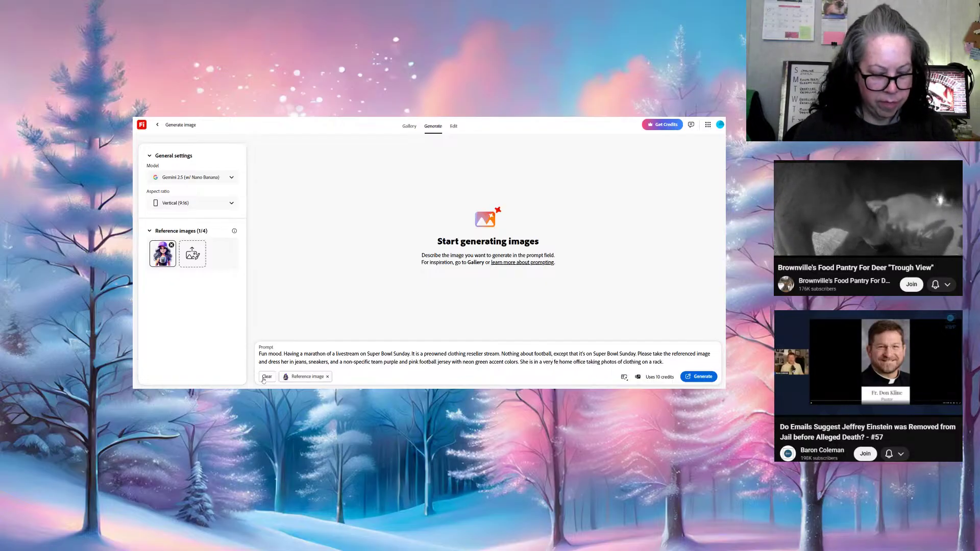
text(n)
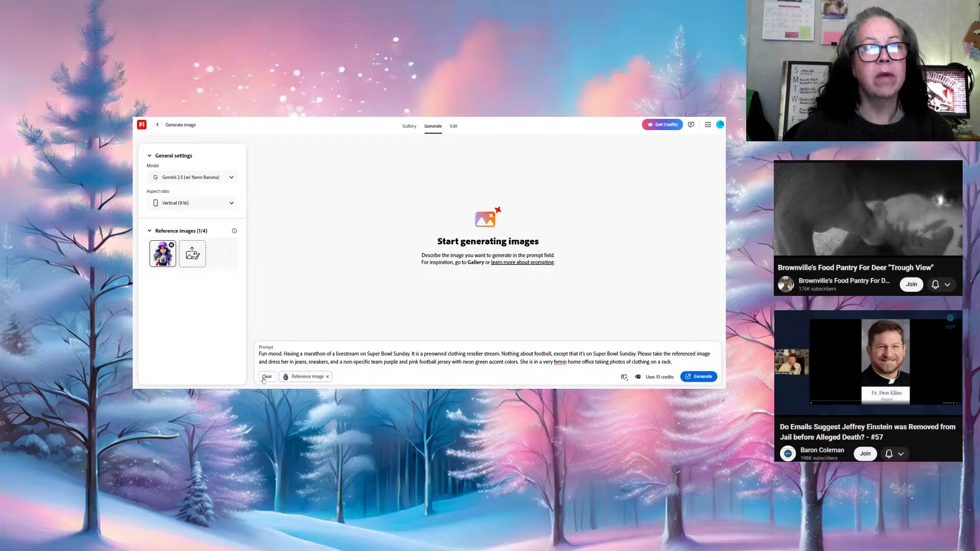
text(ine)
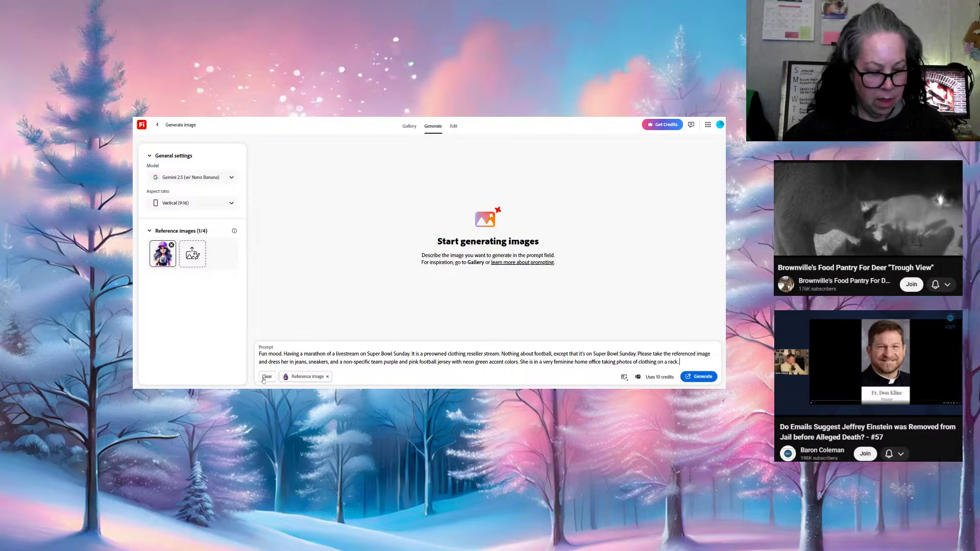
Add "The office shows signs of reselling. Boxes, tape," to the end of the prompt
text(The off)
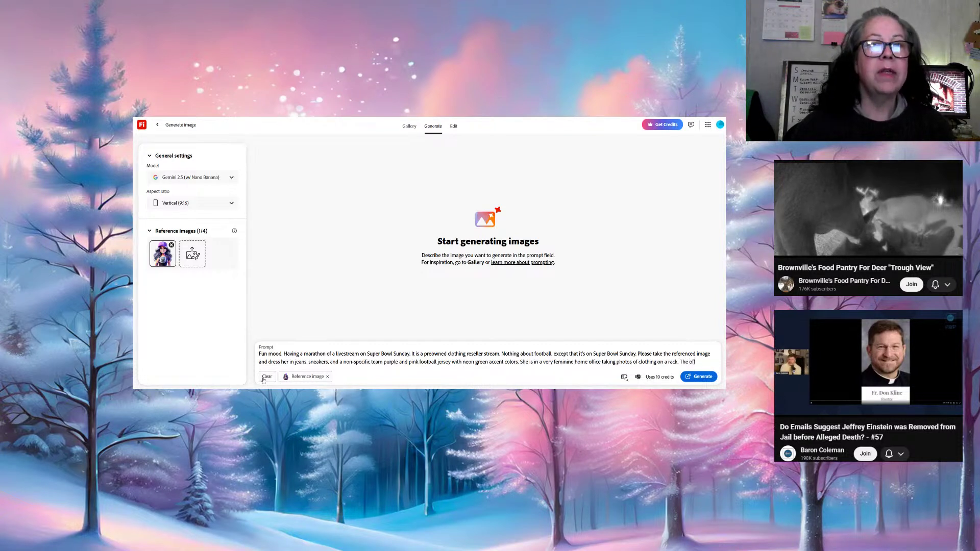
text(ice show)
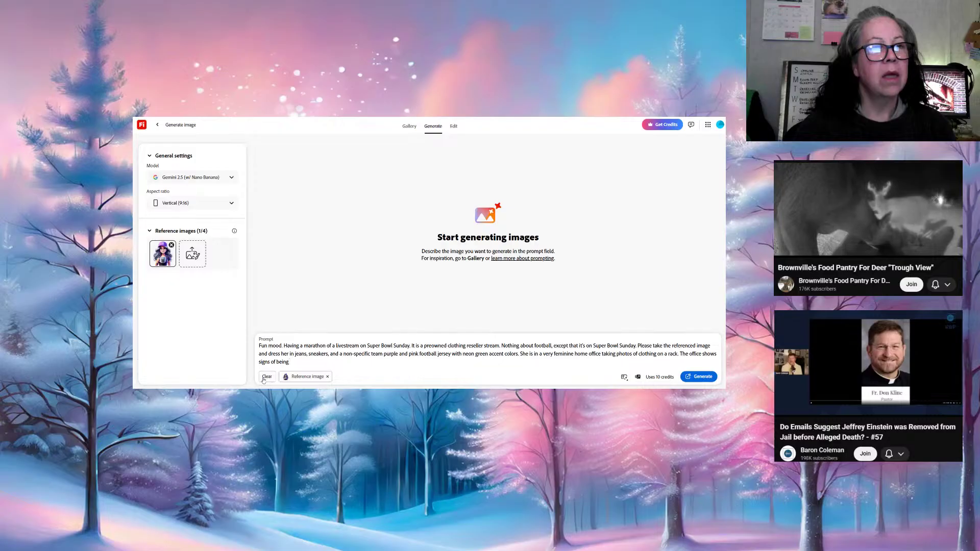
key(BackSpace)
key(BackSpace)
key(BackSpace)
key(BackSpace)
key(BackSpace)
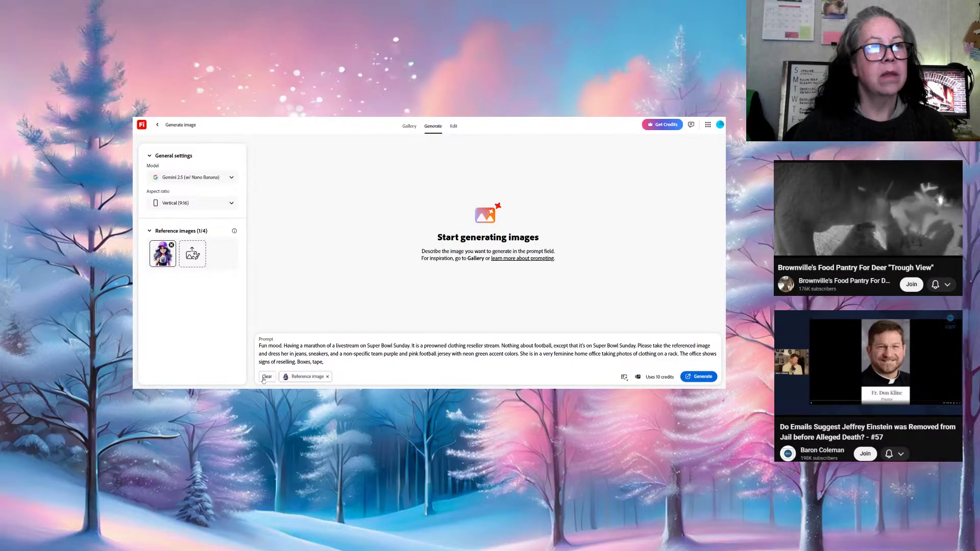
Complete the list of reselling items in the prompt with "shelves with product."
text(shelves with)
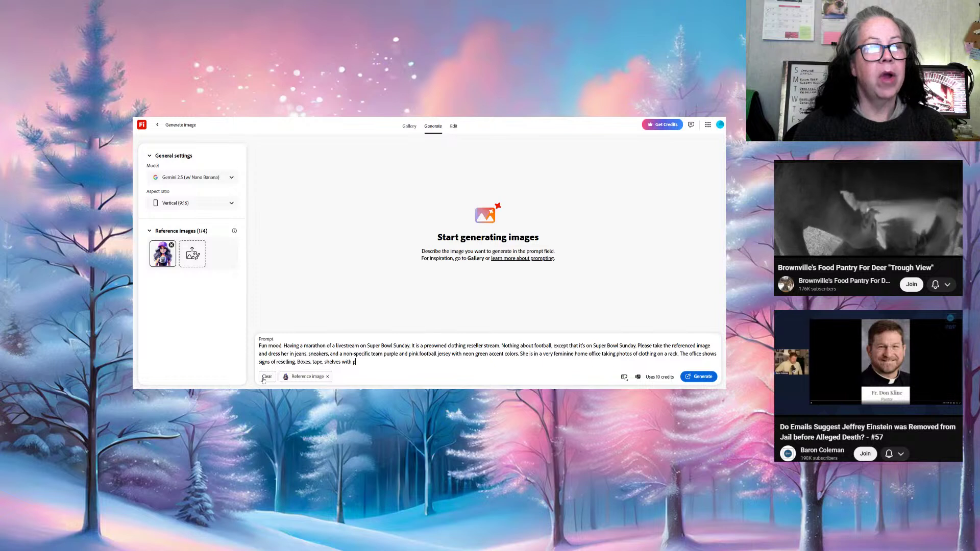
text(product)
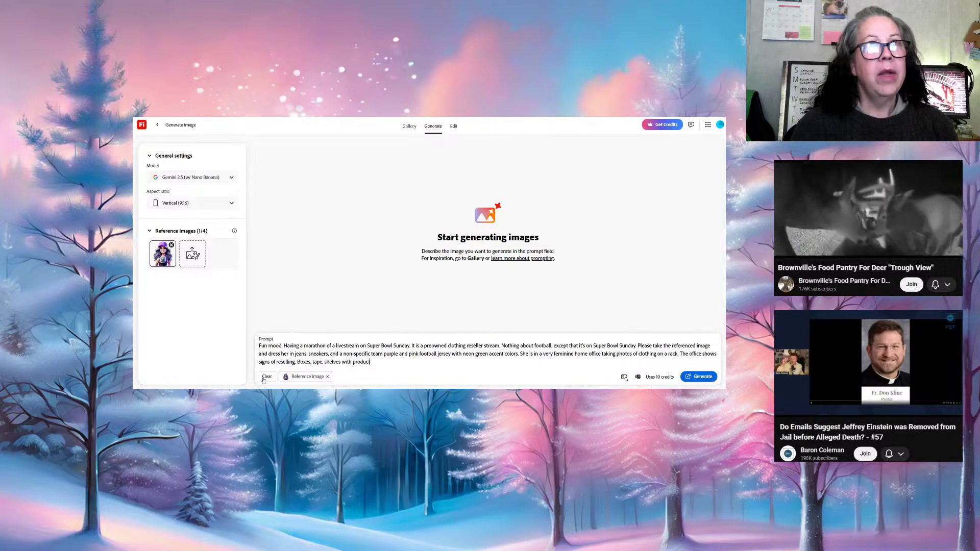
text(.)
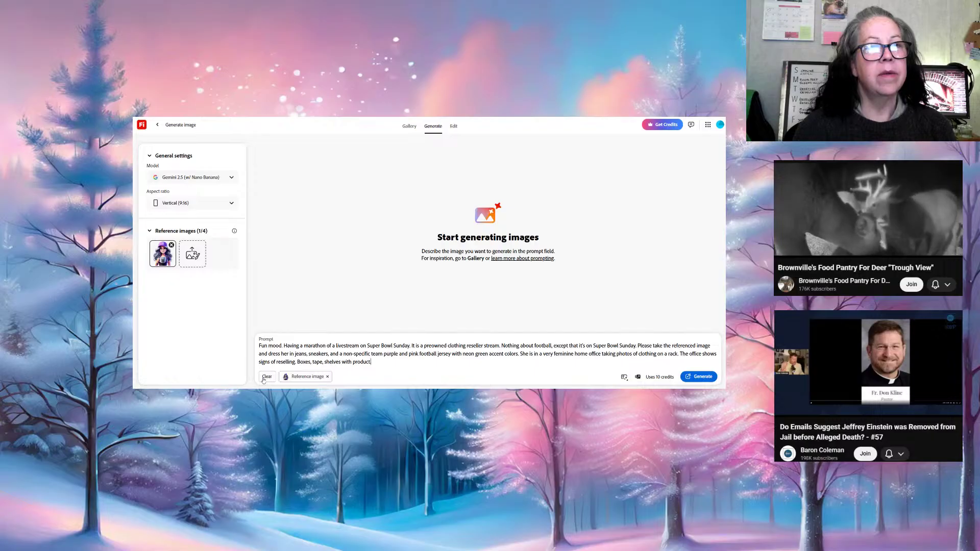
Start a new sentence at the end of the prompt reading "Sleeping on a loveseat is two guinea pigs"
text( Sle)
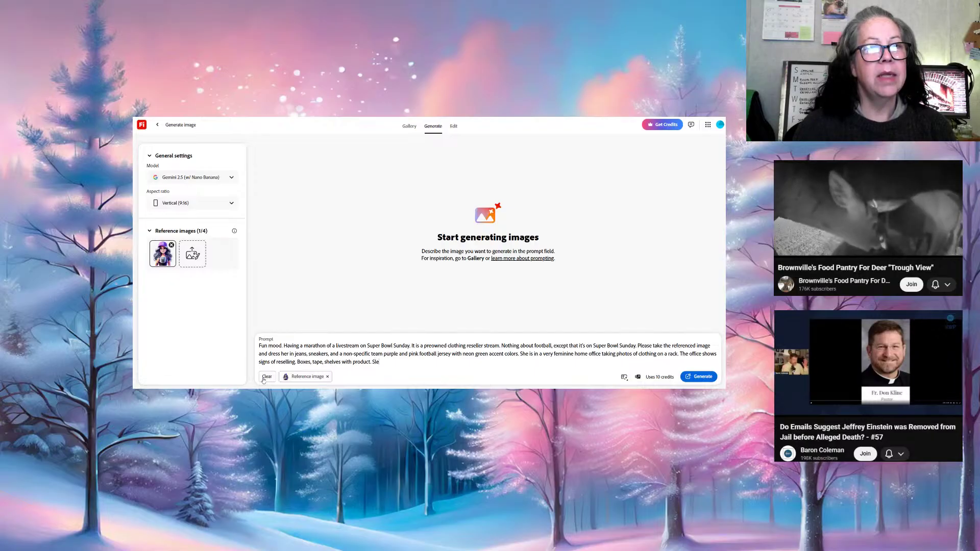
text(eping on)
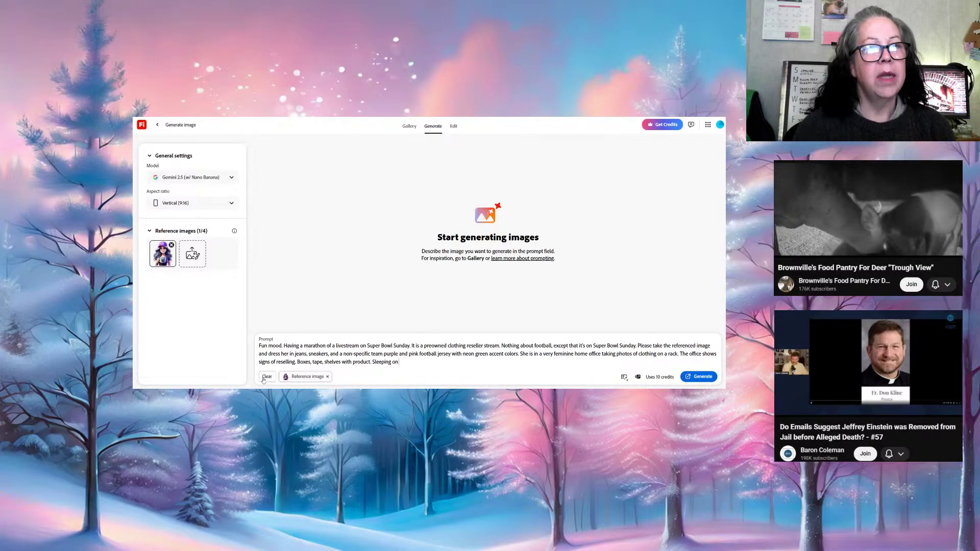
text( a li)
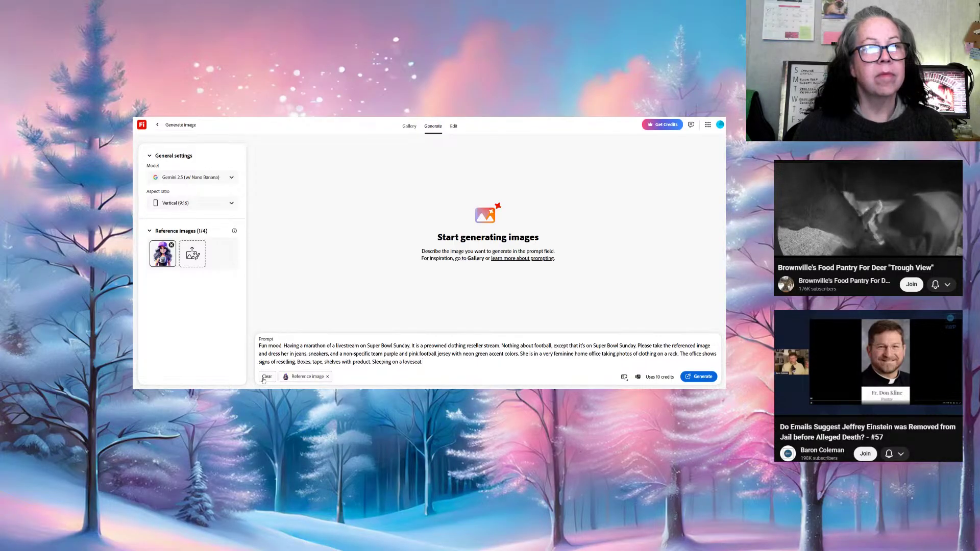
text(oveseat is a)
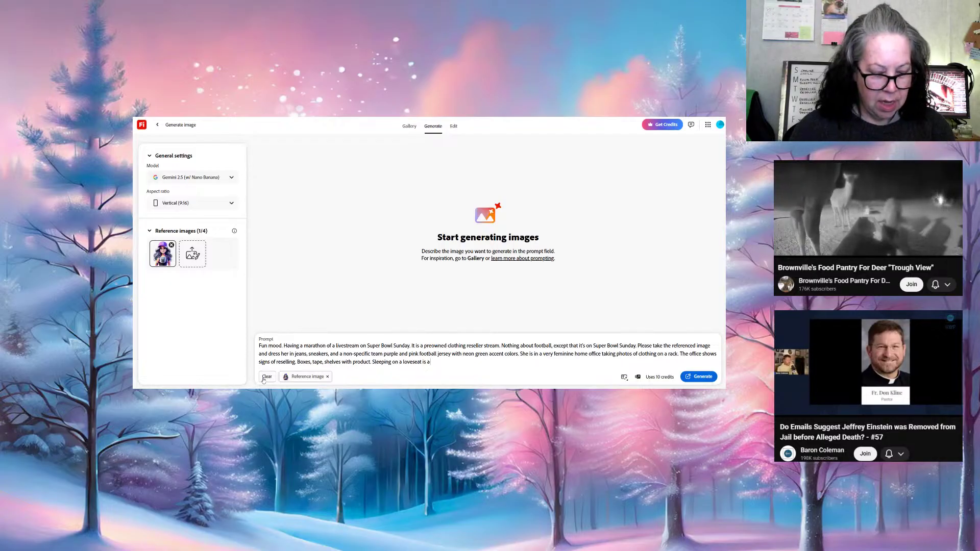
key(BackSpace)
text(tw)
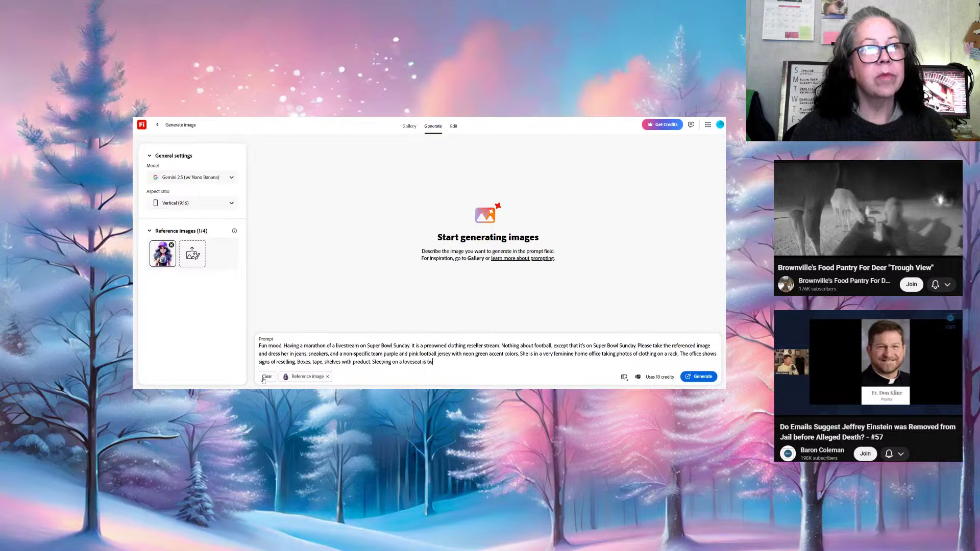
text(o guine)
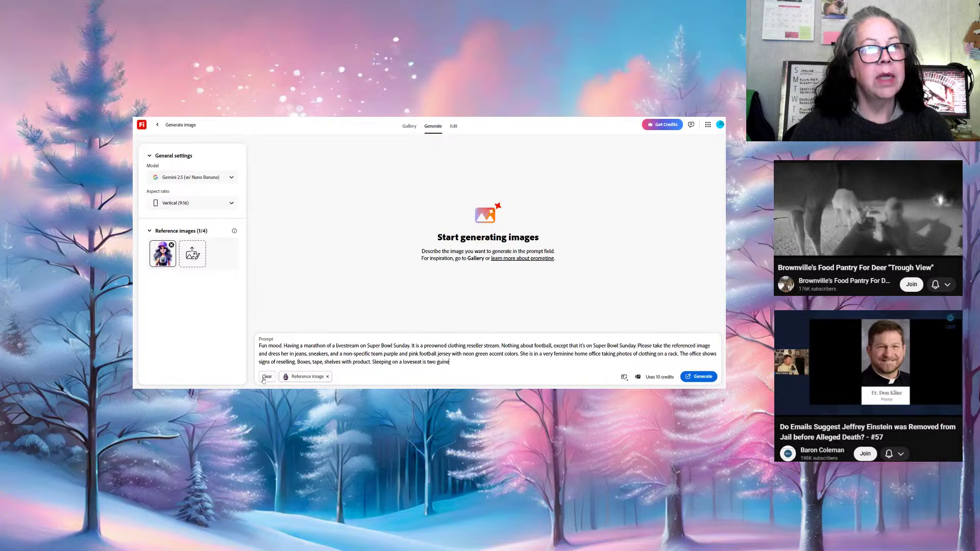
text(a pigs)
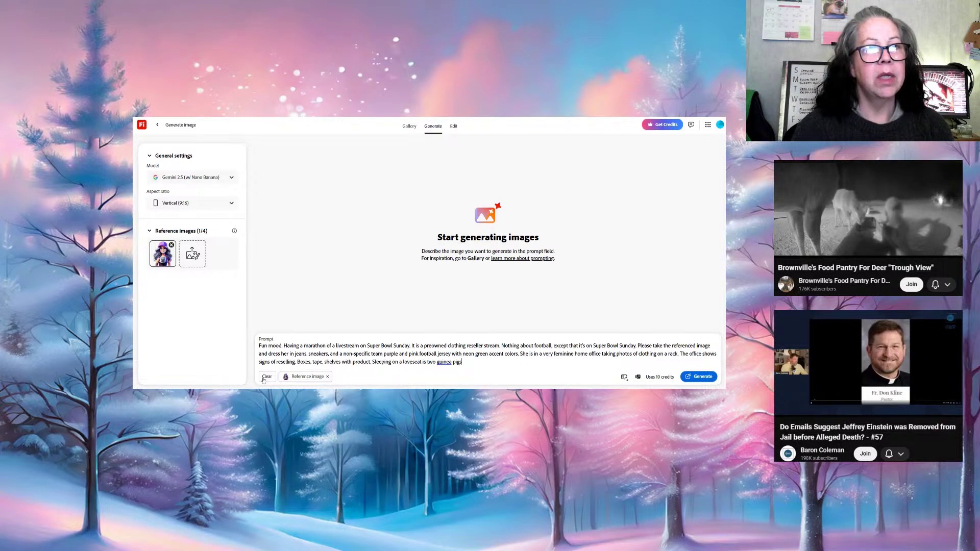
Describe the guinea pigs in the prompt by adding "- one all white, the other tri-colored"
text( -)
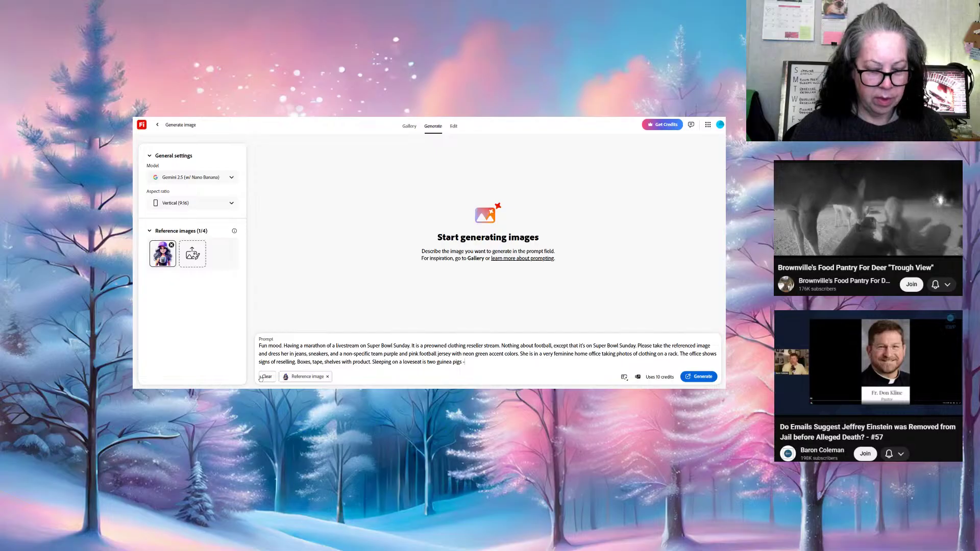
text( one)
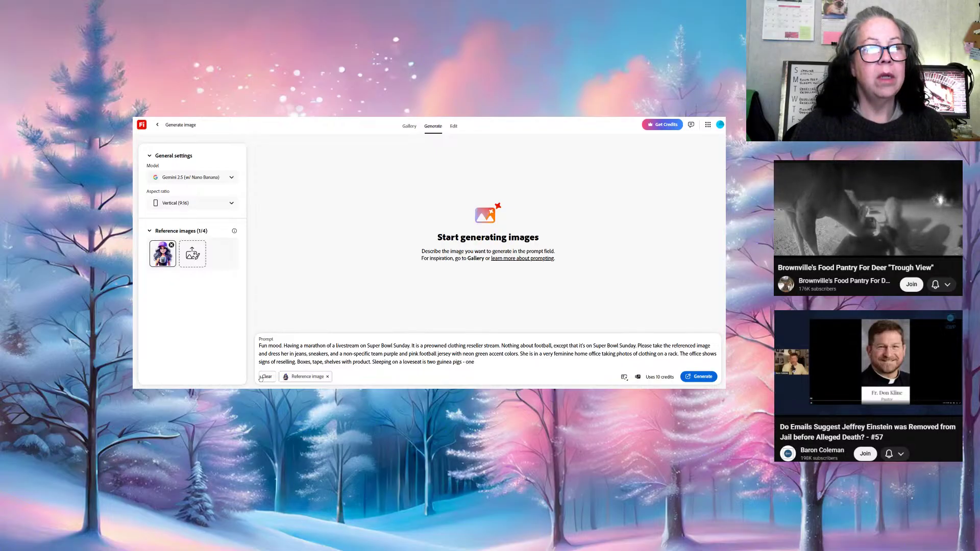
text( all white wi)
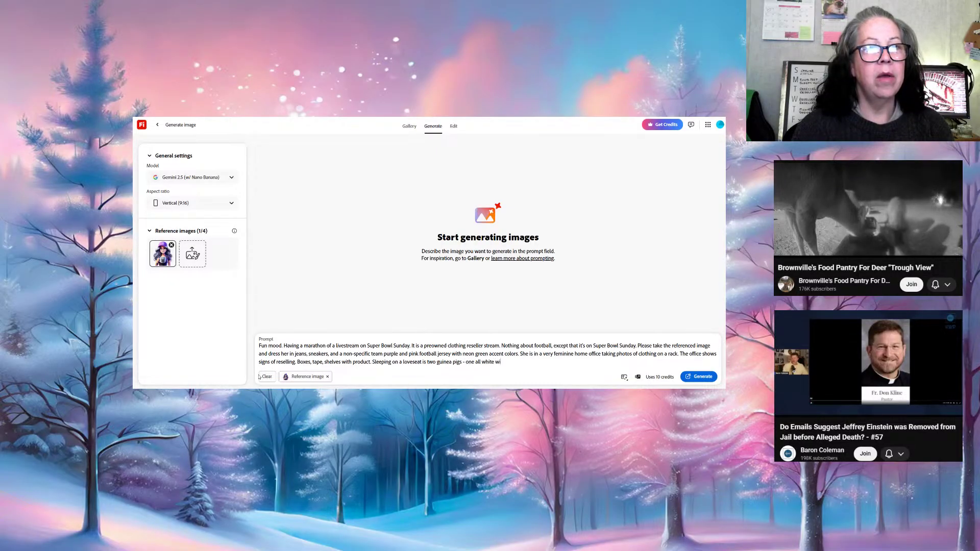
text(th)
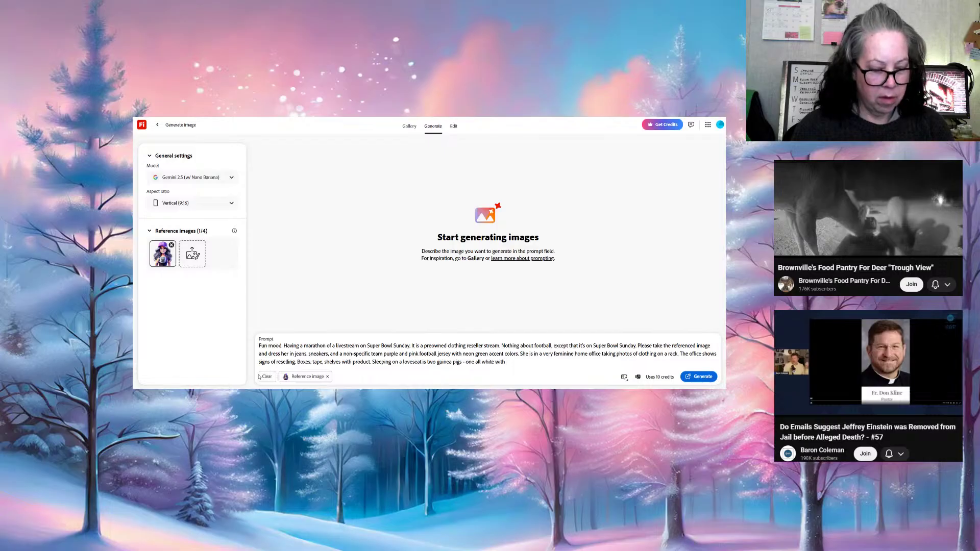
key(BackSpace)
key(BackSpace)
key(BackSpace)
key(BackSpace)
key(BackSpace)
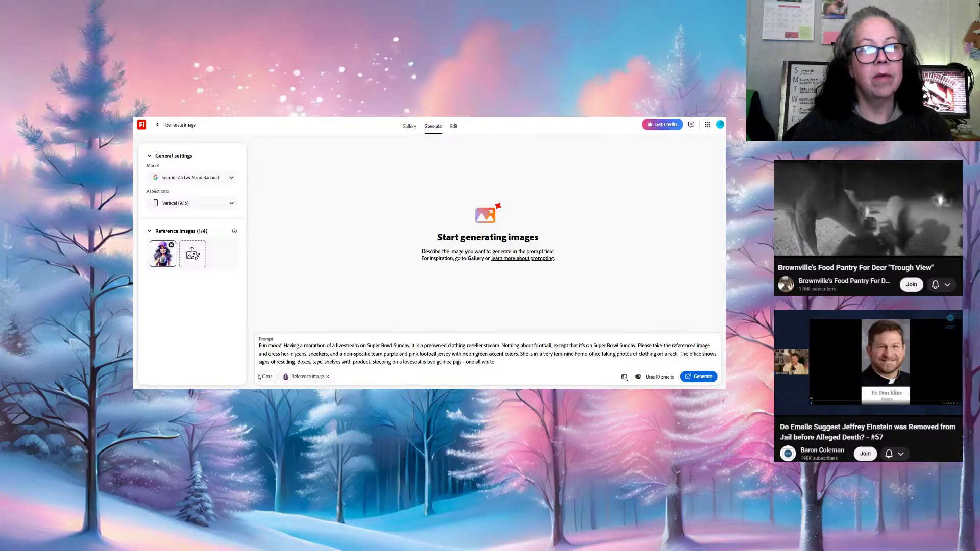
text(, the other)
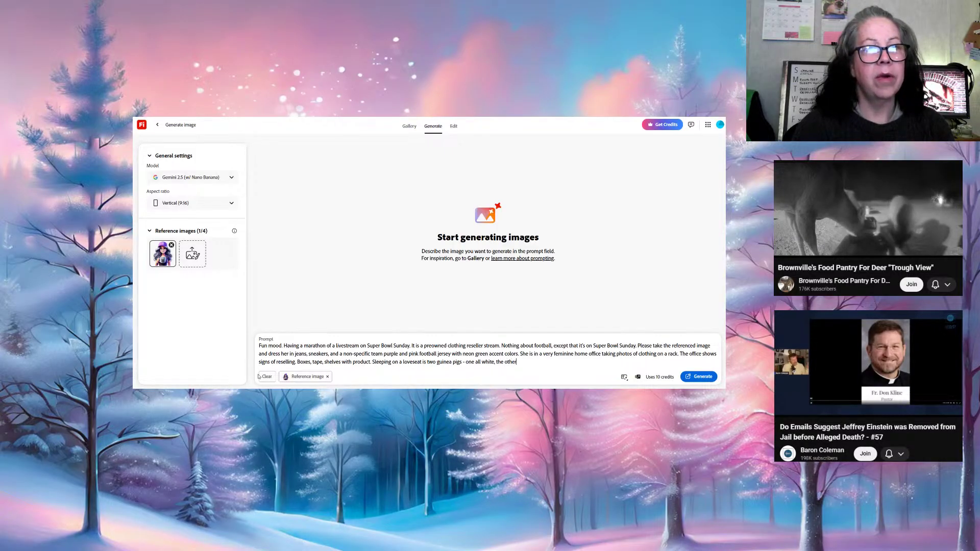
text( tri-colored)
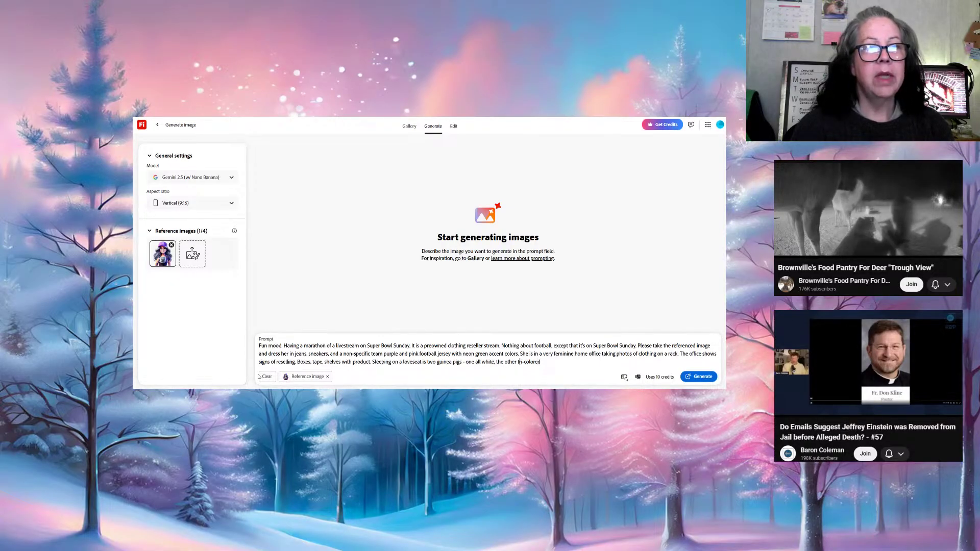
Insert "on blankets" after "loveseat" in the guinea pig sentence and change "is" to "are"
key(Left)
key(Left)
key(Left)
key(Left)
key(Left)
key(Left)
key(Left)
key(Left)
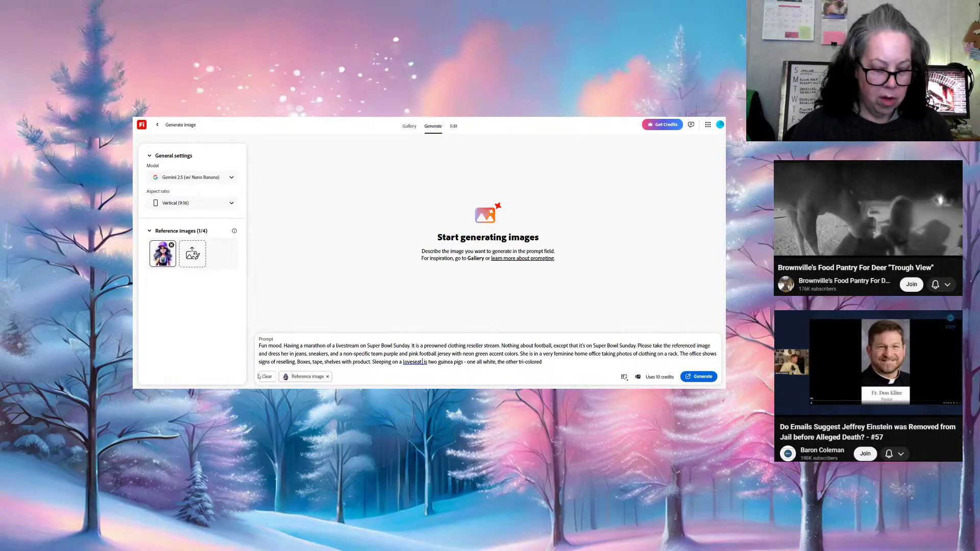
text(on  )
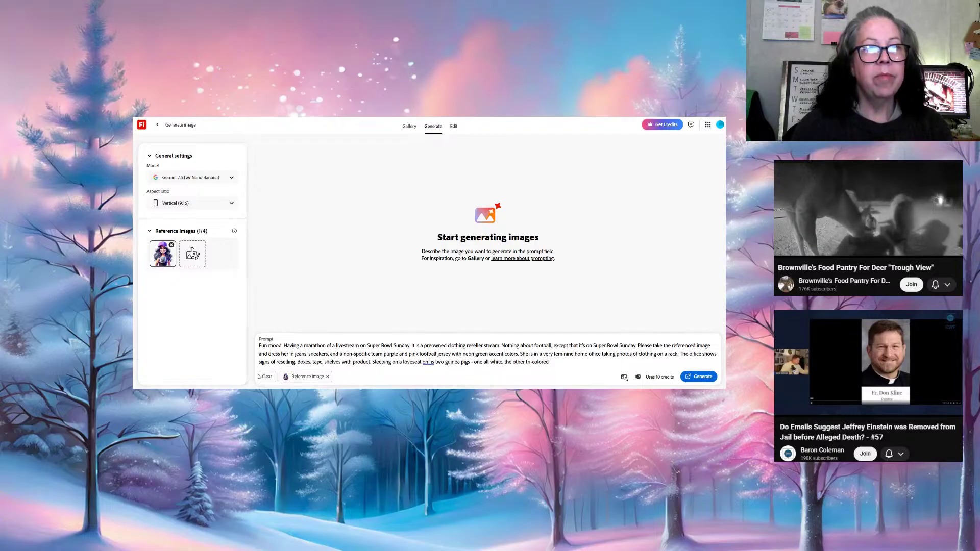
text(blankets)
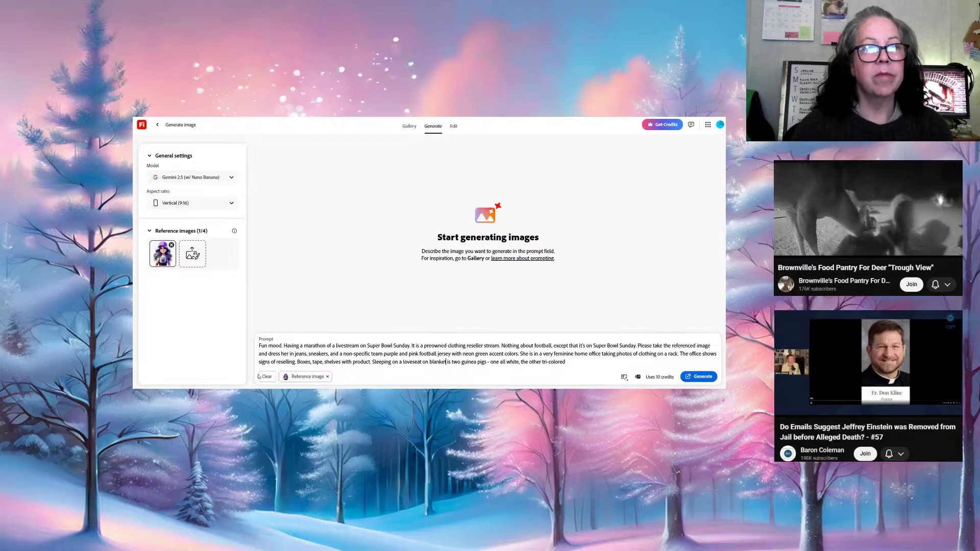
key(Delete)
key(Delete)
key(Delete)
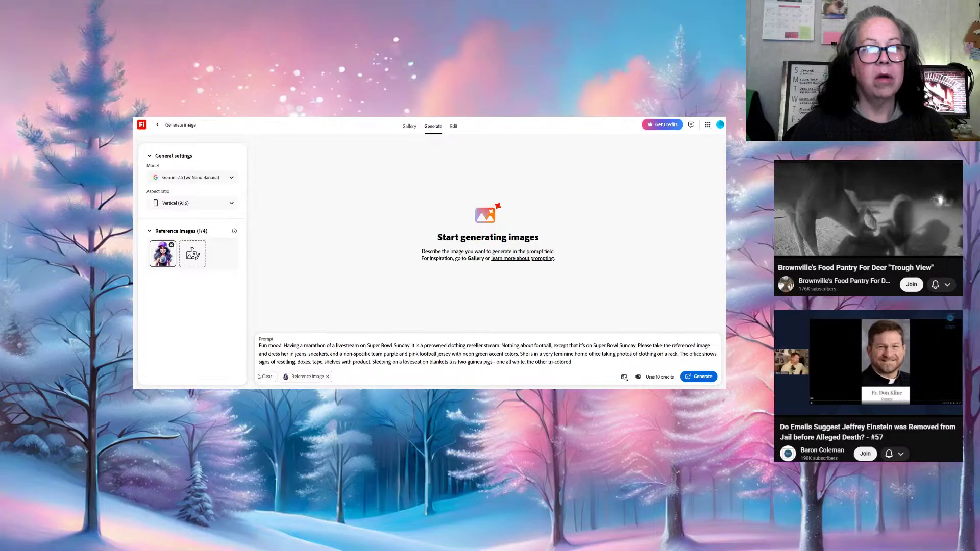
text(are)
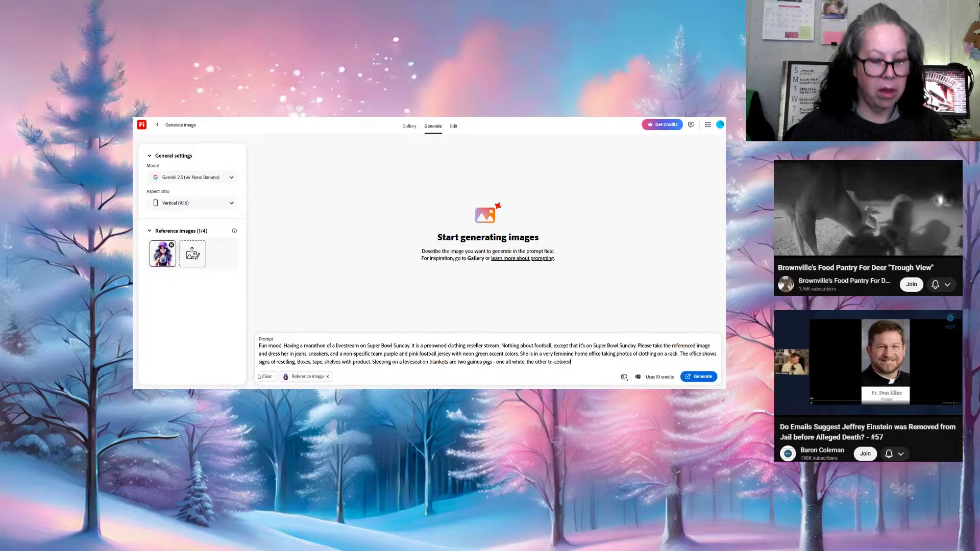
Add the colors "(black, brown, white)" after "tri-colored" at the end of the prompt
text(black)
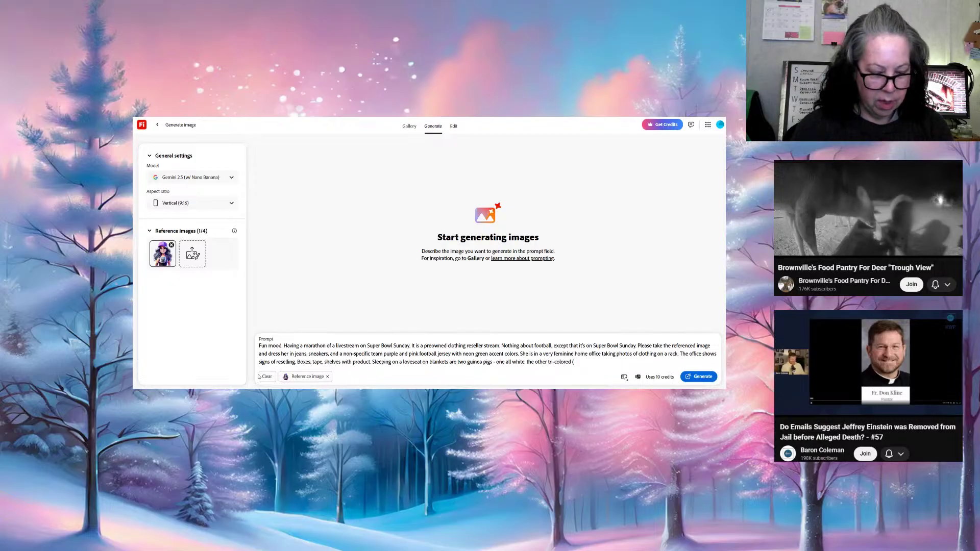
text(,)
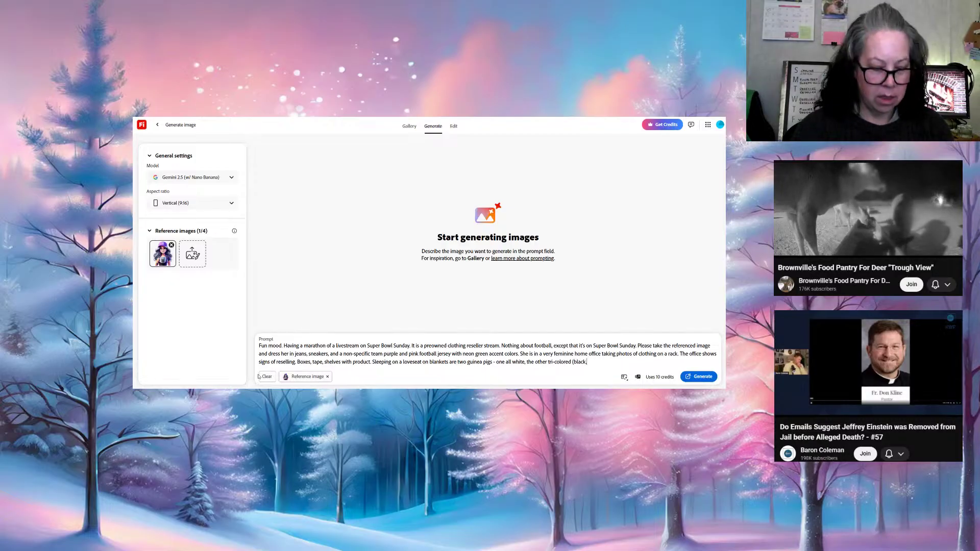
text( brown, white)
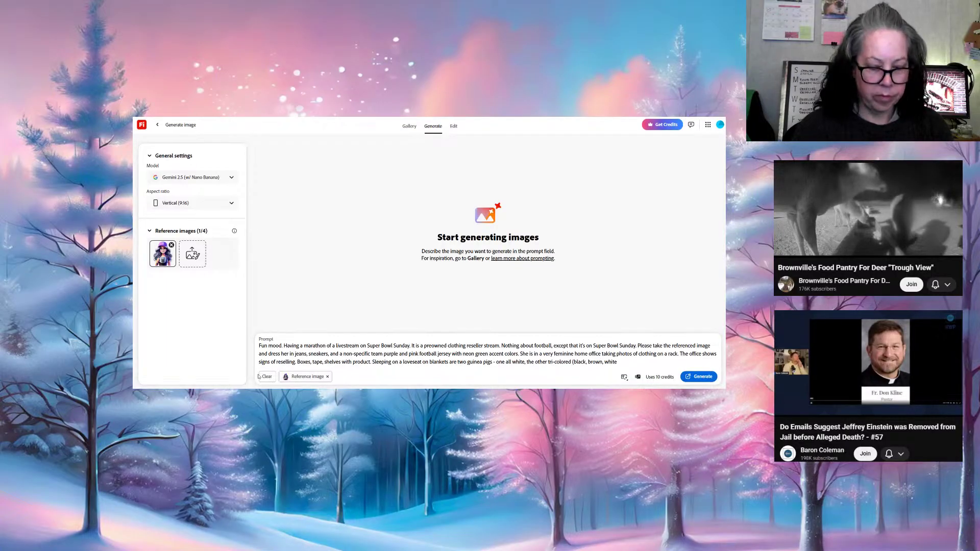
text())
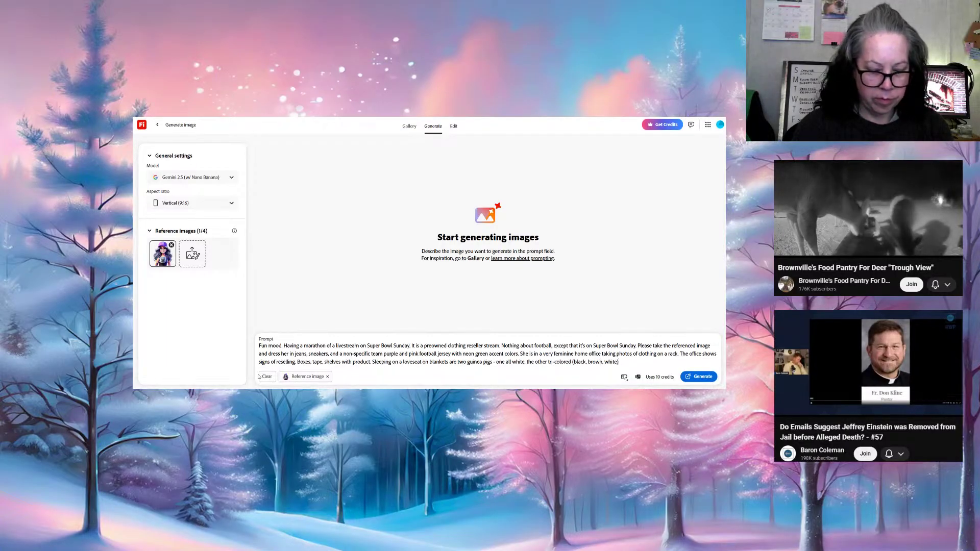
Append ". on the TV is an American football game." to the end of the prompt
text( . on)
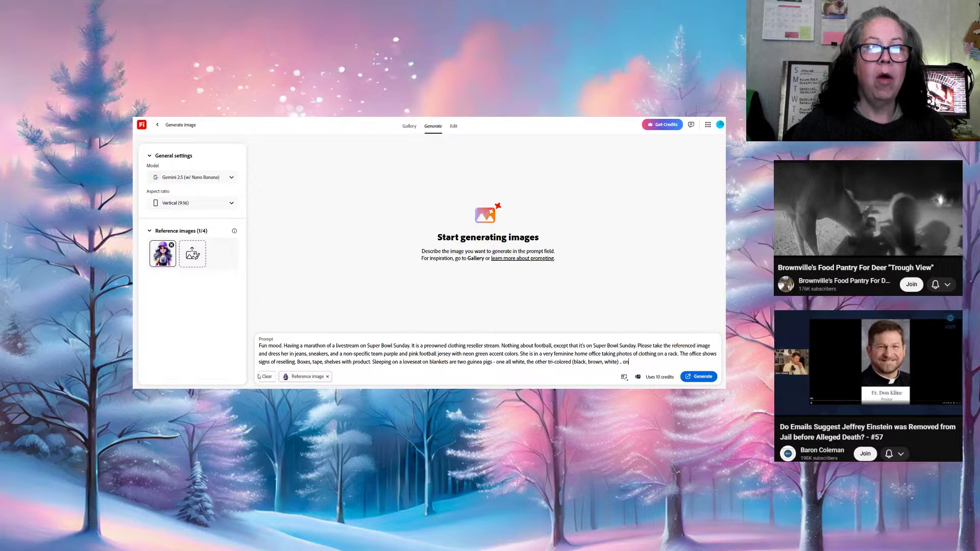
text( the TV)
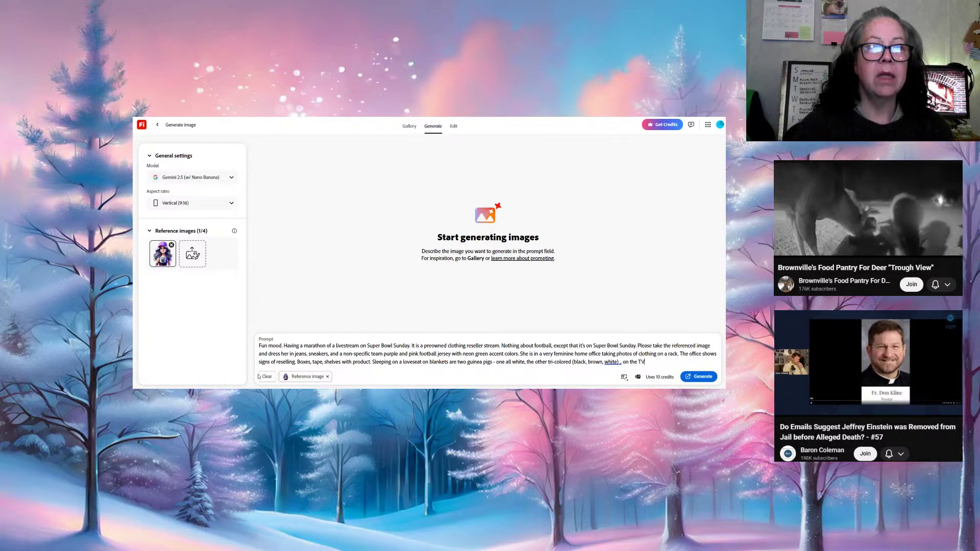
text( is a fo)
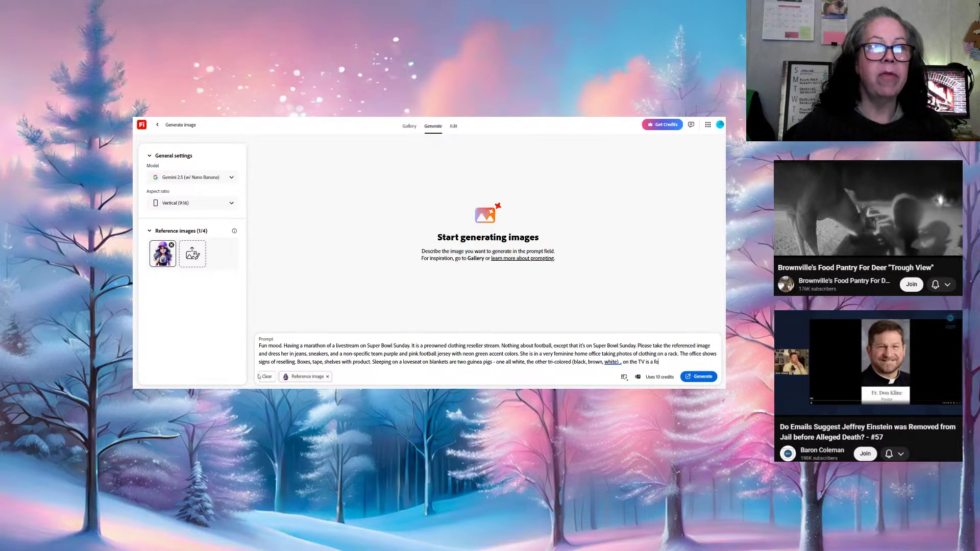
text(otball game)
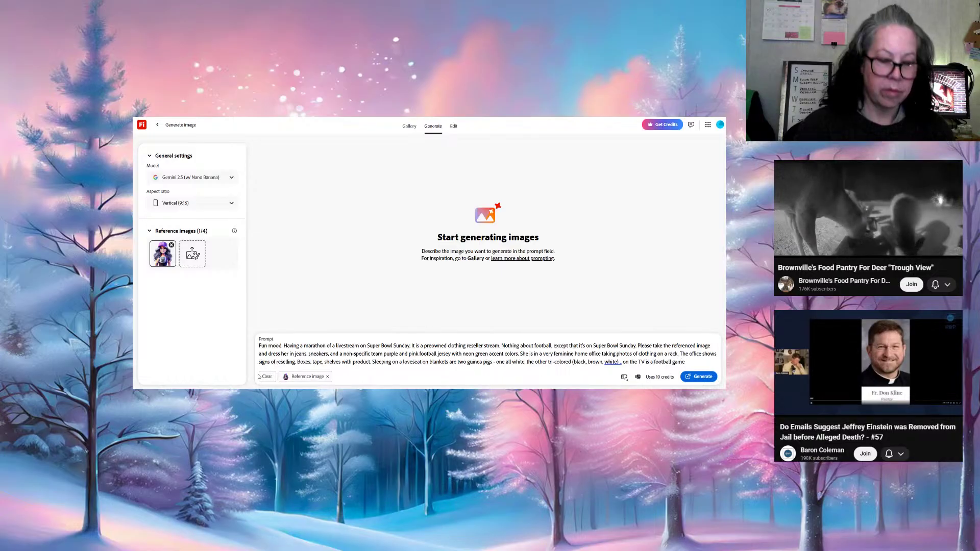
text(n American)
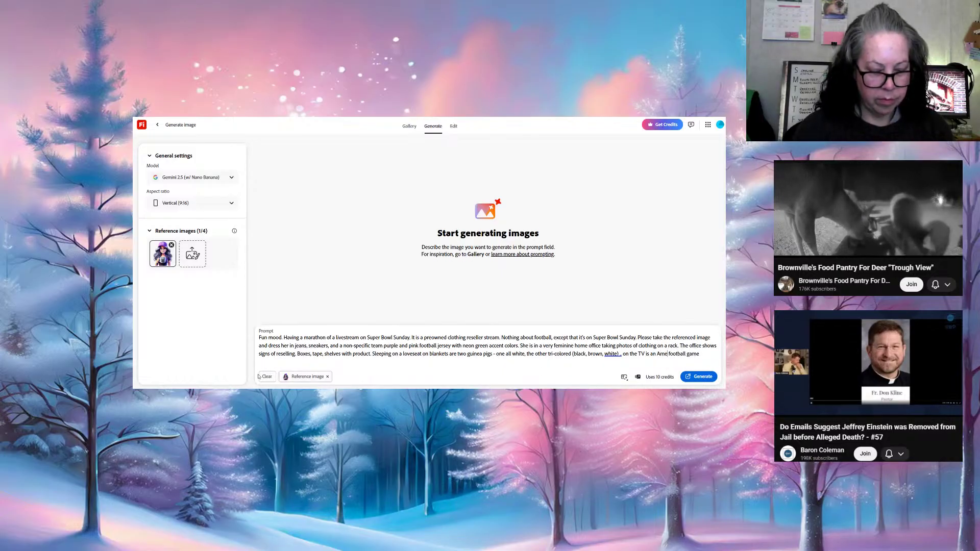
key(End)
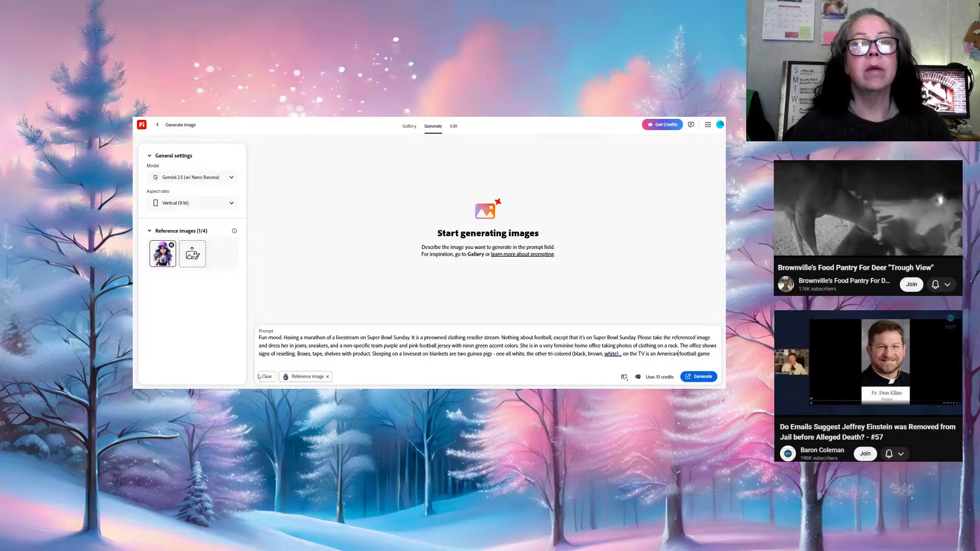
text(.)
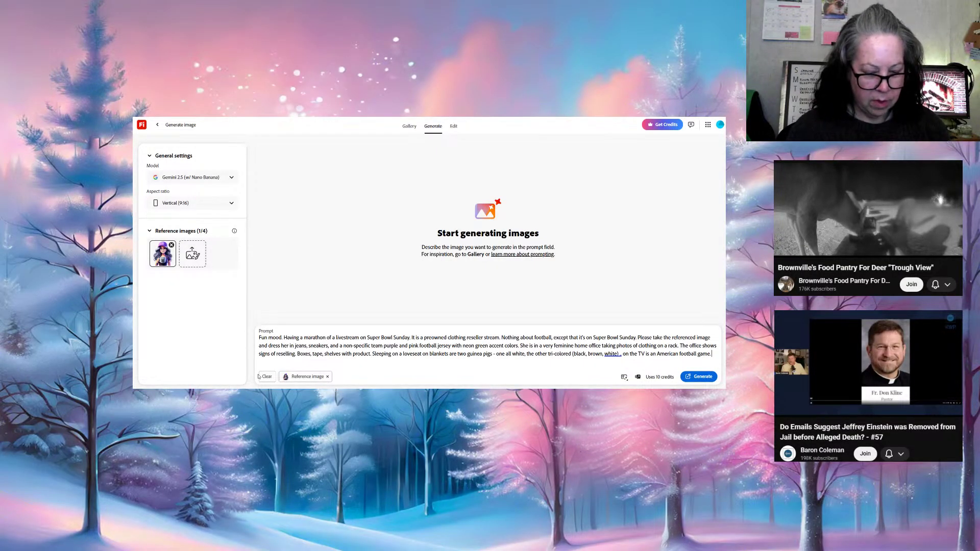
Start a new sentence at the end of the prompt reading "The photos on the wall are MMA, and BJJ"
text(The )
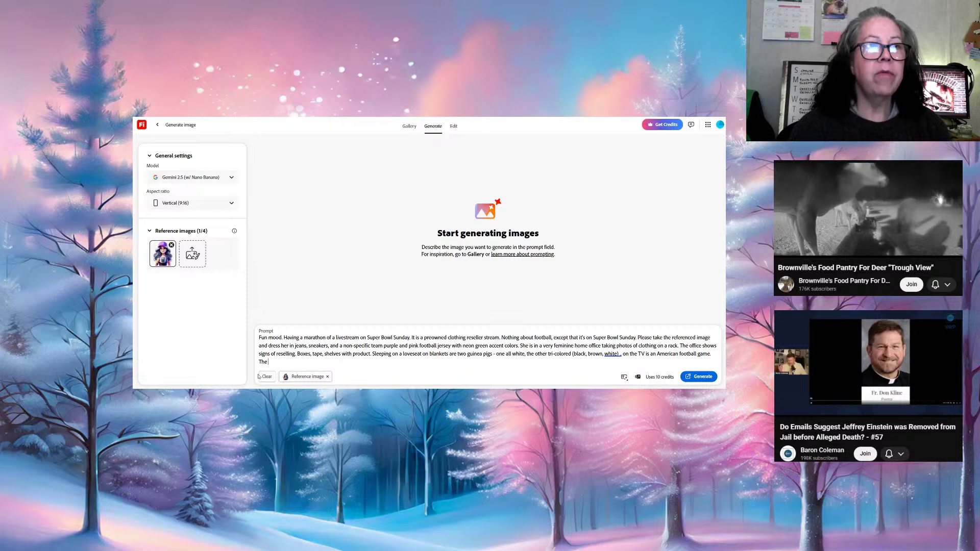
text(photos on the wall a)
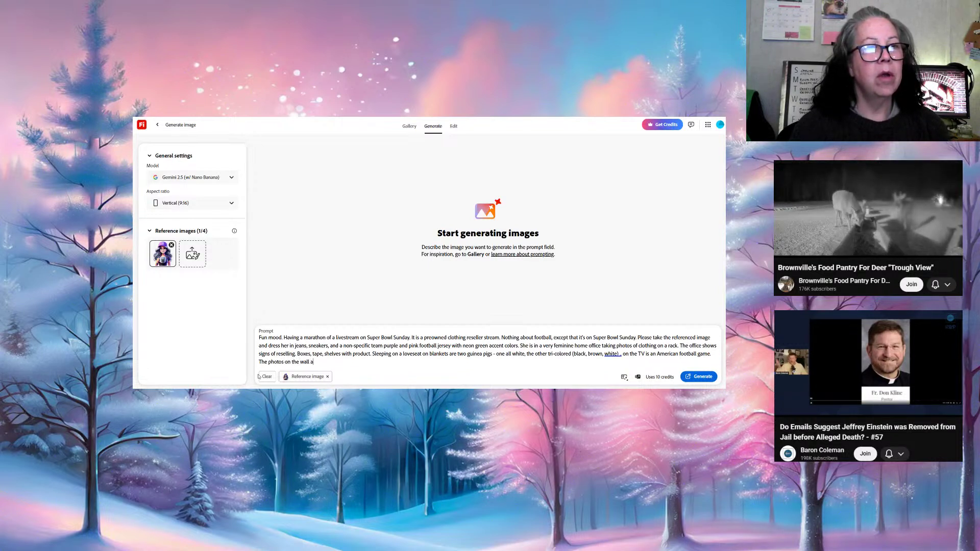
text(re)
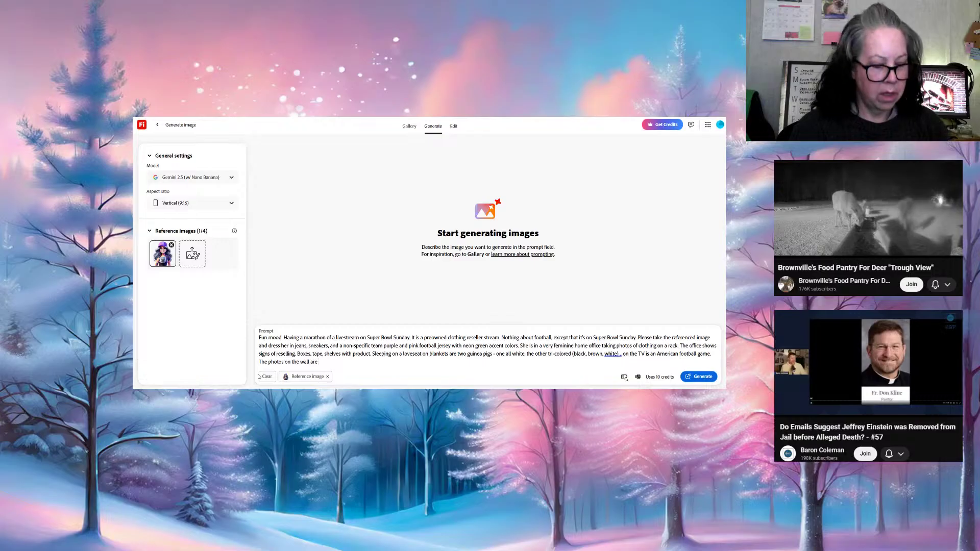
text( MMA)
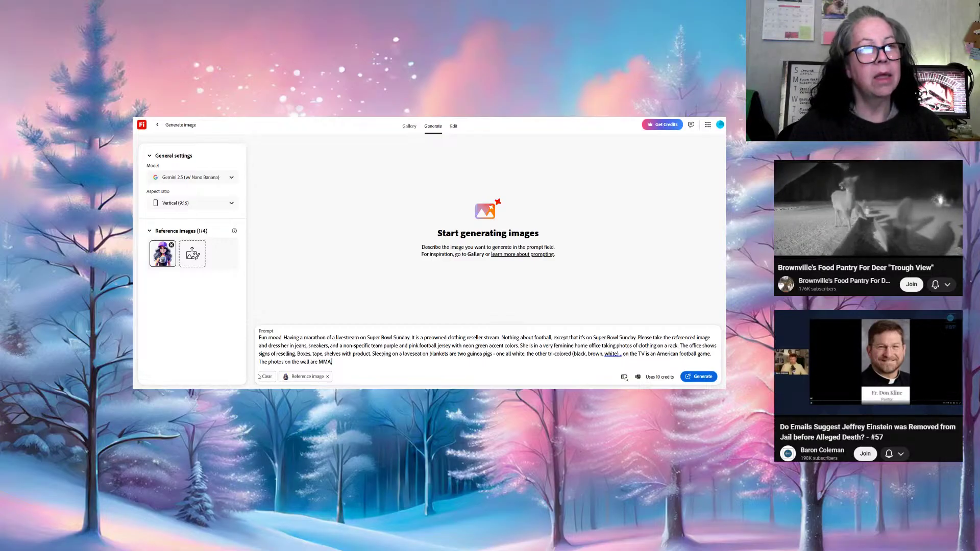
text(, and BJJ)
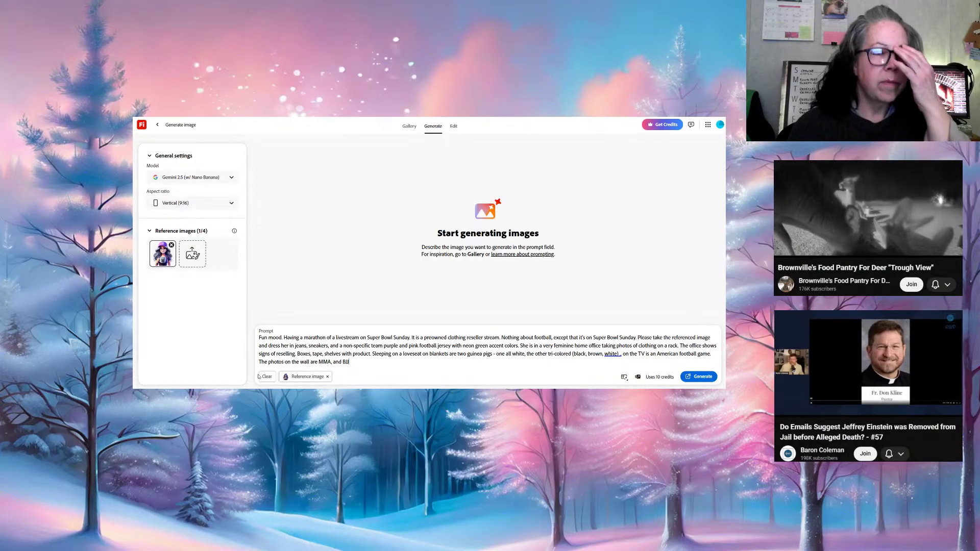
Finish the wall photos sentence with "even though the office is coquette." and generate the image
text( e)
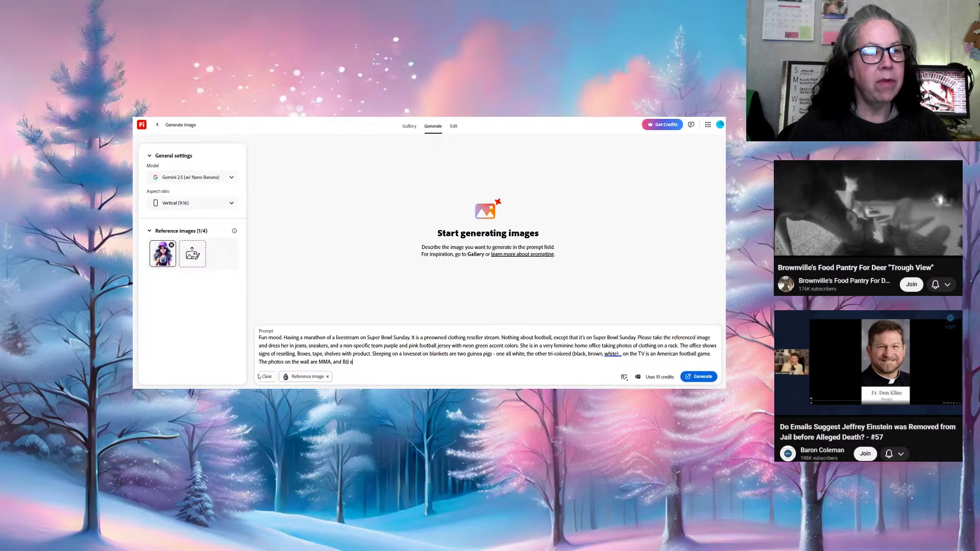
text(ven though)
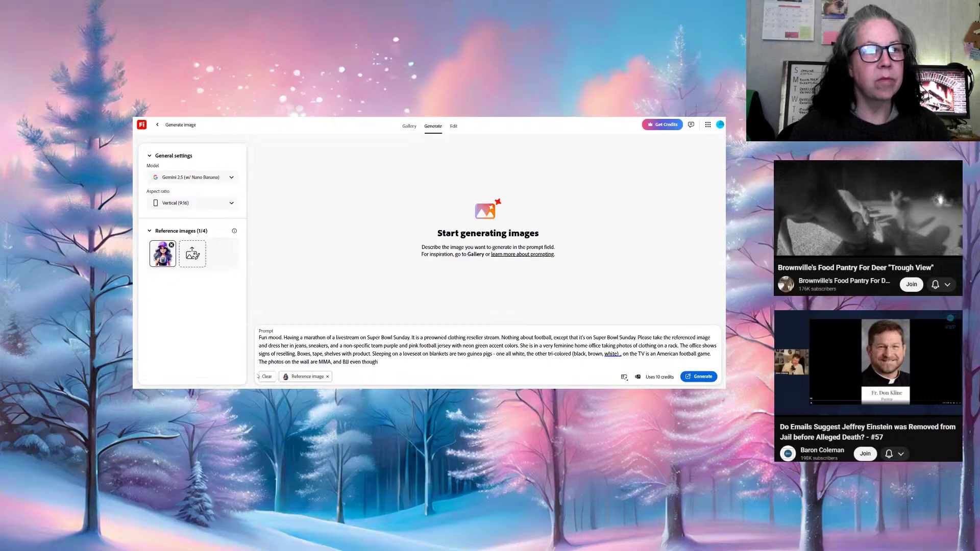
text( the office)
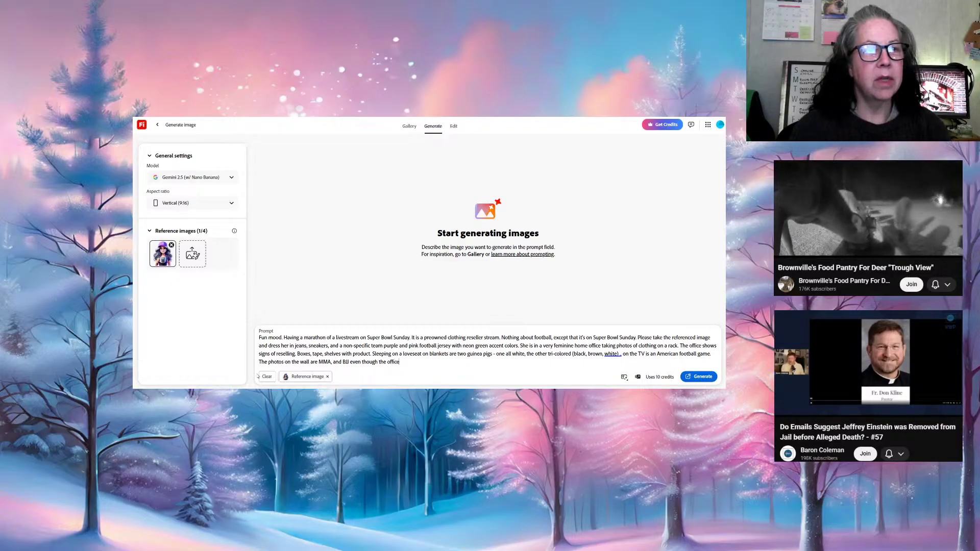
text( is coquette.)
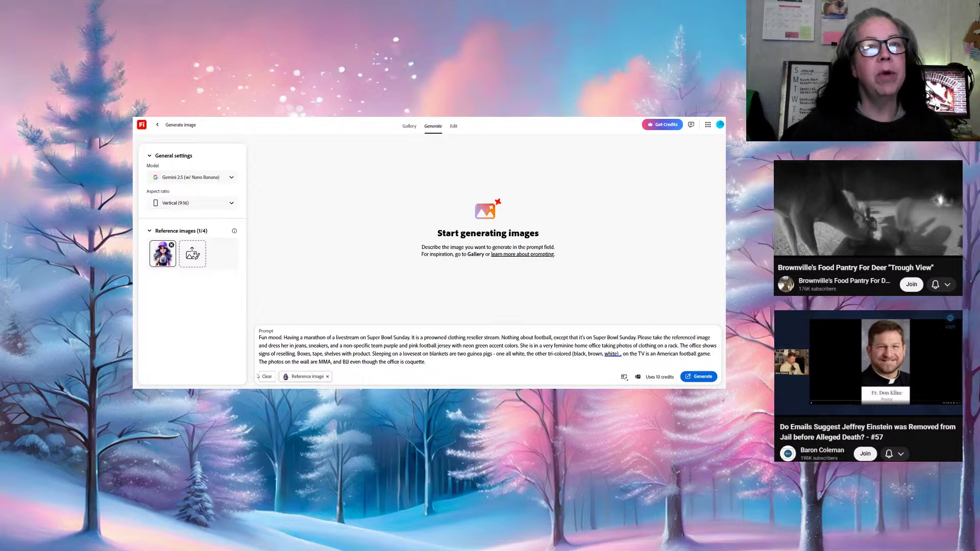
key(Return)
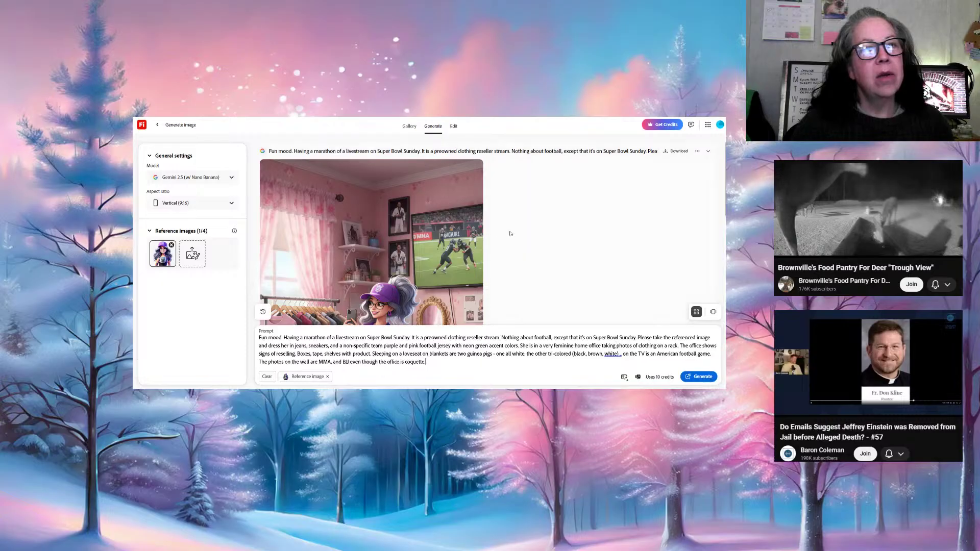
Examine the generated image from top to bottom, checking the avatar's outfit, TV, wall photos, clothing rack, boxes and guinea pigs against the prompt
scroll(485, 231, down, 3)
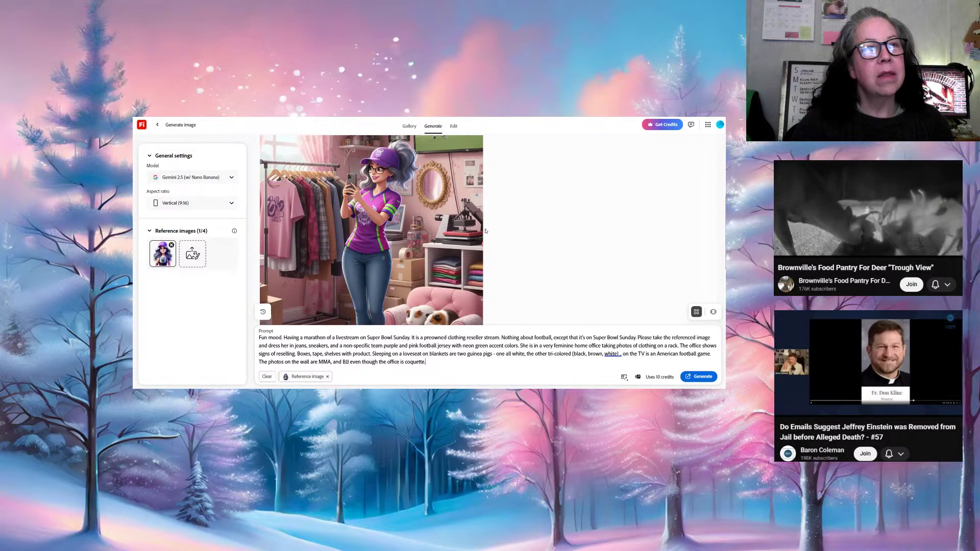
scroll(485, 231, down, 3)
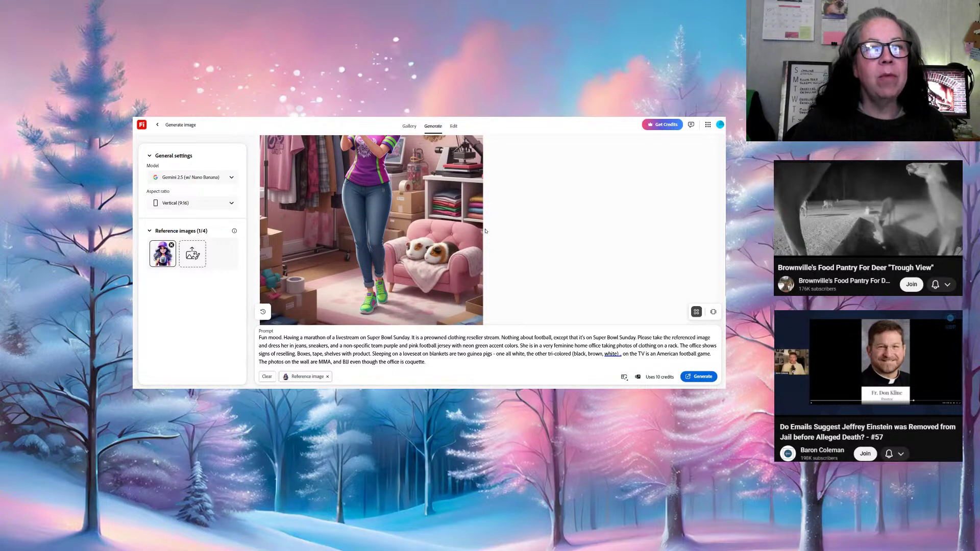
scroll(485, 231, down, 5)
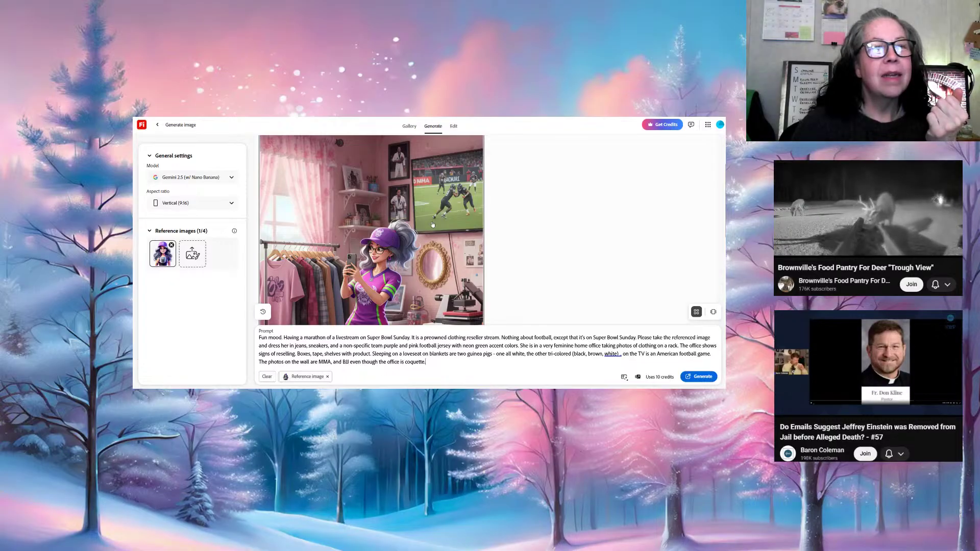
scroll(432, 225, down, 3)
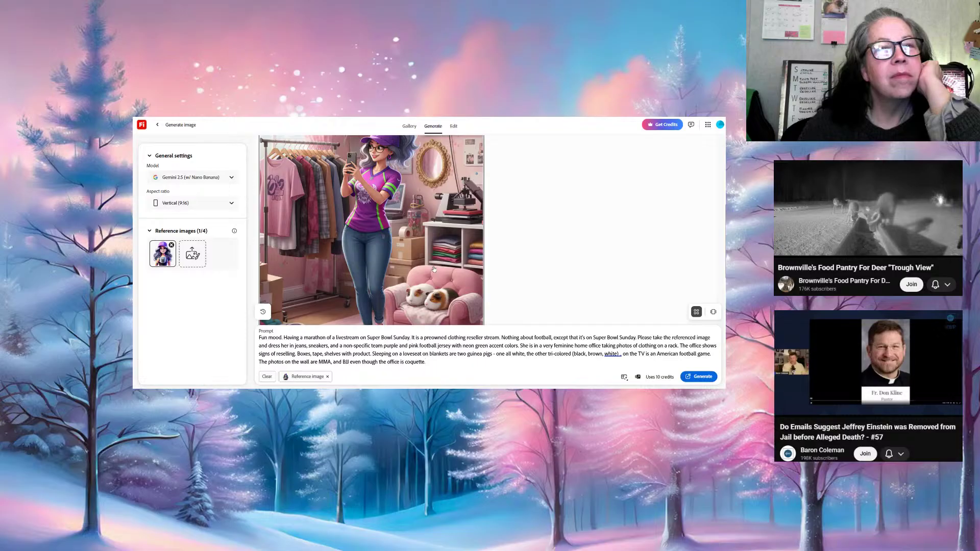
scroll(433, 269, down, 3)
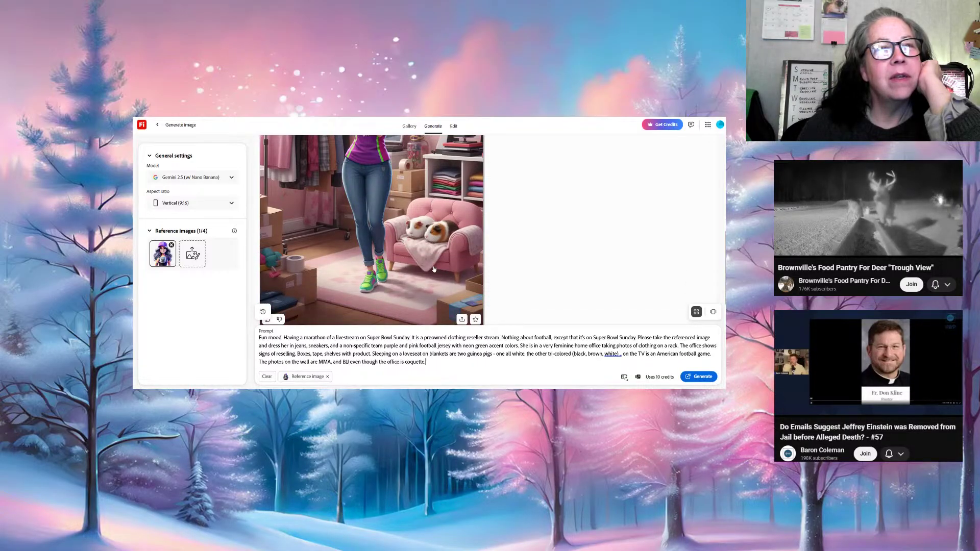
scroll(433, 269, down, 2)
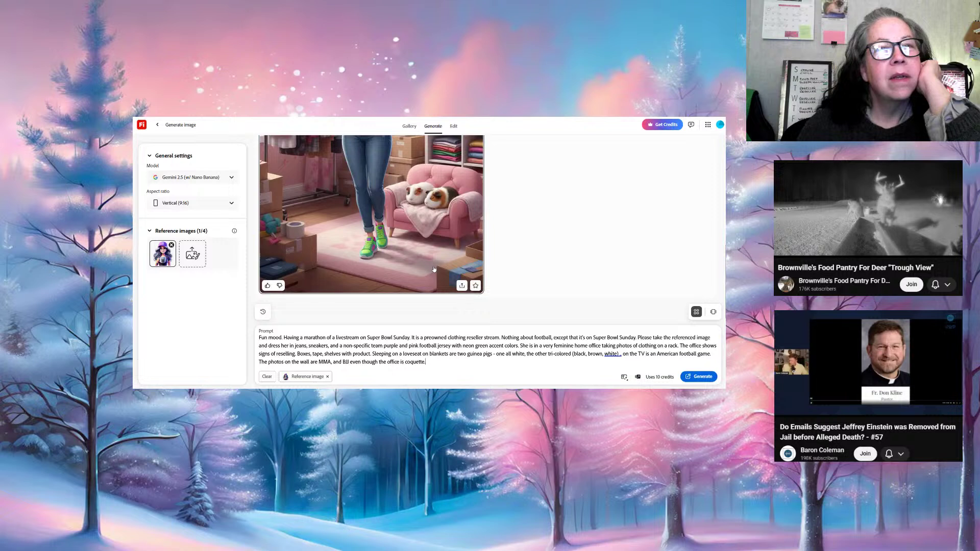
scroll(434, 269, up, 5)
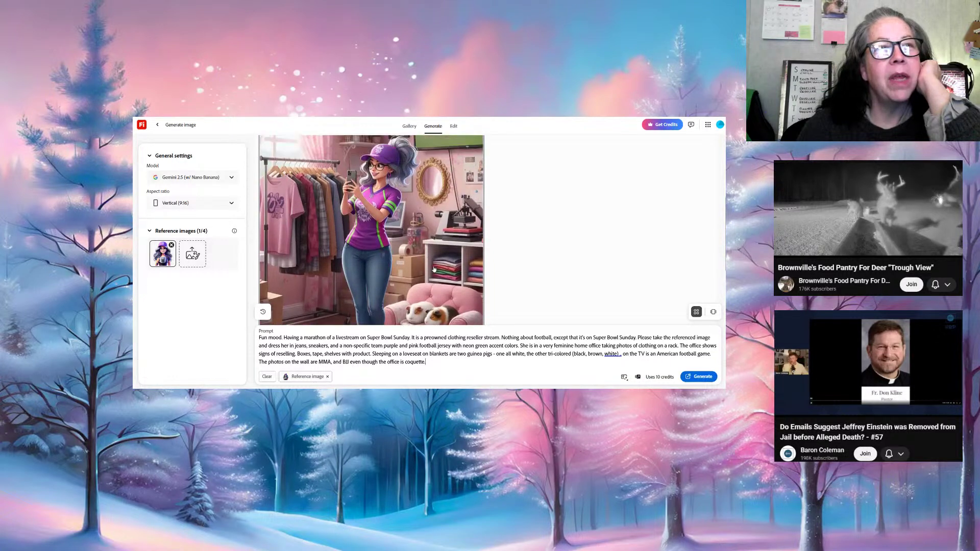
scroll(434, 269, up, 3)
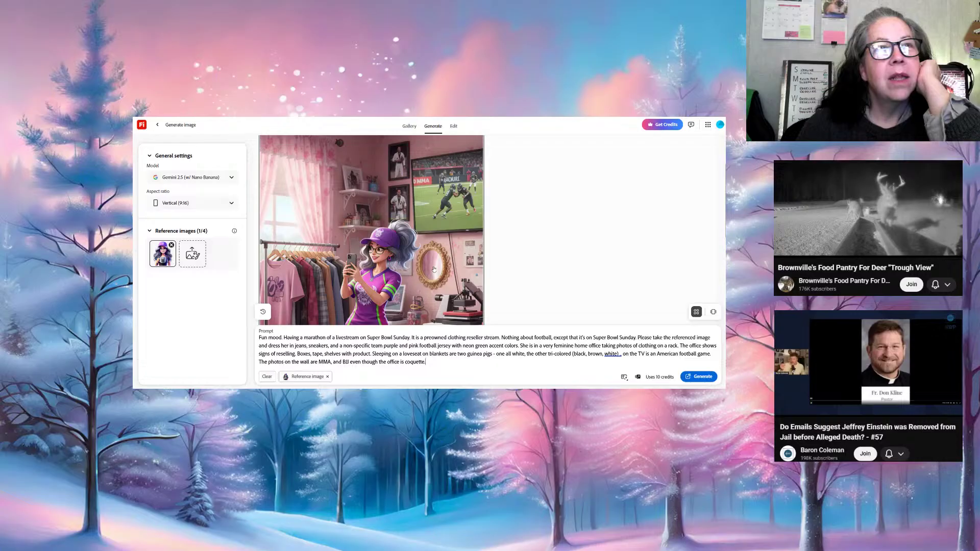
scroll(434, 269, down, 6)
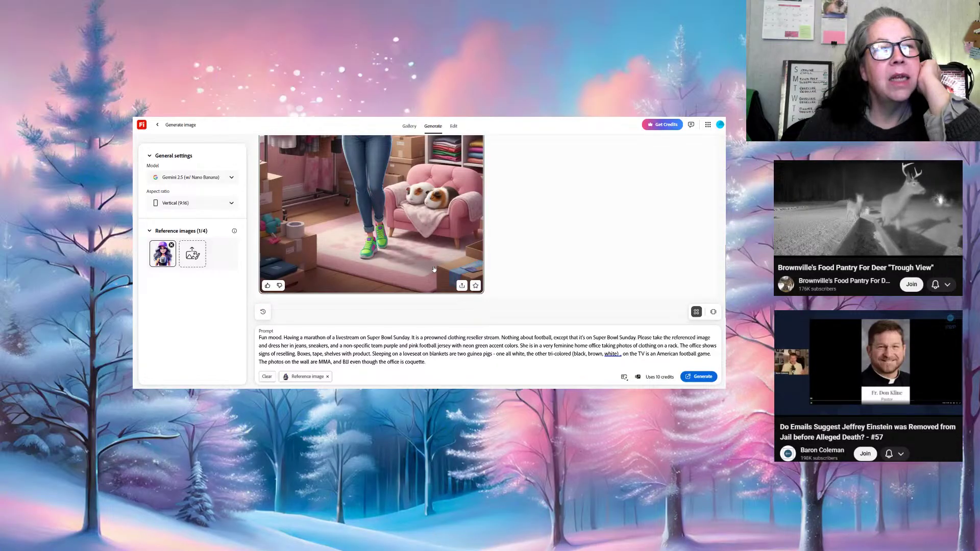
scroll(433, 269, up, 5)
scroll(434, 269, up, 1)
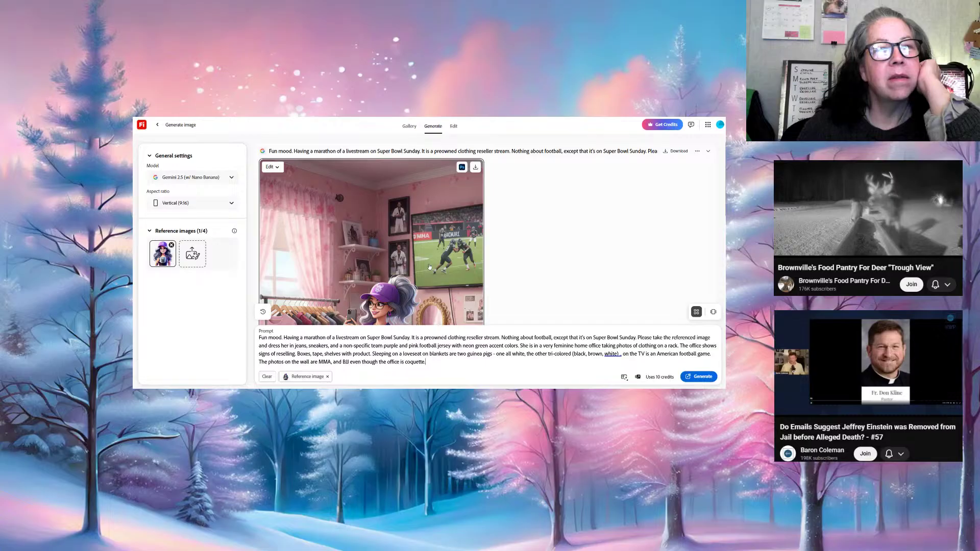
scroll(429, 267, down, 1)
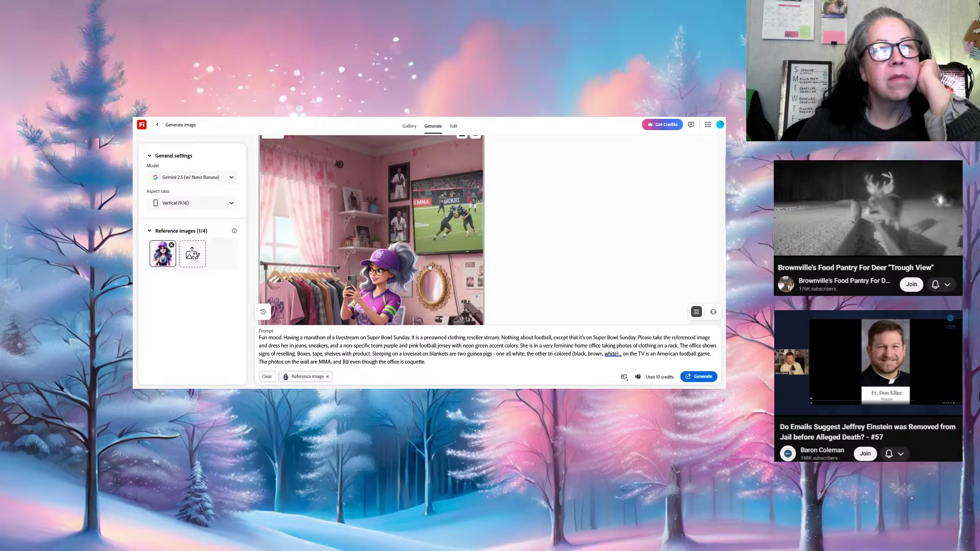
scroll(429, 267, down, 3)
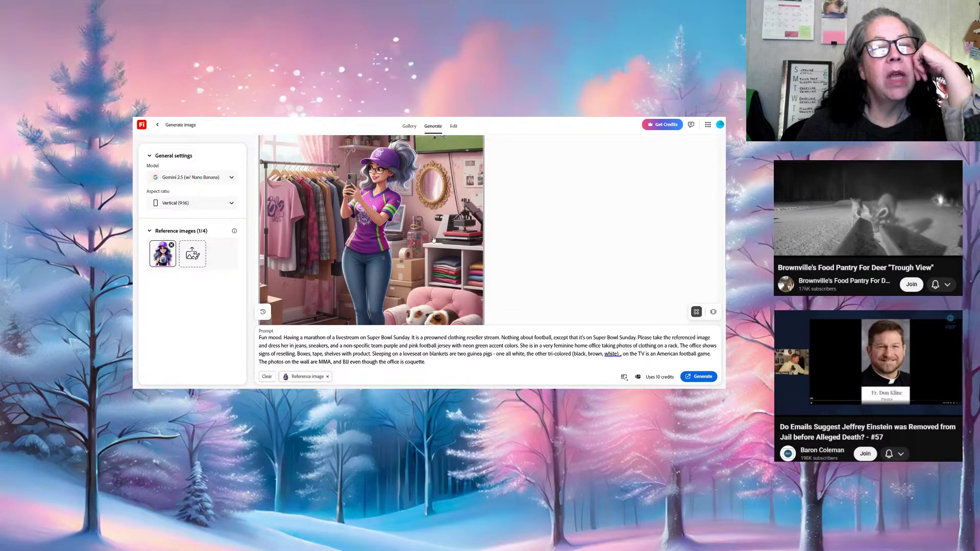
scroll(434, 241, down, 2)
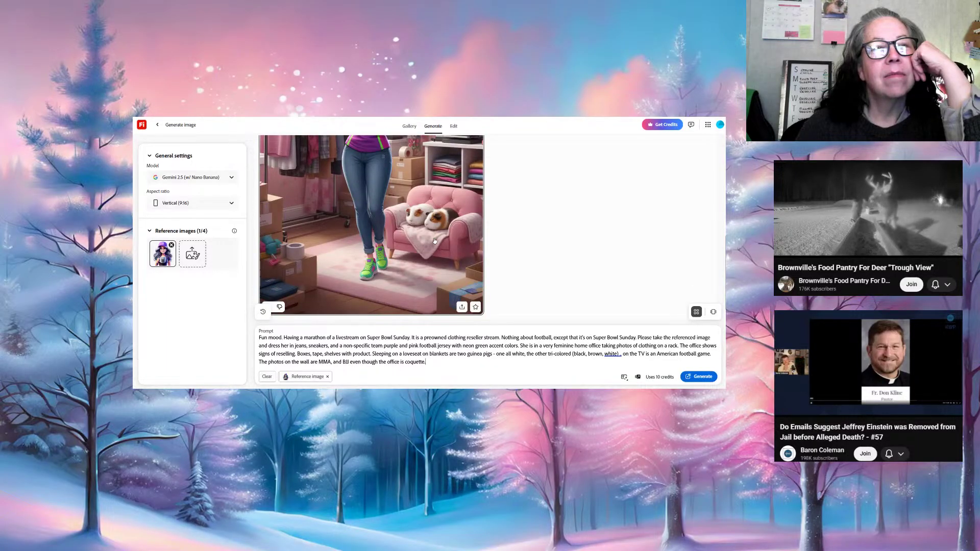
scroll(434, 240, down, 1)
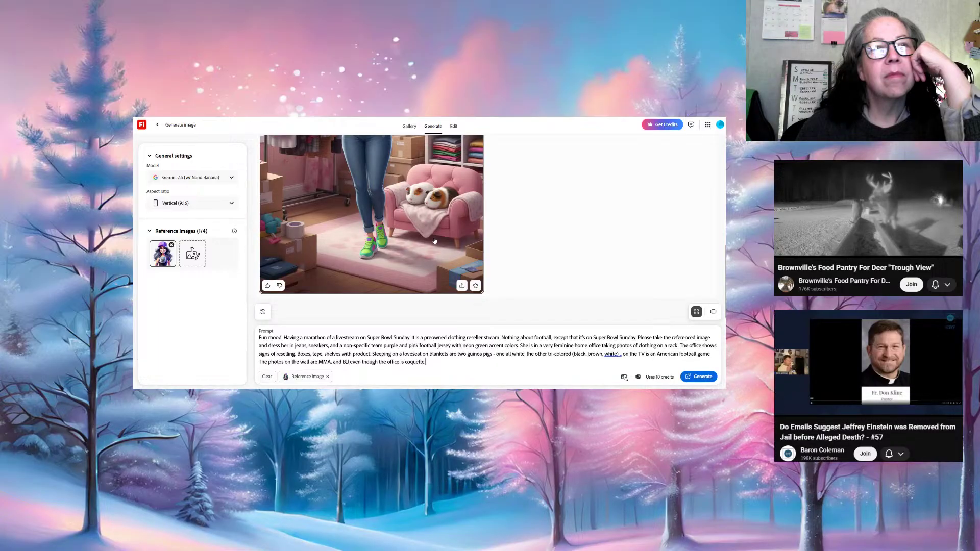
scroll(435, 240, up, 3)
scroll(434, 241, up, 5)
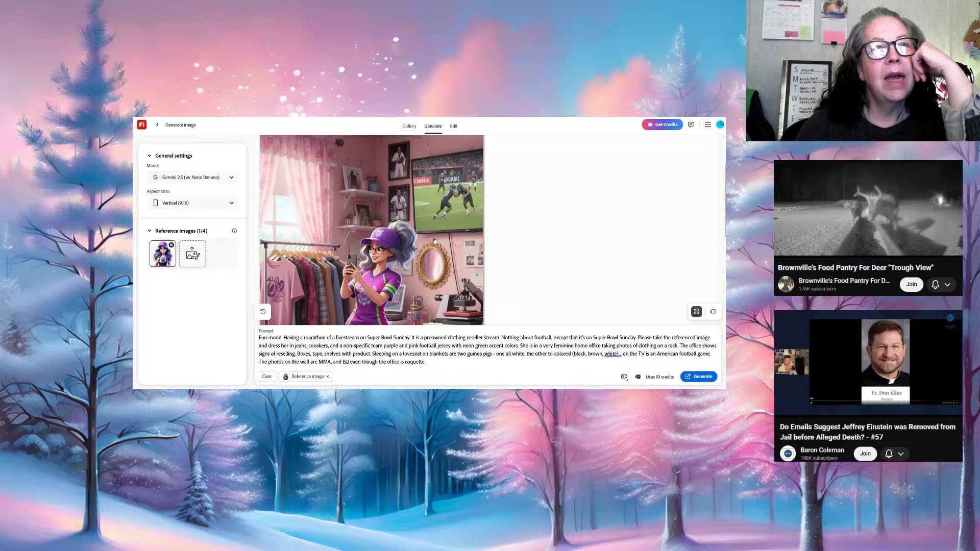
scroll(434, 241, up, 3)
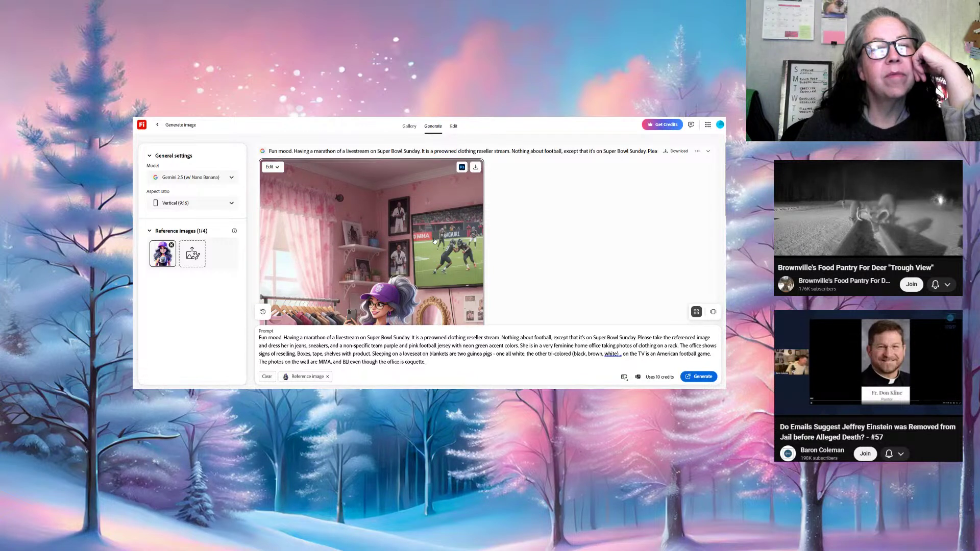
scroll(434, 241, down, 5)
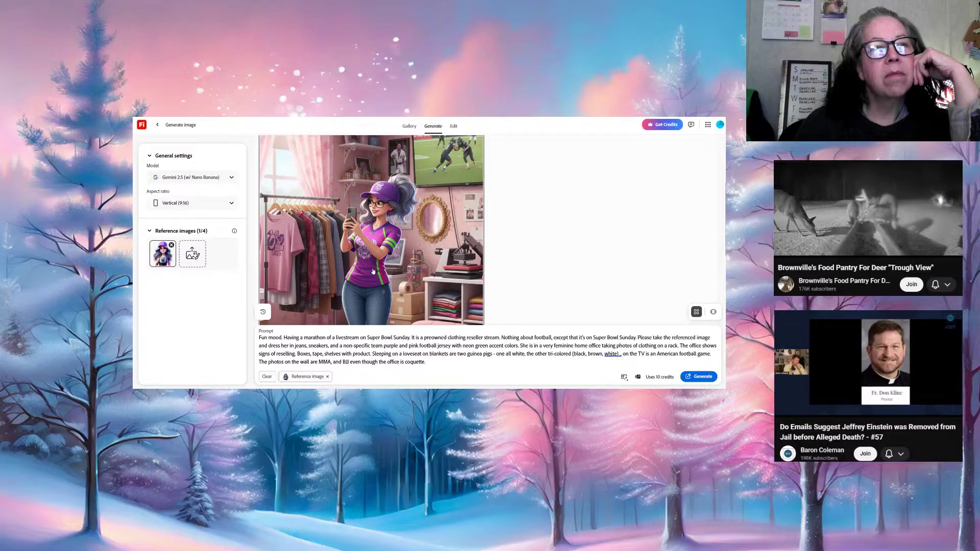
scroll(367, 265, down, 5)
scroll(365, 268, up, 10)
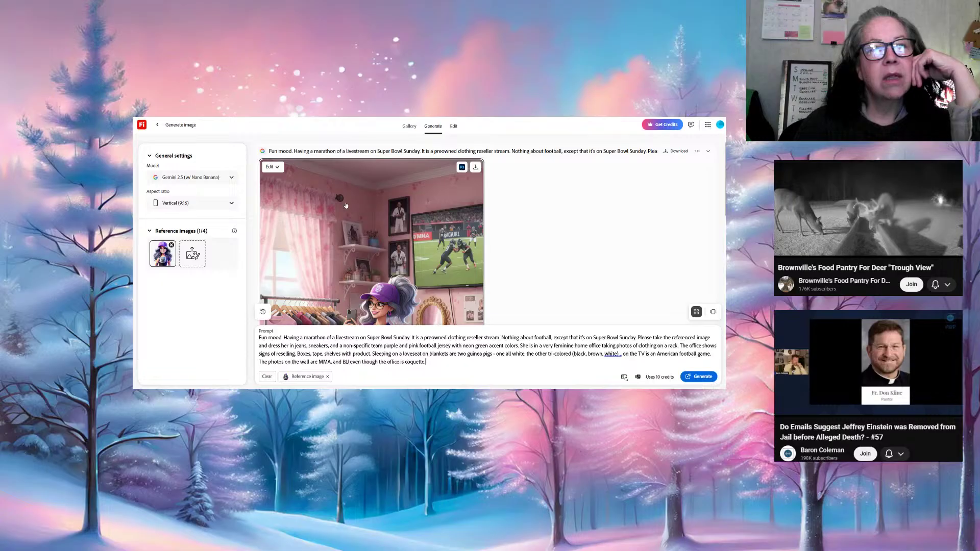
Download the generated image and look it over again from top to bottom
click(474, 168)
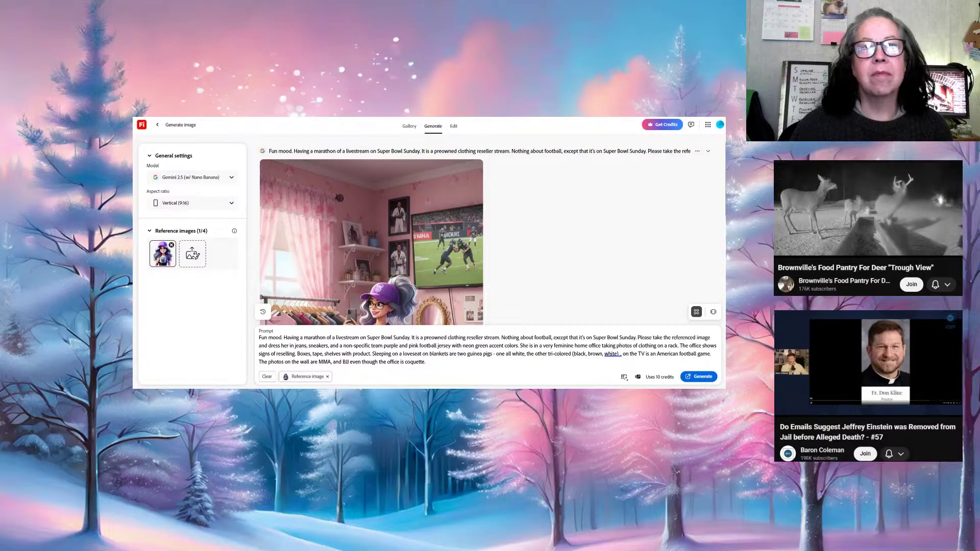
mouse_move(438, 289)
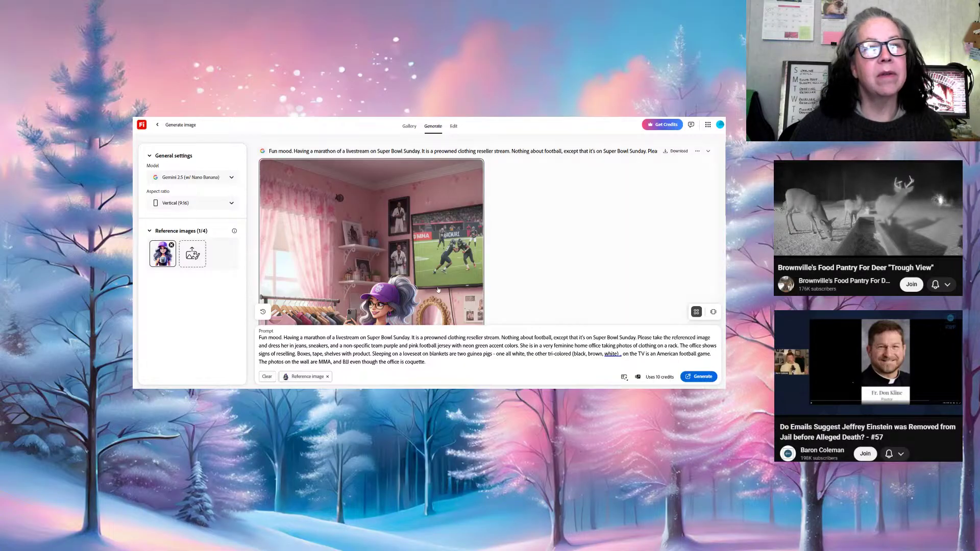
scroll(390, 281, down, 3)
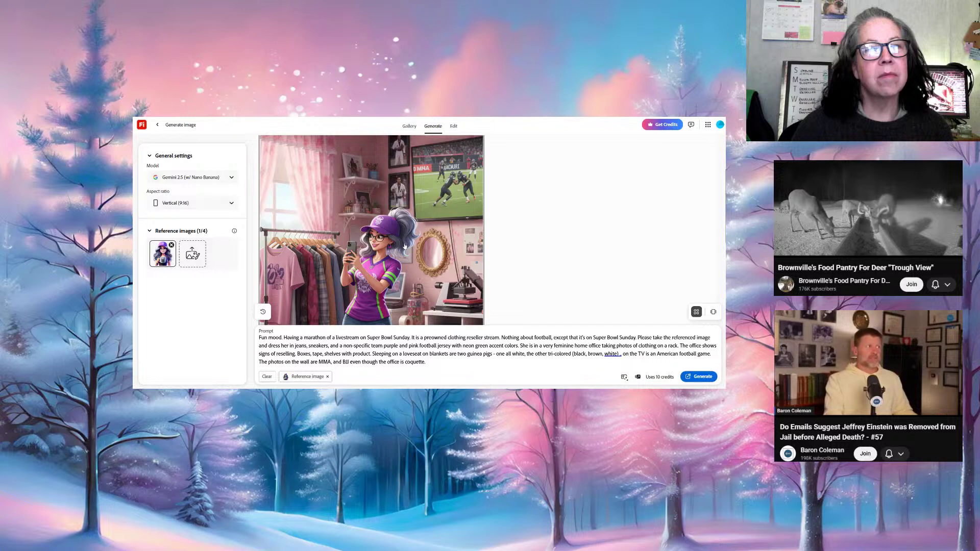
scroll(404, 246, down, 1)
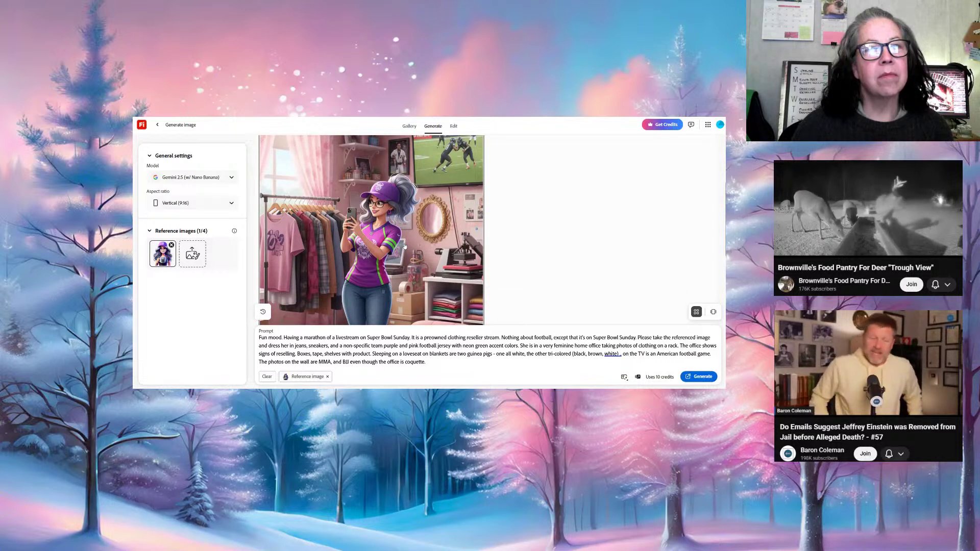
scroll(404, 247, down, 1)
scroll(404, 247, down, 1)
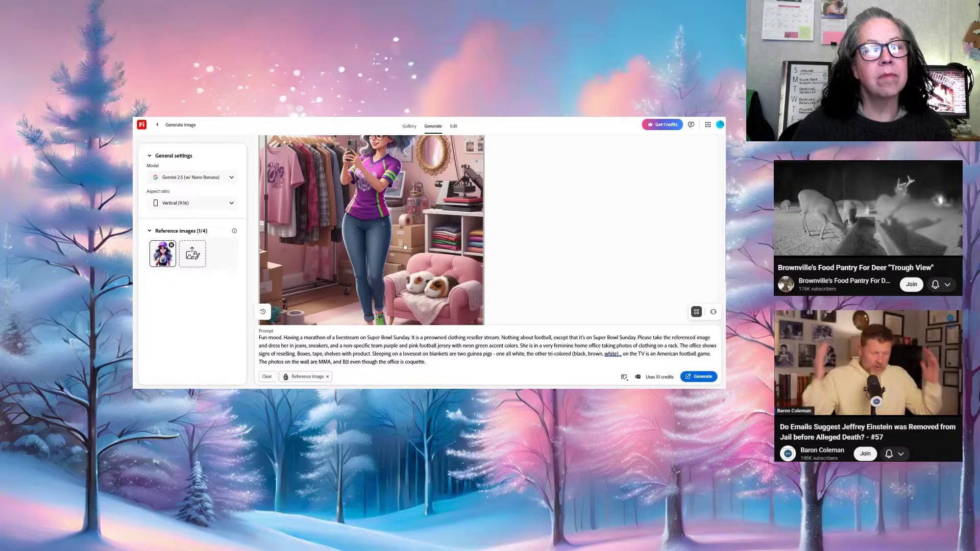
scroll(404, 246, down, 2)
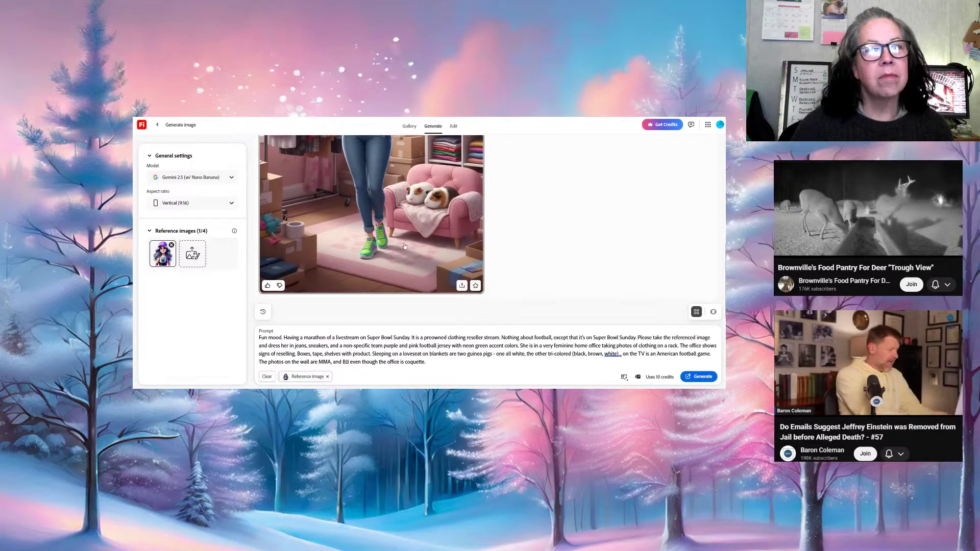
scroll(405, 247, up, 4)
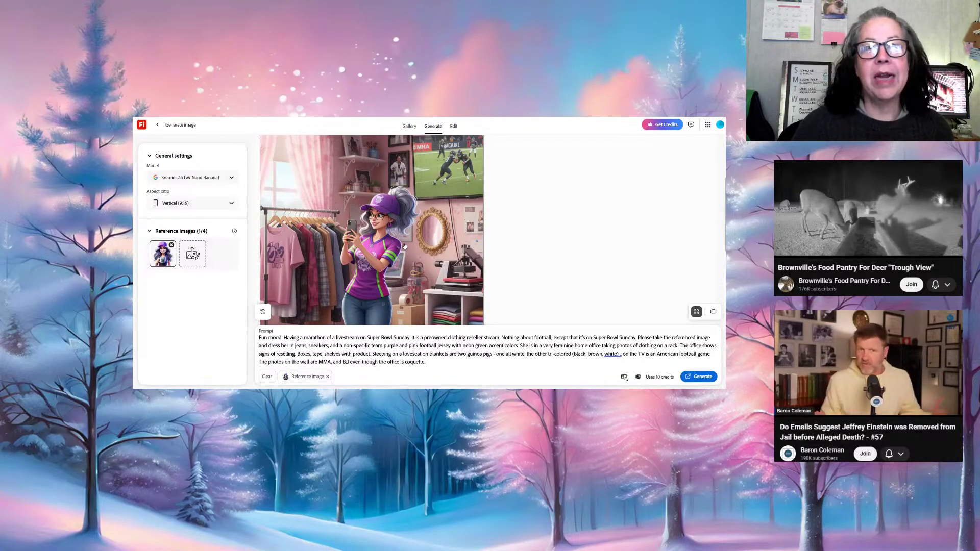
scroll(405, 247, up, 1)
scroll(404, 246, up, 2)
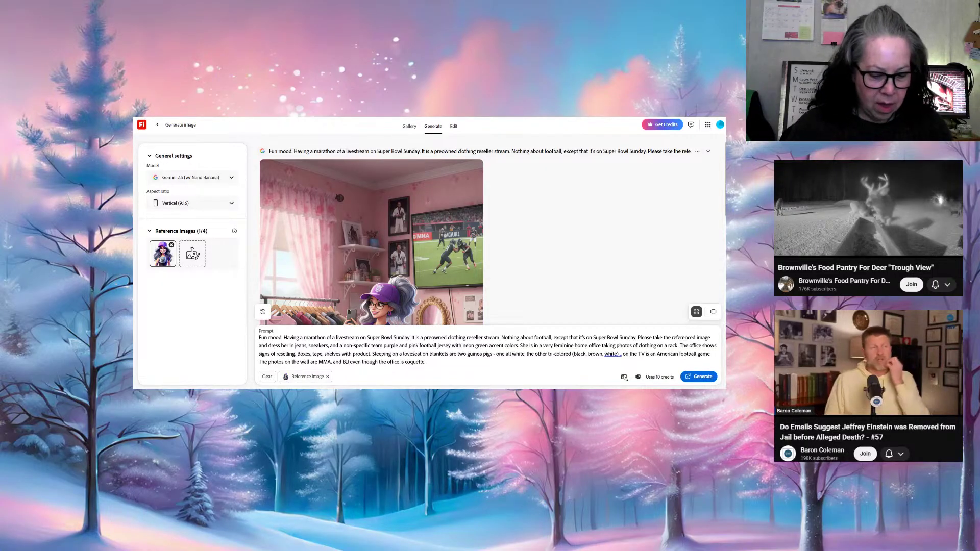
Insert the sentence "That last image was perfect!" at the very beginning of the prompt, before "Fun mood."
text(That )
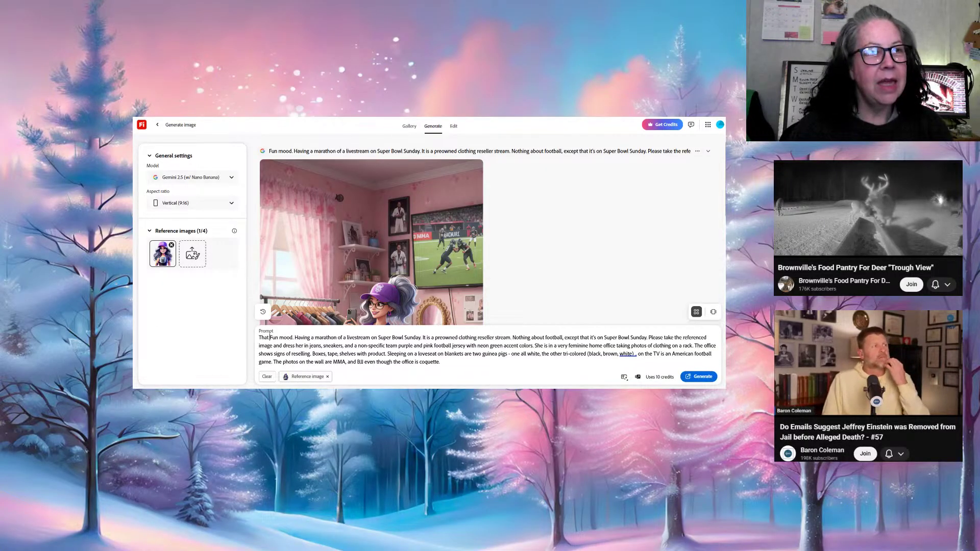
text(last imag)
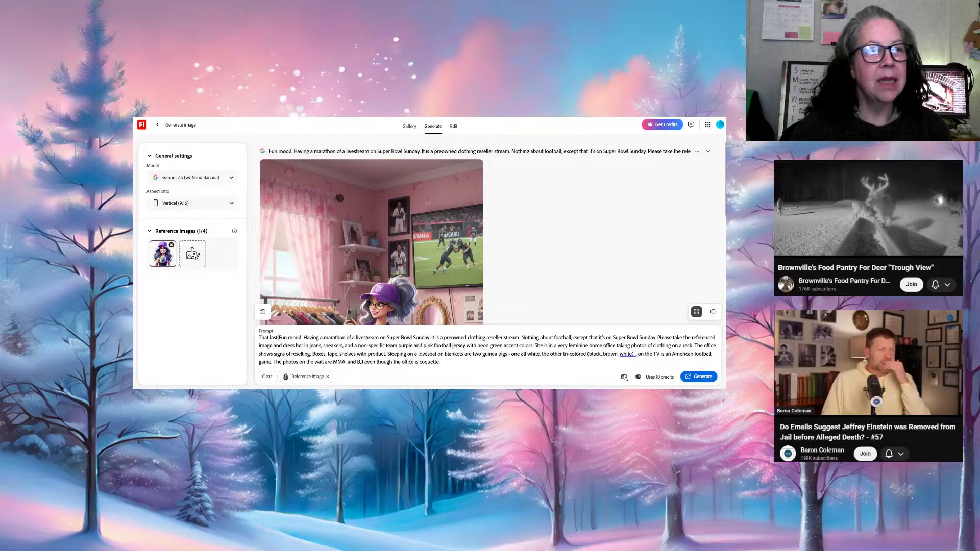
text(e)
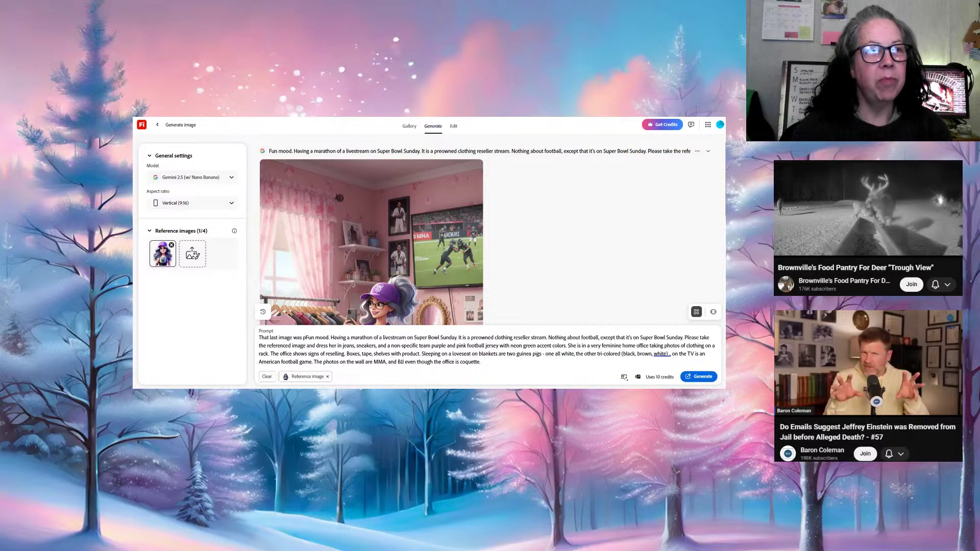
text( was perfect!)
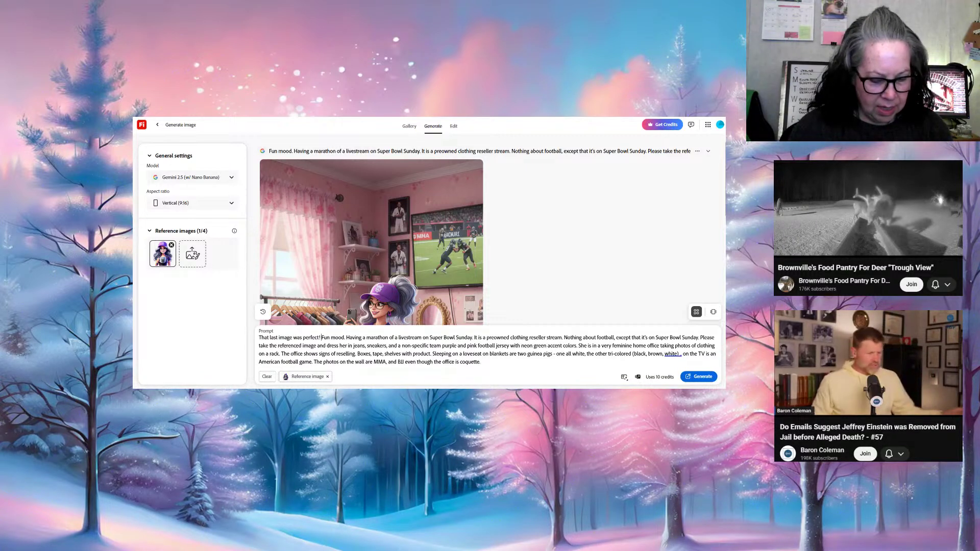
Add the request "Can you place her gathering items in a storage unit" after the opening sentence of the prompt
text( Can you )
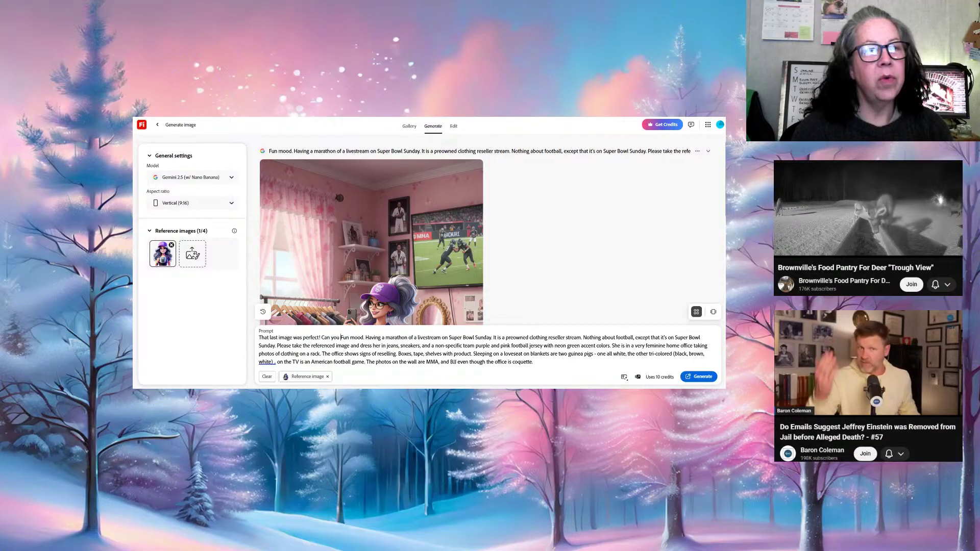
text(place h)
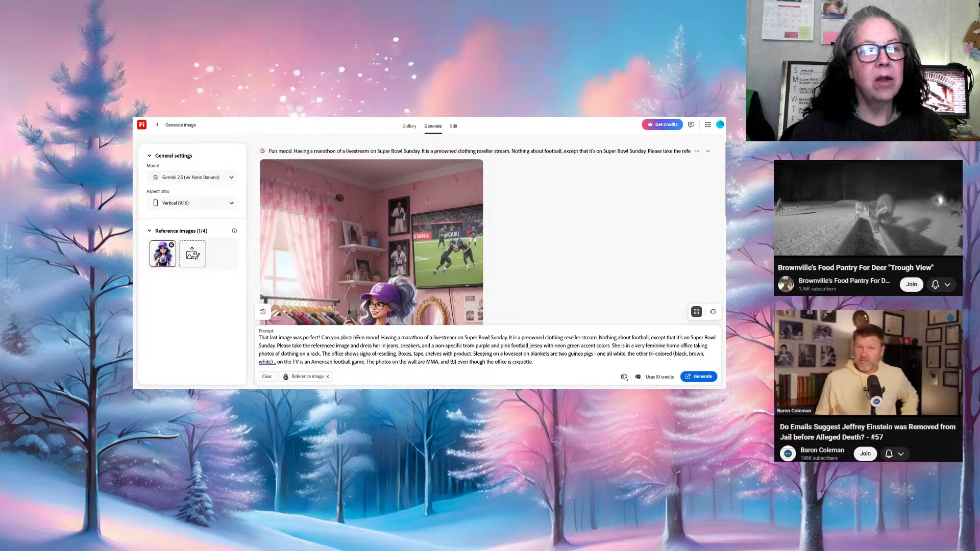
text(er gather)
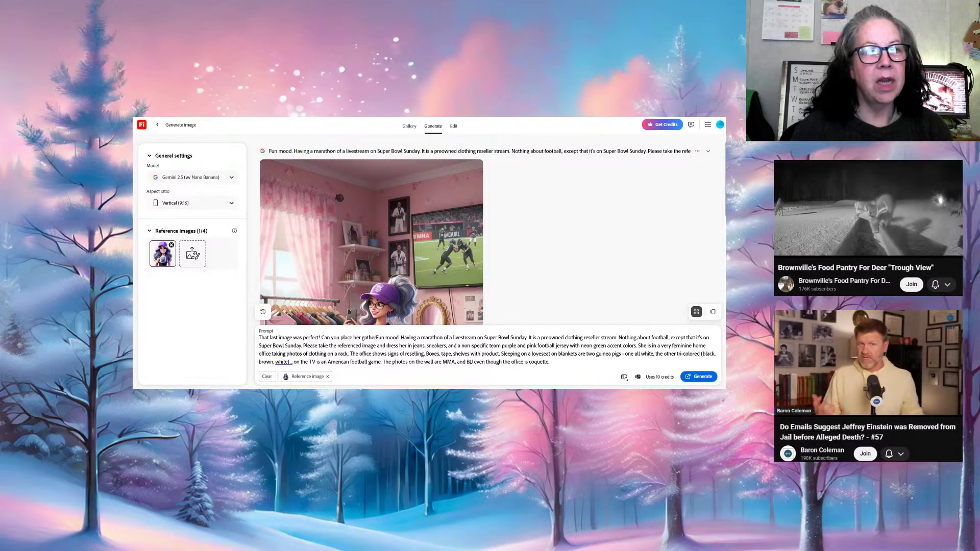
text(ing items)
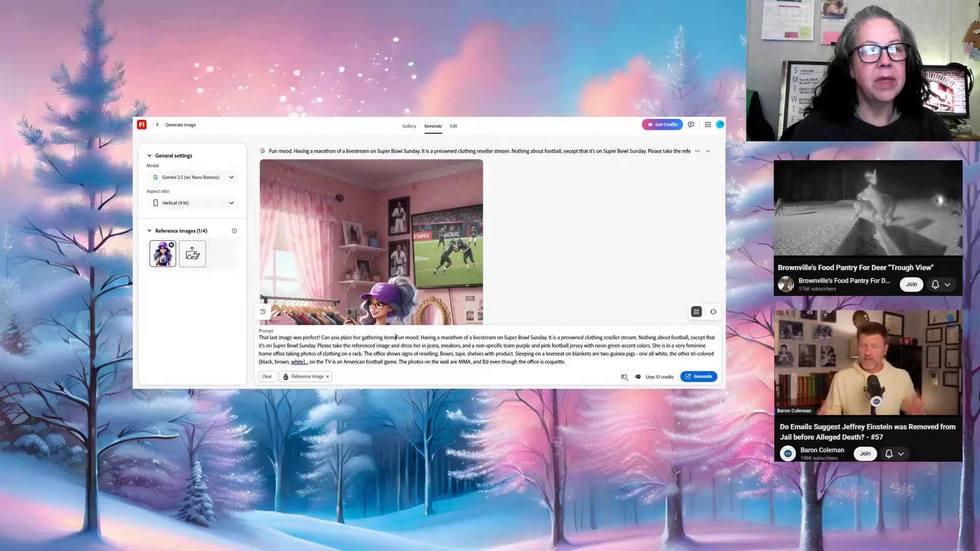
text( in a )
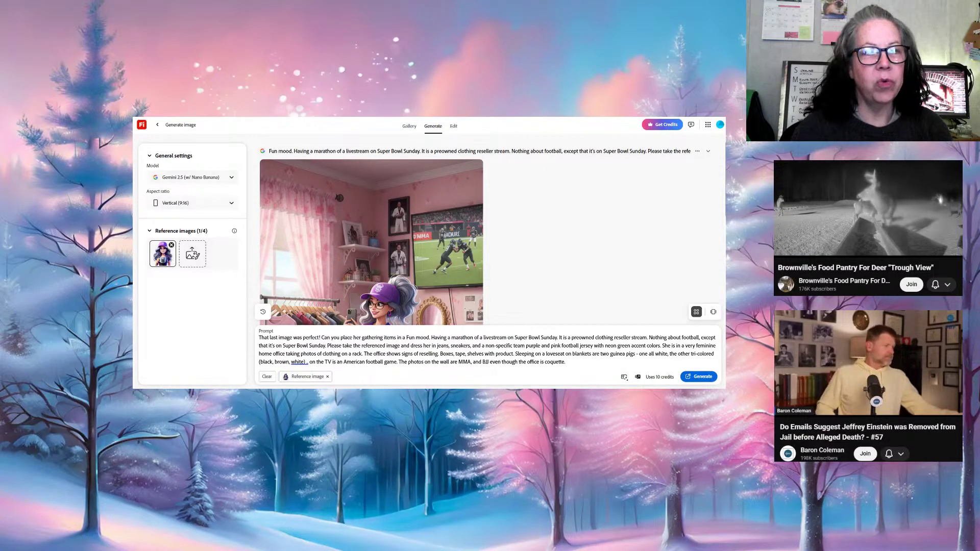
text(storage un)
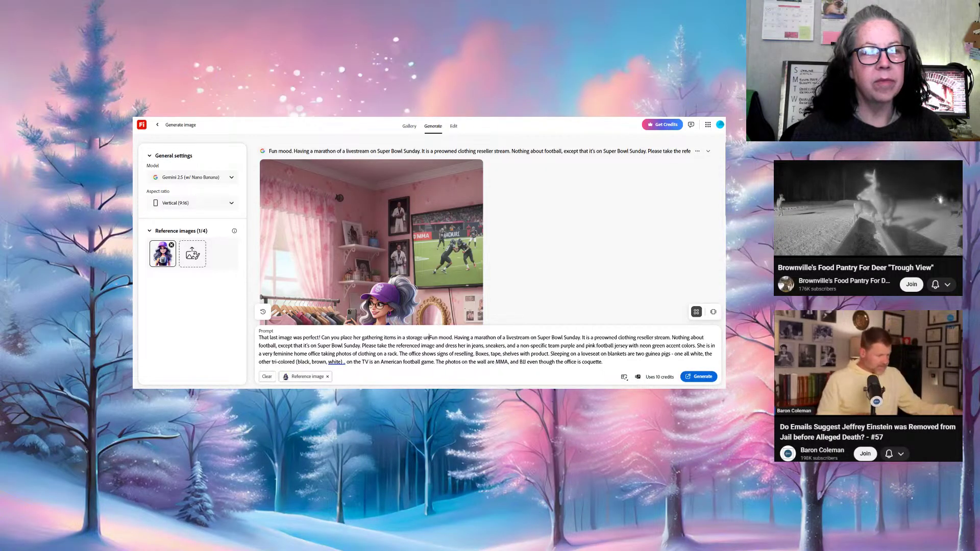
text(it fo)
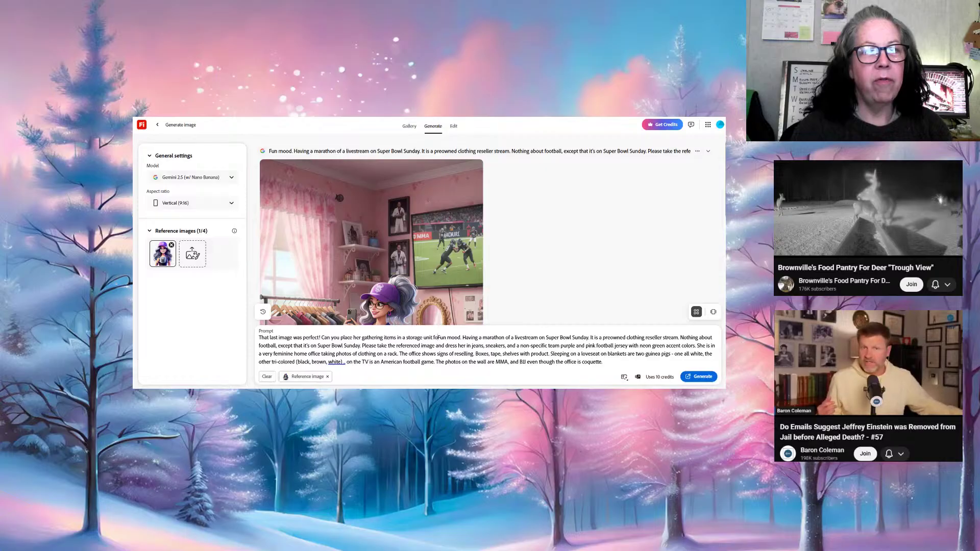
Finish the storage unit request with "for this Superbowl Sunday Marathon." ahead of "Fun mood."
text(r this)
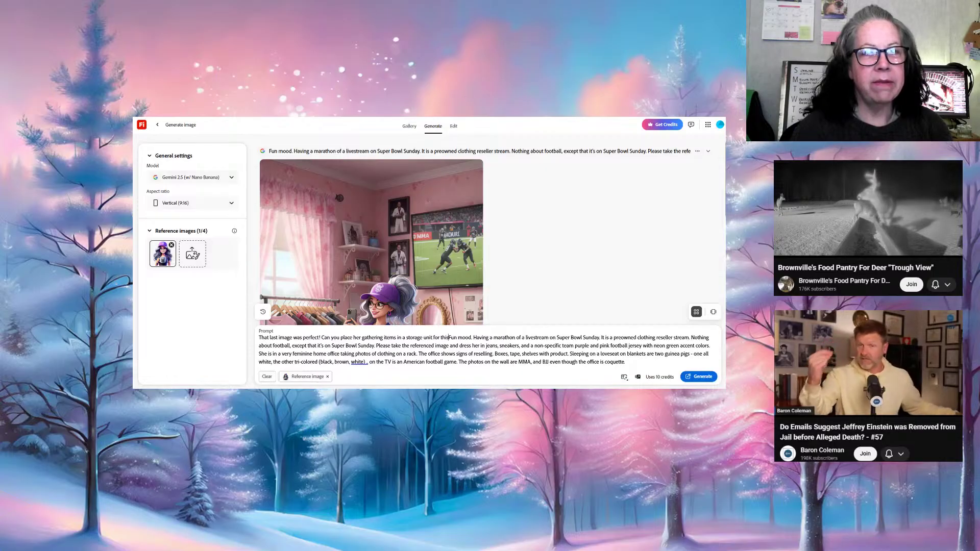
text( Superbowl)
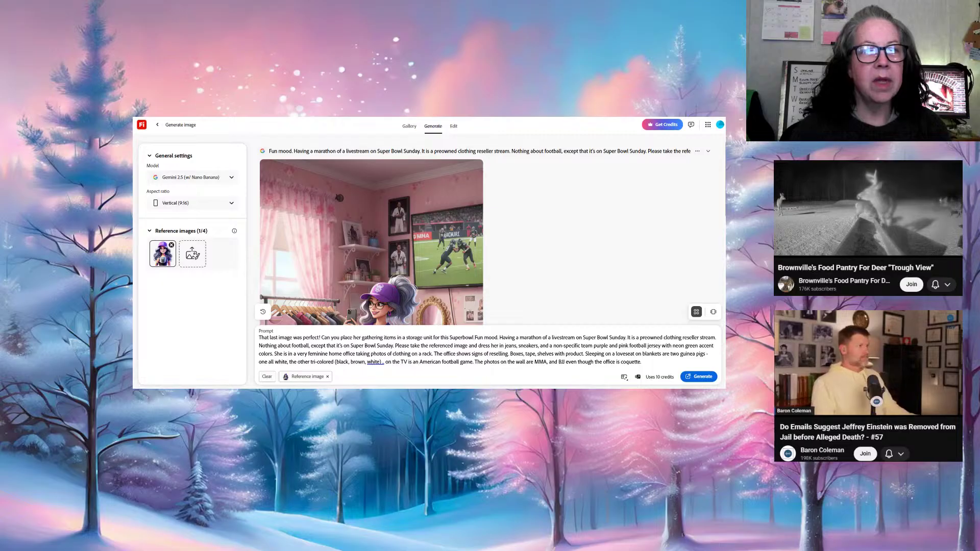
text( Sunday)
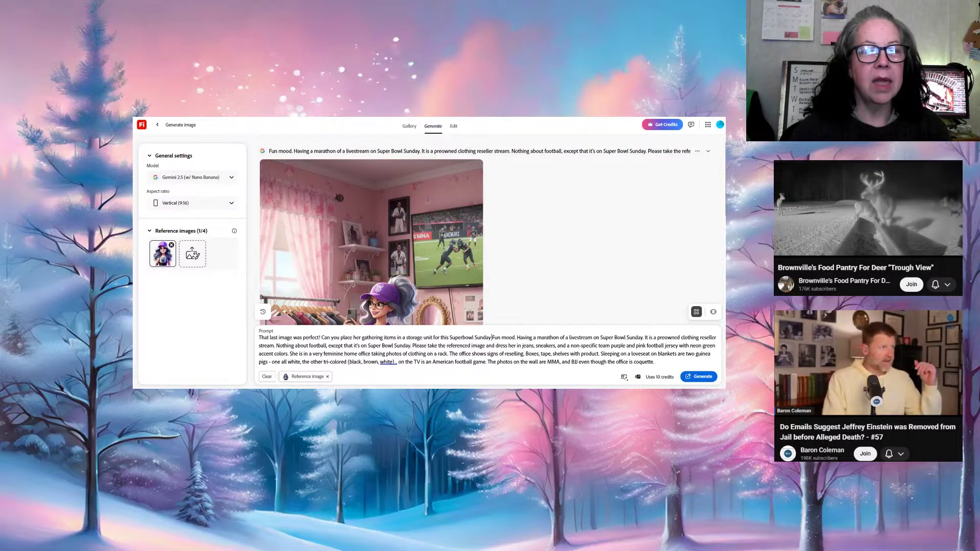
text( Ma)
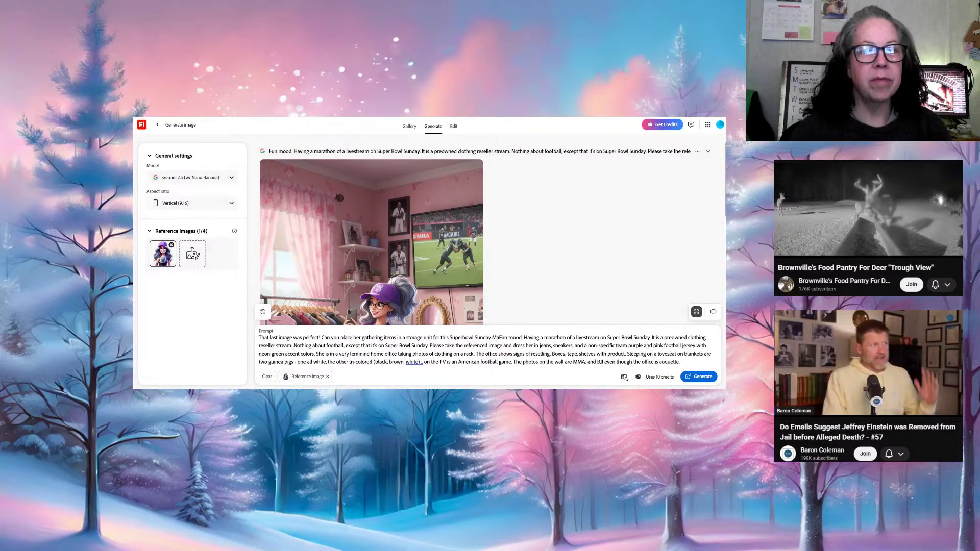
text(rathon)
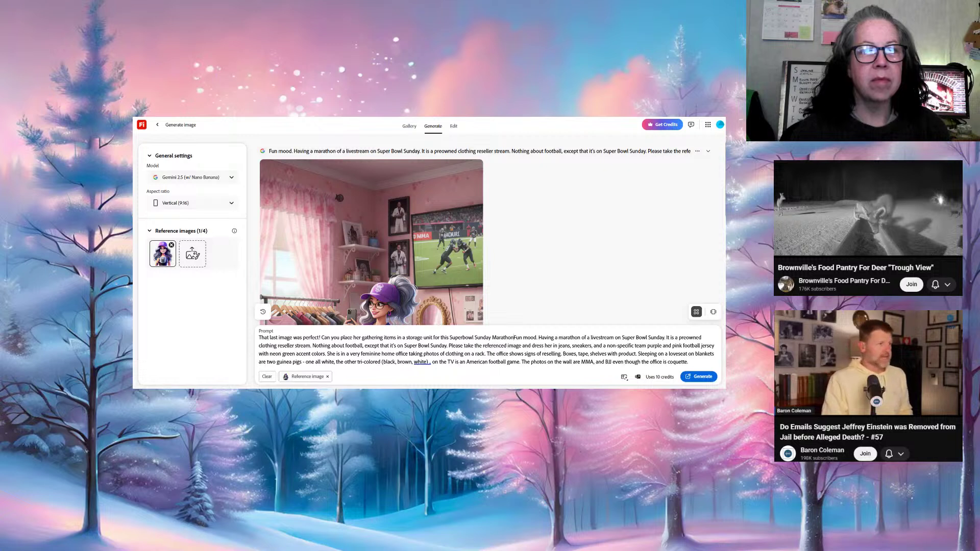
text(.)
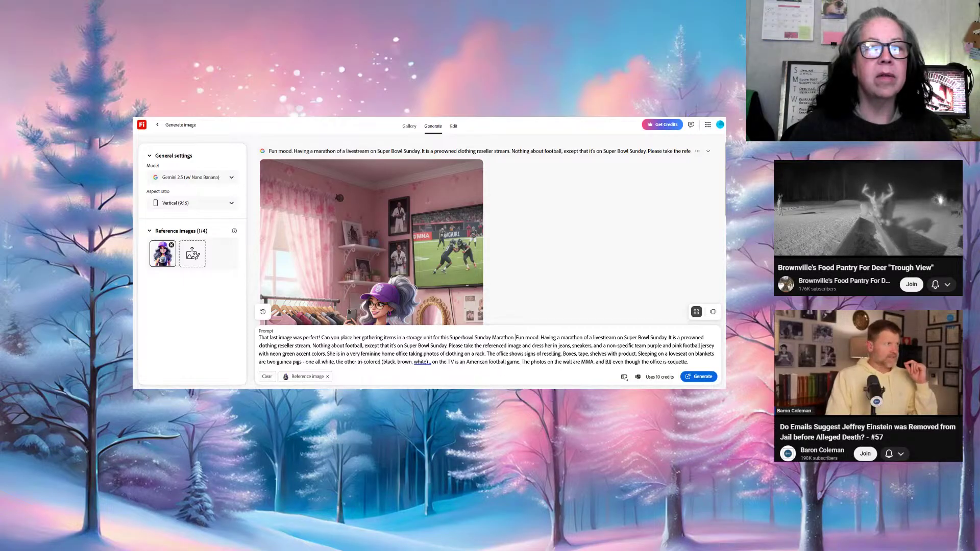
Delete "Having a marathon of a livestream on Super Bowl Sunday. It is a" and "Nothing about football, except that it's" from the prompt
drag(541, 337, 678, 337)
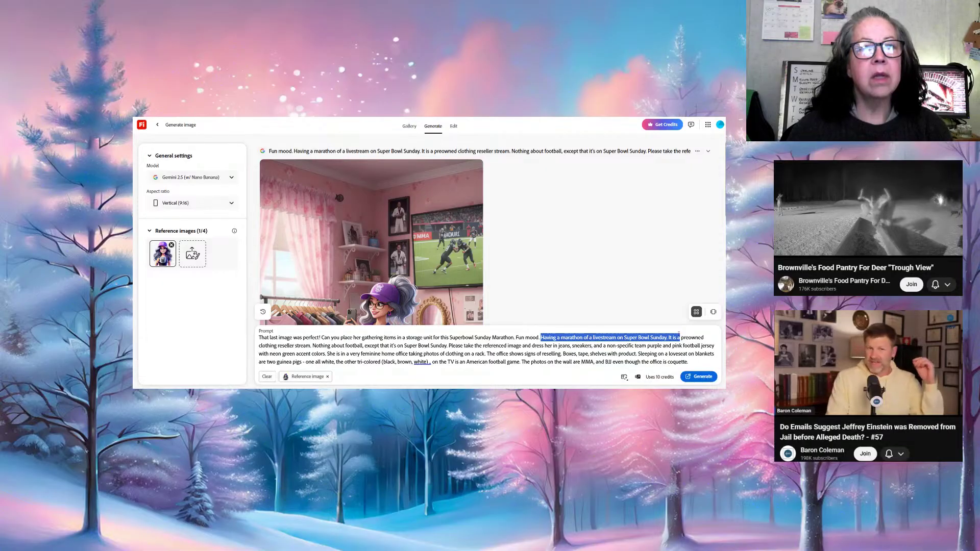
key(BackSpace)
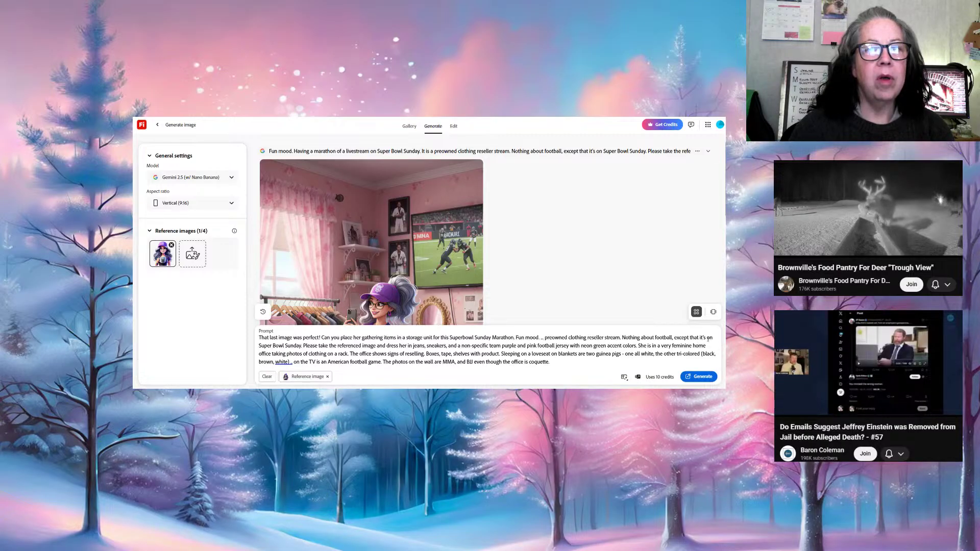
drag(707, 337, 620, 336)
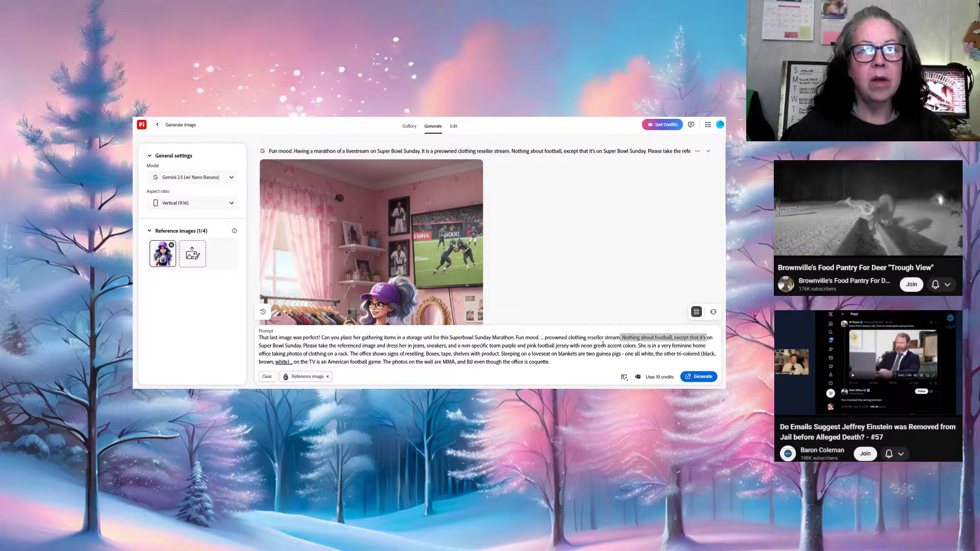
click(692, 336)
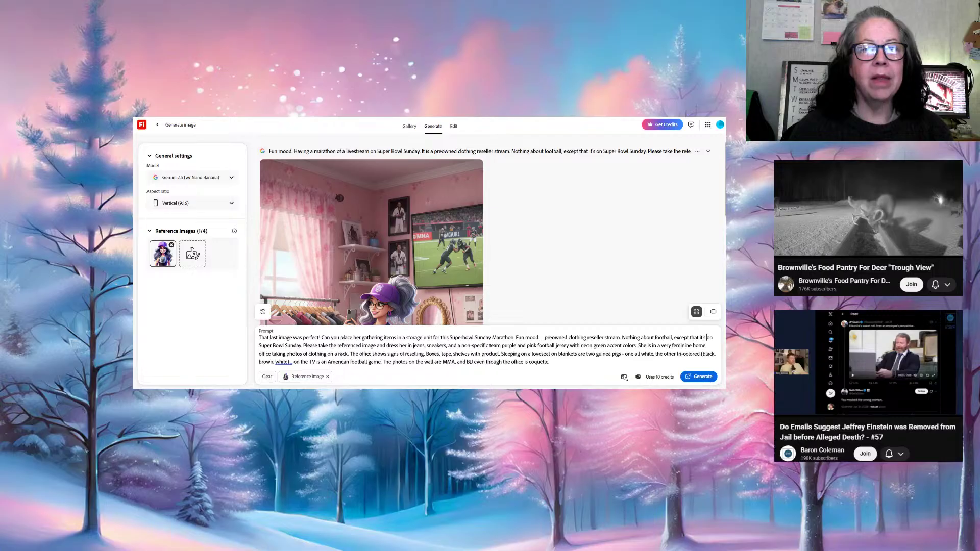
drag(706, 338, 620, 337)
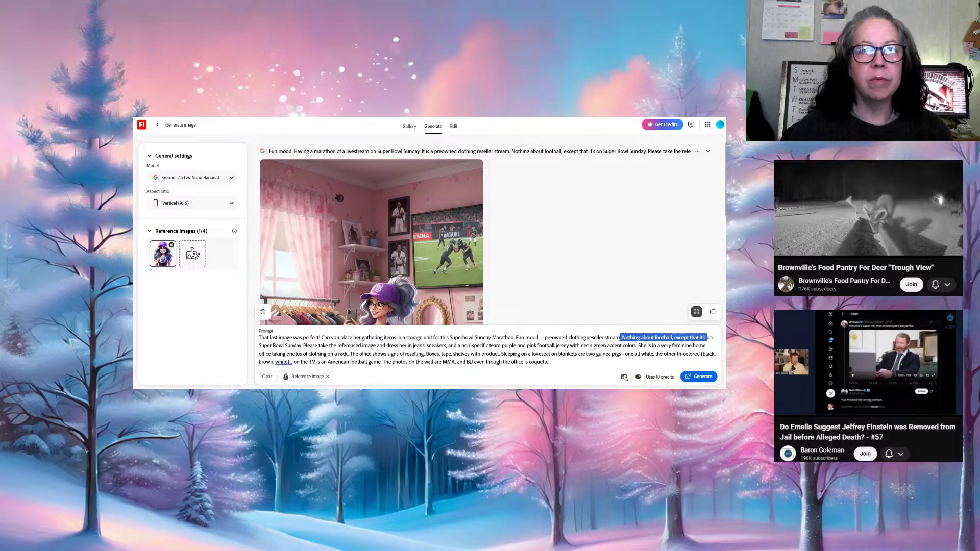
key(BackSpace)
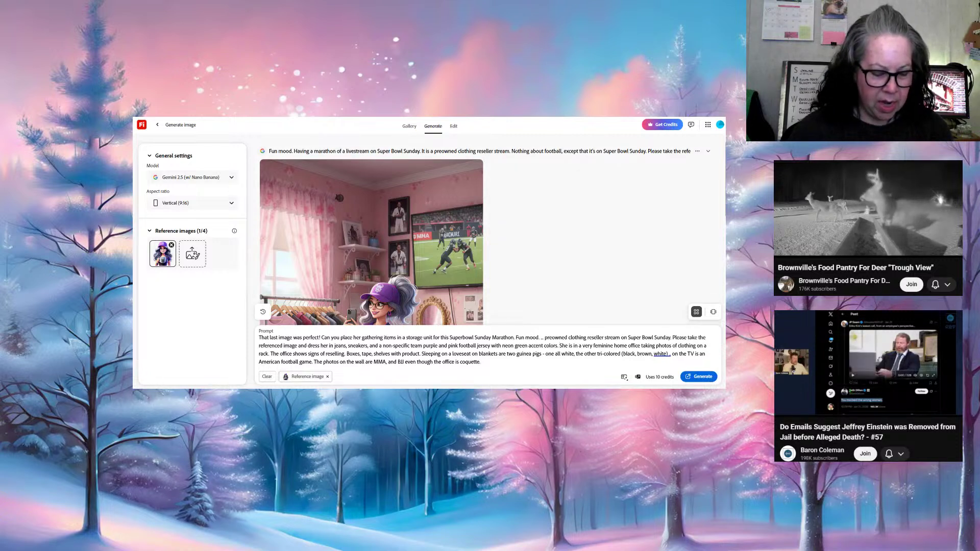
Insert the sentence "Have her wearing a matching bandana." into the prompt after "neon green accent colors."
text(Have her w)
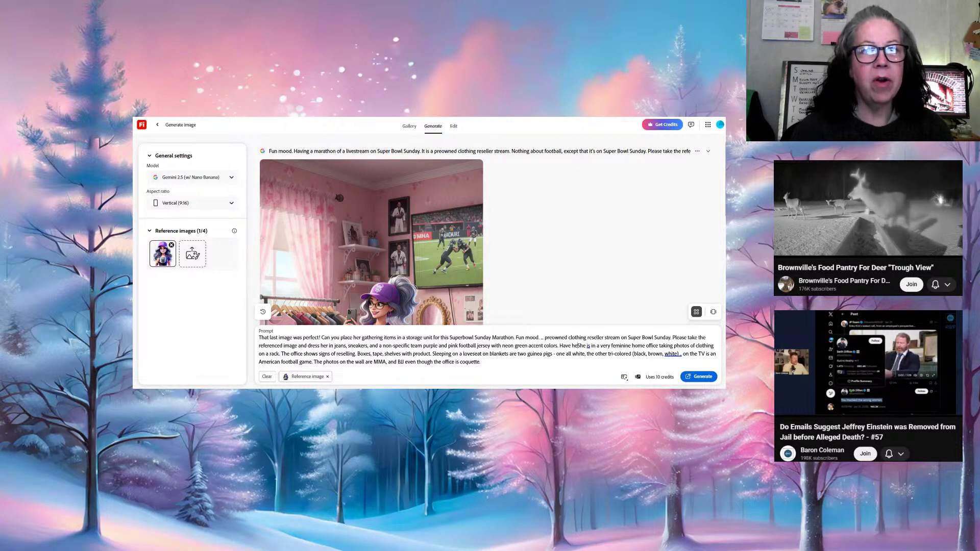
text(earing)
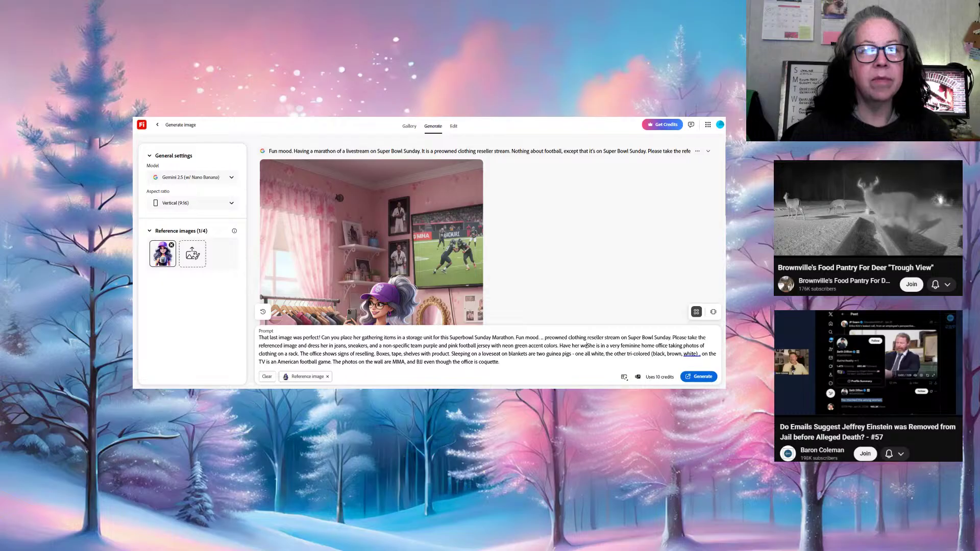
key(BackSpace)
key(BackSpace)
key(BackSpace)
key(BackSpace)
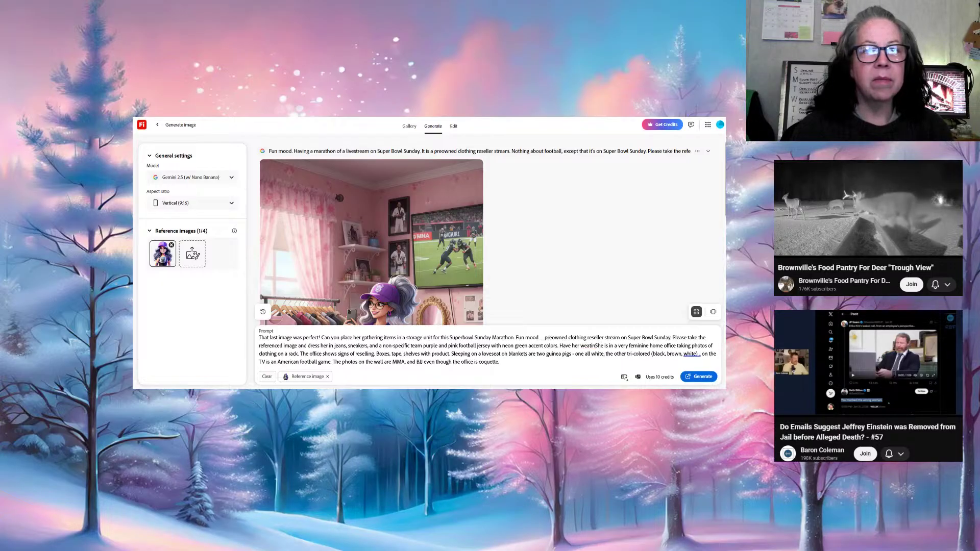
text(ring a mat)
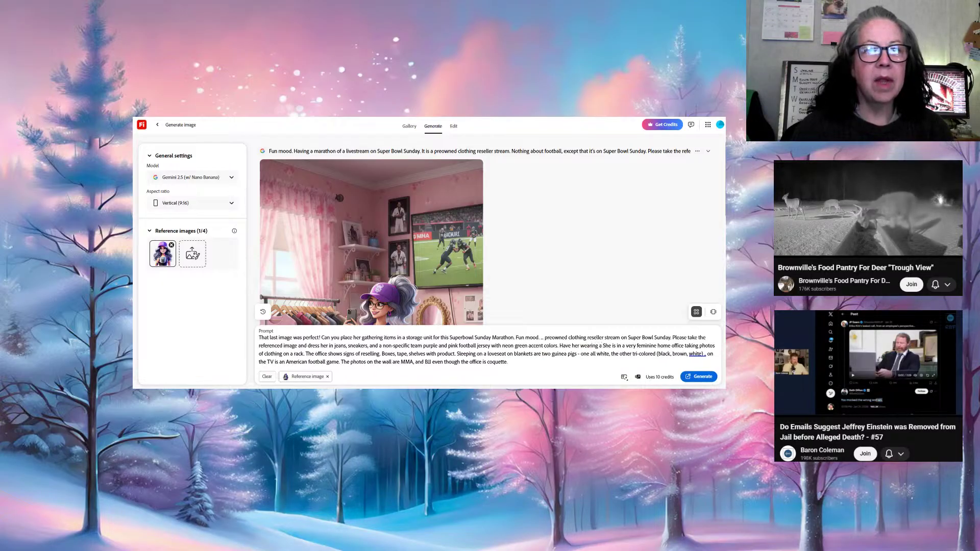
text(ching)
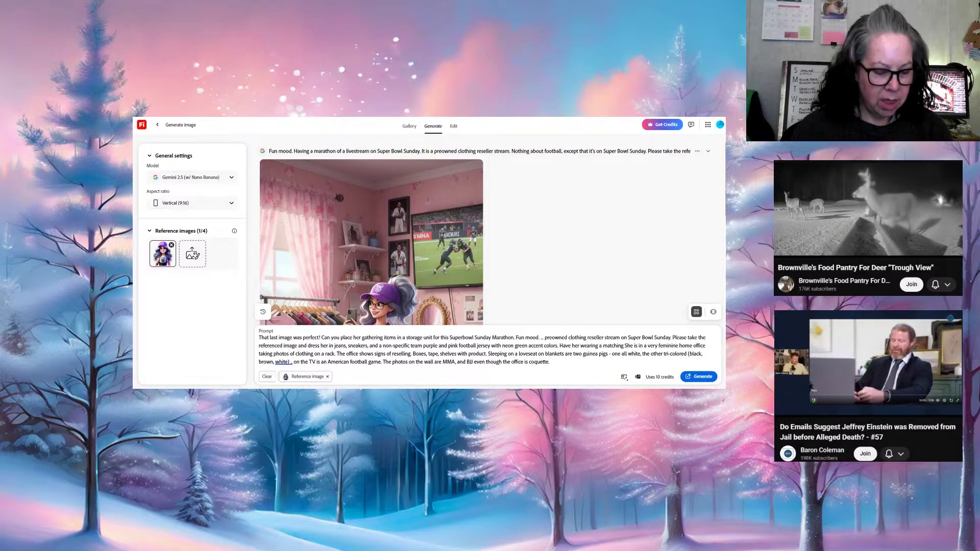
text(bandan)
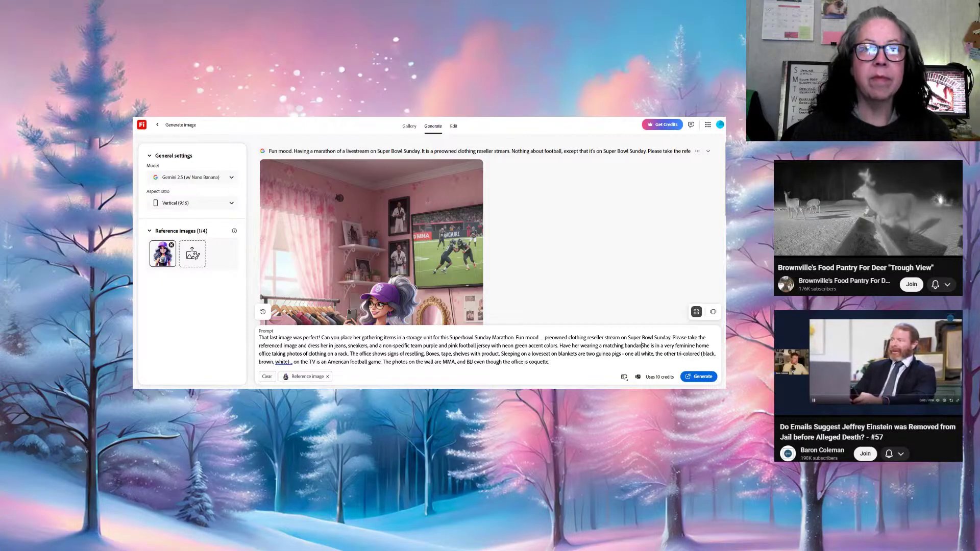
text(a.)
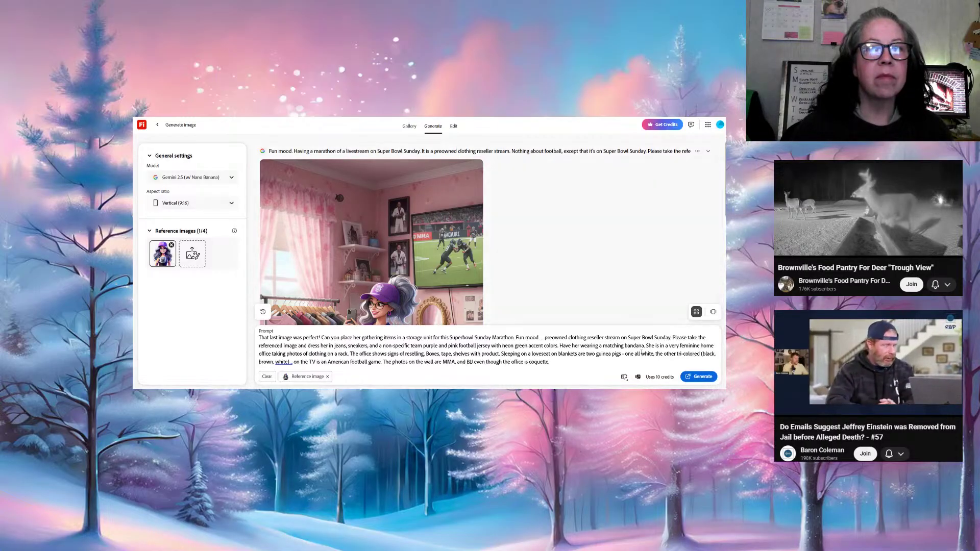
Replace the prompt text from "She is in a very feminine home office" through "The office" with "The storage unit is for the reseller items, on shelves with bins"
drag(646, 347, 371, 354)
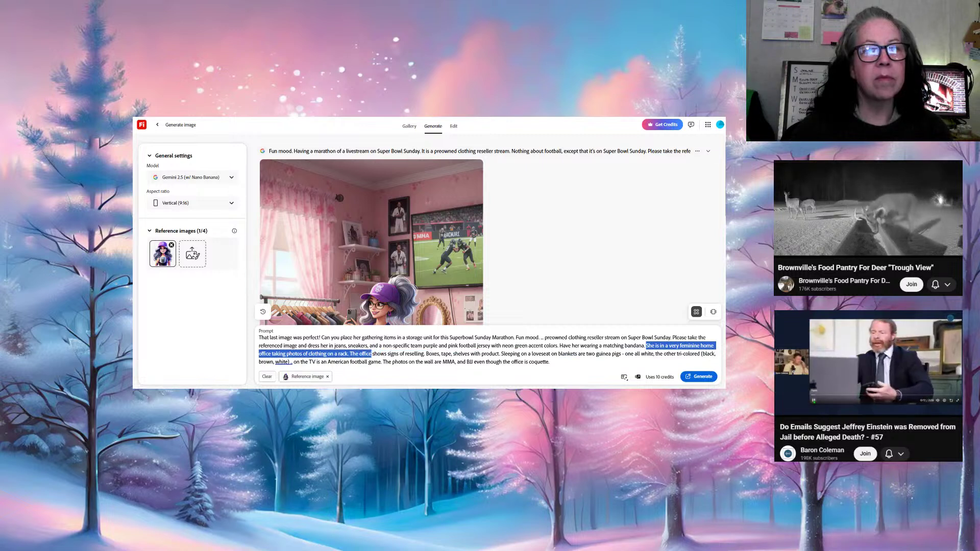
text(The st)
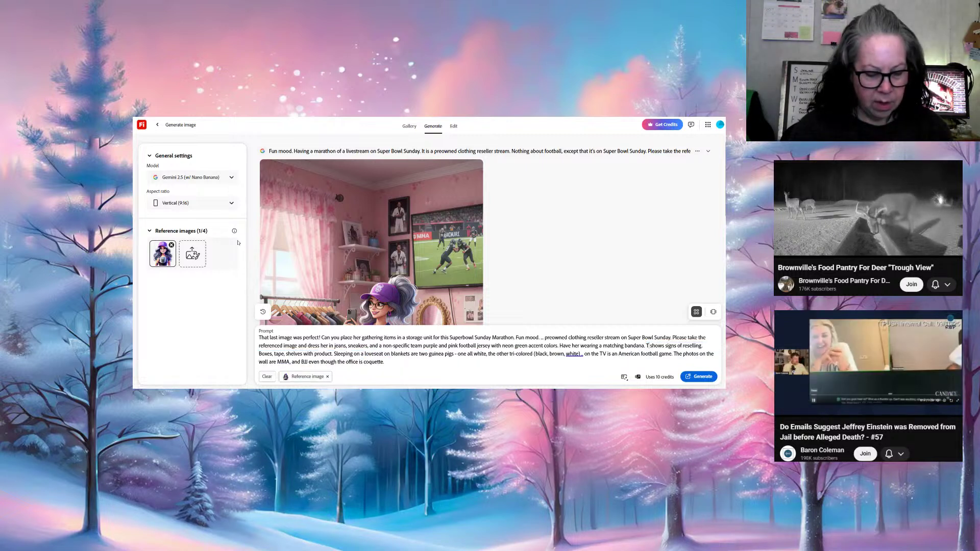
text(orage un)
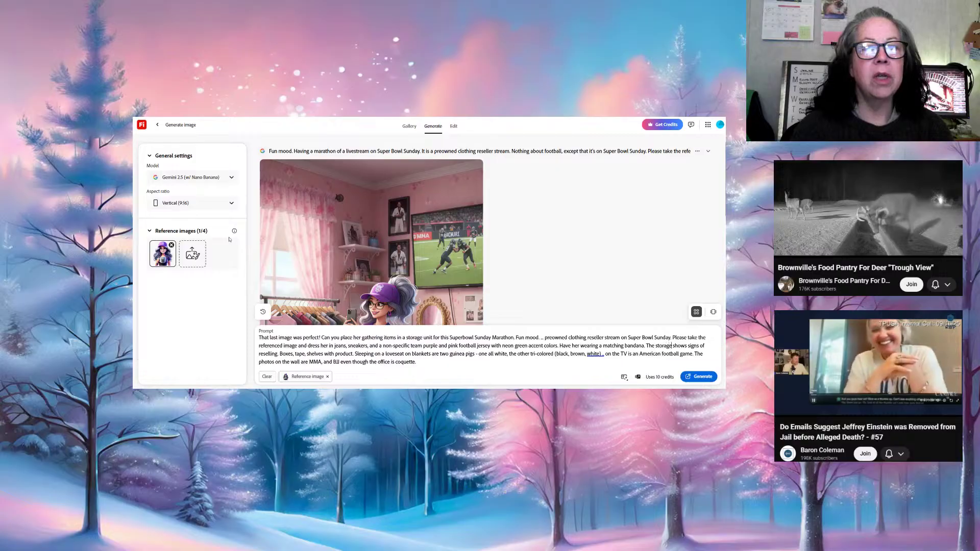
text(it)
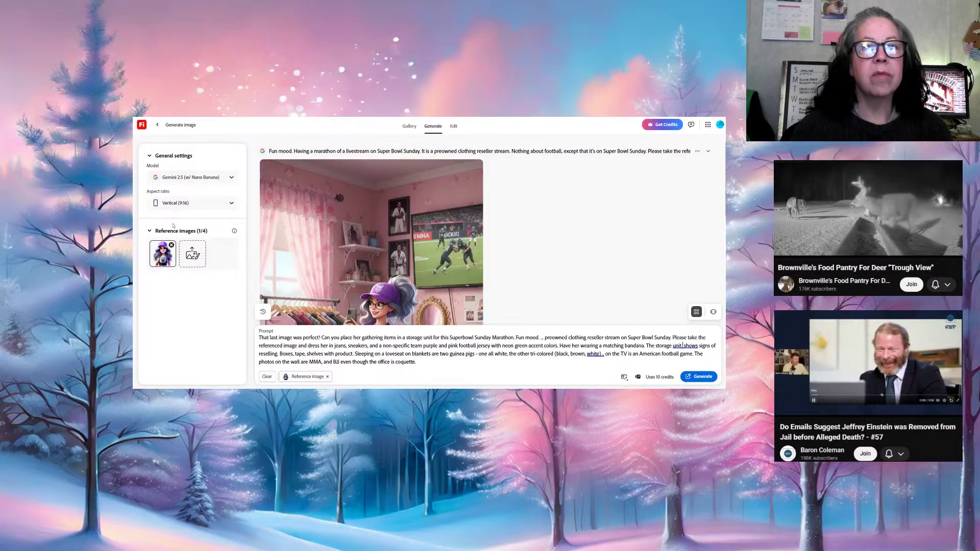
text(is )
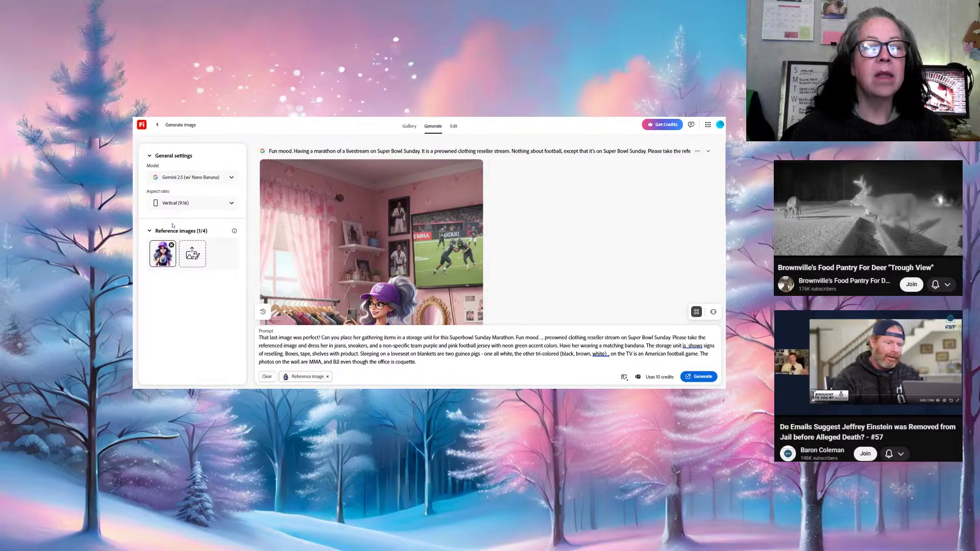
text(for the )
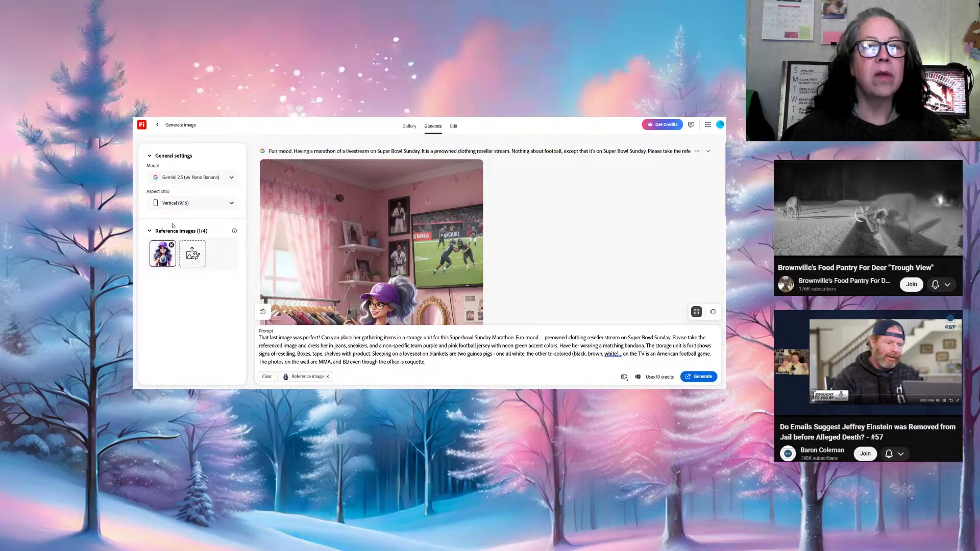
text(resel)
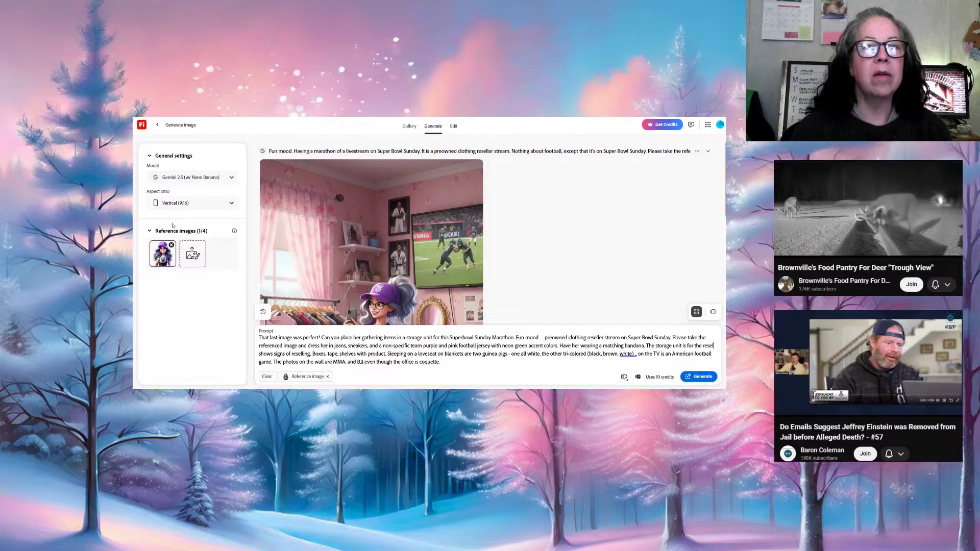
text(ler item )
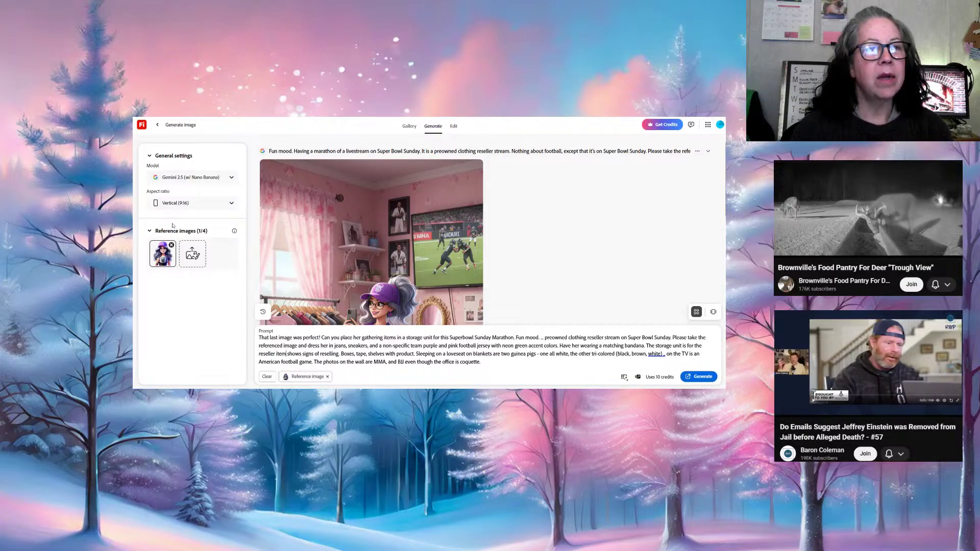
text(s, on c)
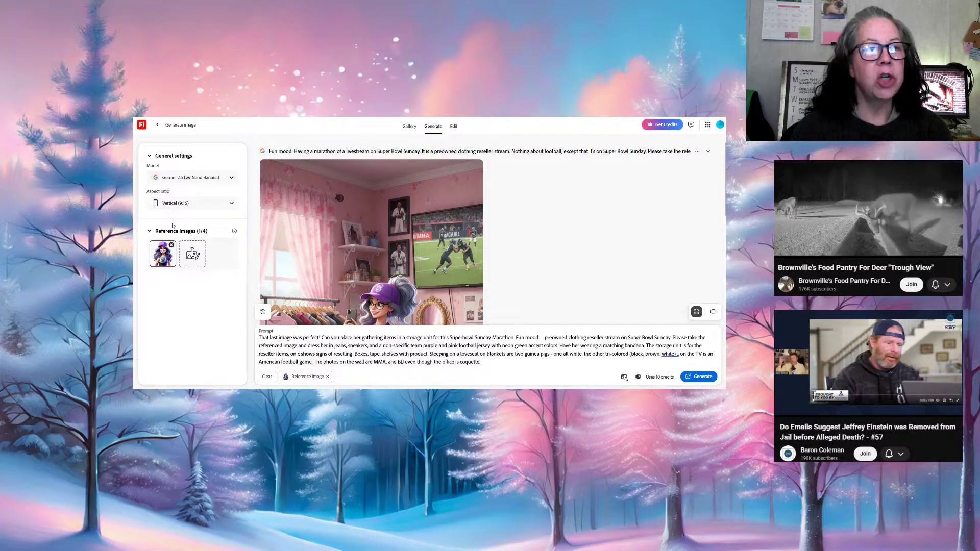
text(helves)
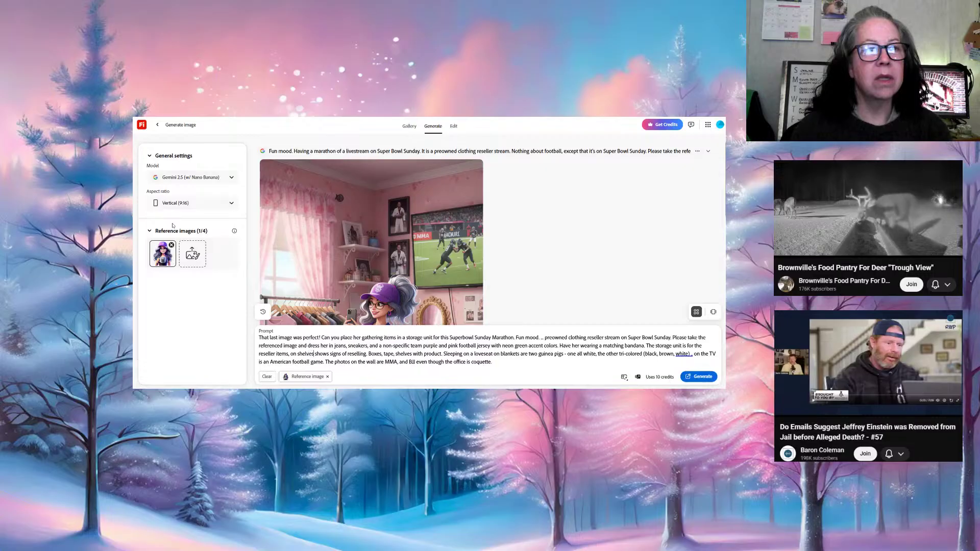
text( with bin)
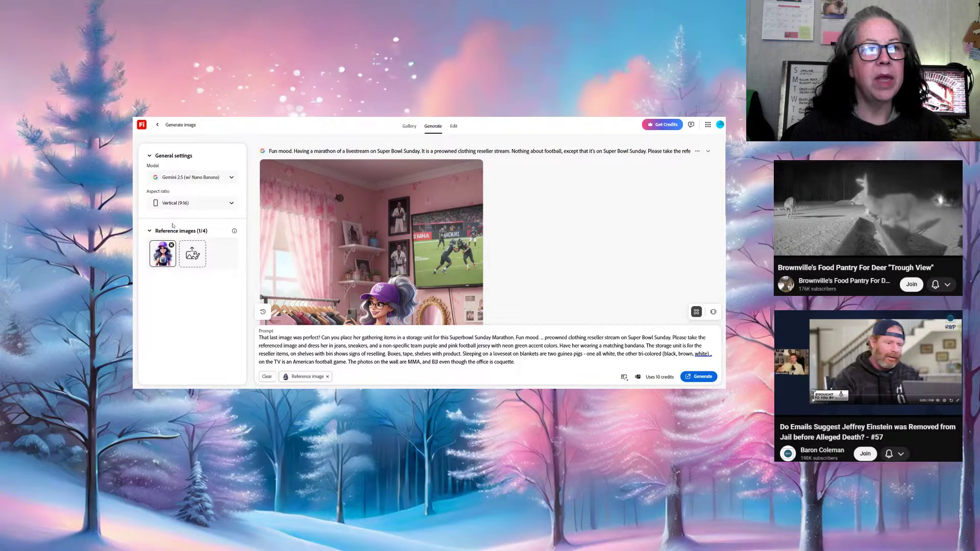
text(s)
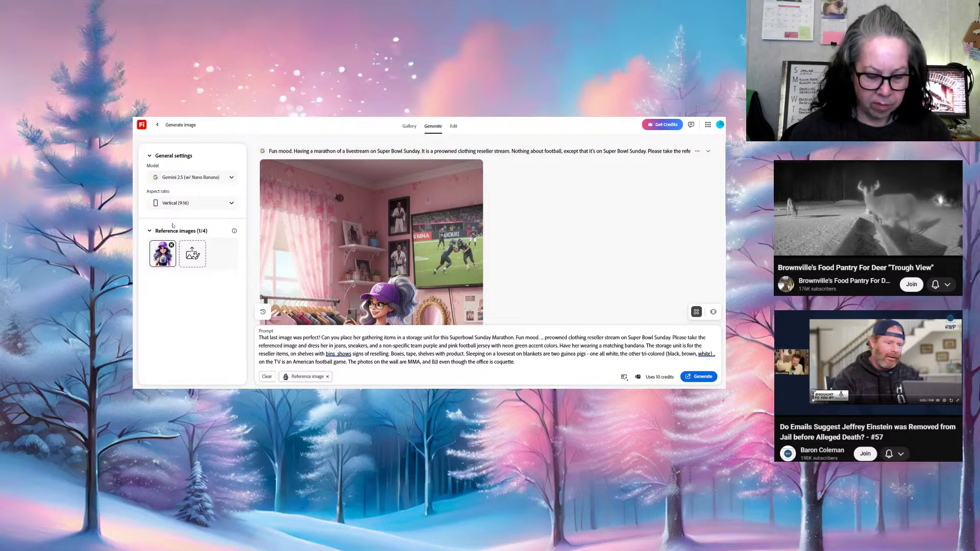
Extend the storage unit description after "bins" with ", rug on the floor"
text( ,)
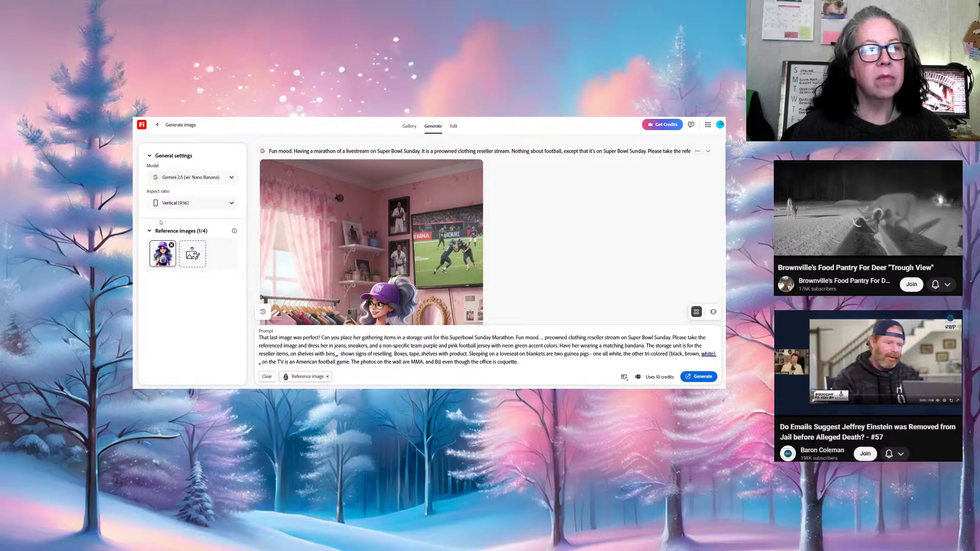
text( ch)
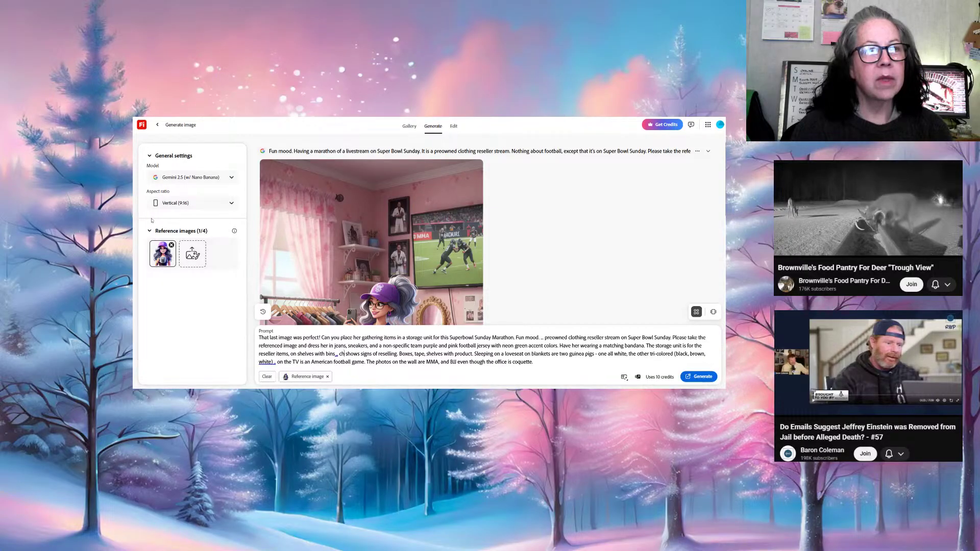
key(BackSpace)
key(BackSpace)
text(rug)
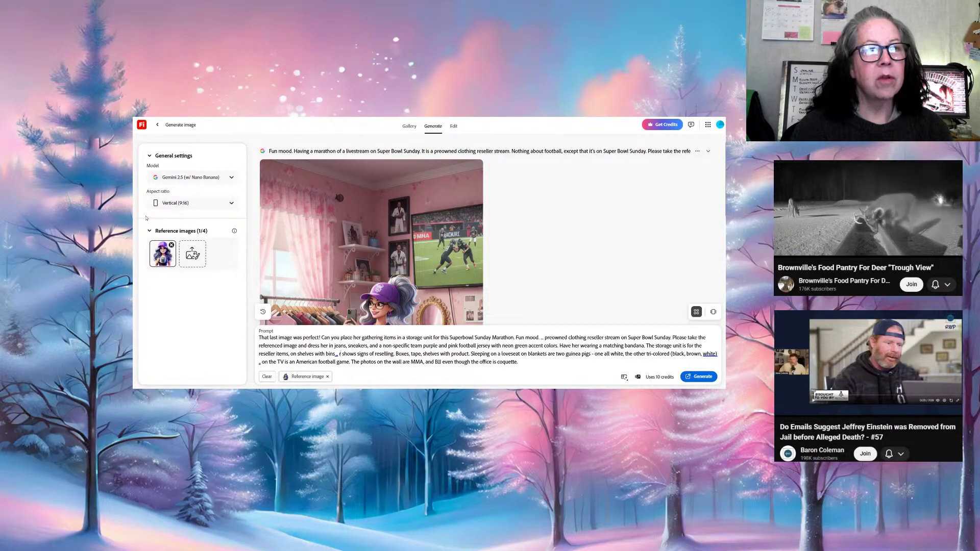
text( on the fl)
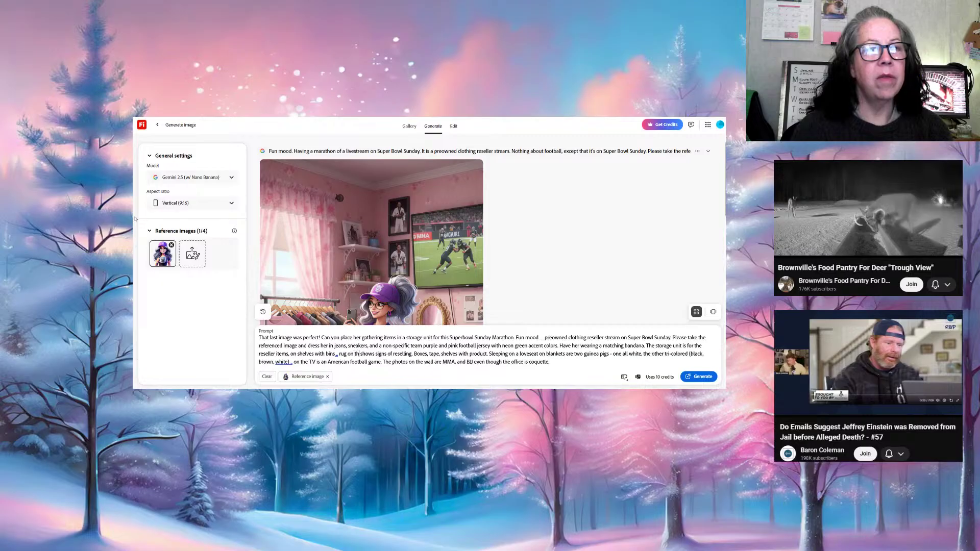
text(oor)
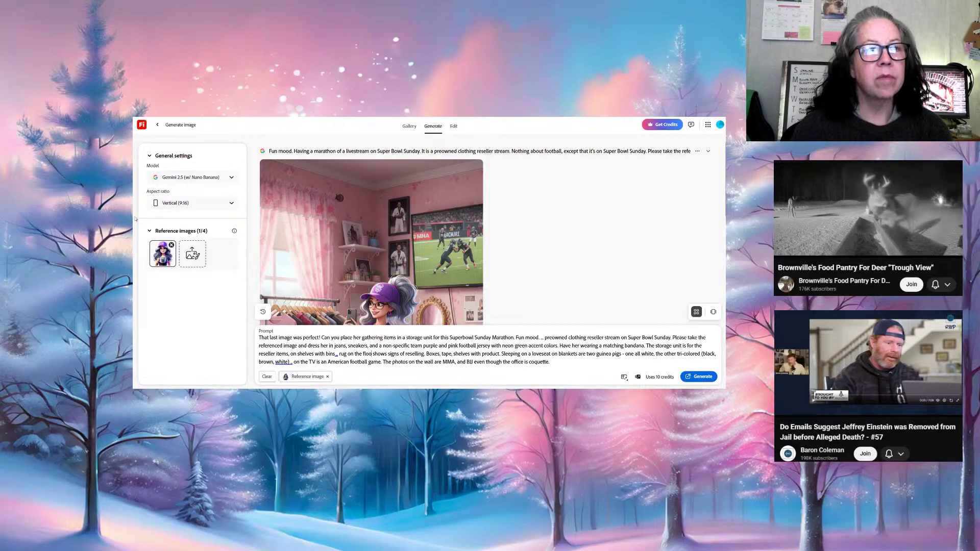
Finish the storage unit sentence with ", with a photo station off to the side."
text(, with a phot)
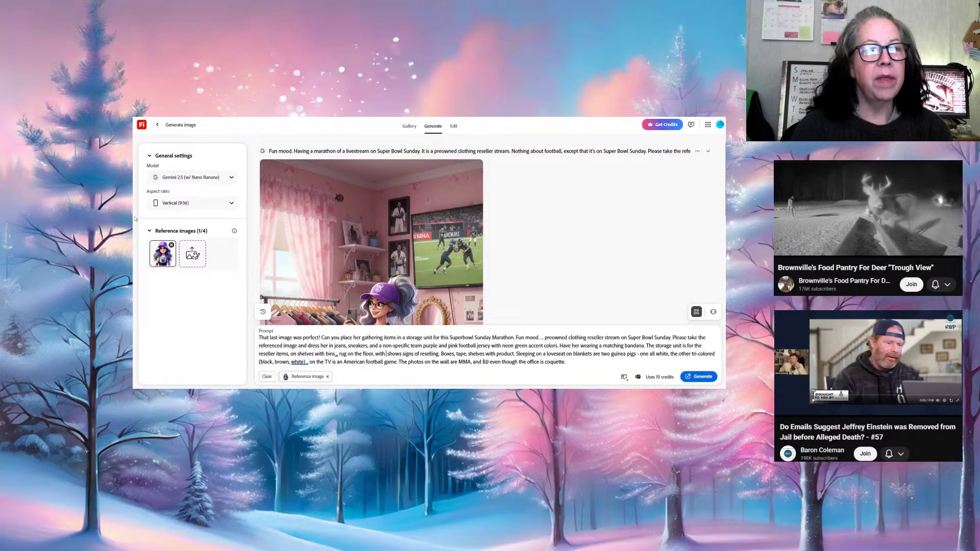
text(o s)
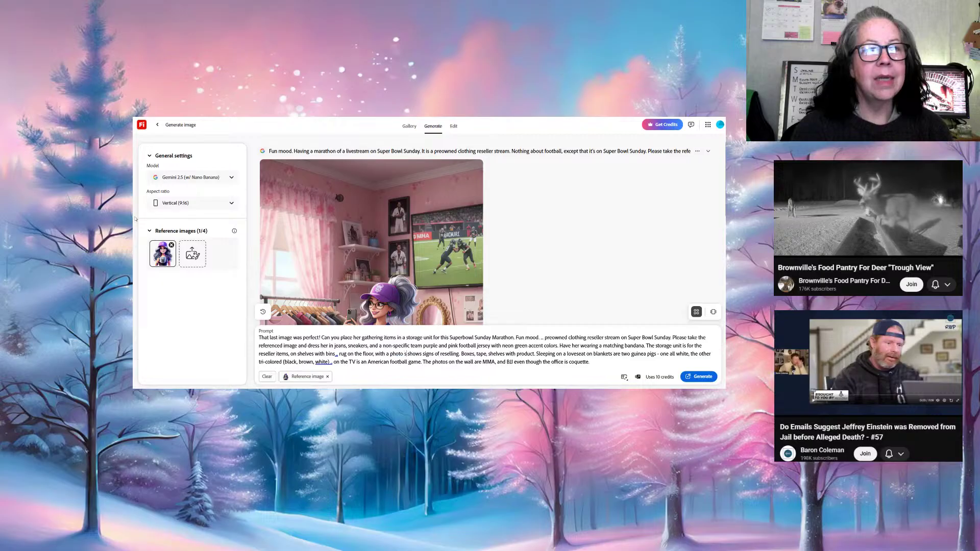
text(t)
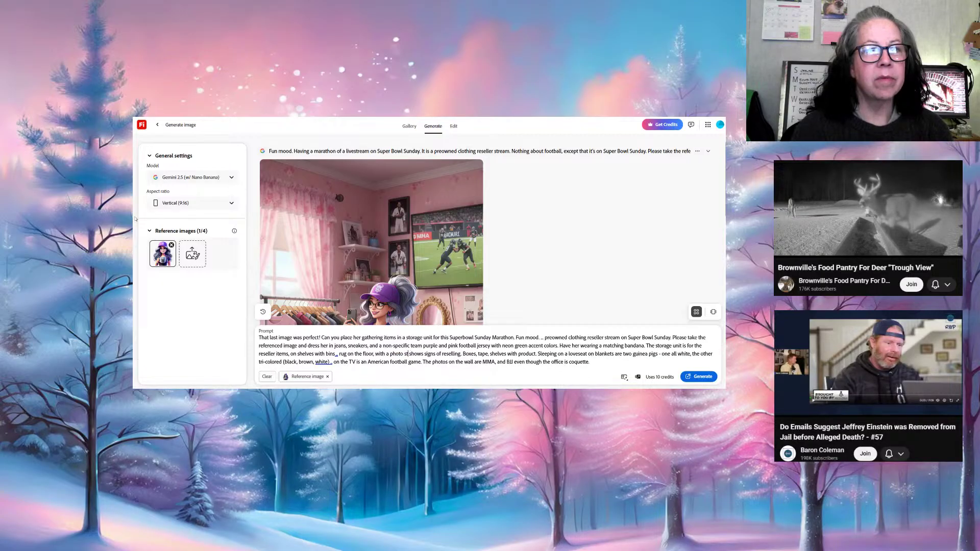
text(ation in)
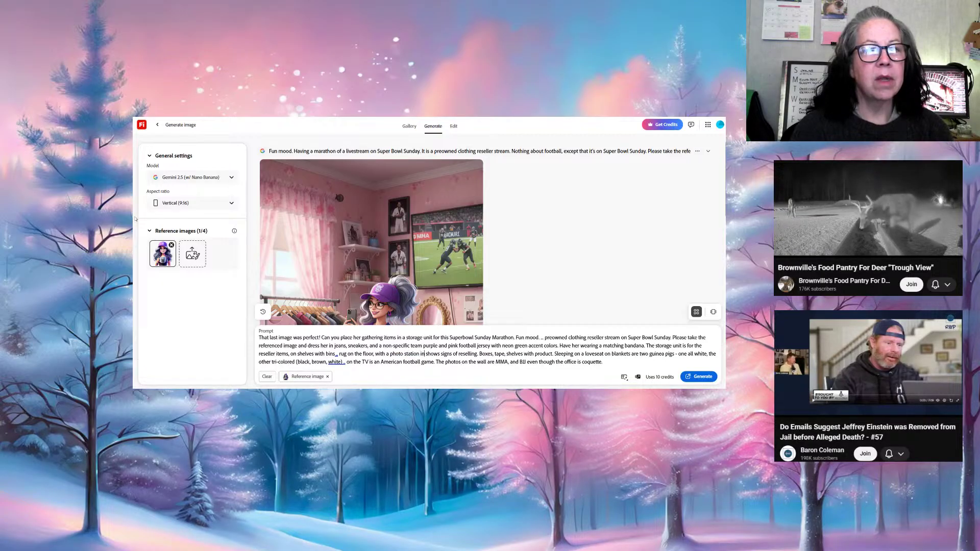
text( th)
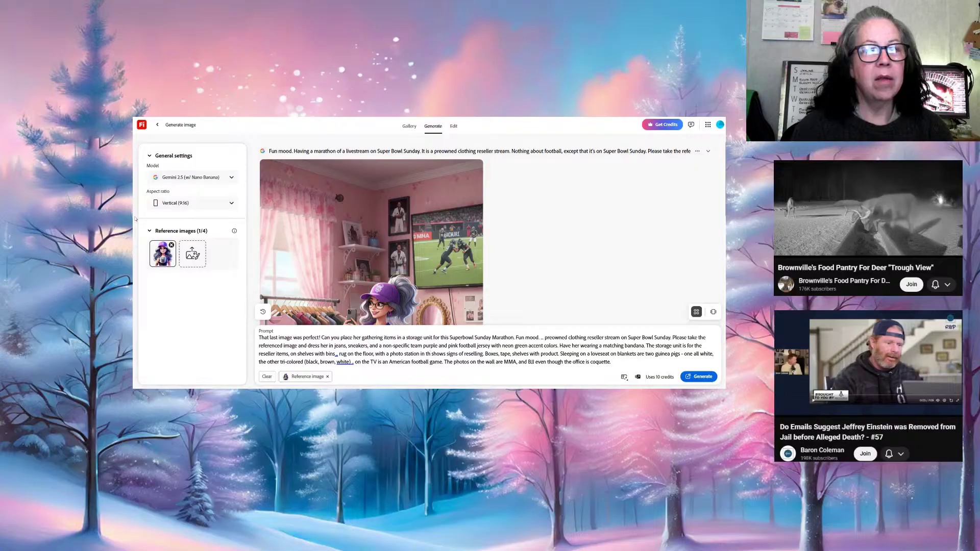
key(BackSpace)
key(BackSpace)
key(BackSpace)
text(ff to t)
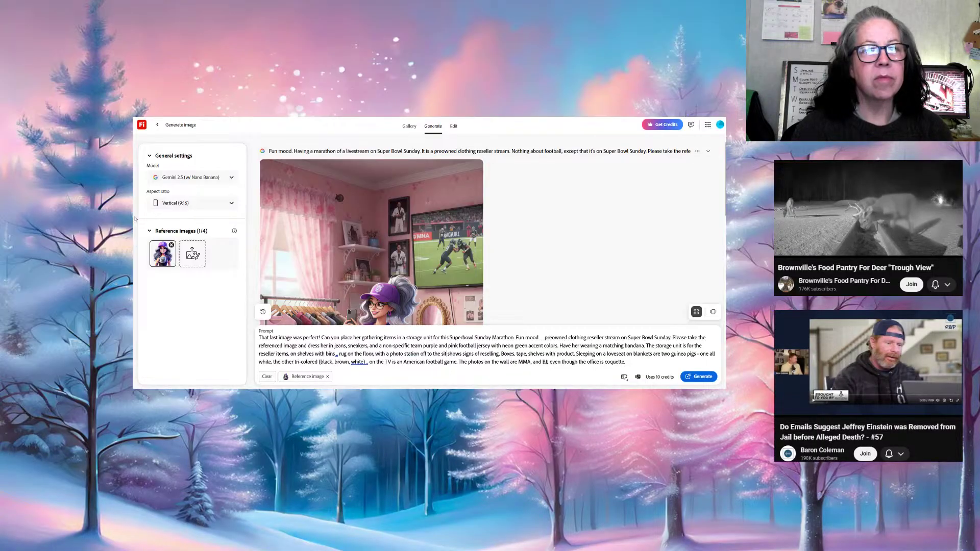
text(he side.)
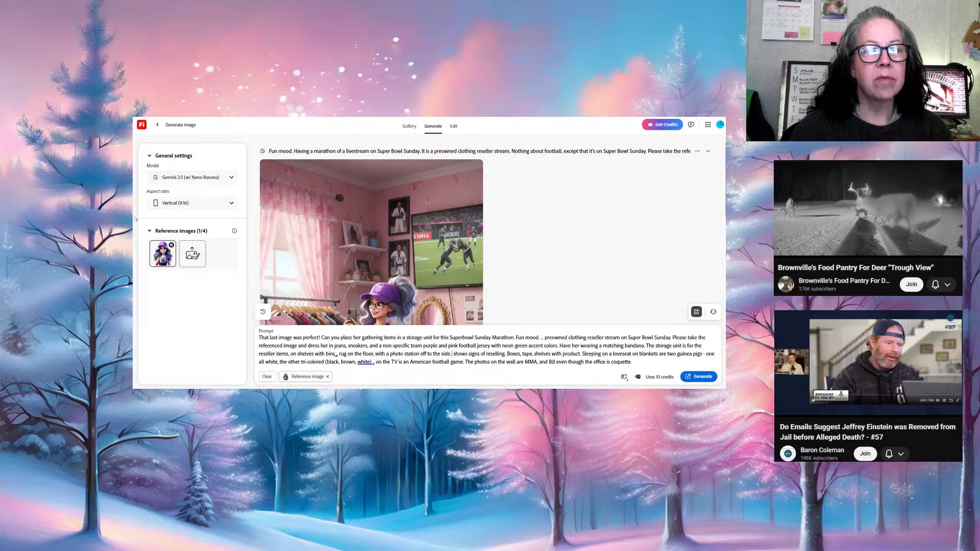
Delete the leftover office description after "off to the side.", from "shows signs of reselling" through "even though the office is coquette."
key(Delete)
key(Delete)
key(Delete)
key(Delete)
key(Delete)
key(Delete)
key(Delete)
key(Delete)
key(Delete)
key(Delete)
key(Delete)
key(Delete)
key(Delete)
key(Delete)
key(Delete)
key(Delete)
key(Delete)
key(Delete)
key(Delete)
key(Delete)
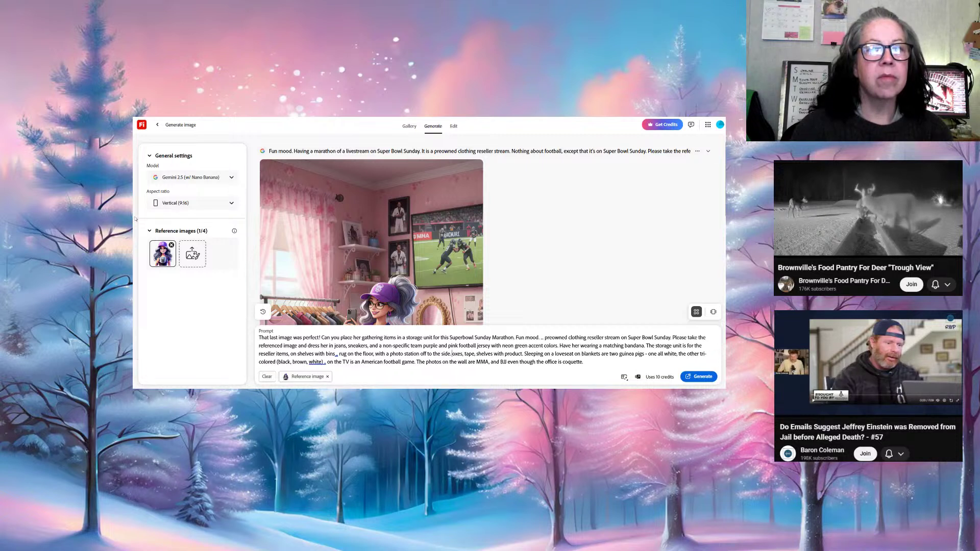
key(Delete)
key(Delete)
key(Delete)
key(Delete)
key(Delete)
key(Delete)
key(Delete)
key(Delete)
key(Delete)
key(Delete)
key(Delete)
key(Delete)
key(Delete)
key(Delete)
key(Delete)
key(Delete)
key(Delete)
key(Delete)
key(Delete)
key(Delete)
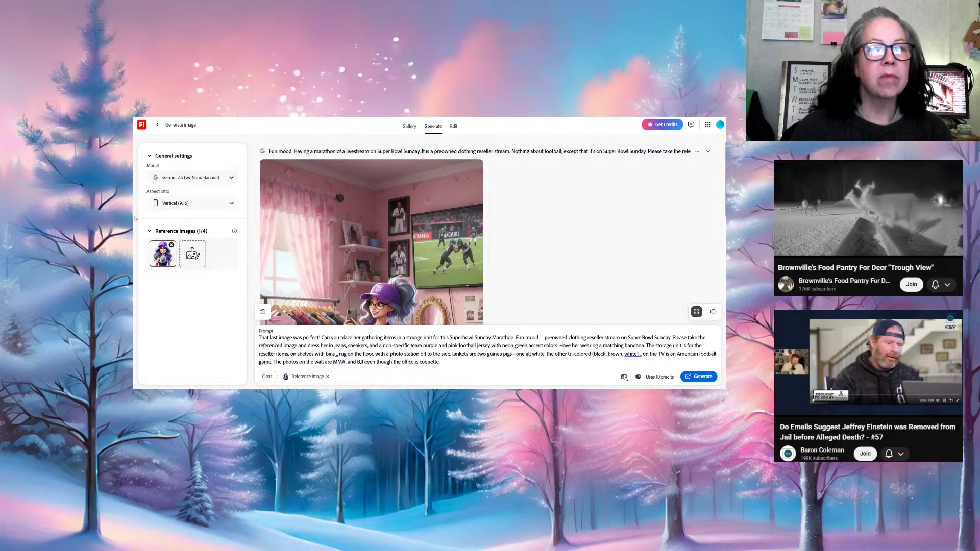
key(Delete)
key(Delete)
key(Delete)
key(Delete)
key(Delete)
key(Delete)
key(Delete)
key(Delete)
key(Delete)
key(Delete)
key(Delete)
key(Delete)
key(Delete)
key(Delete)
key(Delete)
key(Delete)
key(Delete)
key(Delete)
key(Delete)
key(Delete)
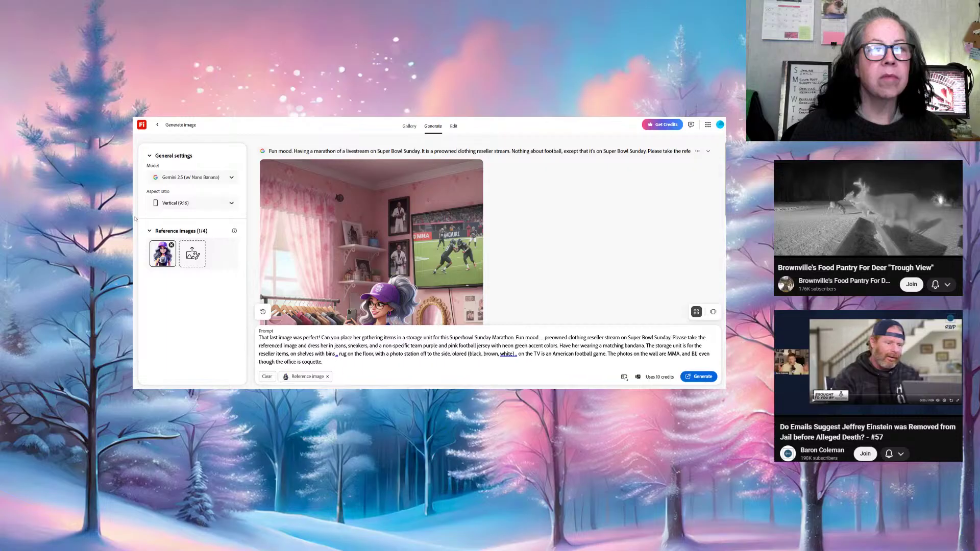
key(Delete)
key(Delete)
key(Delete)
key(Delete)
key(Delete)
key(Delete)
key(Delete)
key(Delete)
key(Delete)
key(Delete)
key(Delete)
key(Delete)
key(Delete)
key(Delete)
key(Delete)
key(Delete)
key(Delete)
key(Delete)
key(Delete)
key(Delete)
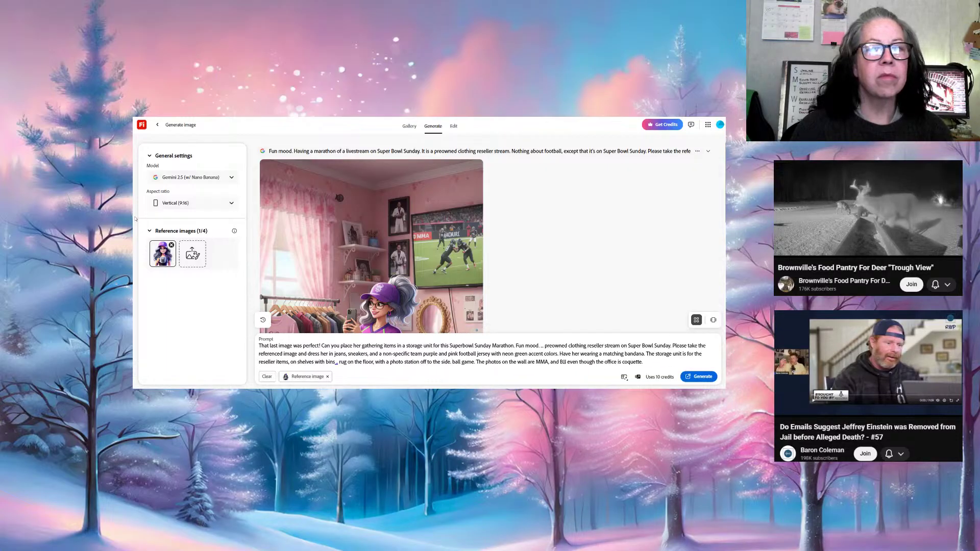
key(Delete)
key(Delete)
key(Delete)
key(Delete)
key(Delete)
key(Delete)
key(Delete)
key(Delete)
key(Delete)
key(Delete)
key(Delete)
key(Delete)
key(Delete)
key(Delete)
key(Delete)
key(Delete)
key(Delete)
key(Delete)
key(Delete)
key(Delete)
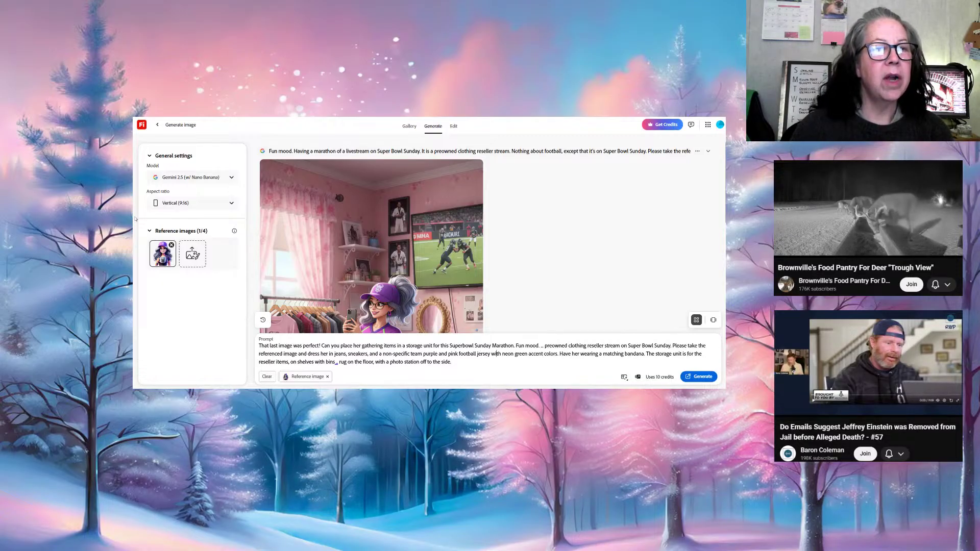
Insert "and a clothing rack with bags over each of the hanging clothing to keep them dust free" after "shelves with bins," in the prompt
key(Right)
key(Right)
key(Right)
key(Right)
key(Right)
key(Right)
key(Right)
key(Right)
key(Right)
key(Right)
key(Right)
key(Right)
key(Right)
key(Right)
key(Right)
key(Right)
key(Right)
key(Right)
key(Right)
key(Right)
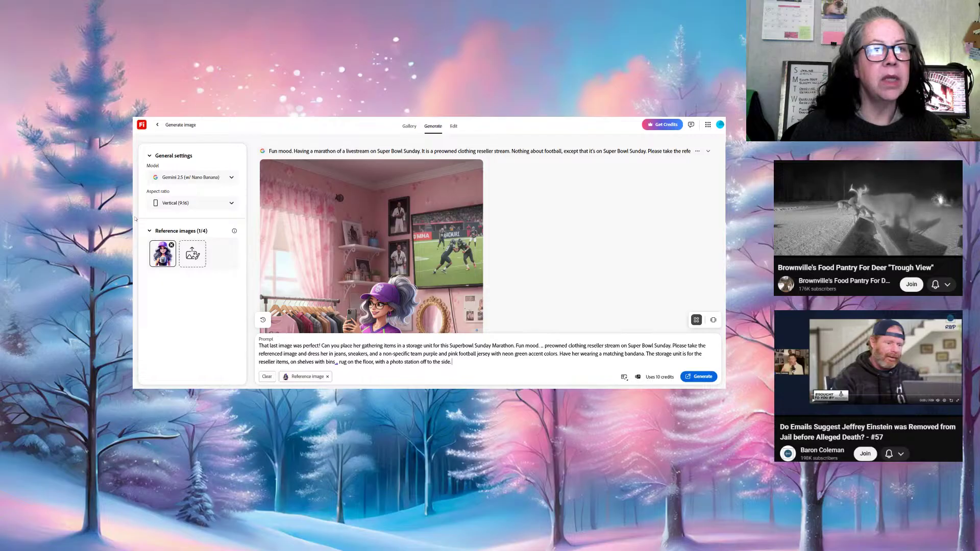
text(.)
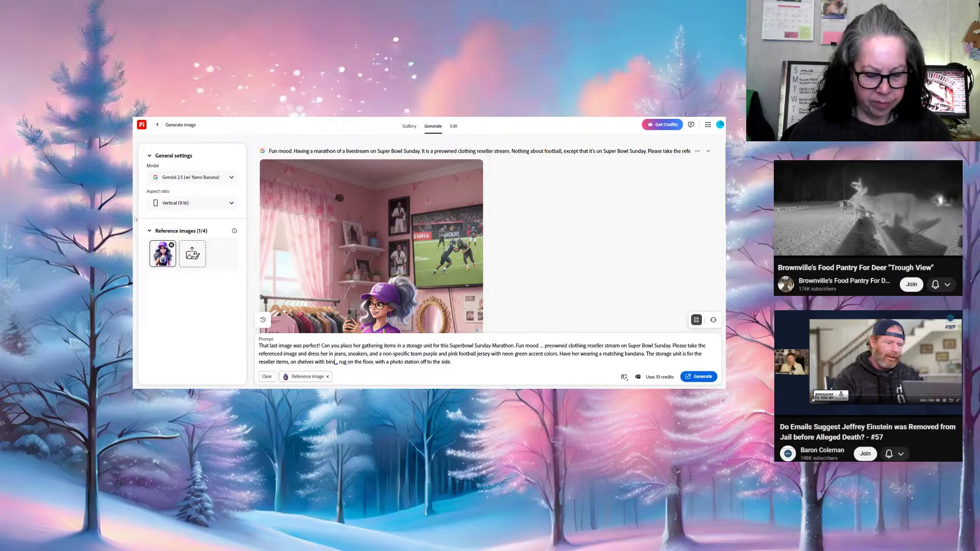
text( Ha)
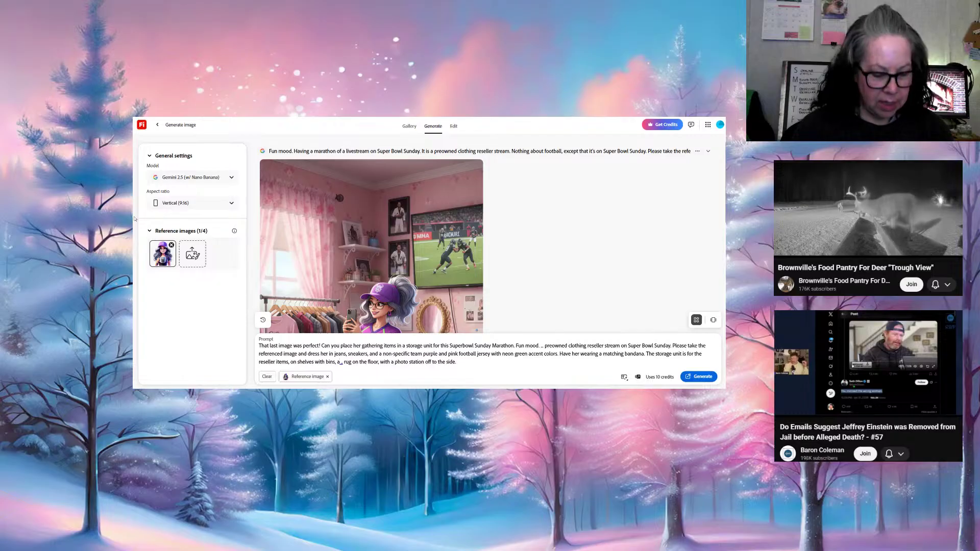
text(nd a cloth)
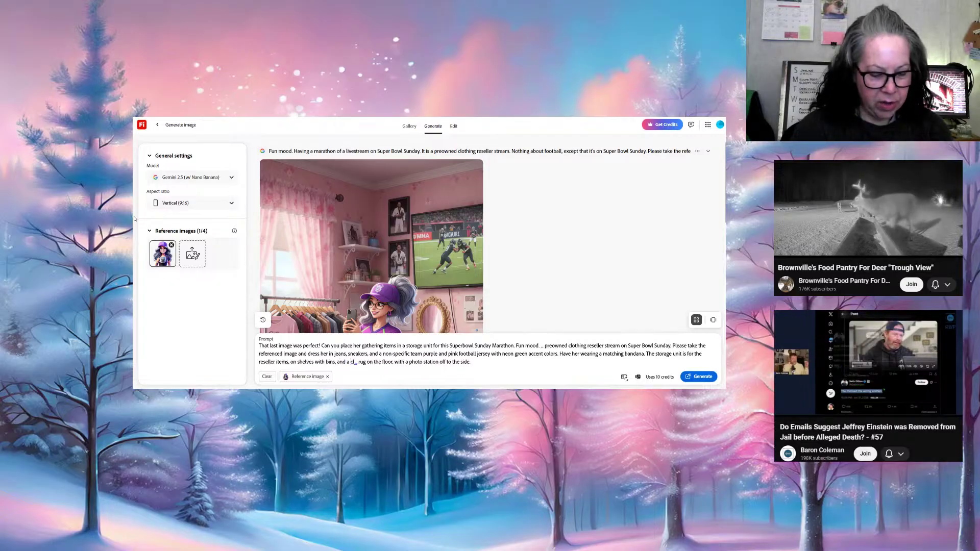
text(ing rack)
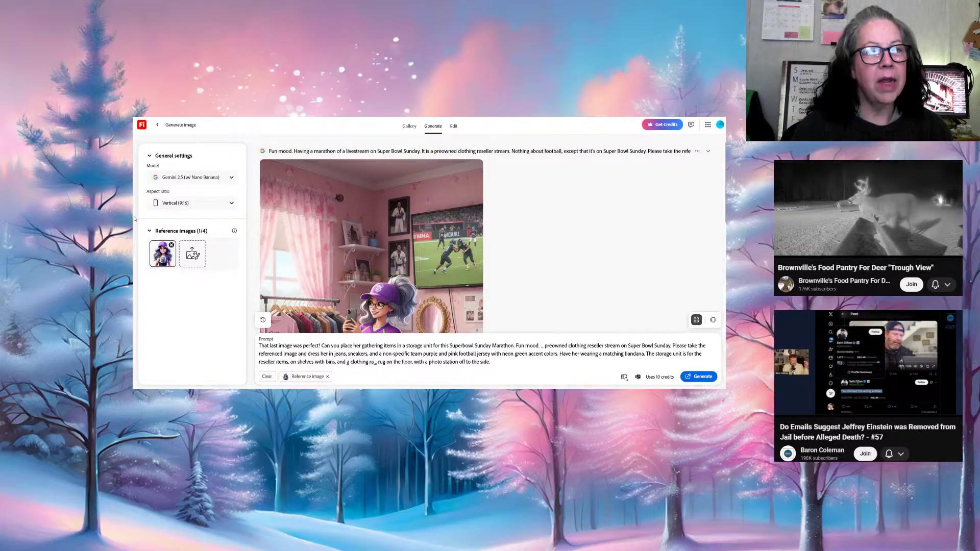
text( with ba)
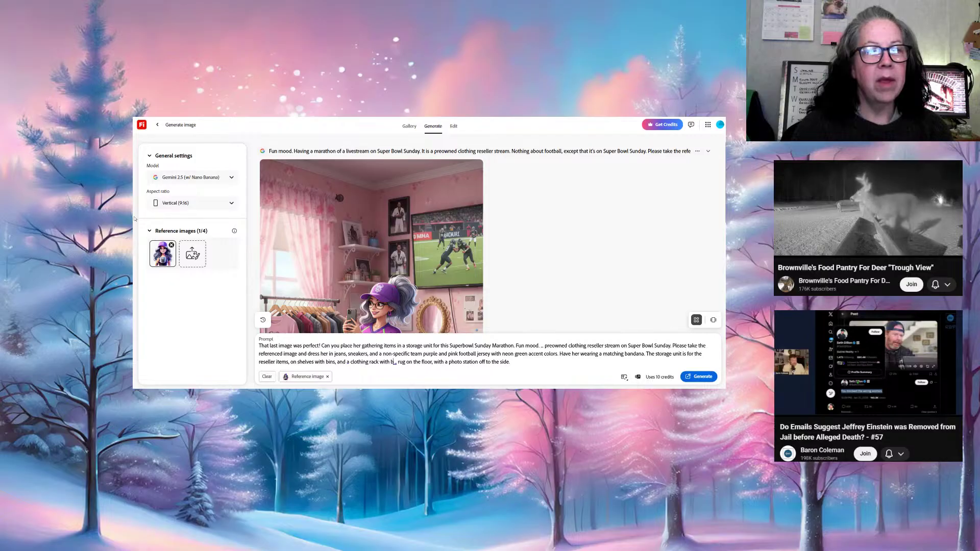
text(gs over)
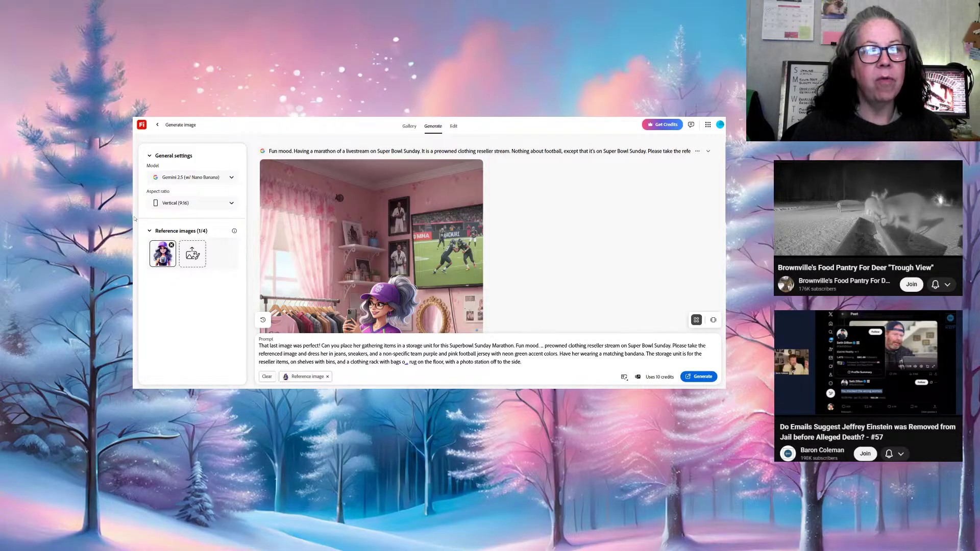
text( t)
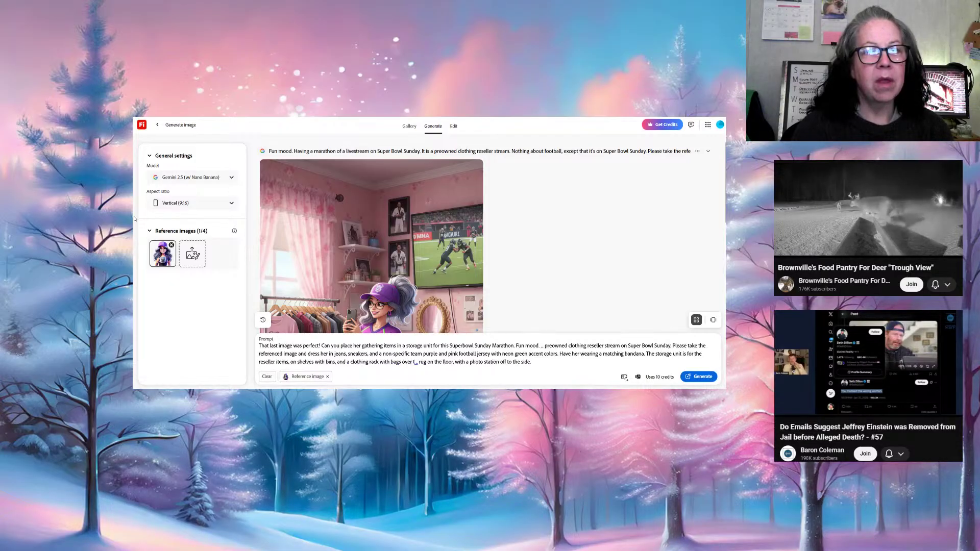
key(BackSpace)
text(each of)
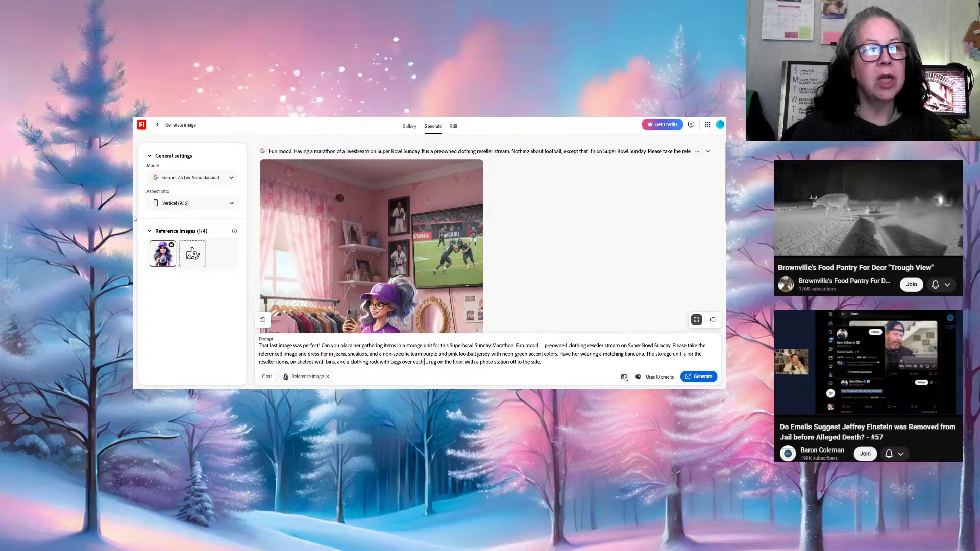
text( the)
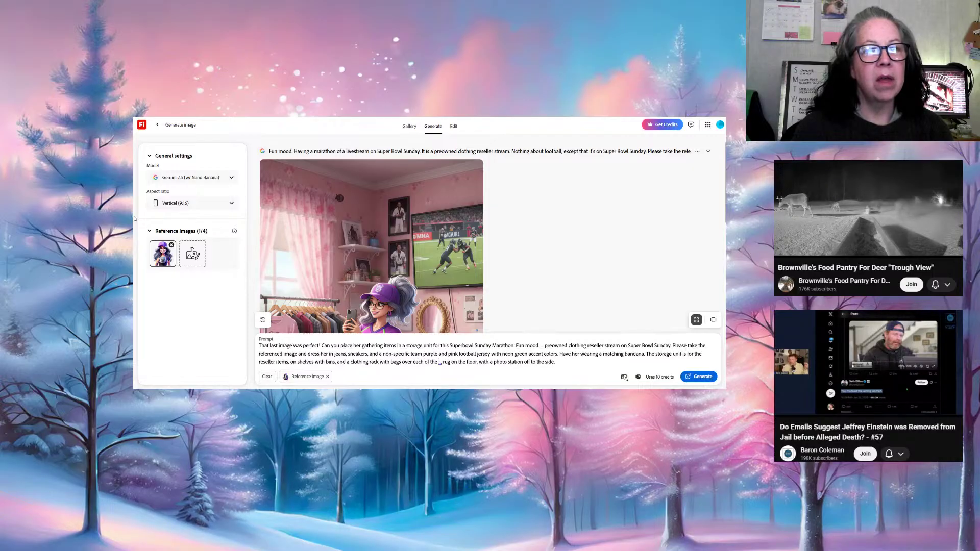
text( hangin )
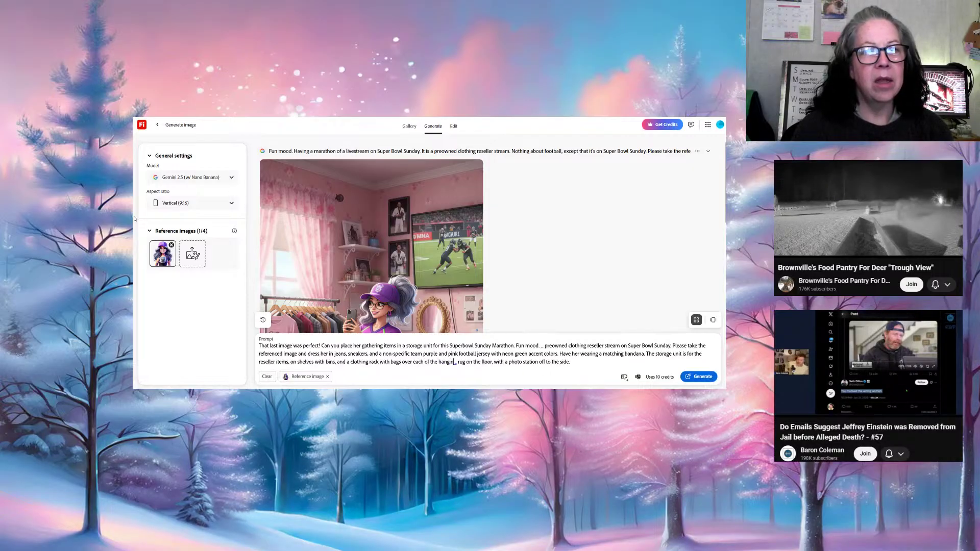
text(g clothing)
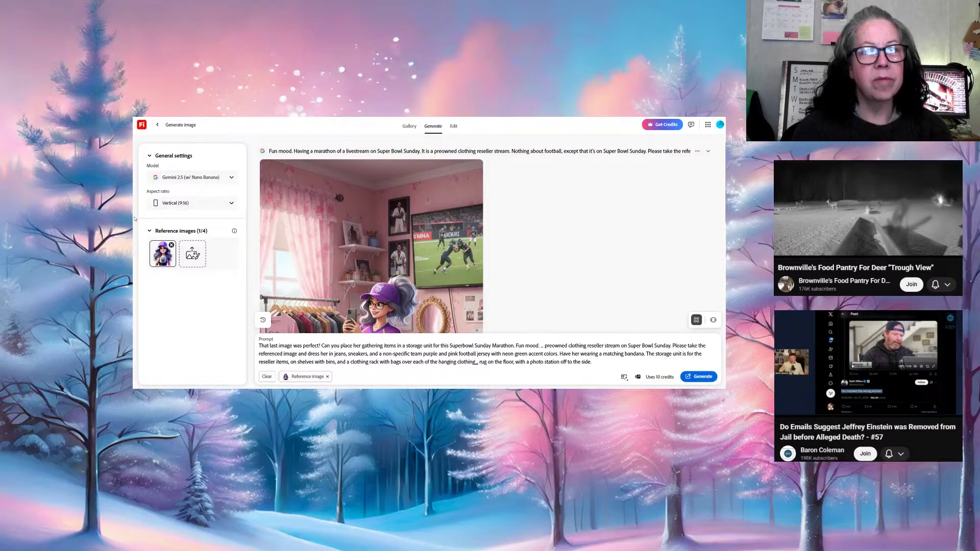
text( to ke)
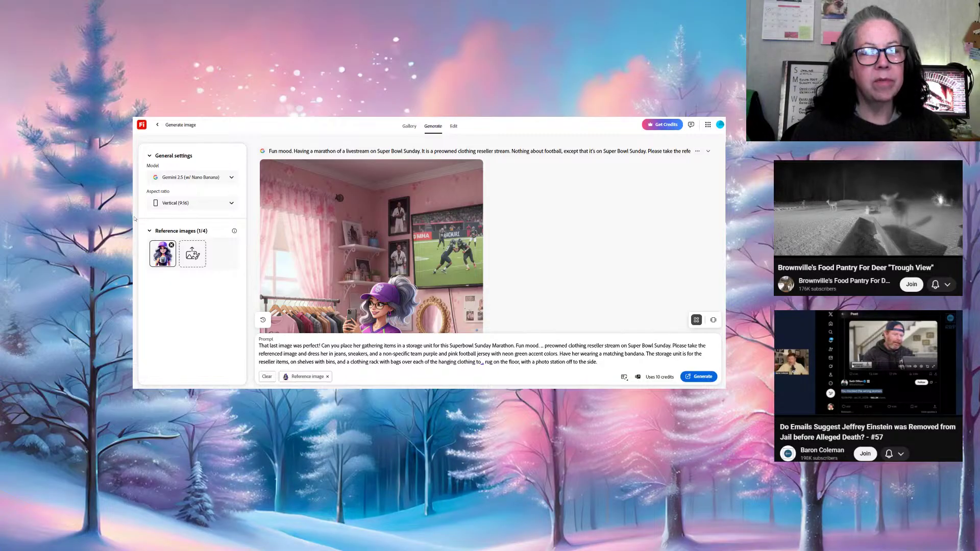
text(ep them)
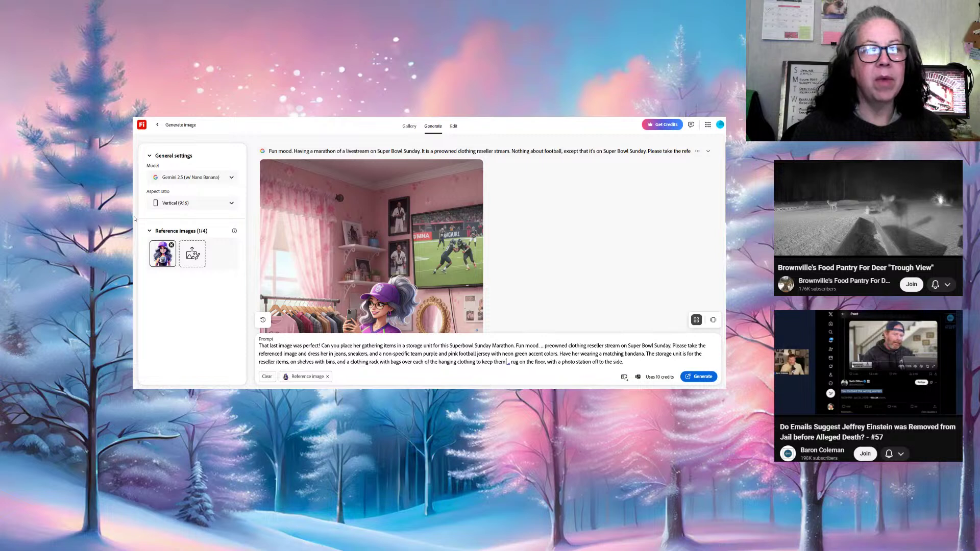
text( dust fr)
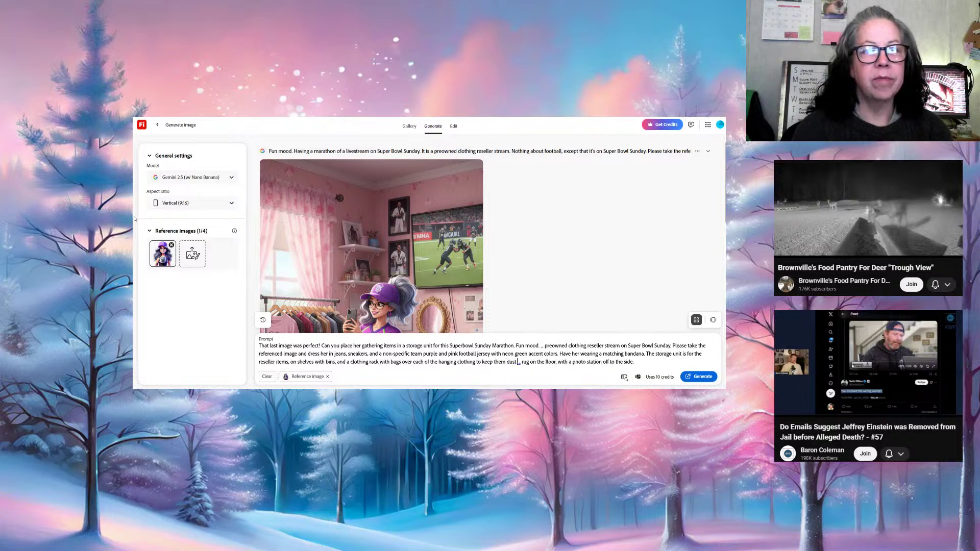
text(ee)
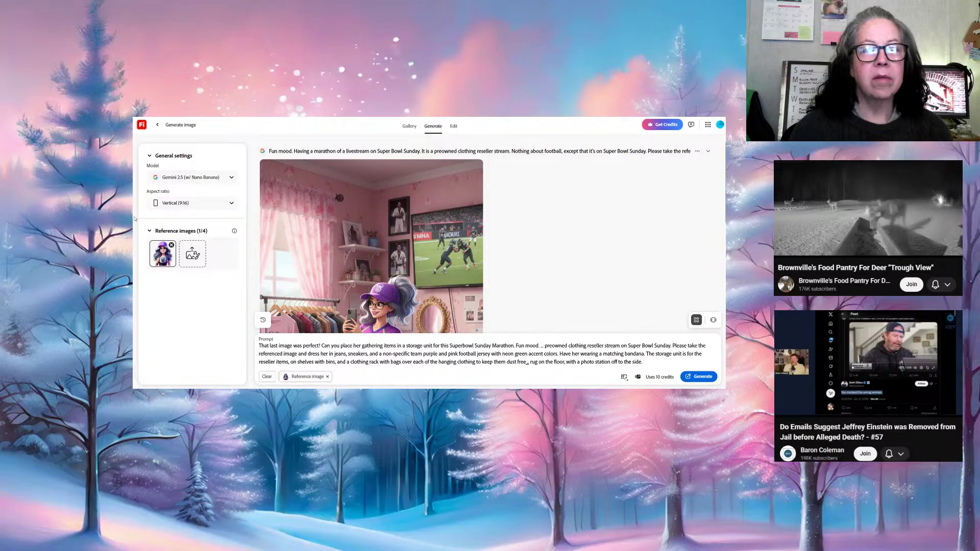
Generate the storage unit image from the revised prompt and examine the whole result
key(Return)
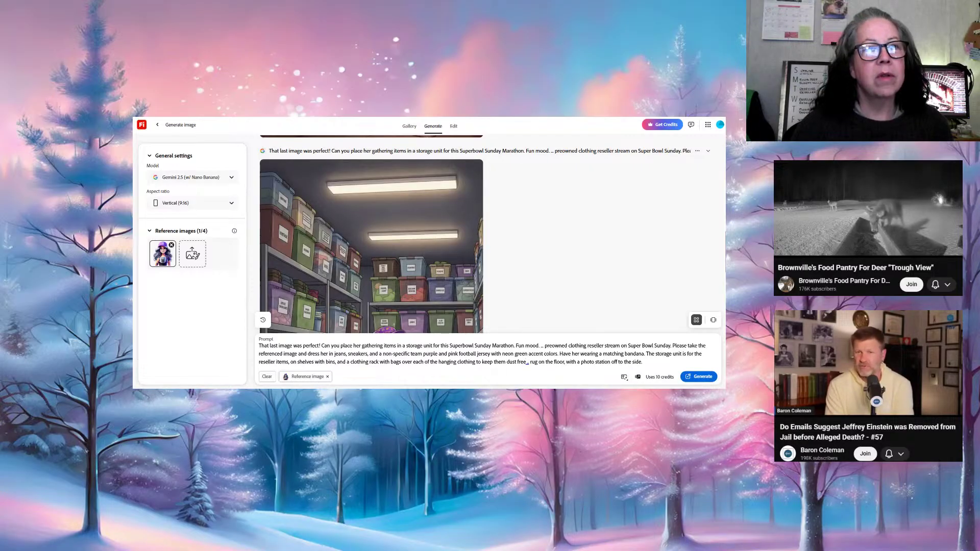
scroll(409, 177, down, 2)
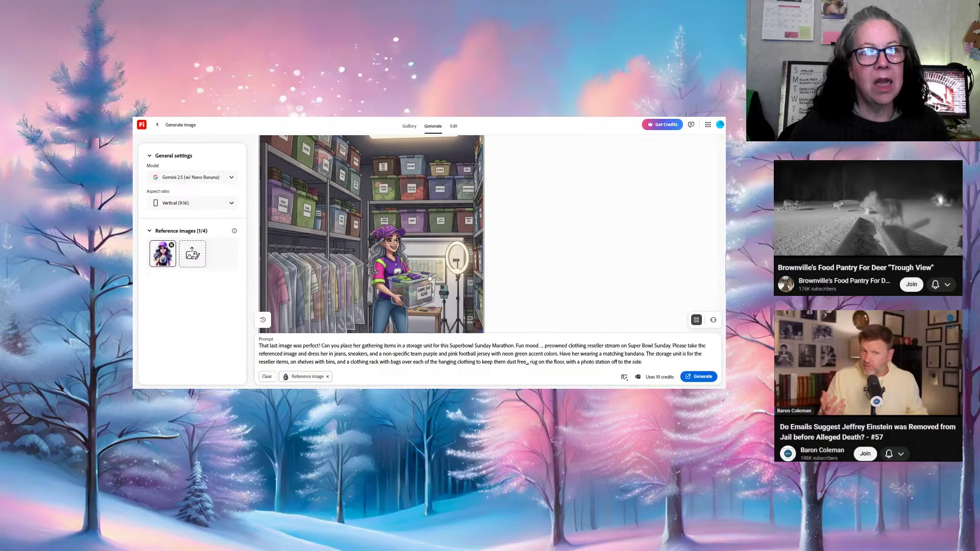
scroll(428, 238, down, 1)
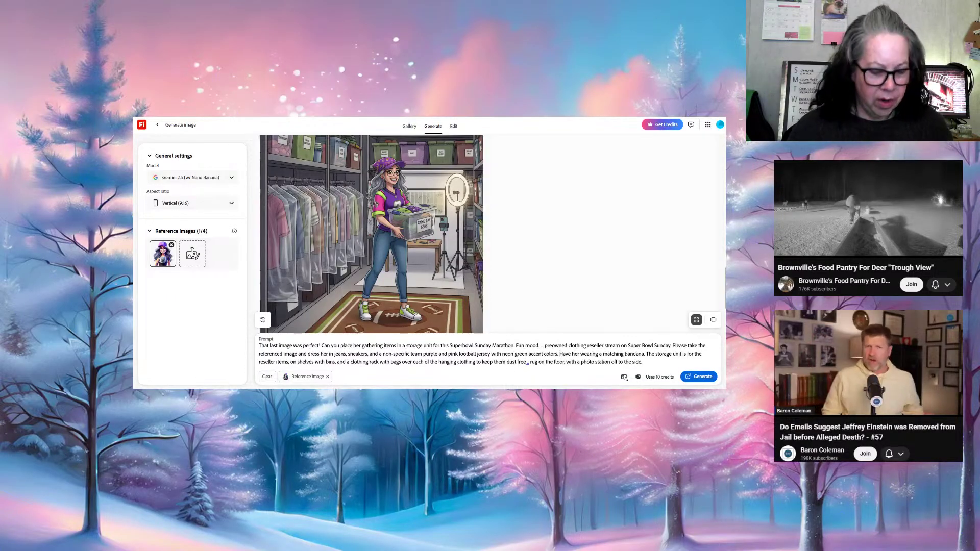
Change the bandana sentence in the prompt to begin "Take the hat off and have her wearing a matching bandana."
text(Take the )
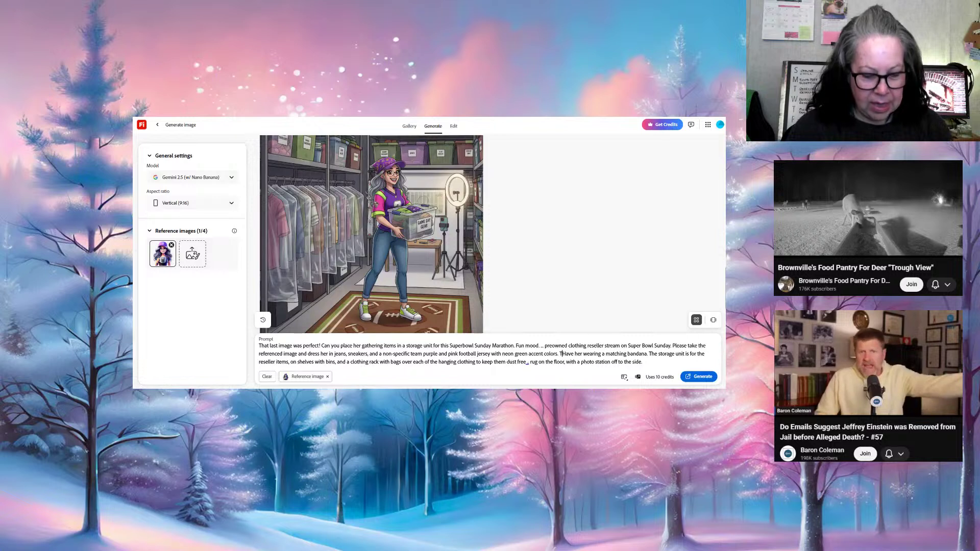
text(hat)
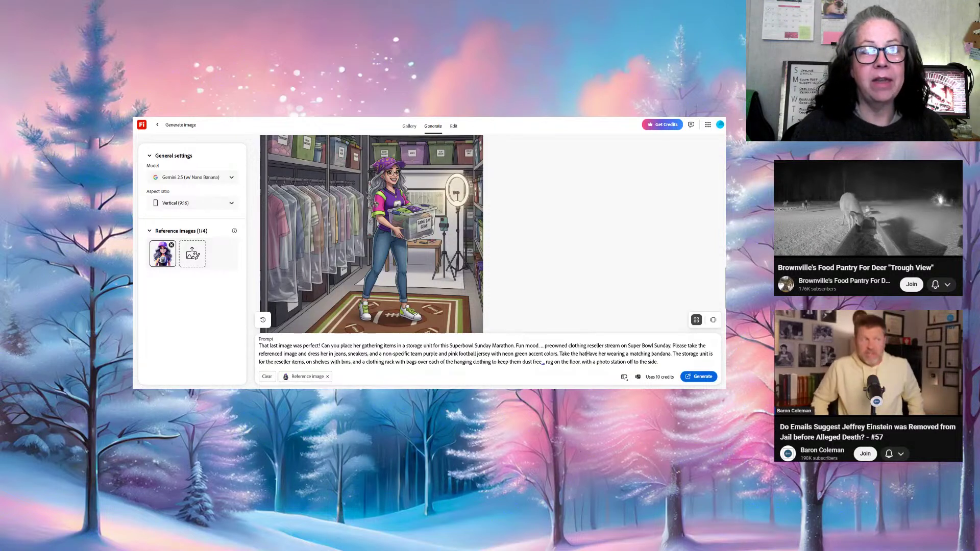
text( off and)
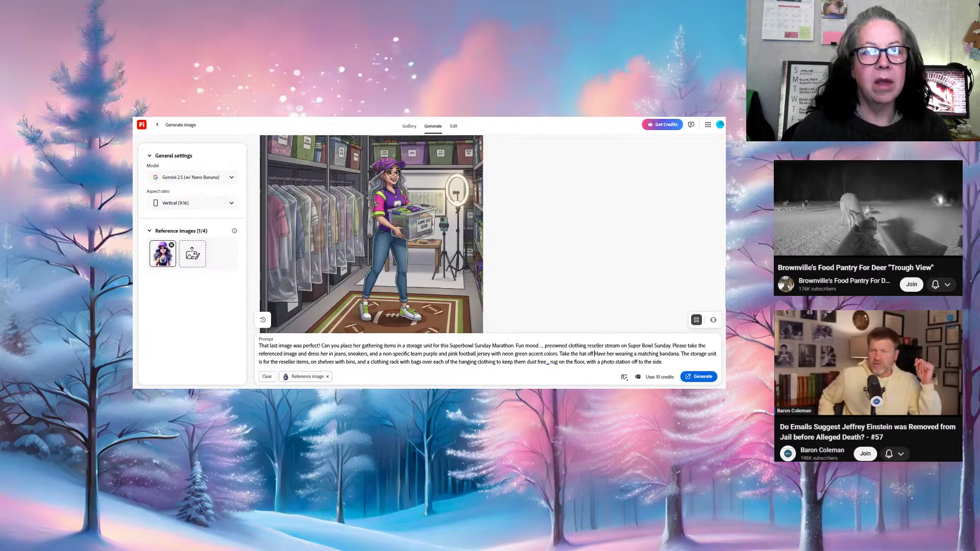
text( h)
key(Delete)
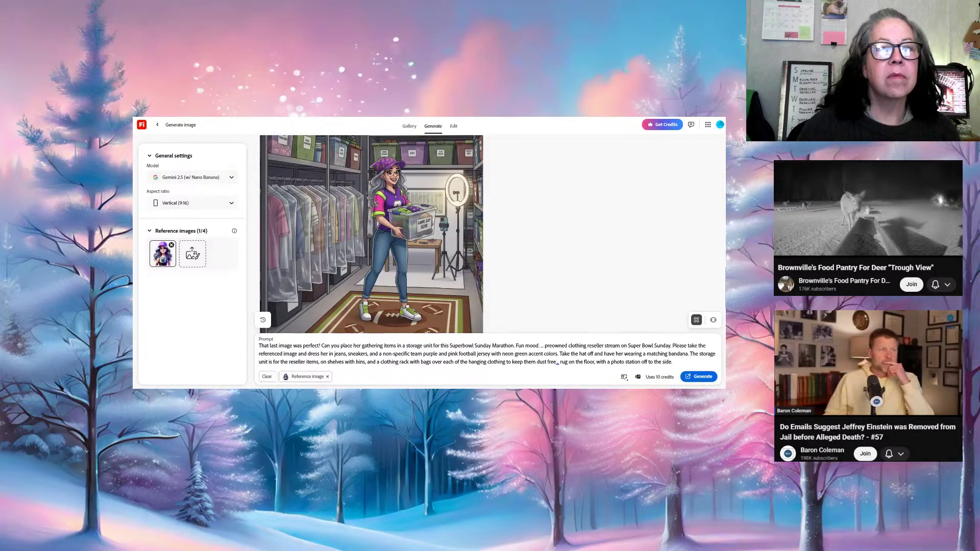
Replace the football jersey and neon green accent description in the prompt with "big bulky hoodie"
click(558, 362)
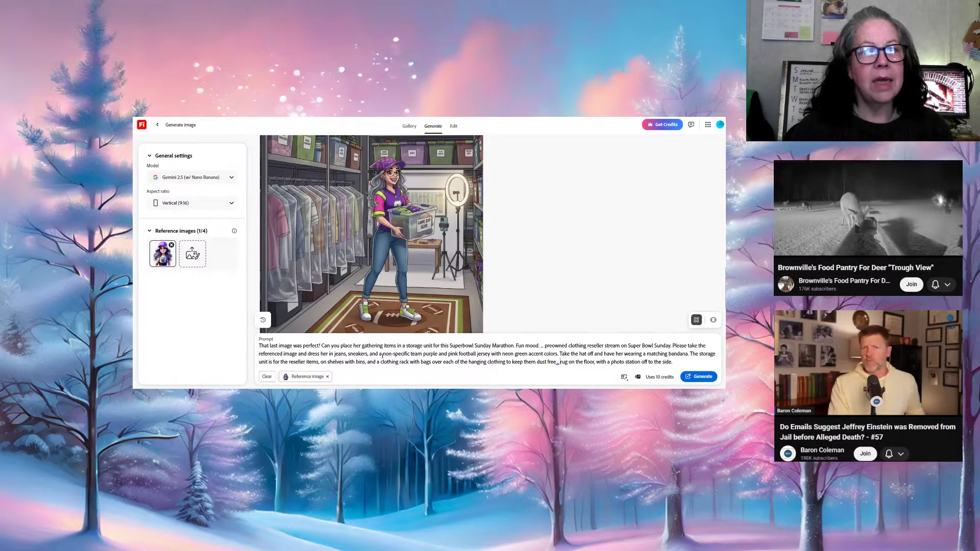
drag(383, 354, 553, 354)
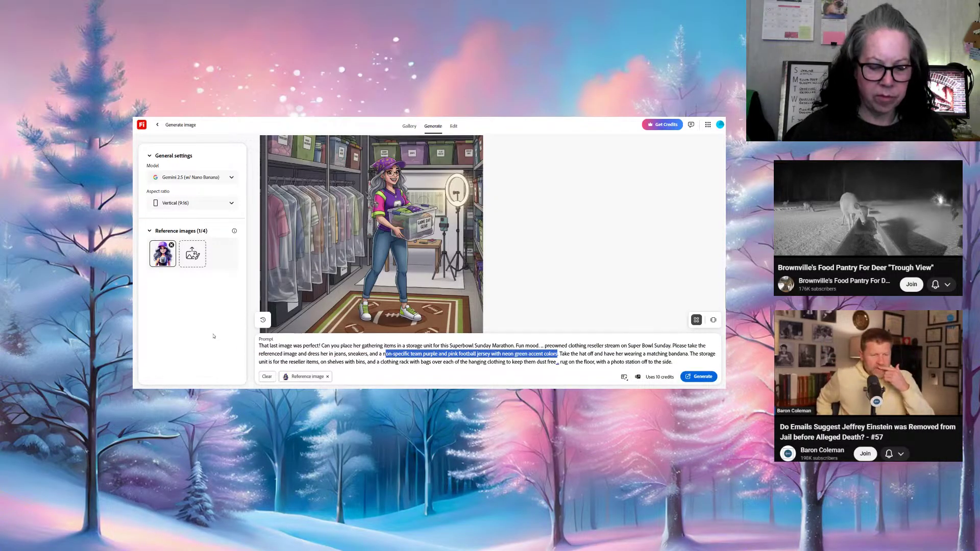
key(BackSpace)
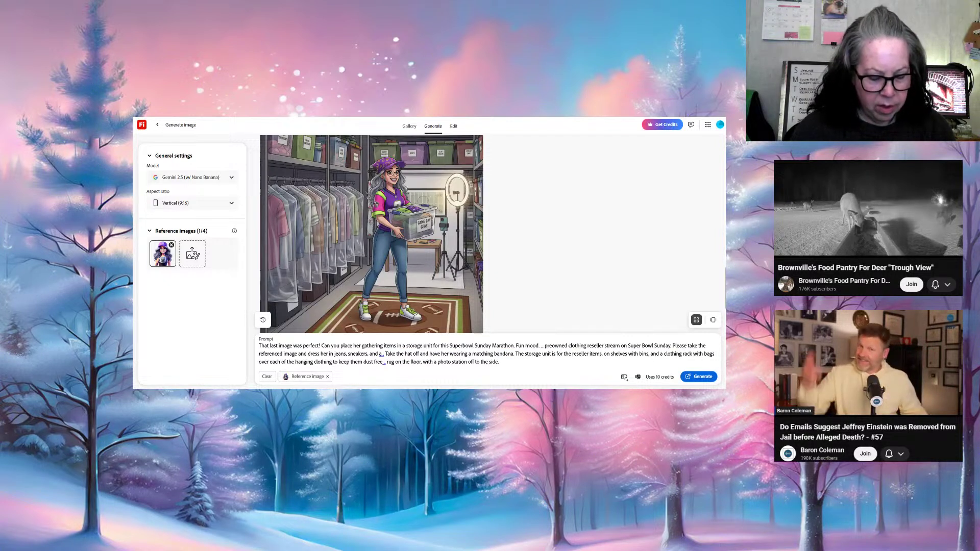
text(big b)
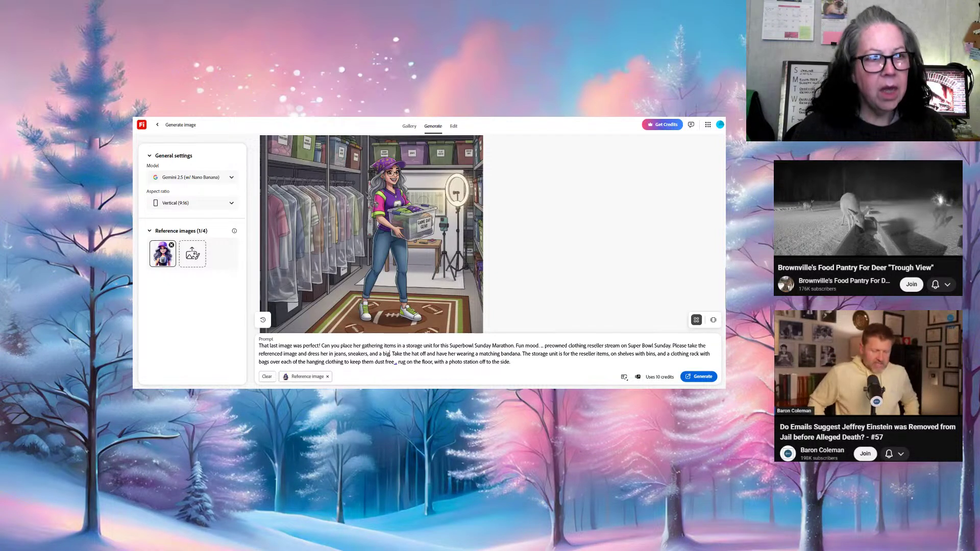
text(ui)
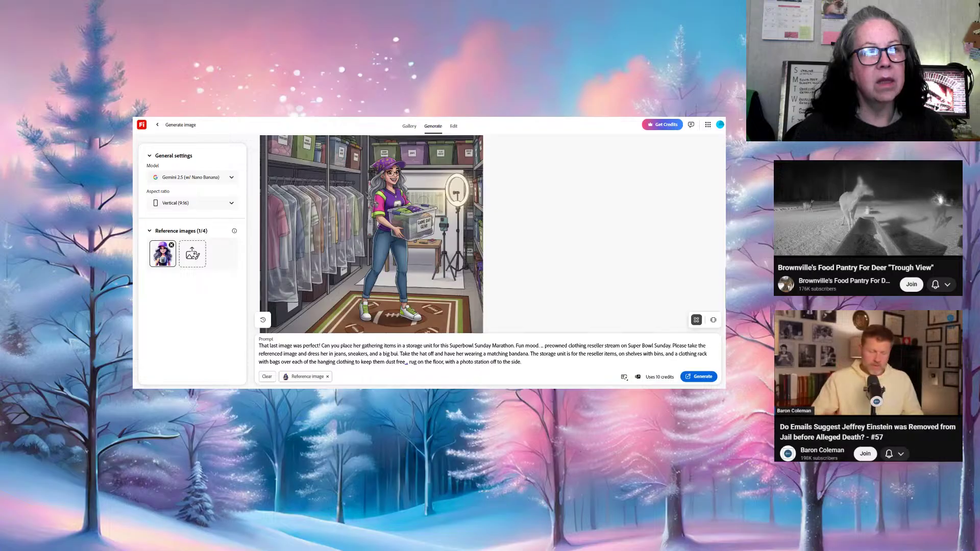
text(lky)
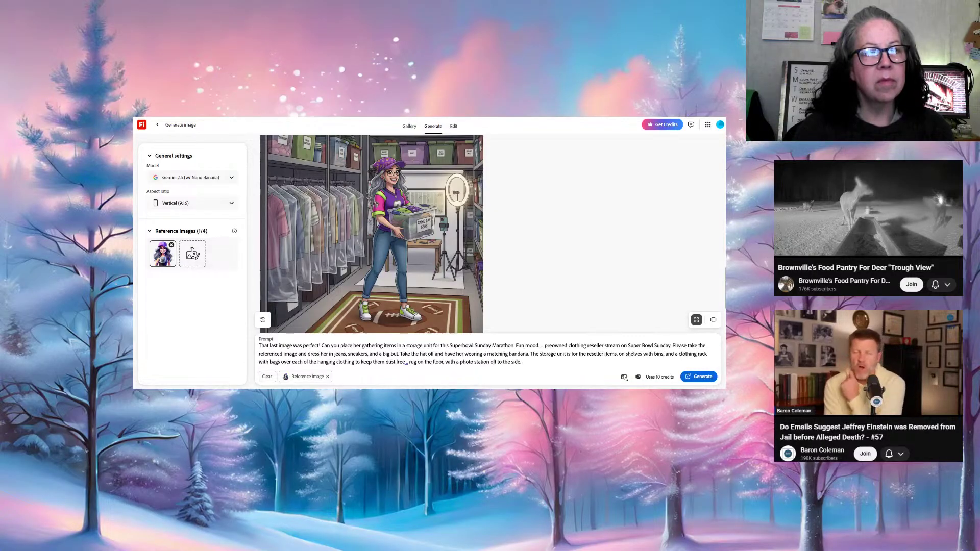
text( ho)
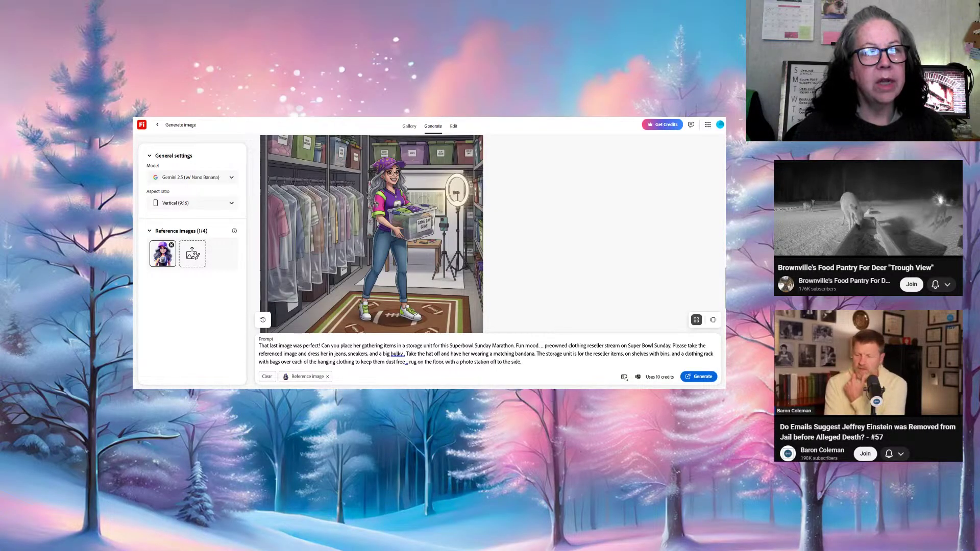
text(odie)
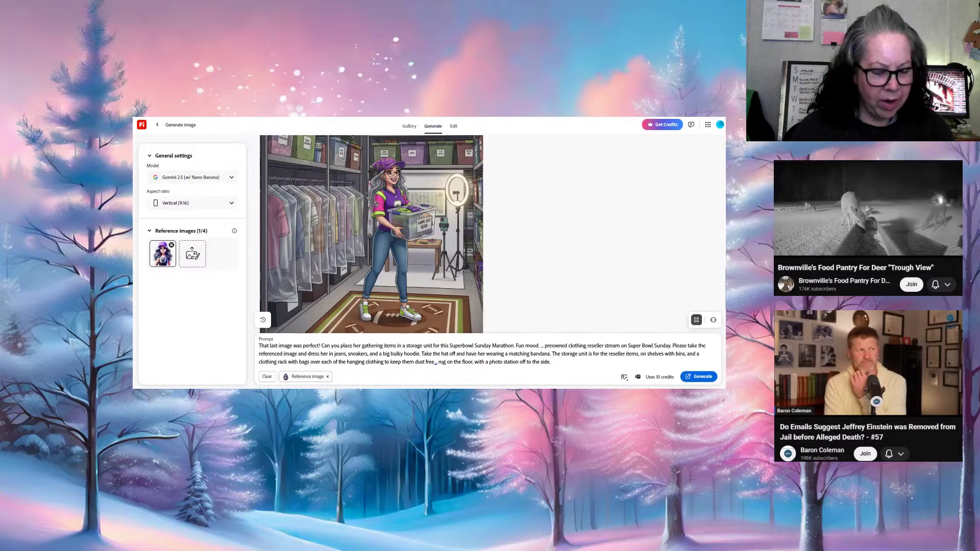
Insert "woven" before "rug" in the prompt and delete the photo station phrase, ending the sentence after "floor"
text(woven)
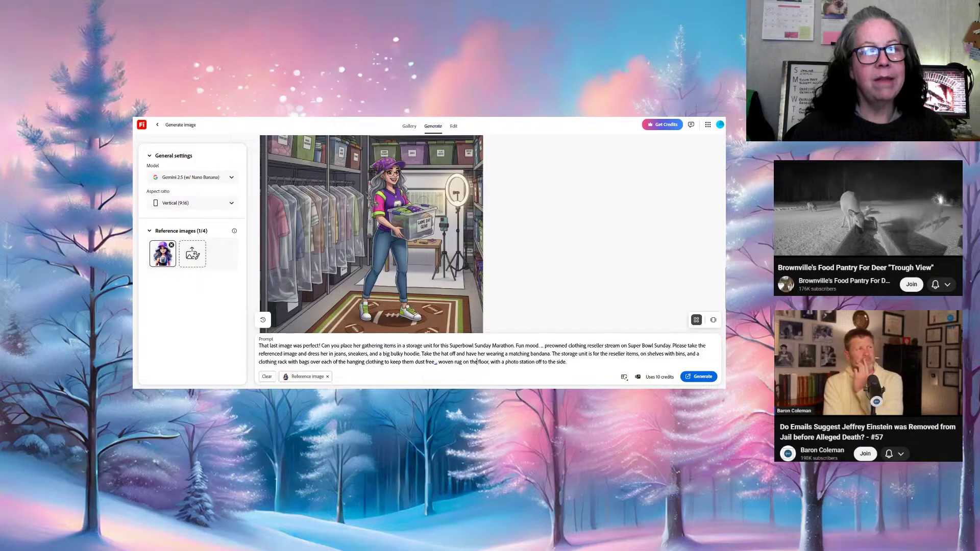
key(Delete)
key(Delete)
key(Delete)
key(Delete)
key(Delete)
key(Delete)
key(Delete)
key(Delete)
key(Delete)
key(Delete)
key(Delete)
key(Delete)
key(Delete)
key(Delete)
key(Delete)
key(Delete)
key(Delete)
key(Delete)
key(Delete)
key(Delete)
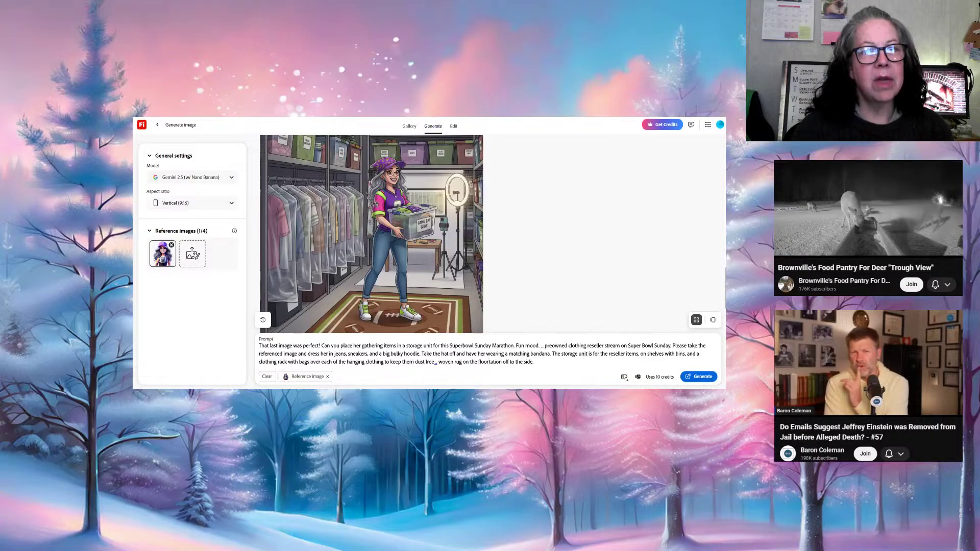
key(Delete)
key(Delete)
key(Delete)
key(Delete)
key(Delete)
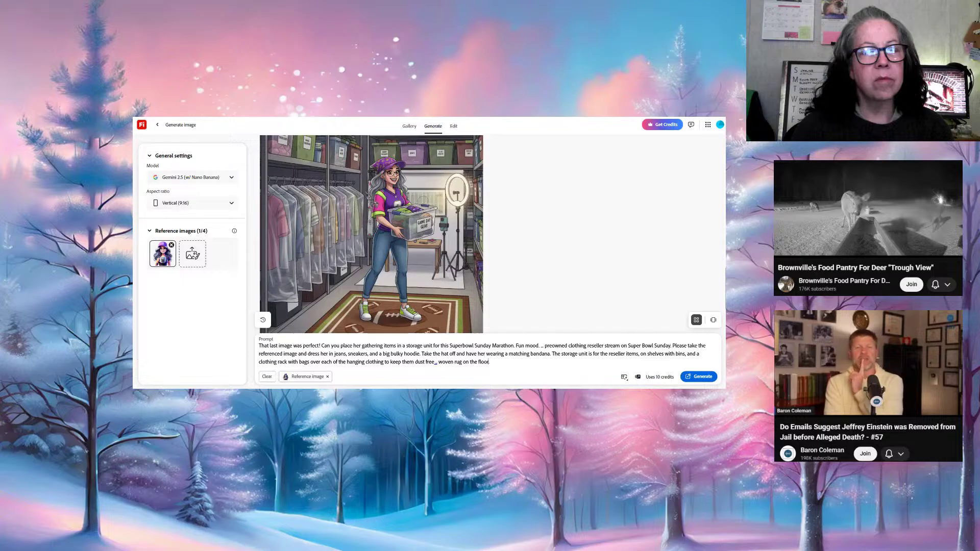
text(.)
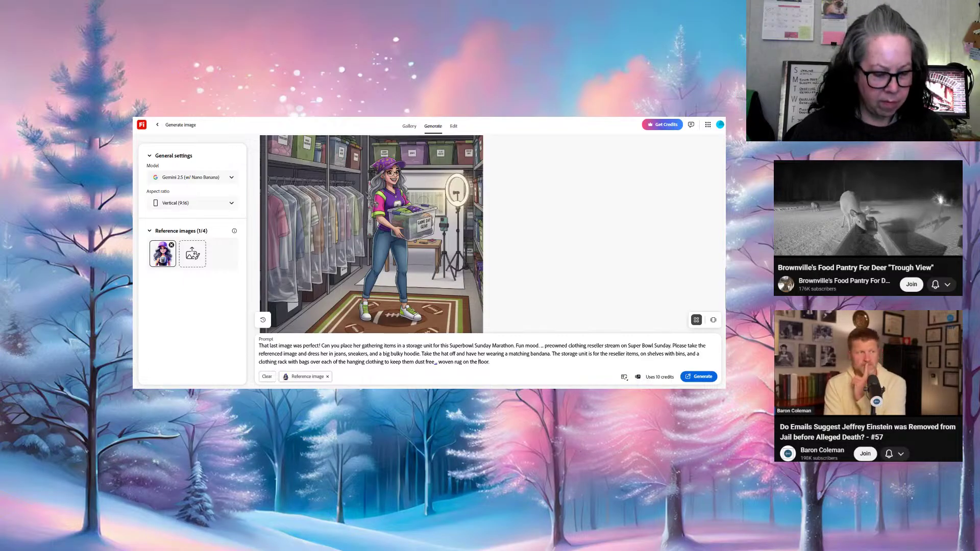
Insert "cement, cold" before "floor" in the prompt's rug description
click(478, 362)
text(cement)
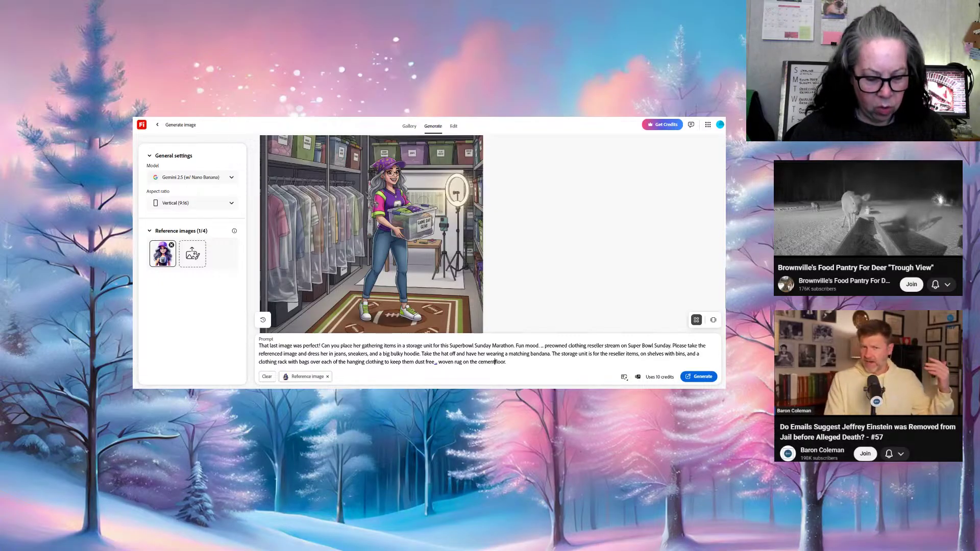
text( , cold)
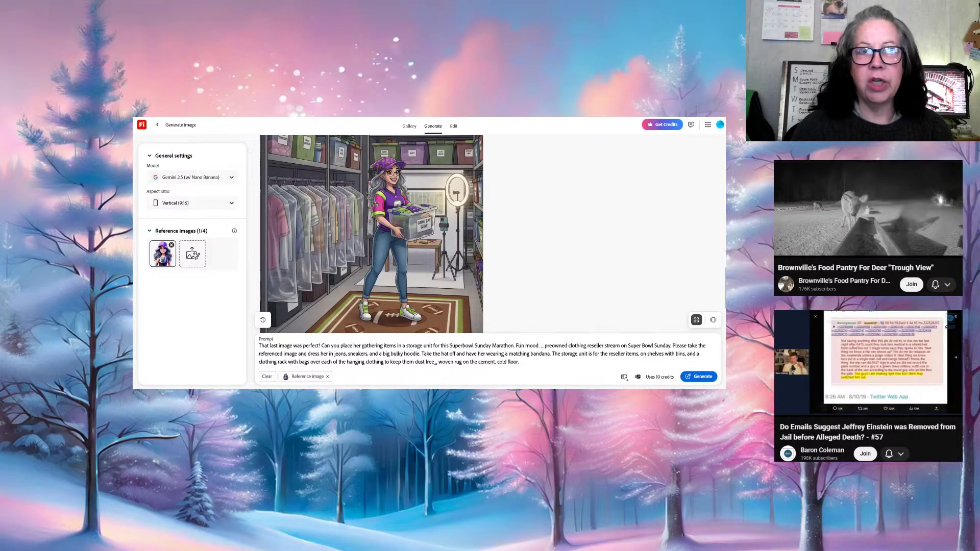
Delete "Fun mood" and the period before it after "Superbowl Sunday Marathon" in the prompt
click(516, 345)
key(BackSpace)
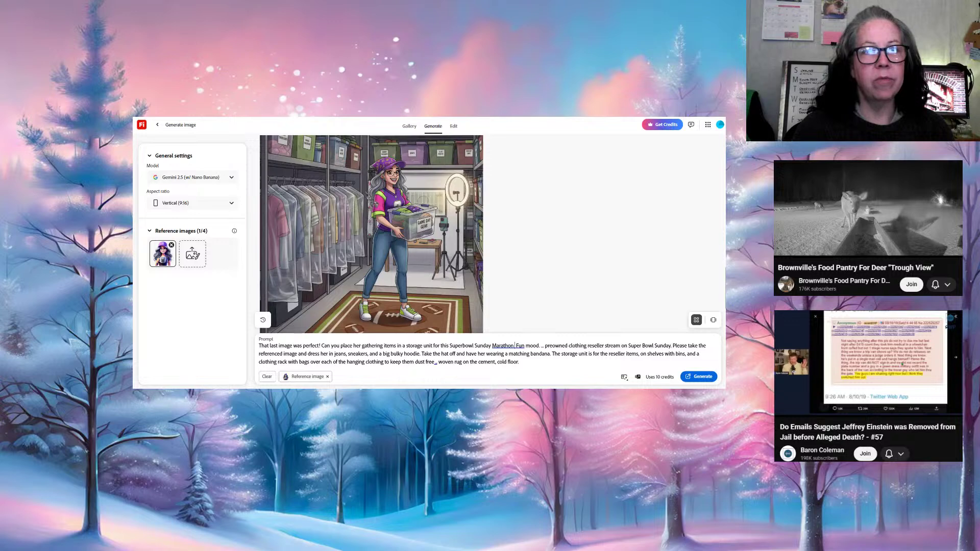
key(Delete)
key(Delete)
key(Delete)
key(Delete)
key(Delete)
key(Delete)
key(Delete)
key(Delete)
key(Delete)
key(Delete)
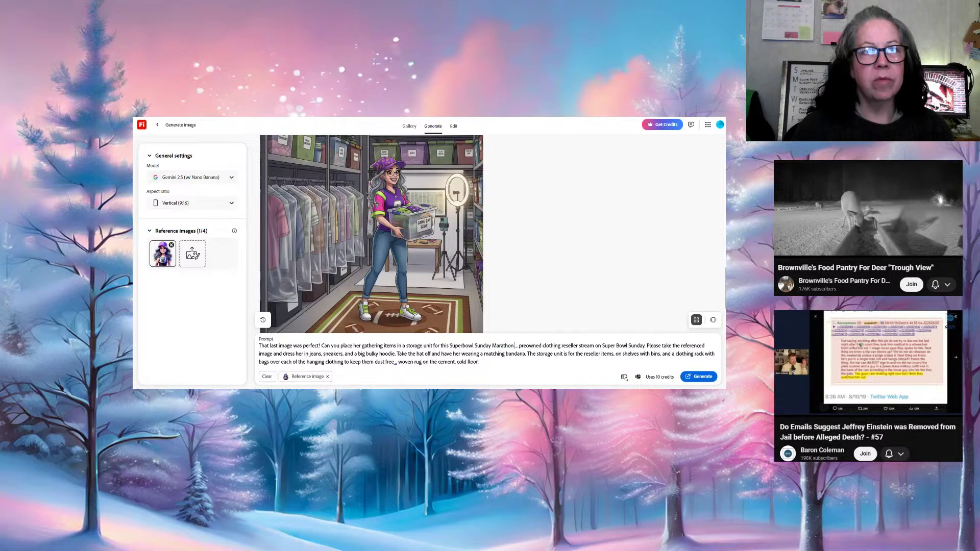
Generate the image from the hoodie and bandana prompt and examine the result from ceiling to floor
key(Return)
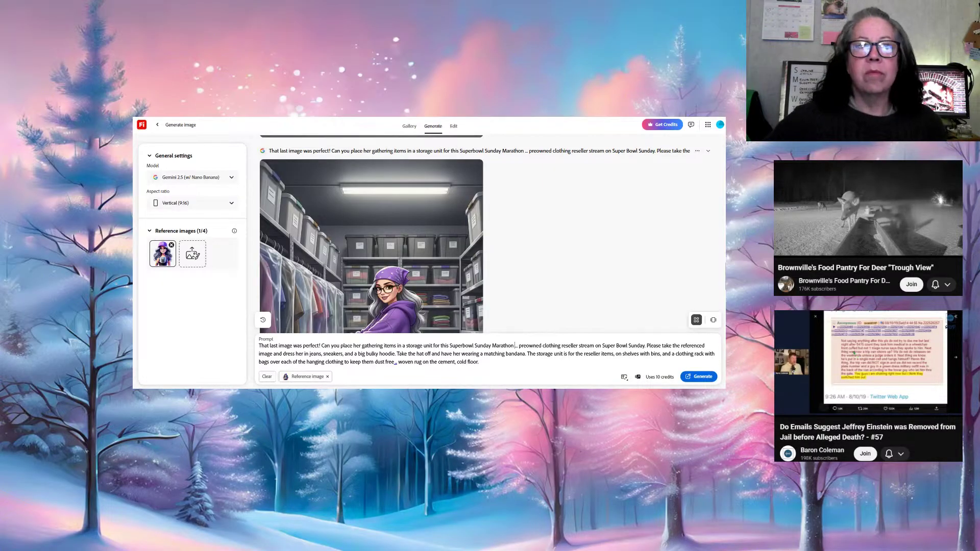
mouse_move(514, 264)
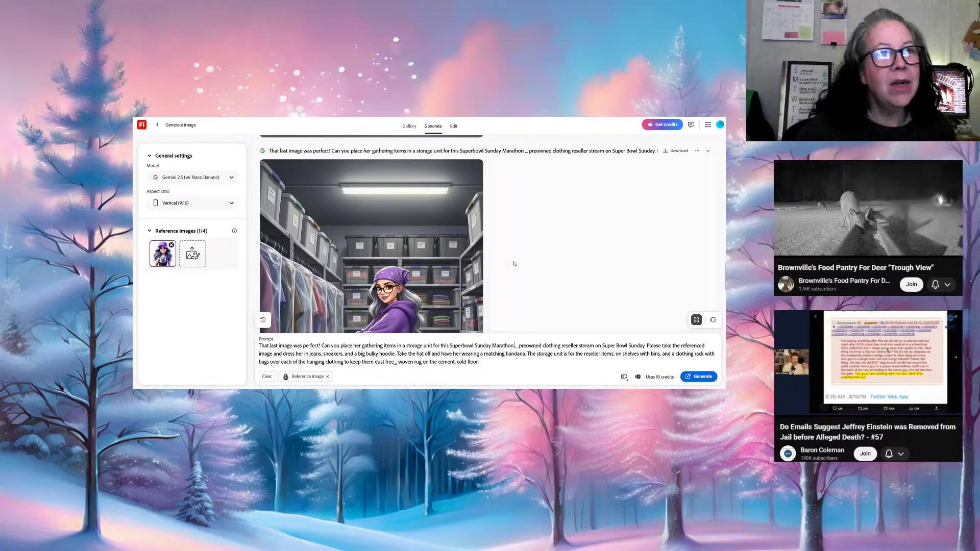
scroll(387, 240, down, 3)
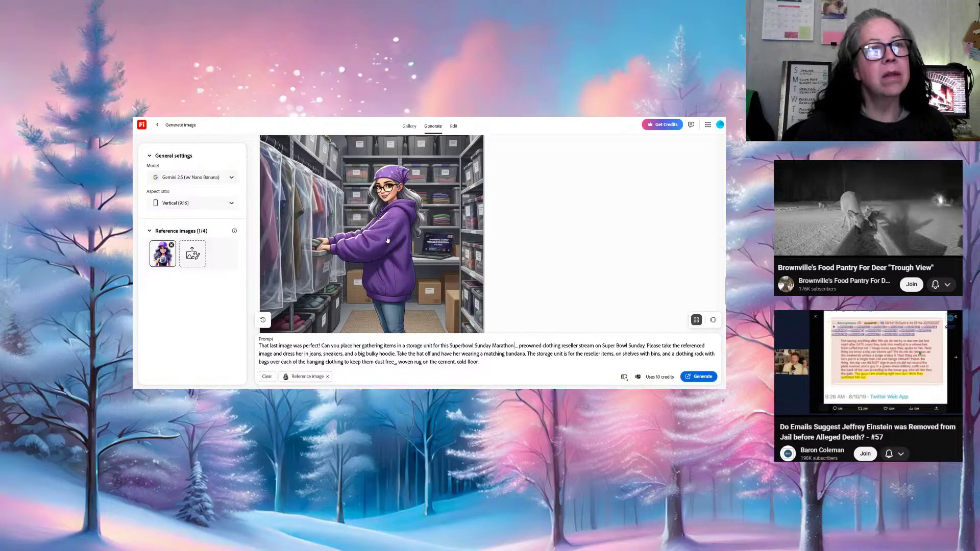
scroll(387, 240, down, 5)
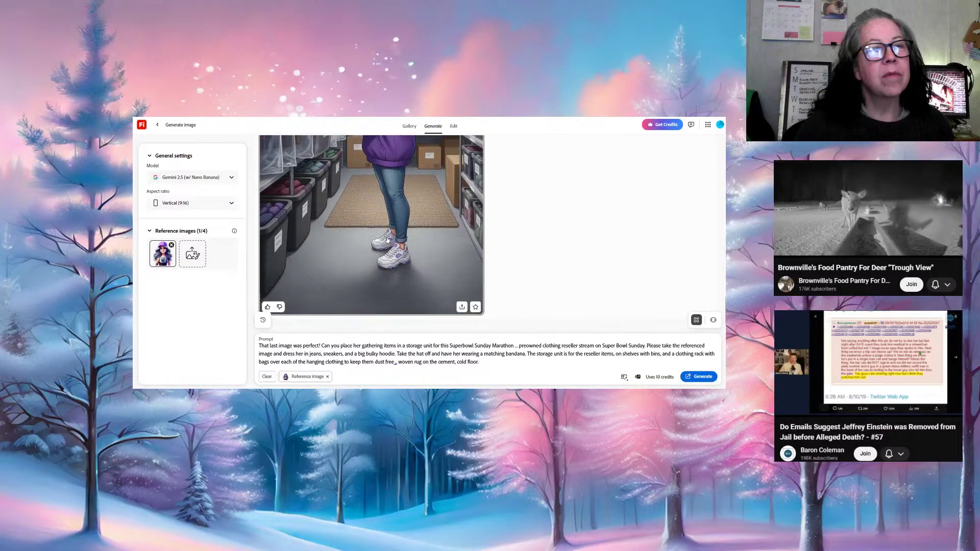
scroll(387, 240, up, 5)
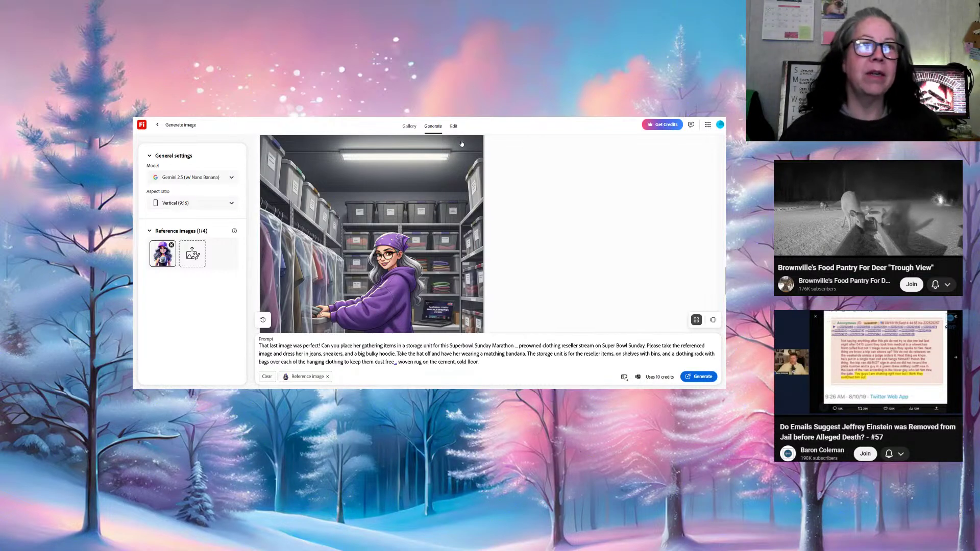
scroll(460, 245, down, 5)
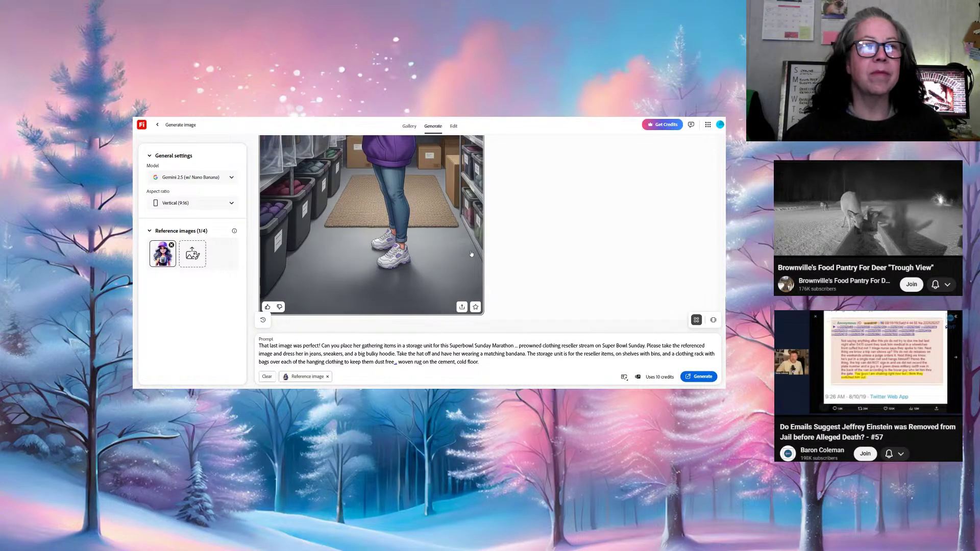
scroll(471, 253, down, 15)
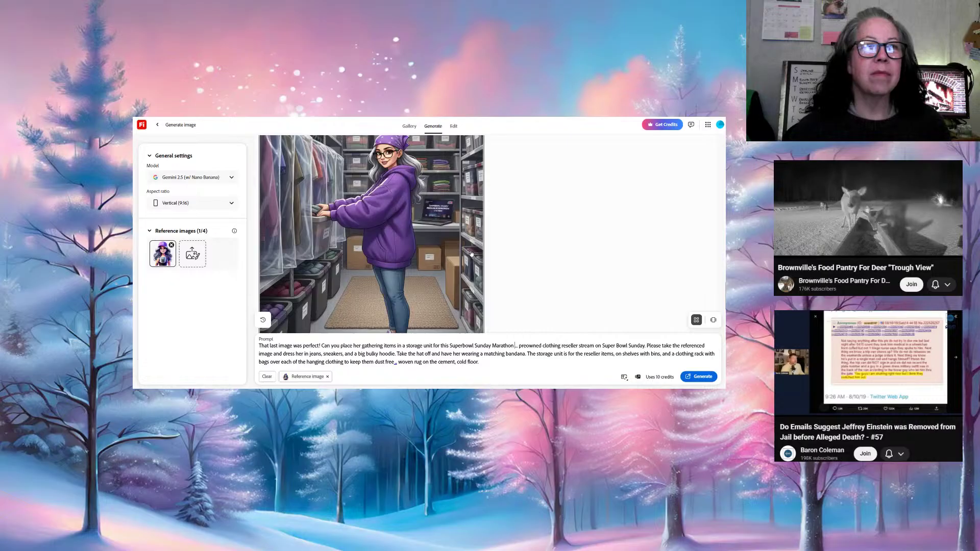
scroll(471, 254, down, 8)
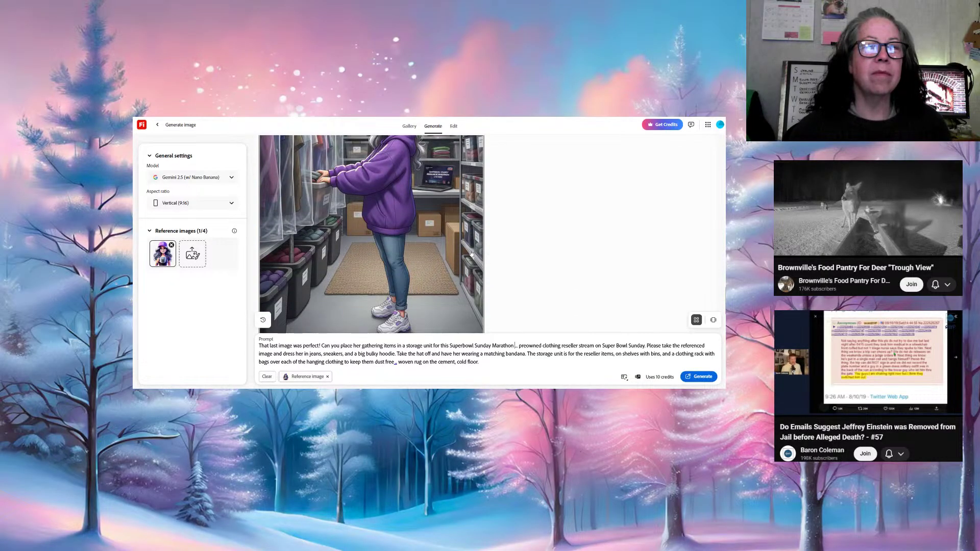
scroll(471, 253, down, 5)
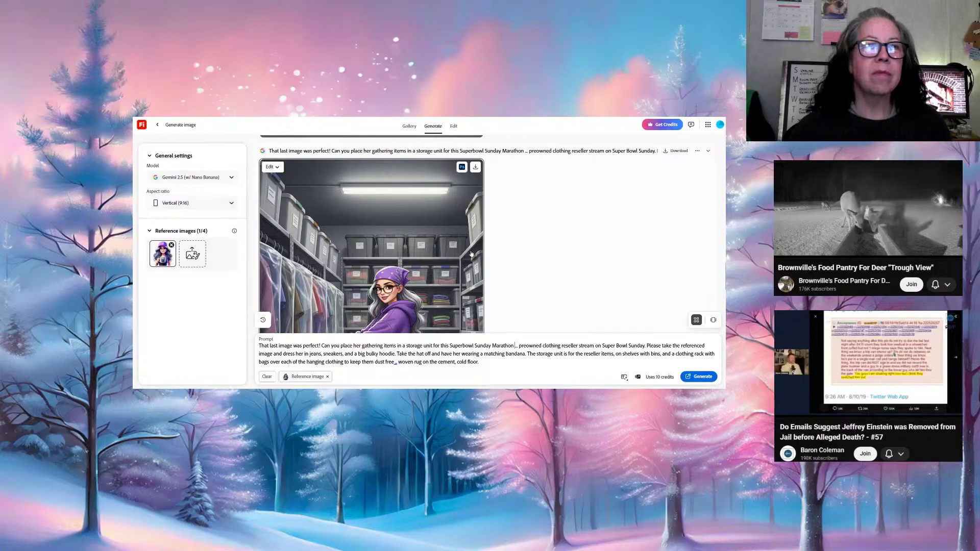
Download the generated storage unit image of the avatar in the purple hoodie and bandana
scroll(471, 254, up, 3)
scroll(479, 230, down, 4)
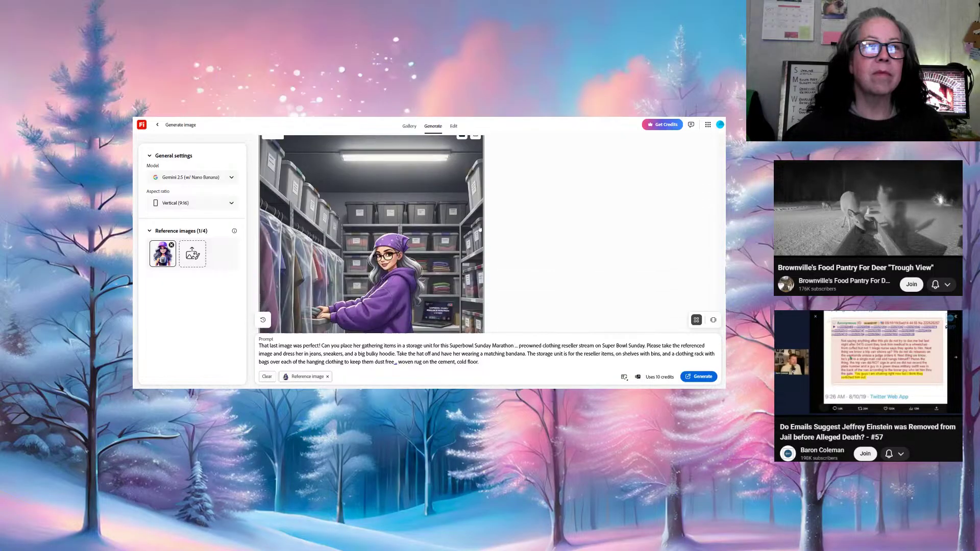
scroll(480, 229, up, 2)
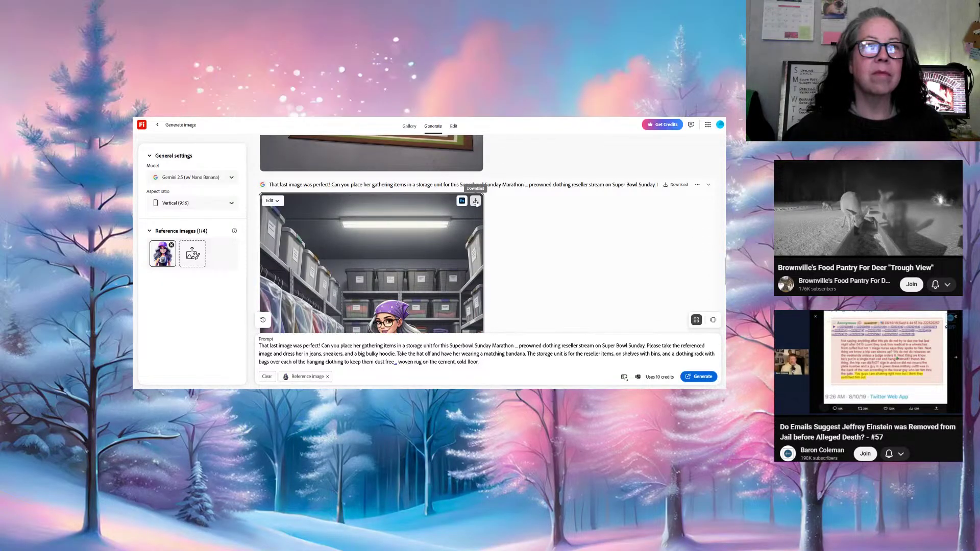
click(475, 202)
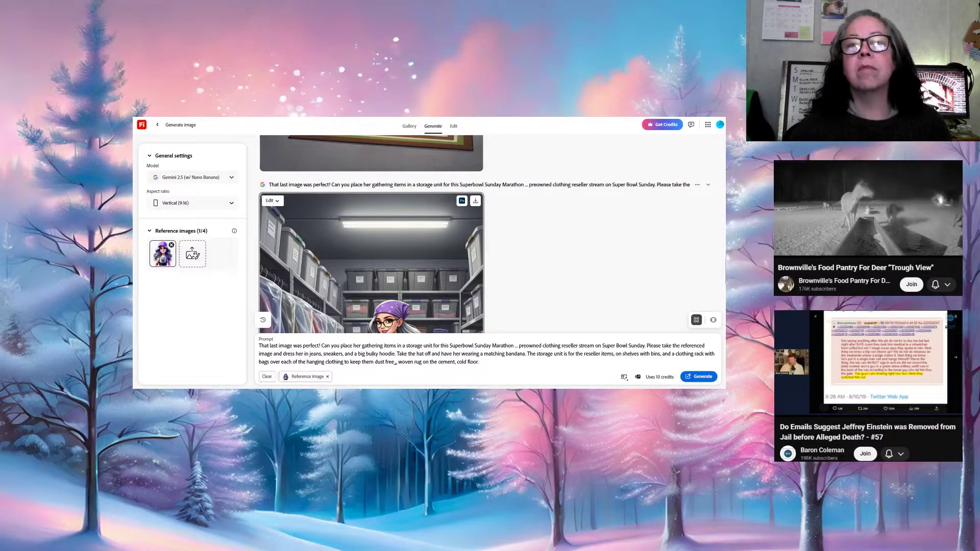
Examine the hoodie image again, checking the avatar, the clothing rack, the laptop, the rug and the floor
scroll(505, 242, down, 1)
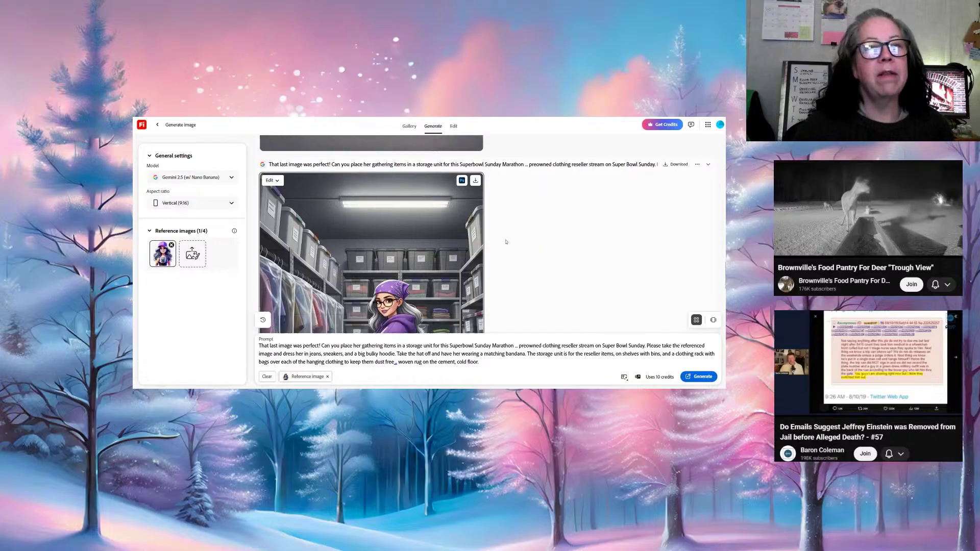
scroll(506, 242, down, 3)
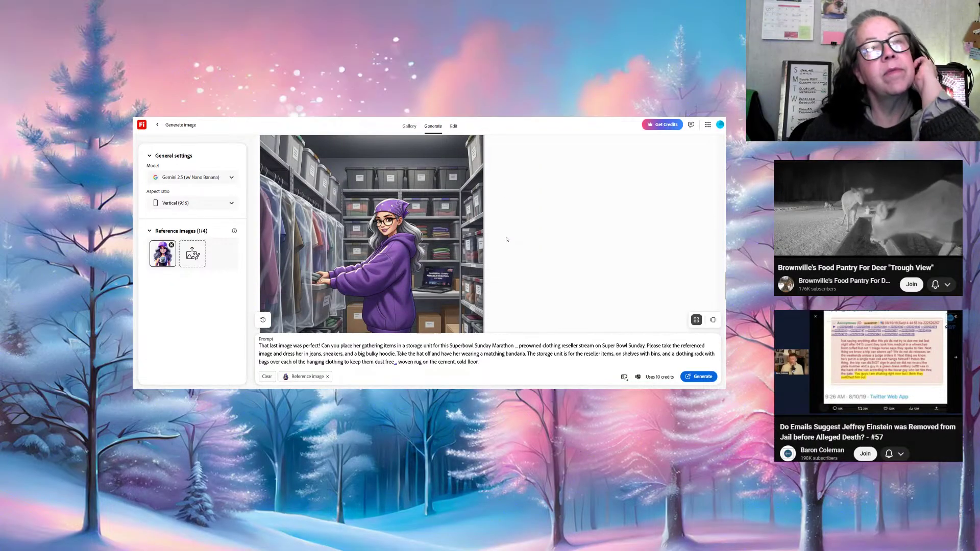
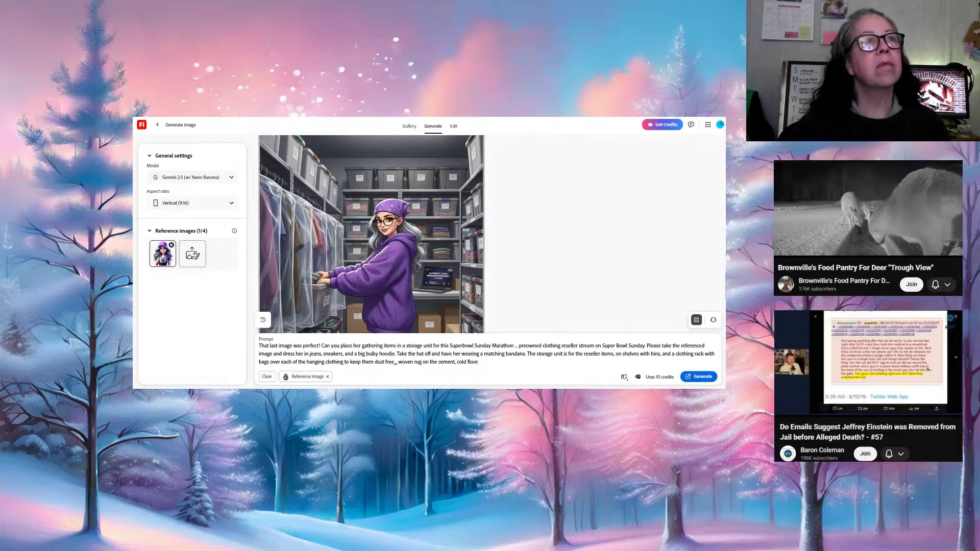
scroll(369, 231, down, 3)
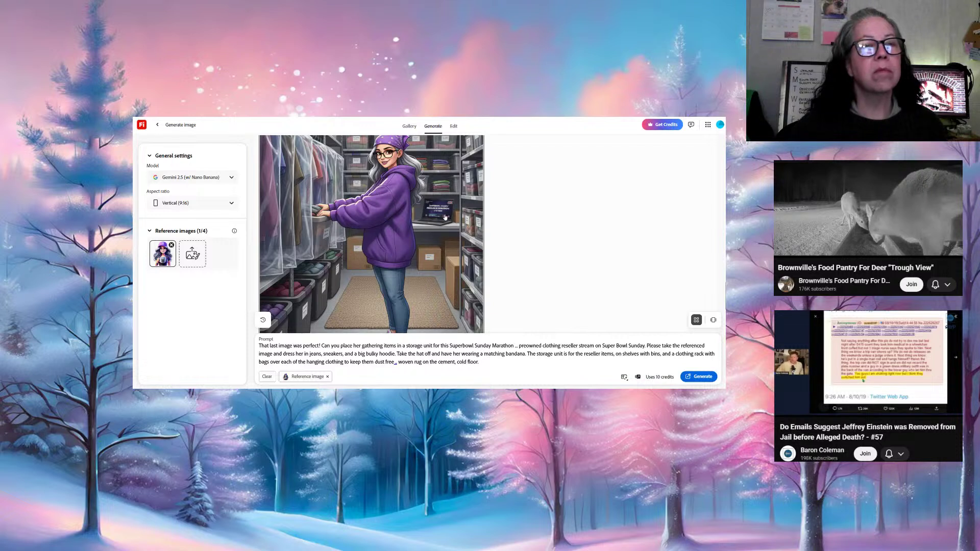
scroll(445, 218, down, 5)
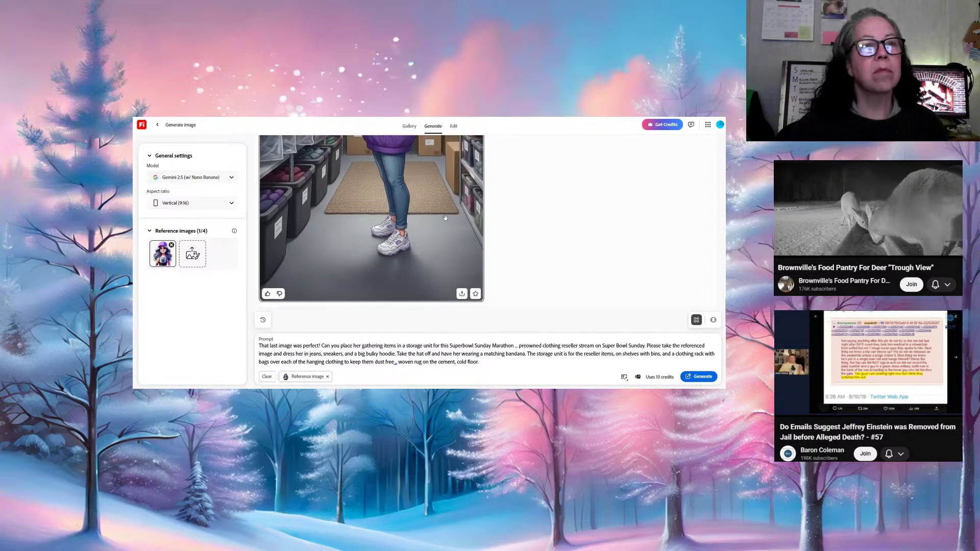
scroll(445, 217, up, 5)
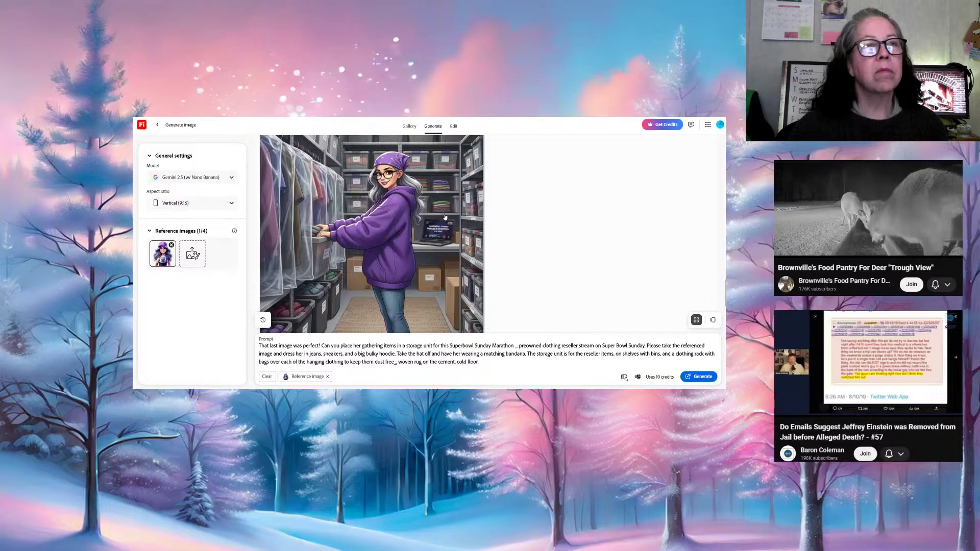
scroll(445, 217, down, 5)
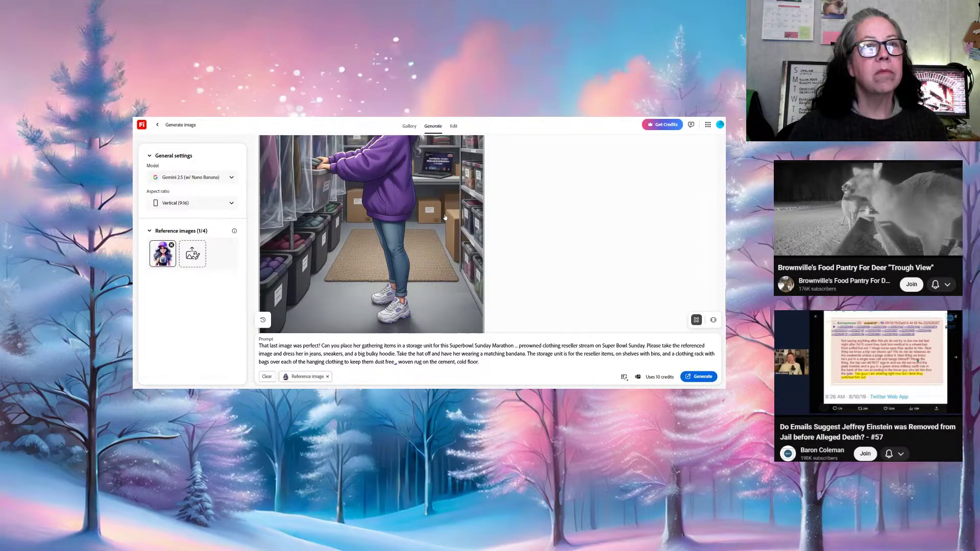
Download the earlier storage unit image of the avatar in a purple cap holding a bin on the football rug
scroll(445, 217, up, 7)
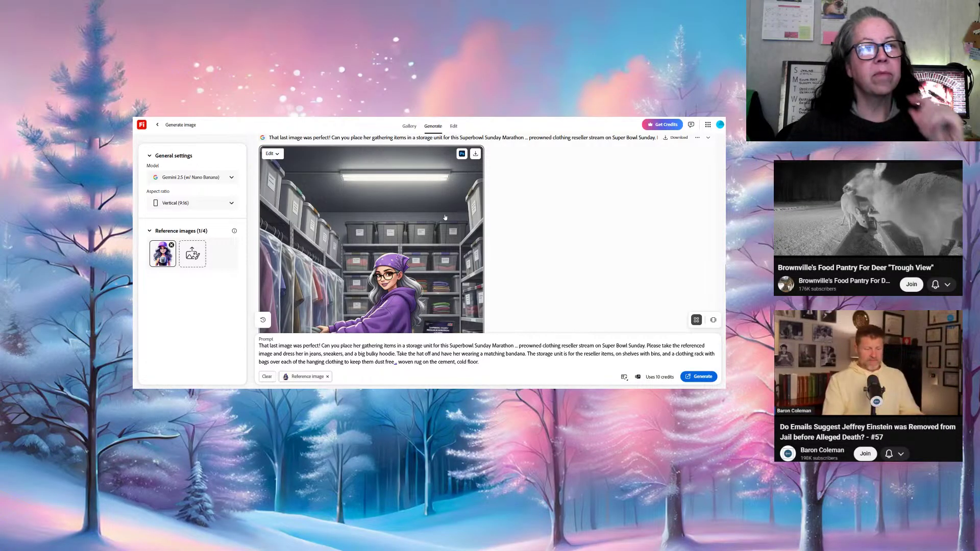
scroll(444, 218, up, 5)
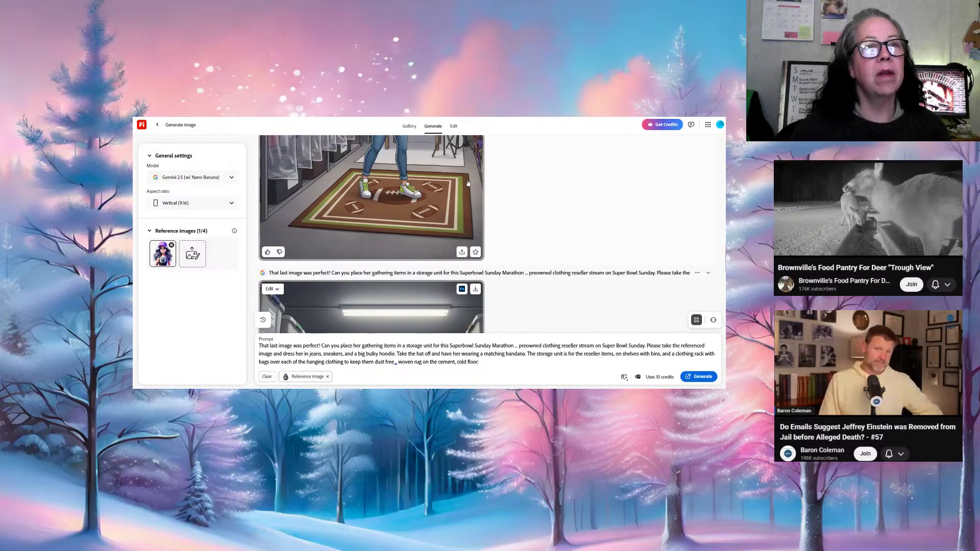
scroll(455, 173, up, 3)
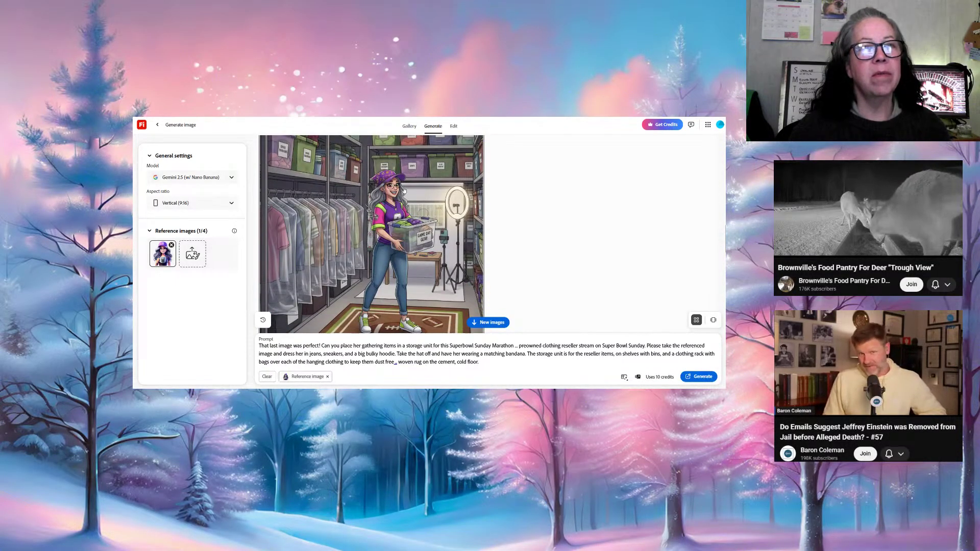
scroll(408, 207, up, 2)
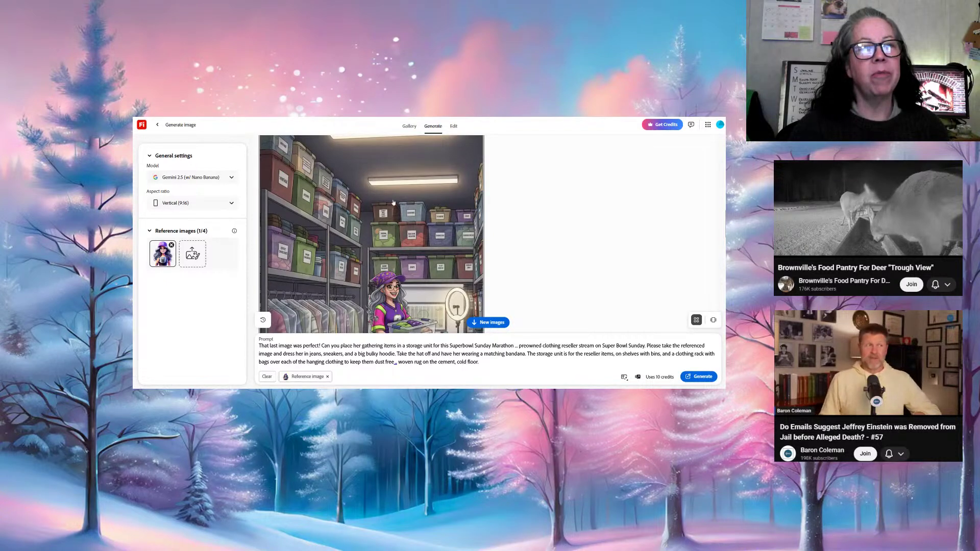
scroll(413, 277, down, 3)
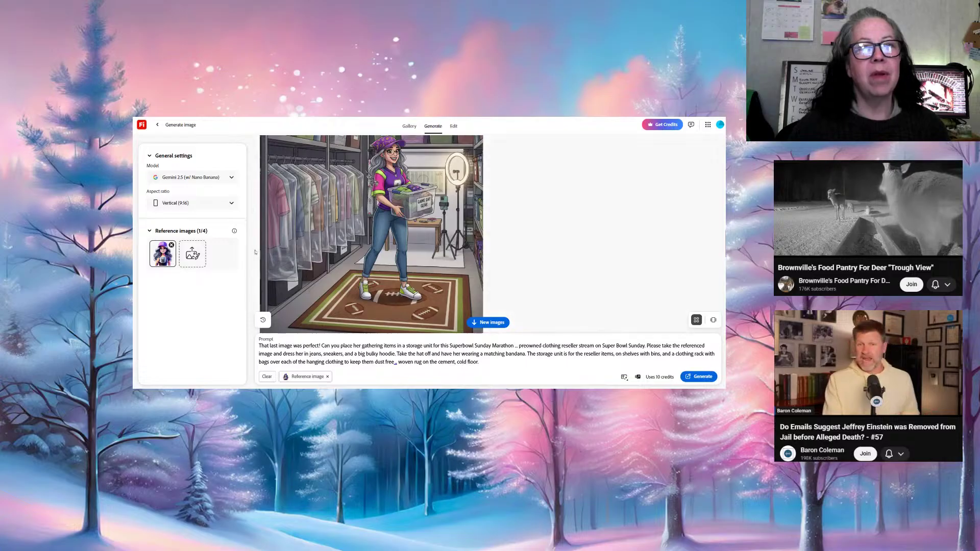
scroll(404, 248, down, 4)
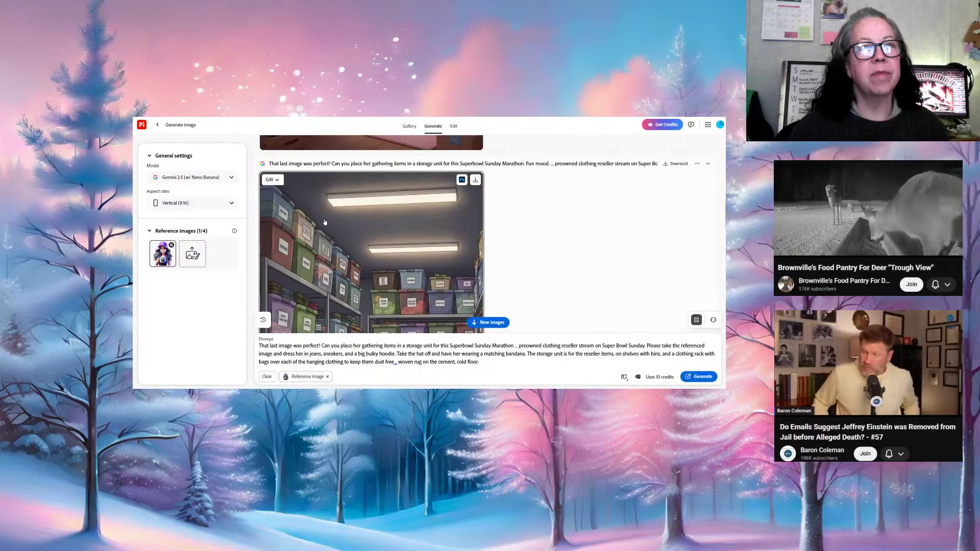
click(475, 180)
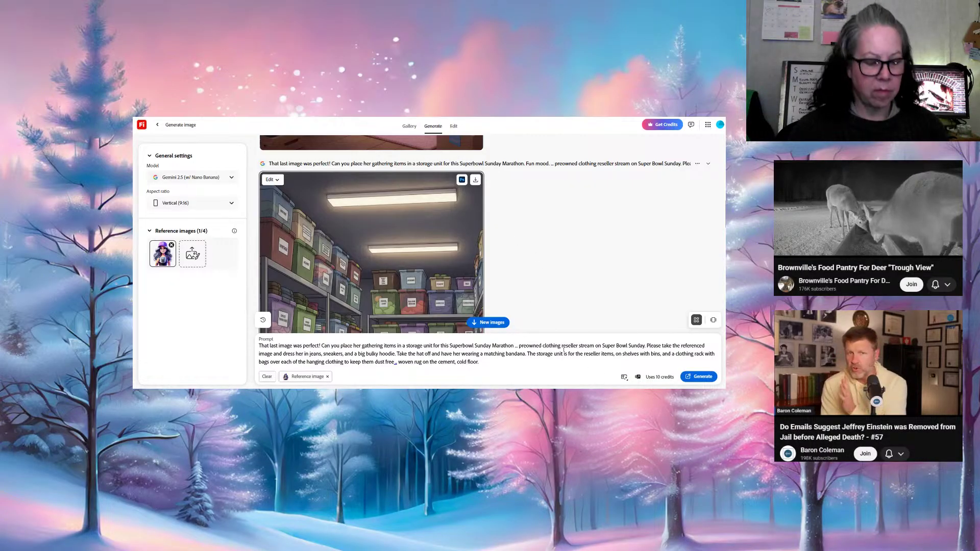
click(565, 352)
text(is)
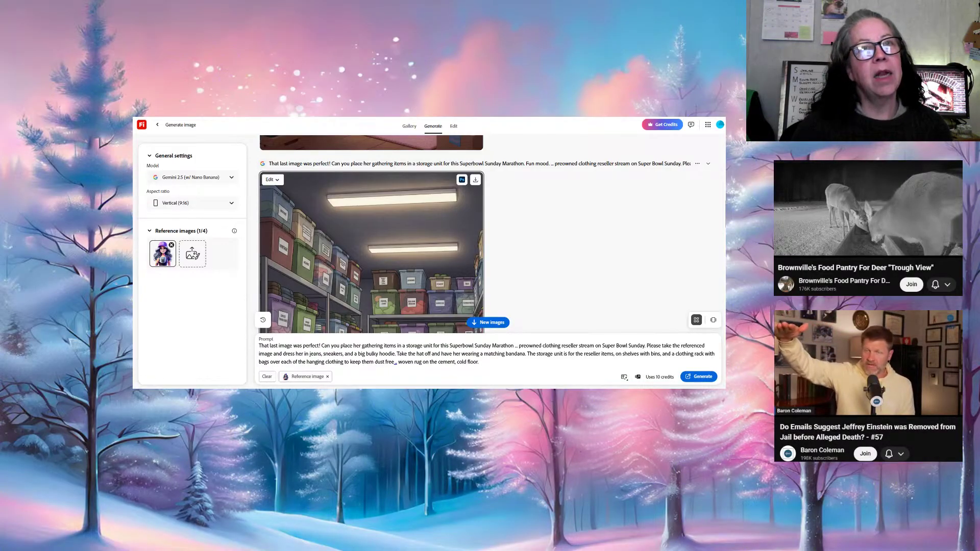
Check the live stream and its chat on YouTube and return to the Firefly image page
key(ctrl+Tab)
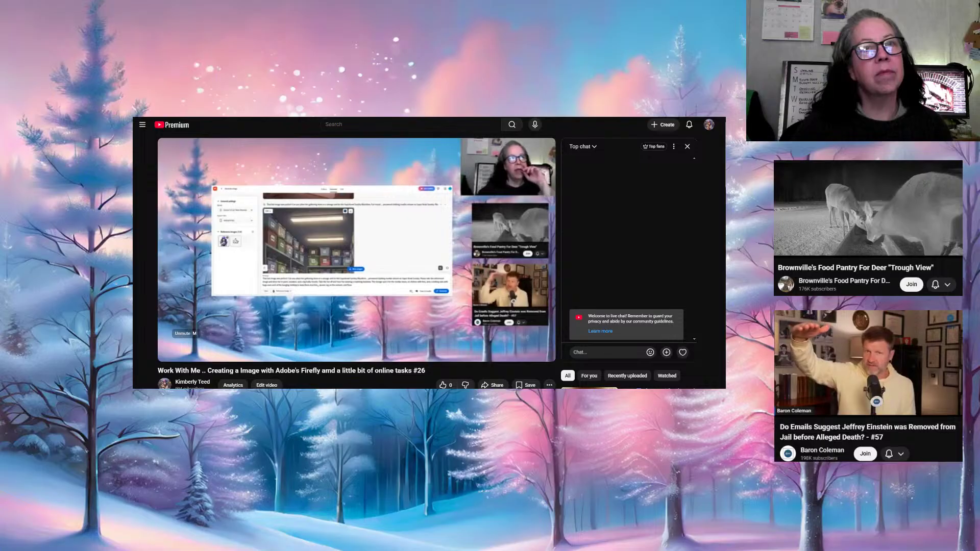
key(ctrl+shift+Tab)
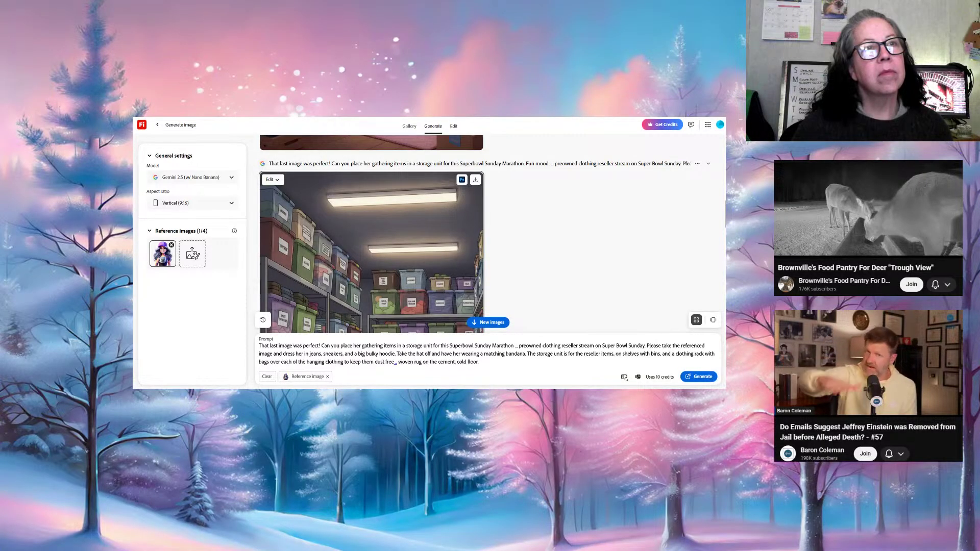
Switch to the SuperMario0004 Twitch stream and send "!fish" in its chat
key(ctrl+Tab)
key(ctrl+Tab)
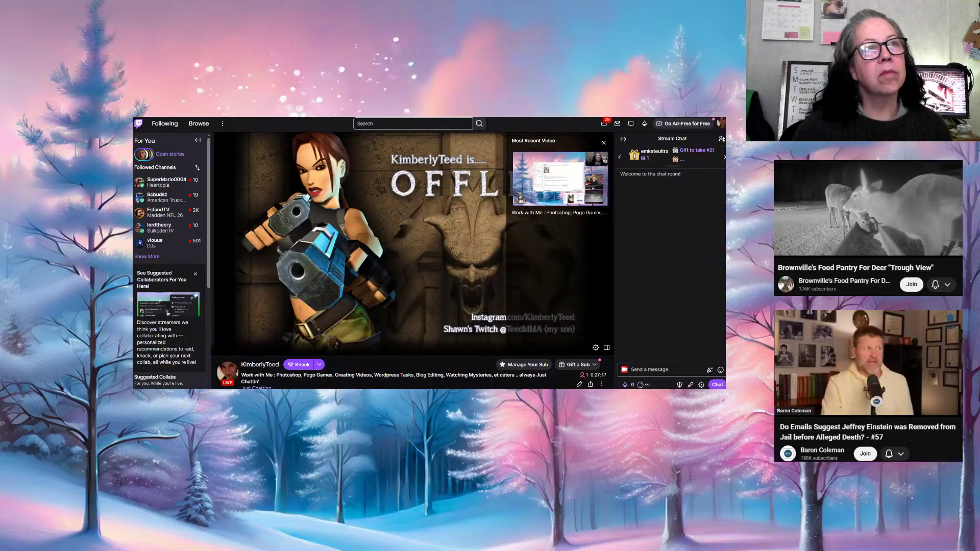
key(ctrl+Tab)
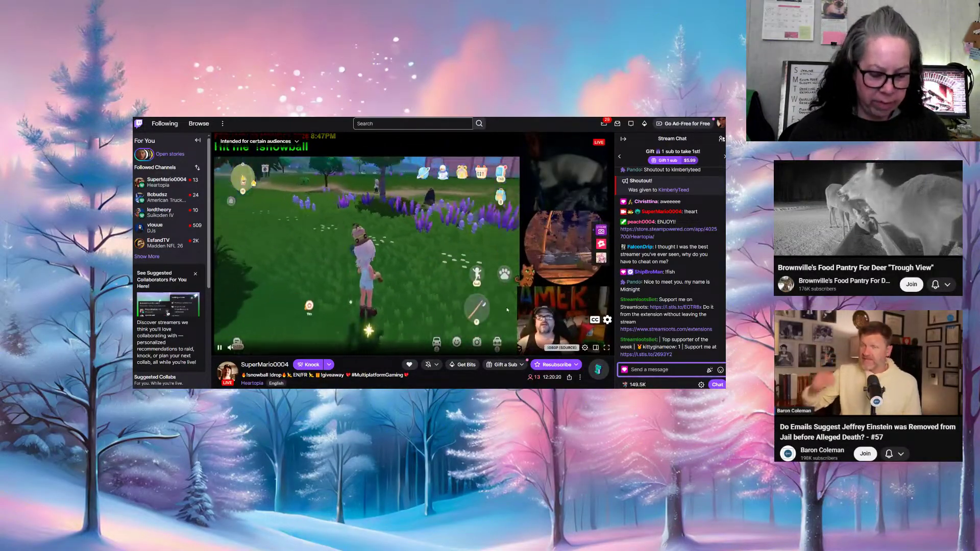
text(!fish)
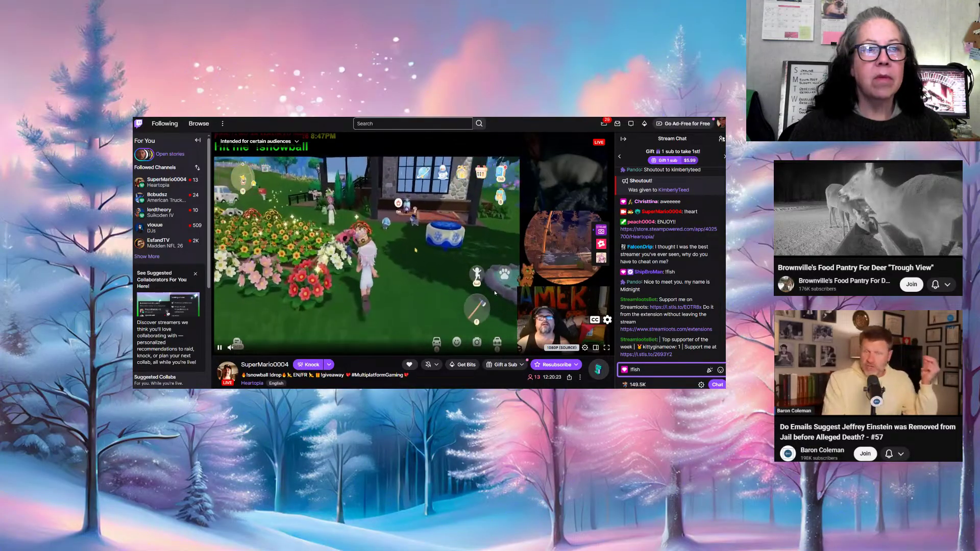
key(Return)
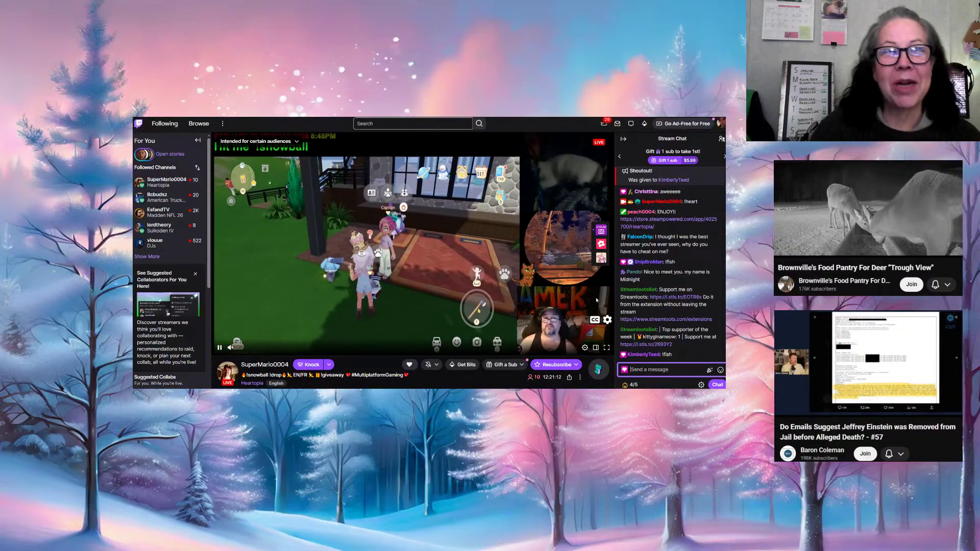
Leave the Twitch stream and open a new browser tab
key(ctrl+Tab)
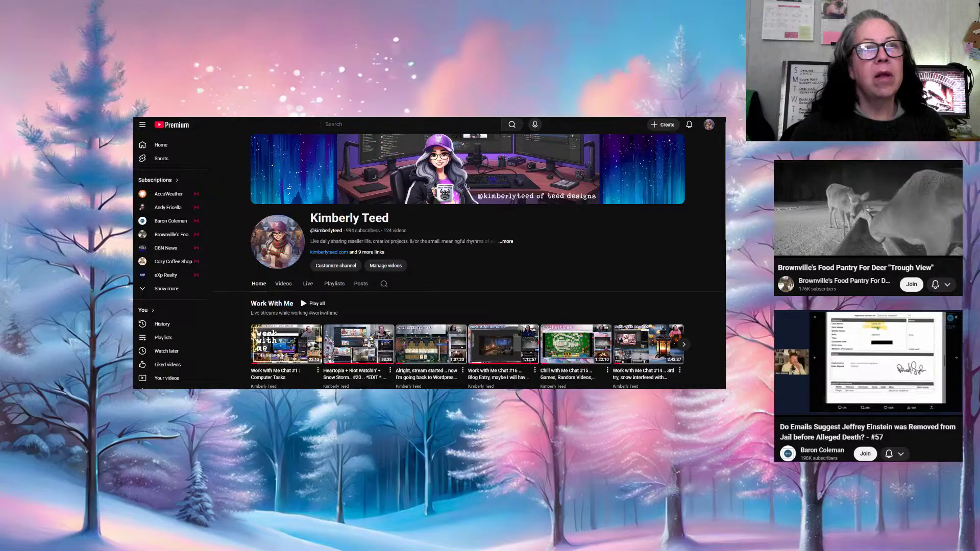
key(ctrl+t)
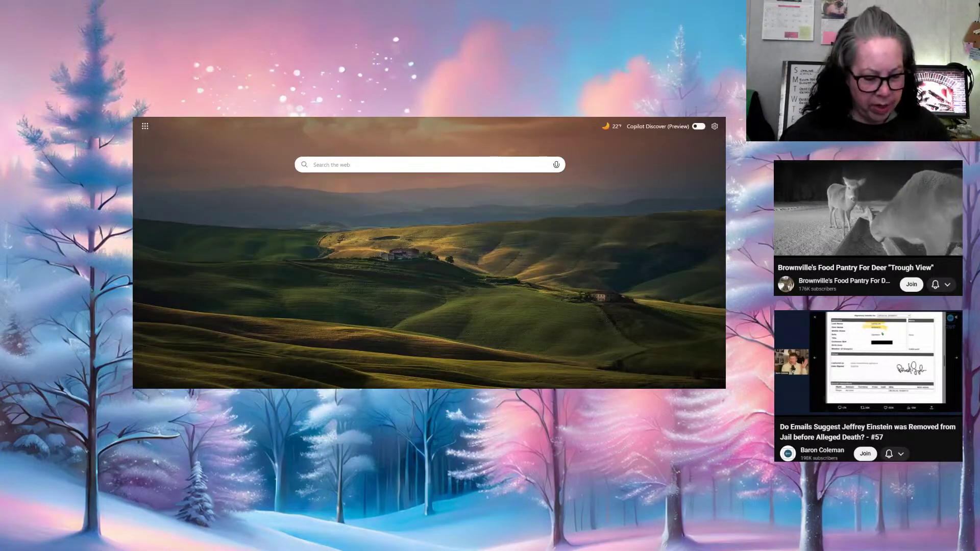
text(adobe)
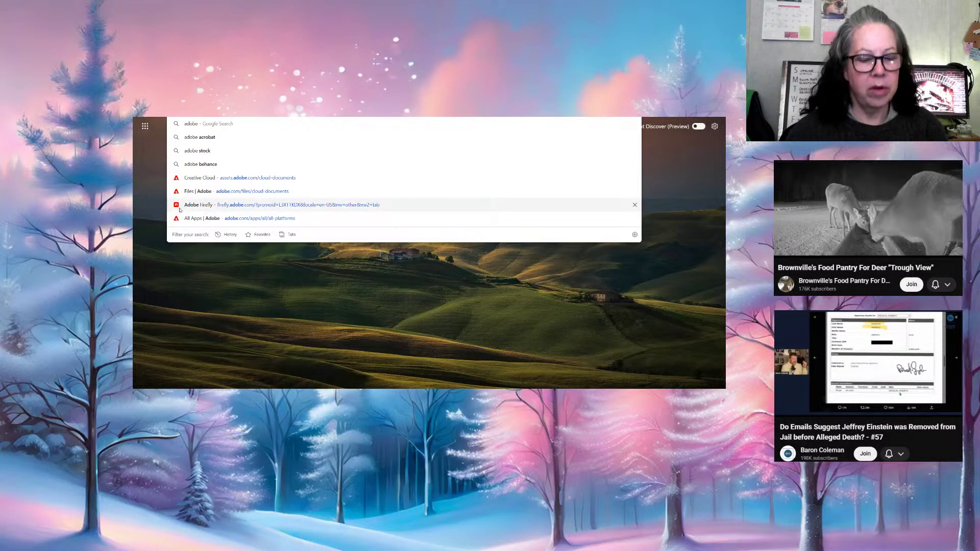
key(BackSpace)
key(BackSpace)
key(BackSpace)
key(BackSpace)
key(BackSpace)
key(BackSpace)
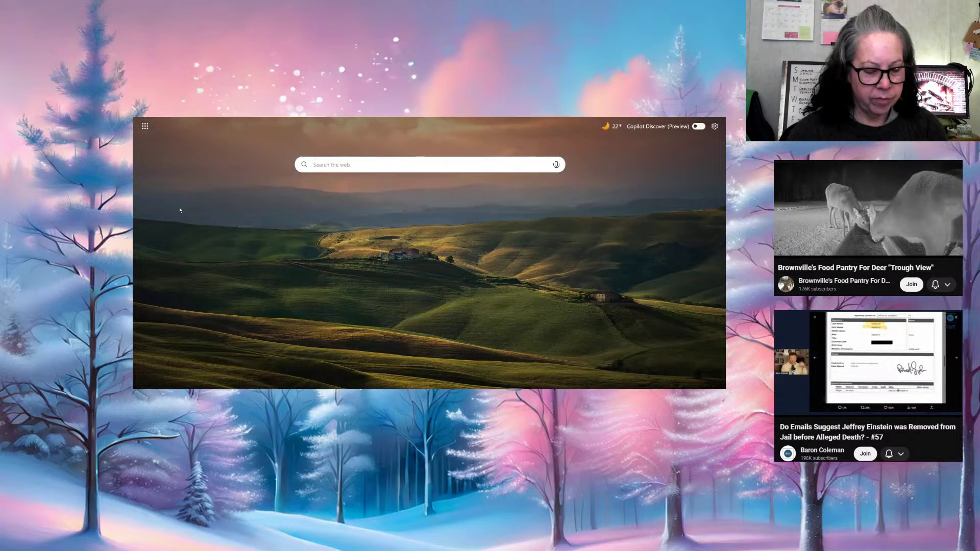
Open Adobe Firefly's full image generation page and set the aspect ratio to Ultra Wide (21:9)
text(fire)
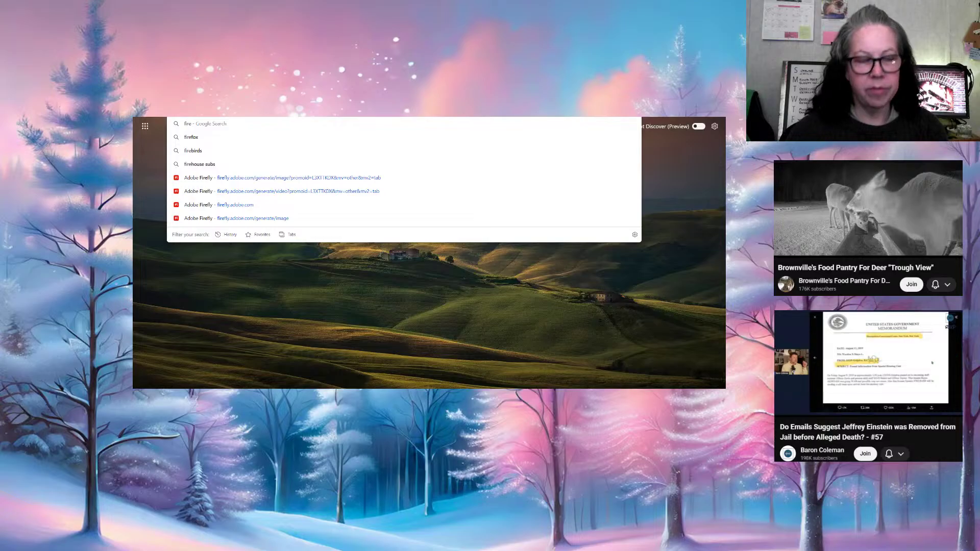
key(Return)
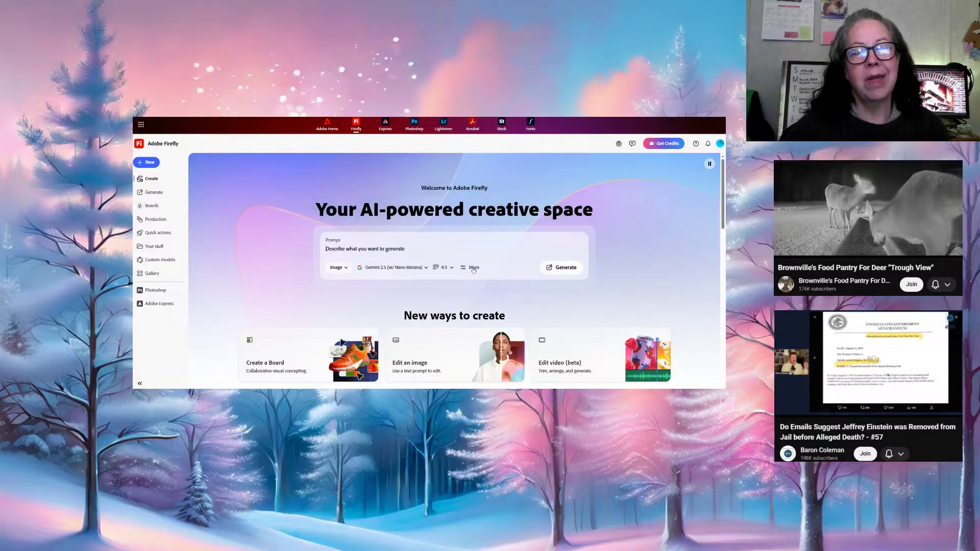
click(473, 268)
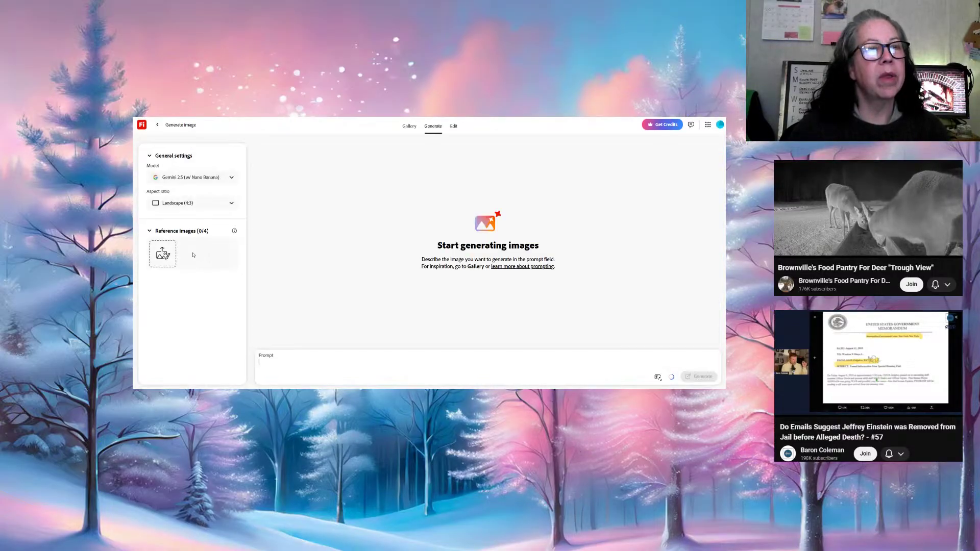
click(232, 204)
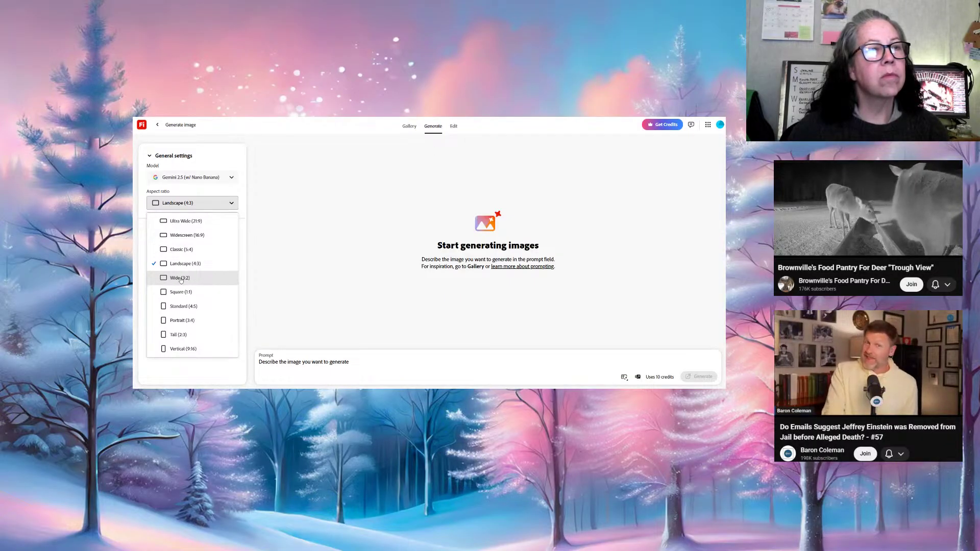
click(182, 222)
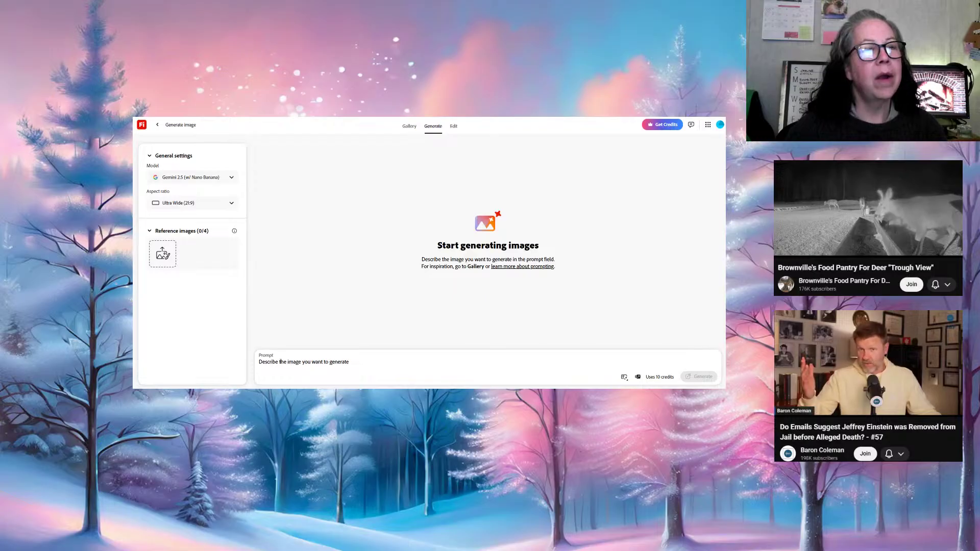
Begin the image prompt with "For my"
click(304, 362)
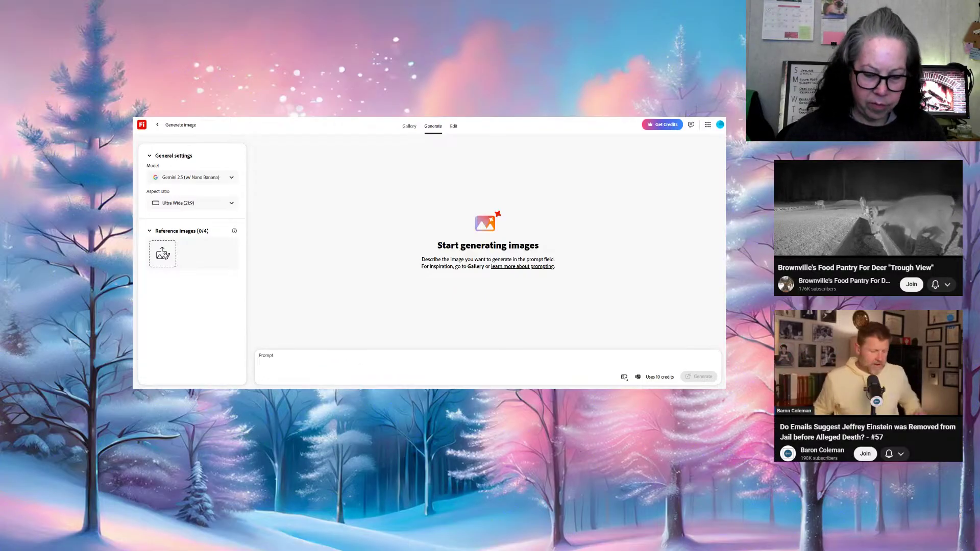
text(t)
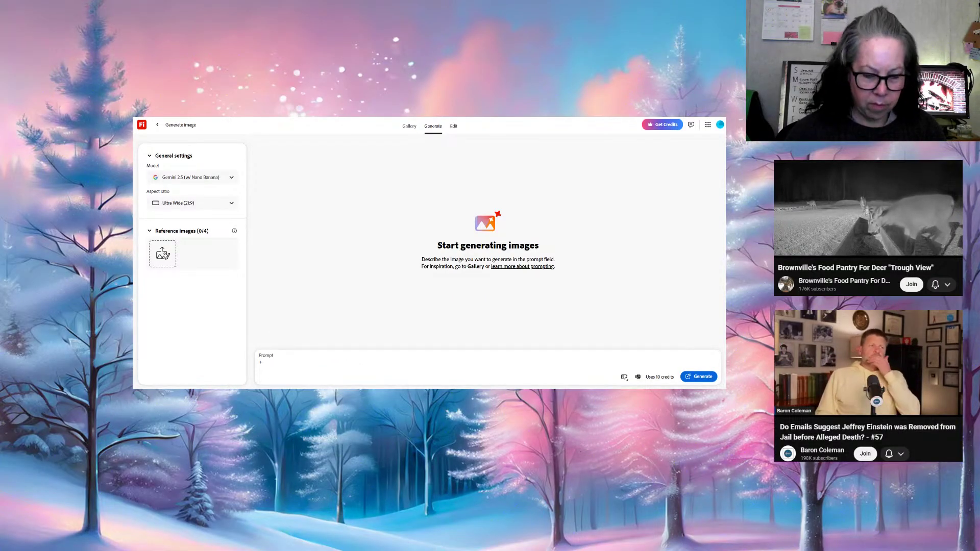
key(BackSpace)
text(For)
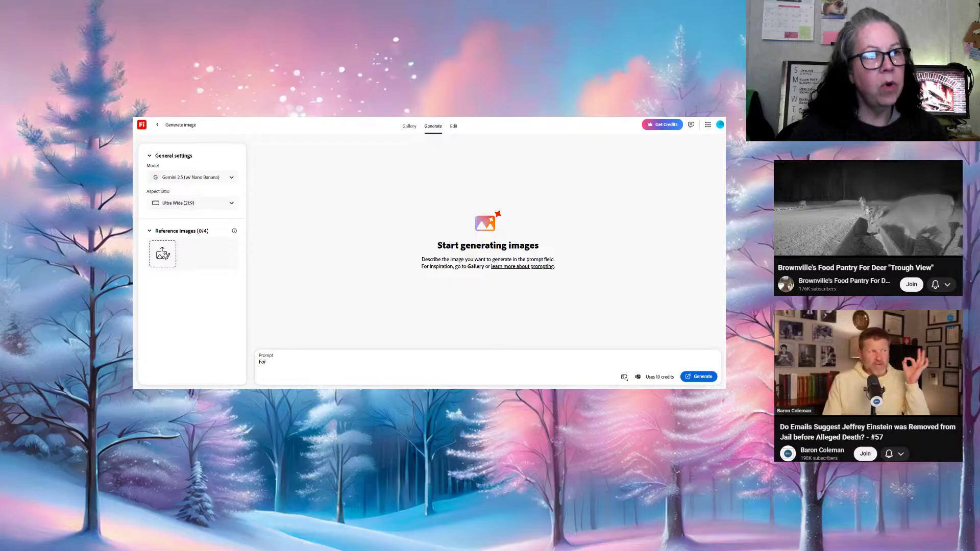
text( my)
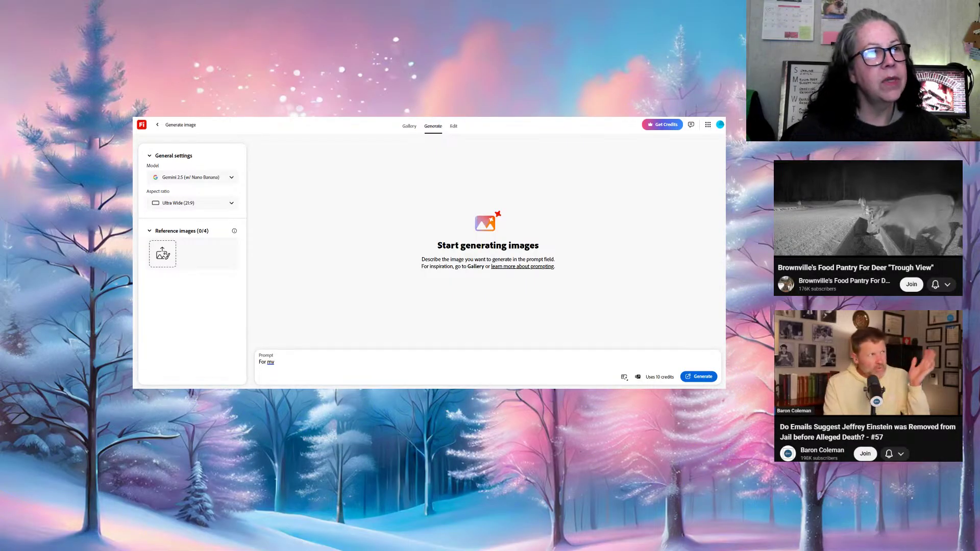
Add the cartoon woman in the purple hat from the device as a reference image
click(164, 254)
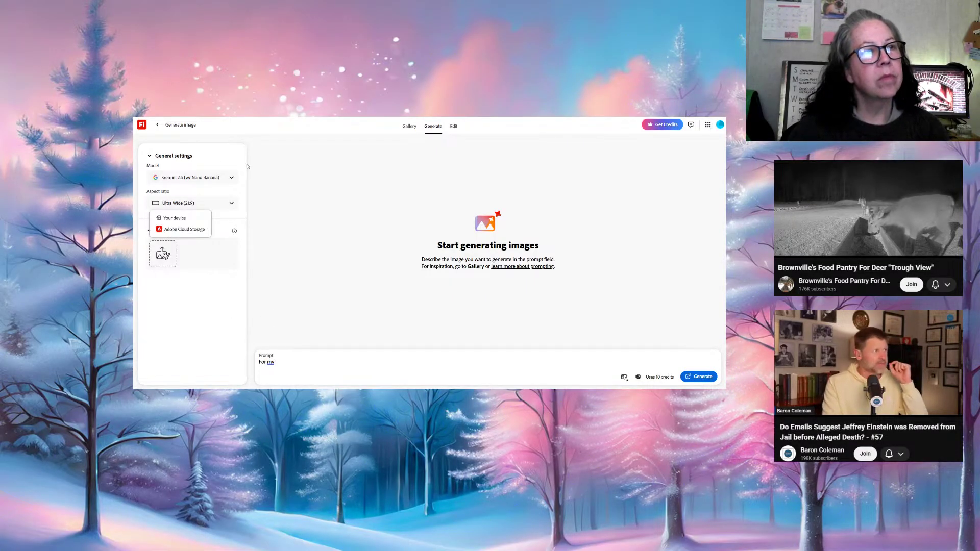
click(184, 219)
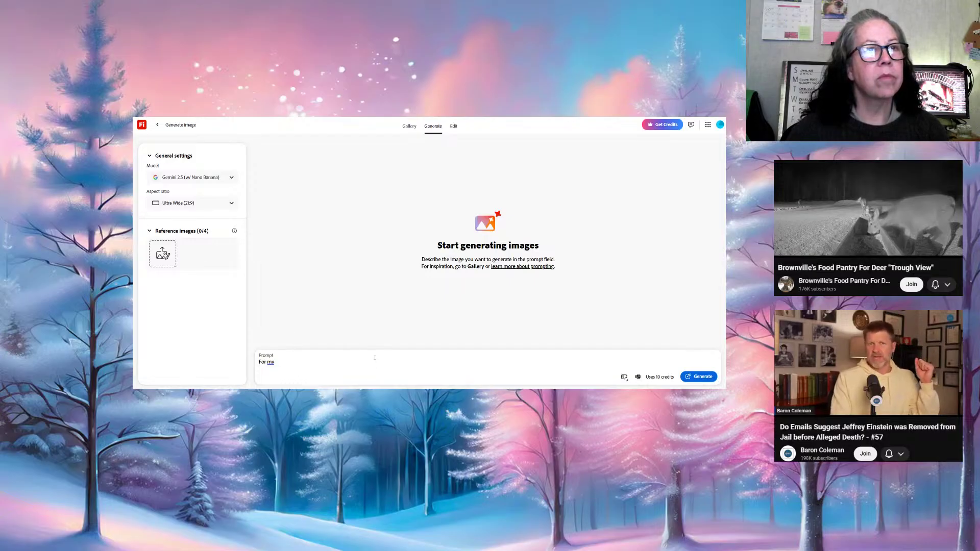
key(ctrl+v)
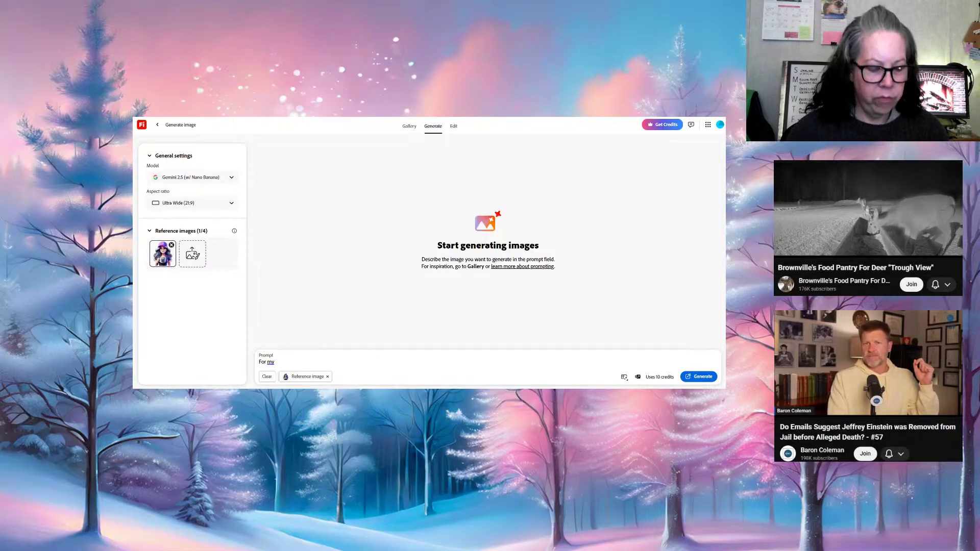
Continue the prompt so it reads "For my YouTube header banner image"
text(Yout)
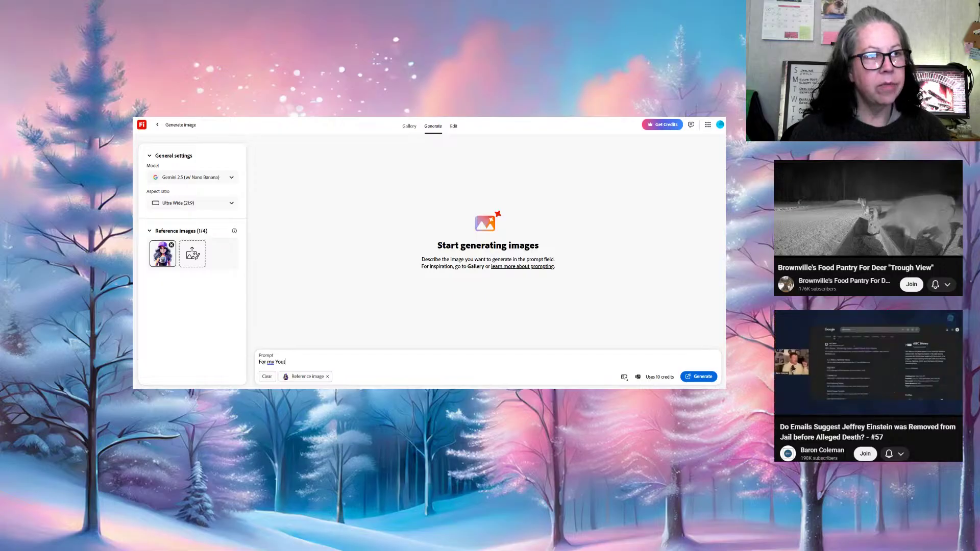
text(Tube )
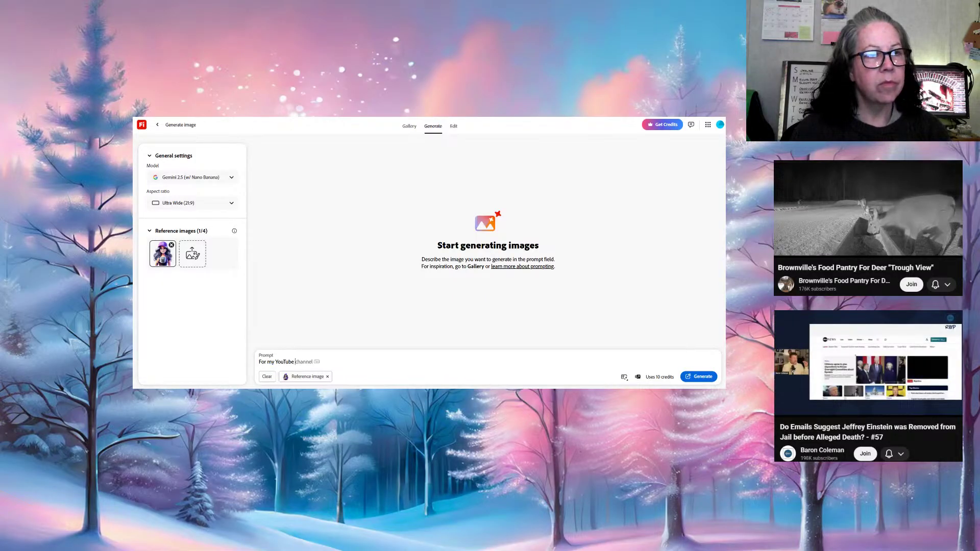
text(hea)
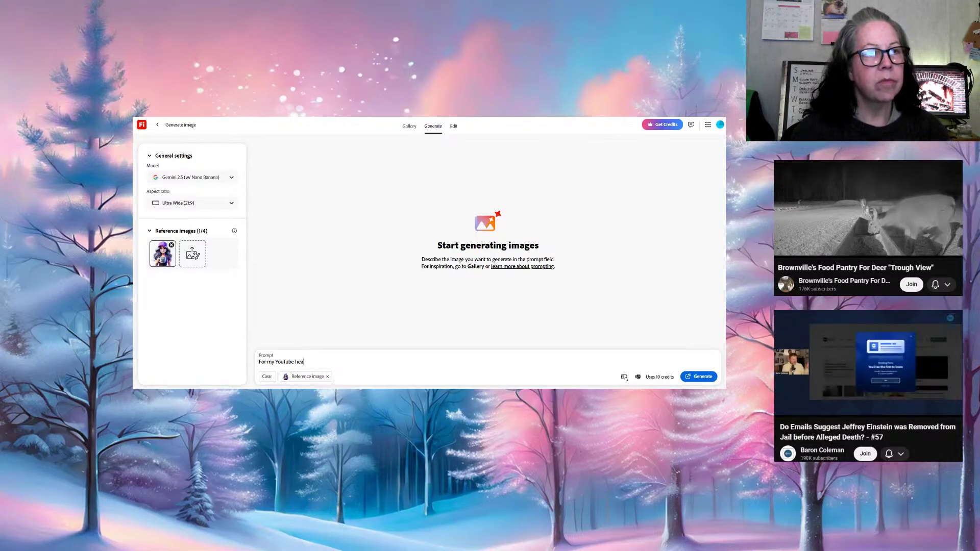
text(der,)
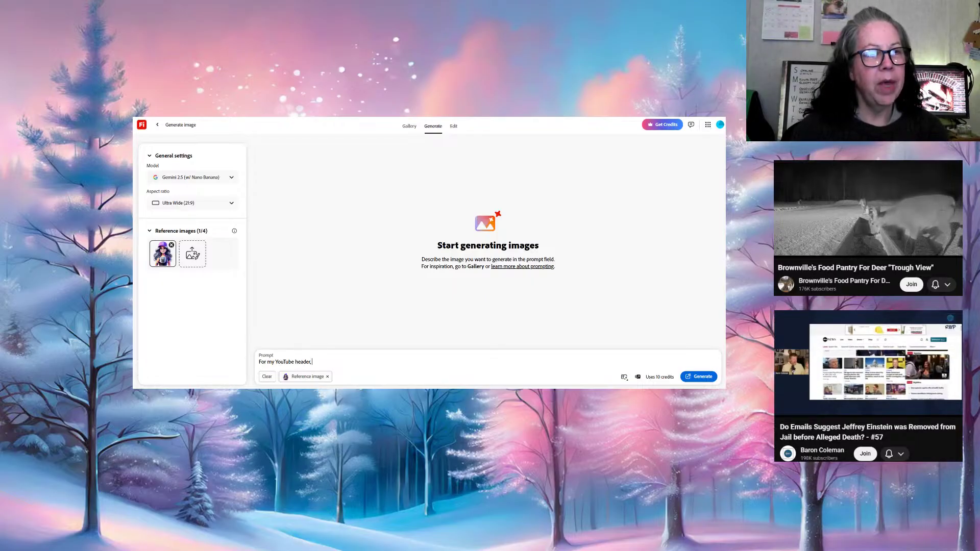
key(BackSpace)
key(BackSpace)
key(BackSpace)
key(BackSpace)
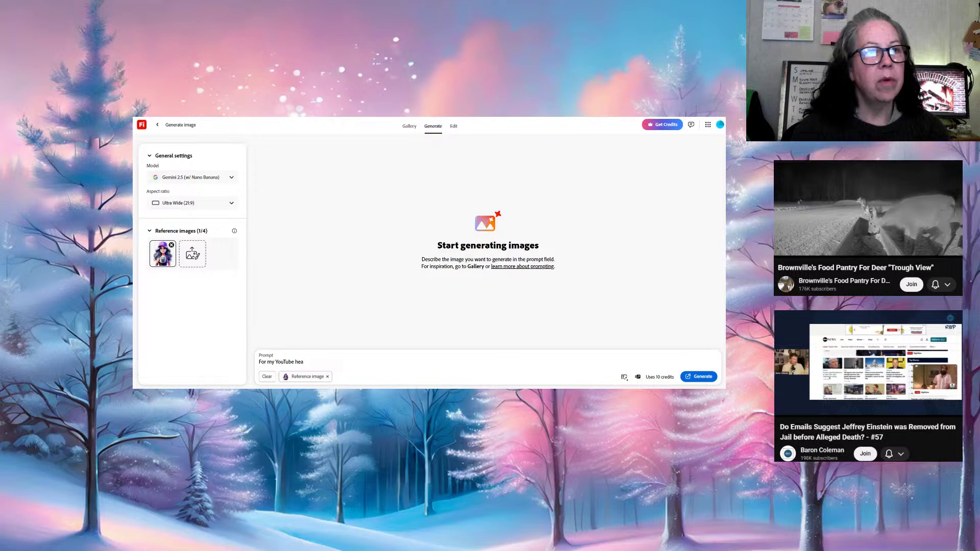
text(der)
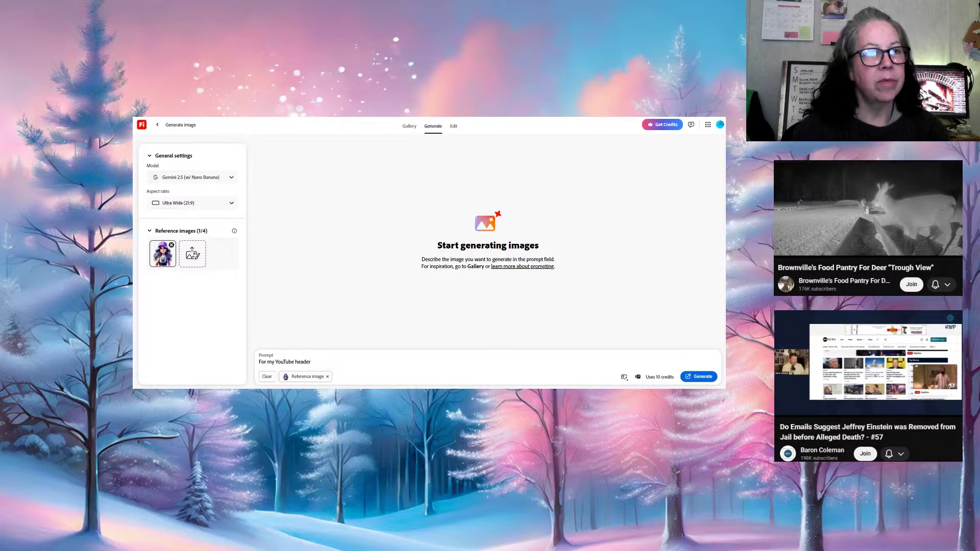
text( banner )
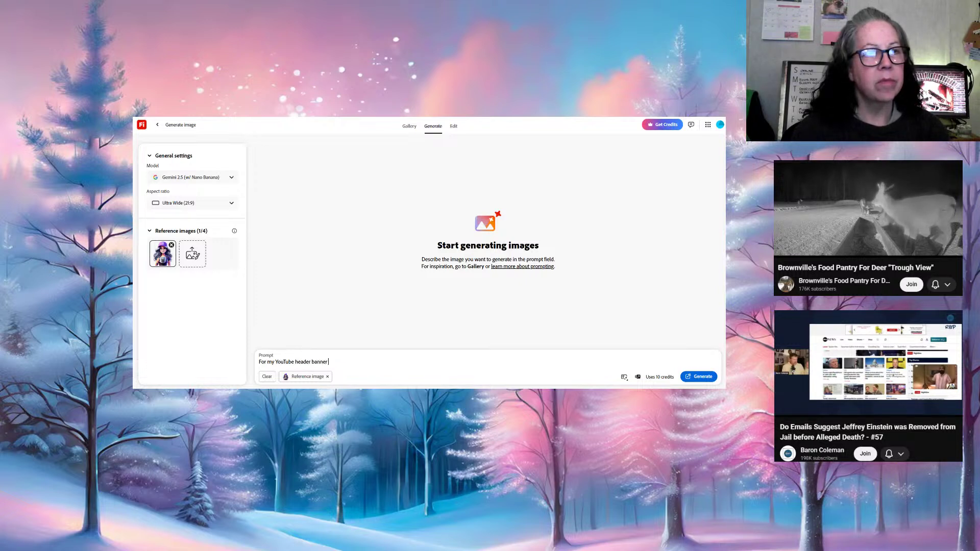
text(image)
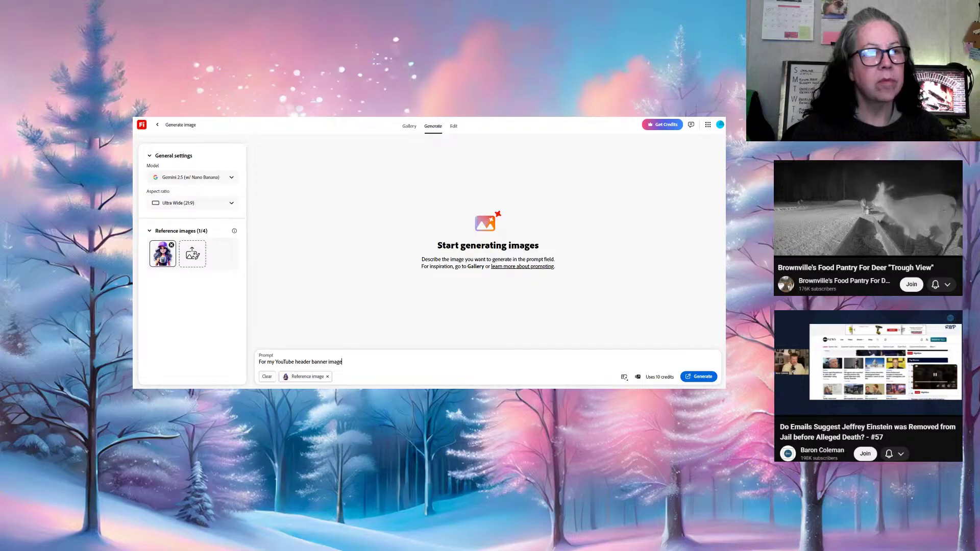
text(, ()
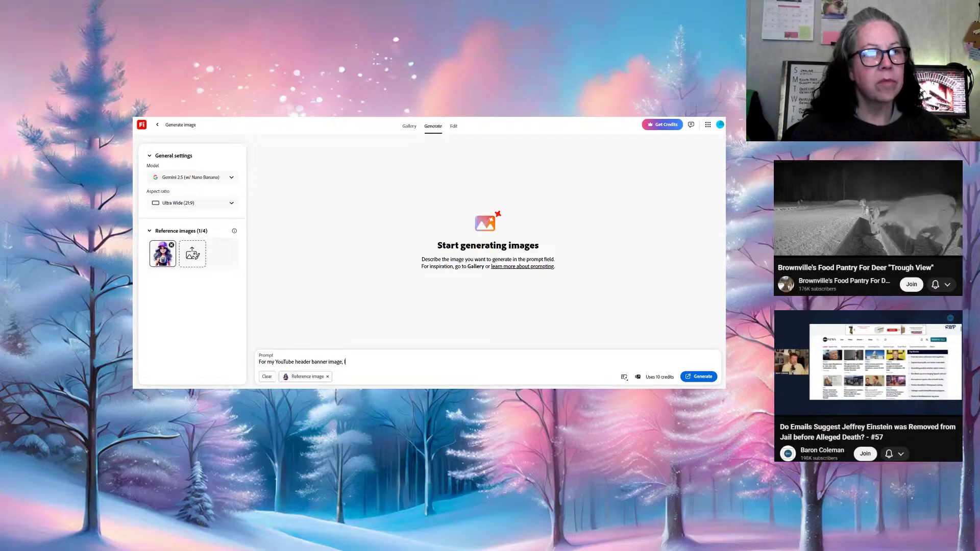
text( need on)
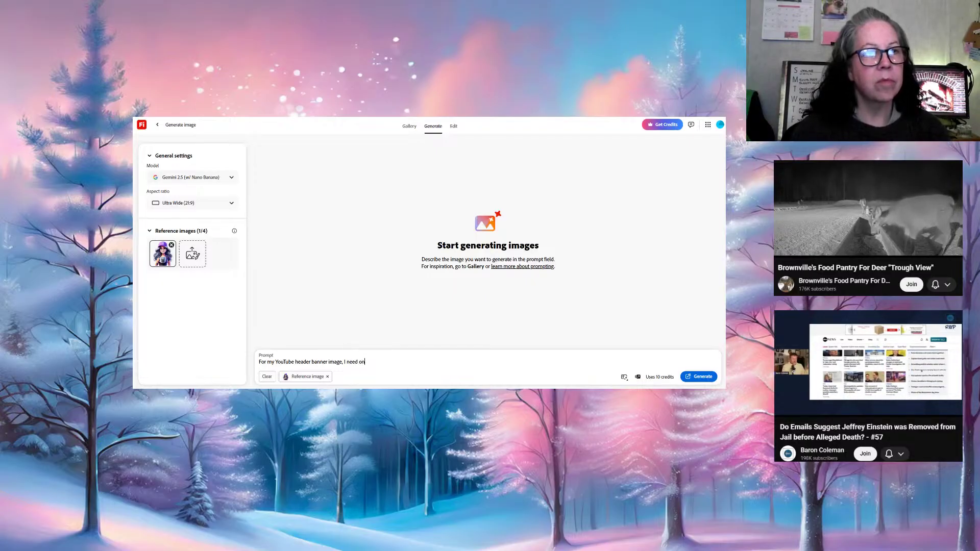
text(e for my)
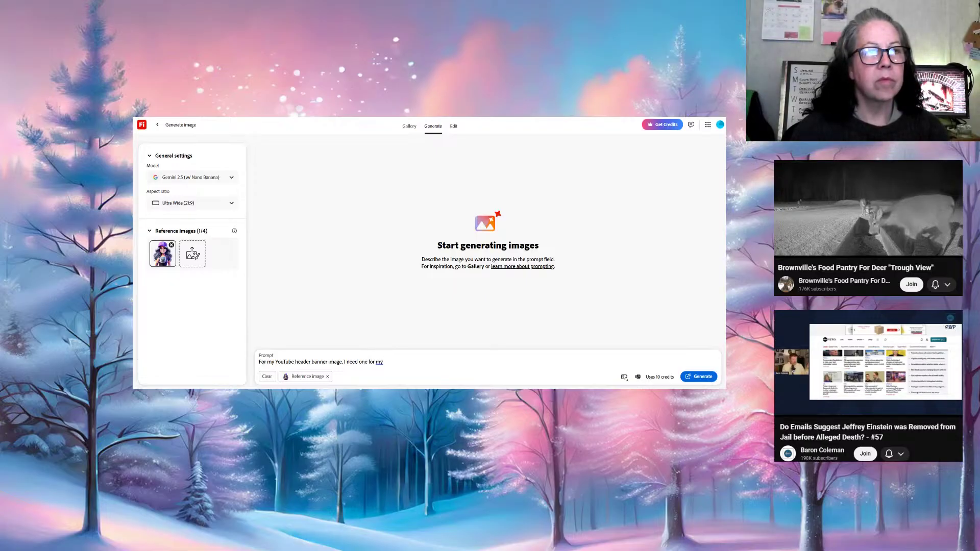
key(BackSpace)
key(BackSpace)
key(BackSpace)
key(BackSpace)
key(BackSpace)
key(BackSpace)
key(BackSpace)
key(BackSpace)
key(BackSpace)
key(BackSpace)
key(BackSpace)
key(BackSpace)
key(BackSpace)
key(BackSpace)
key(BackSpace)
key(BackSpace)
key(BackSpace)
key(BackSpace)
key(BackSpace)
key(BackSpace)
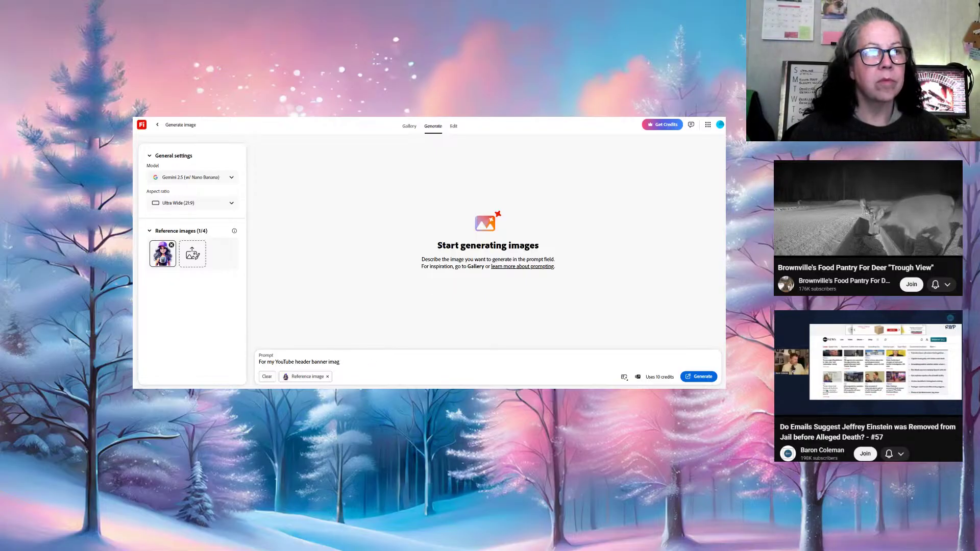
text(e)
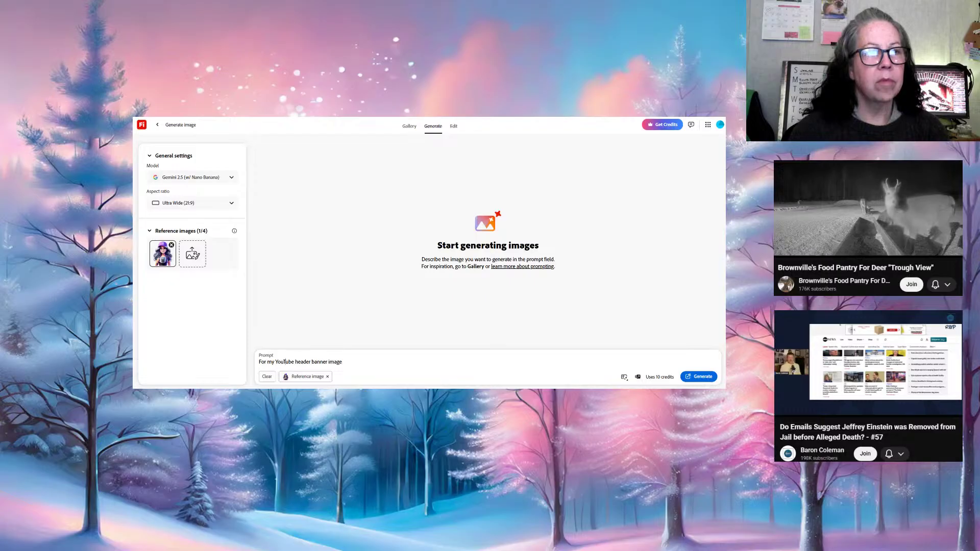
Reword the prompt's opening to "For my YouTube, I need a header banner image"
text(, I)
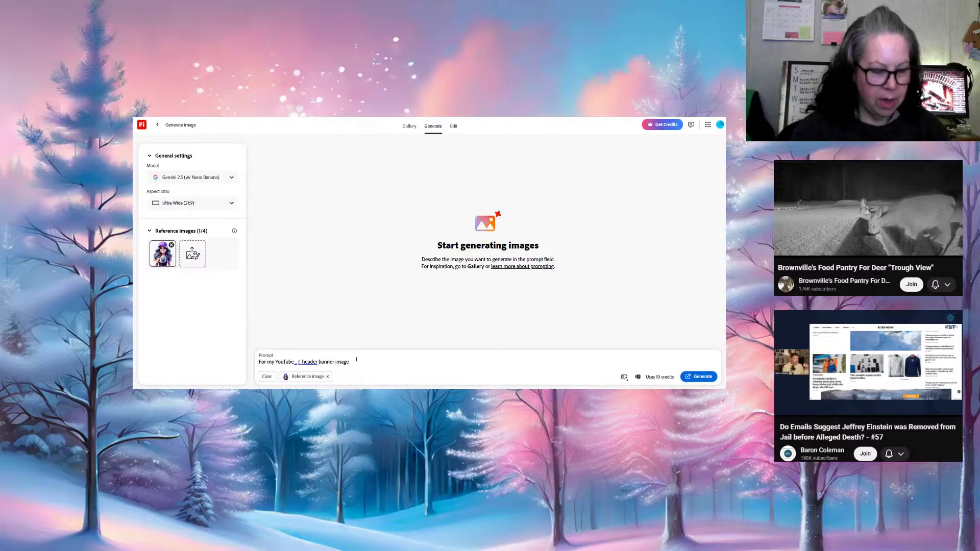
text(need a)
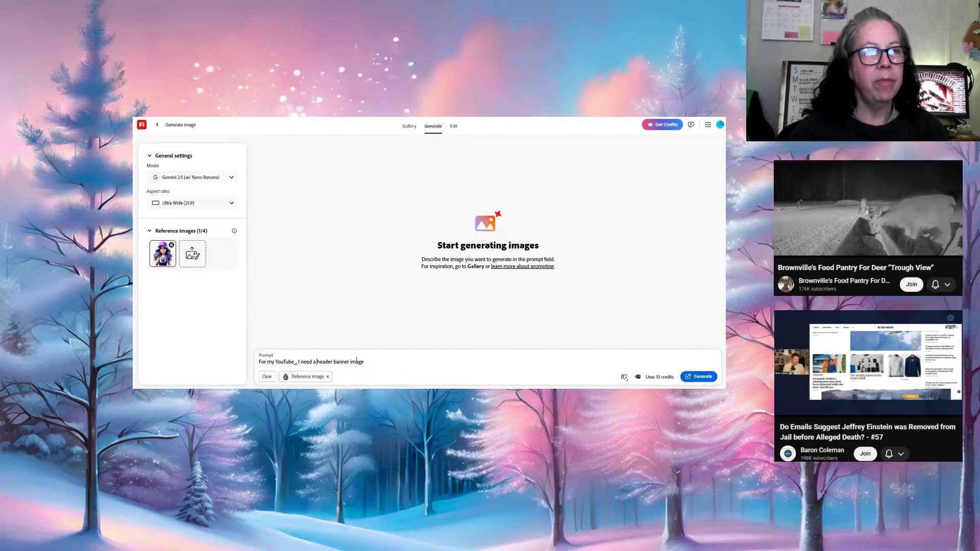
key(End)
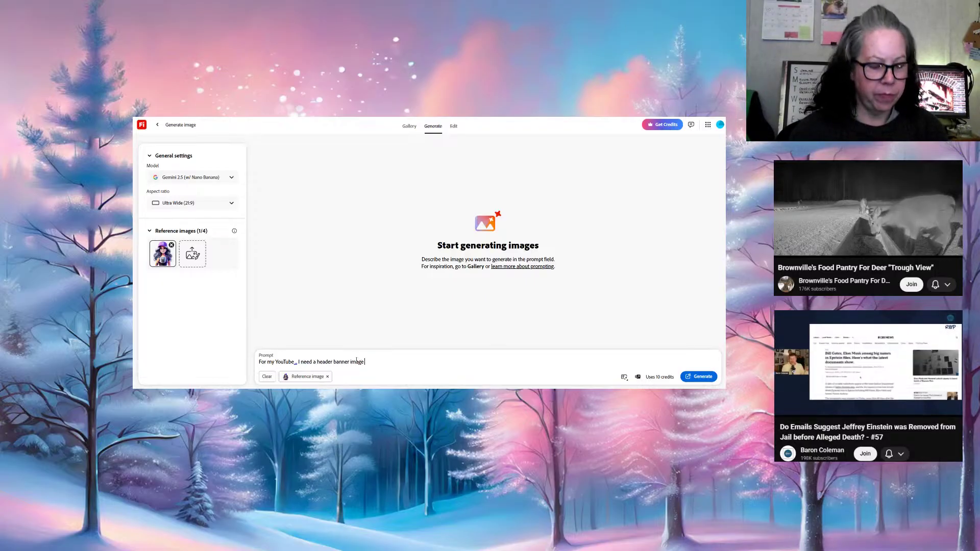
Continue the prompt with "that displays the referenced image"
text(that d)
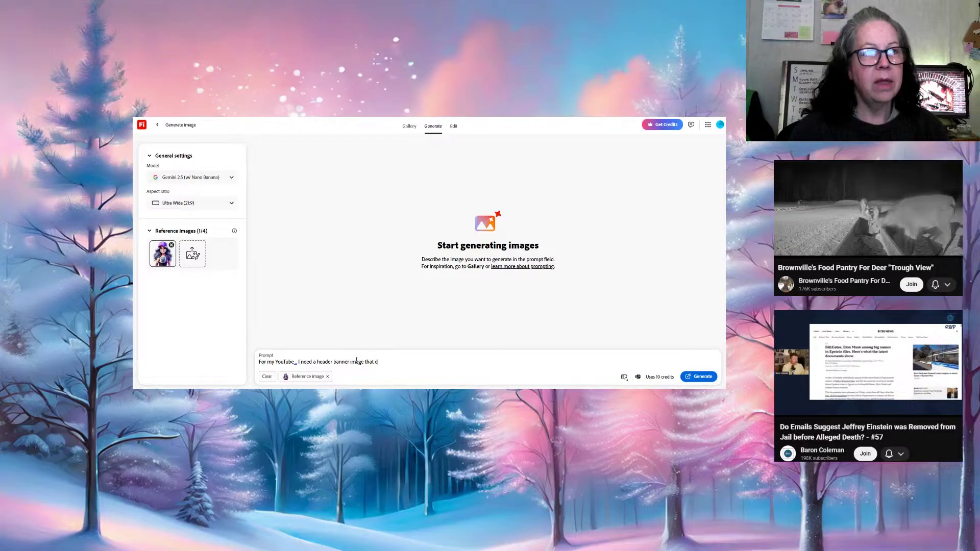
text(isplays)
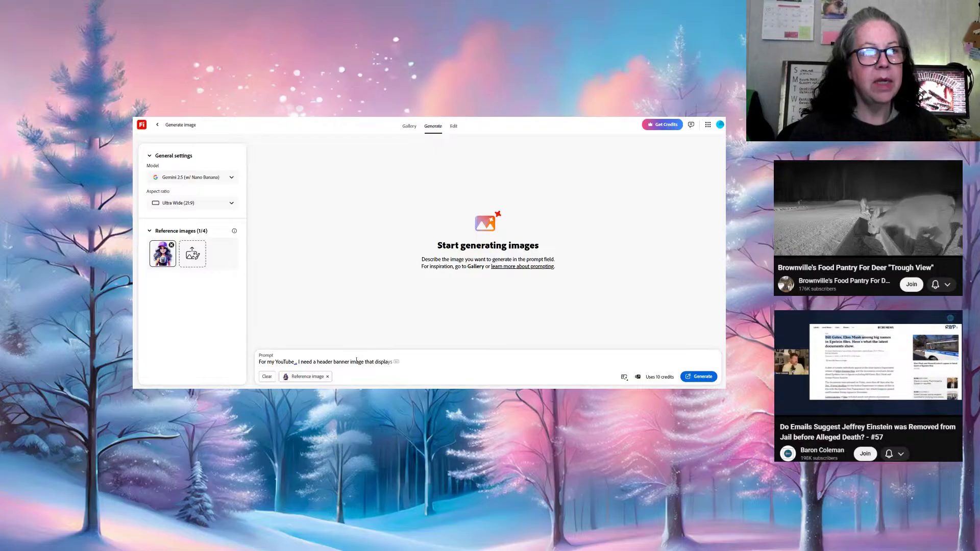
text( the )
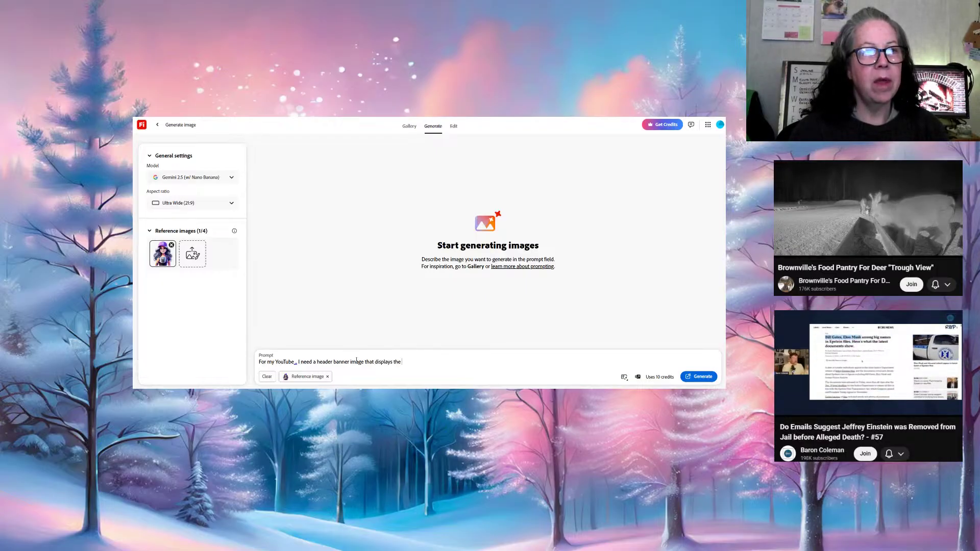
text(refe)
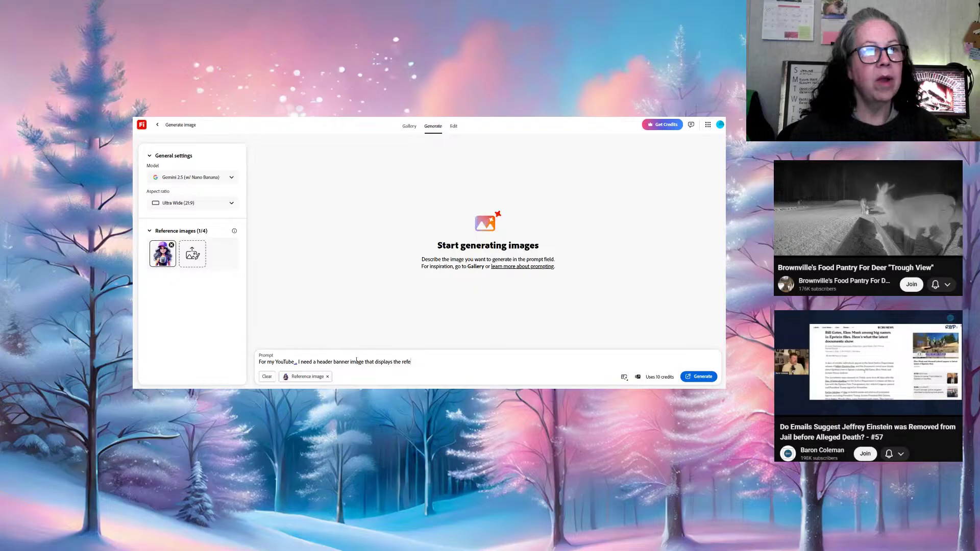
text(renced im)
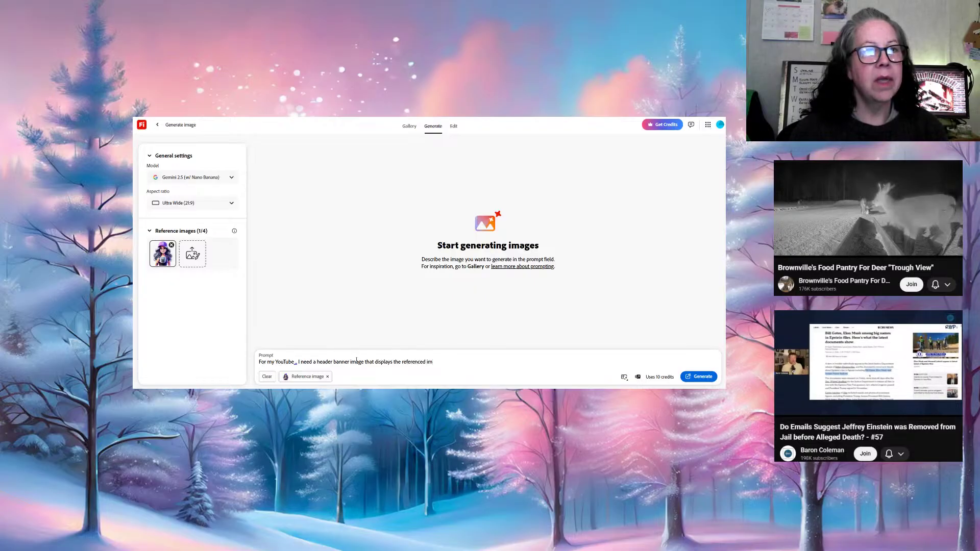
text(age )
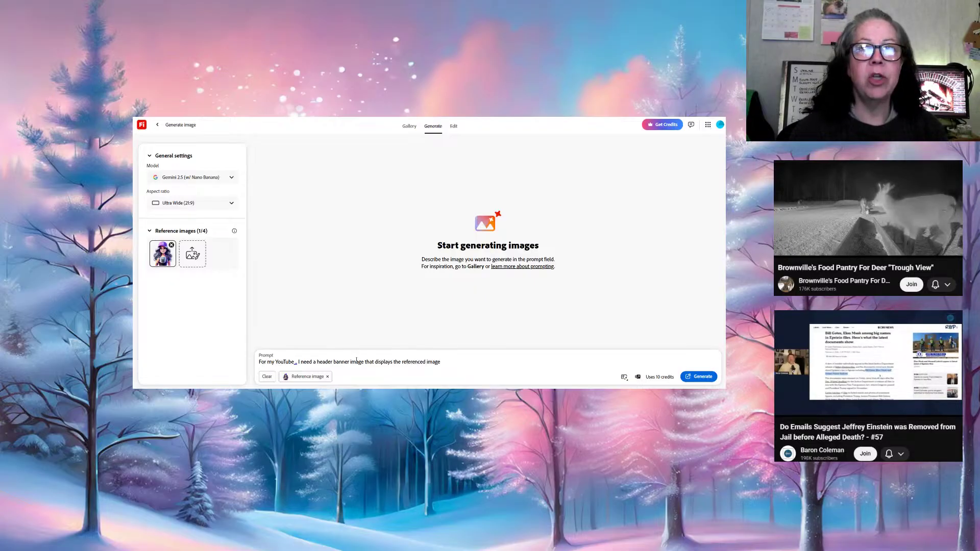
Extend the prompt with "as a livestreamer who does creative on photoshop"
text(as a)
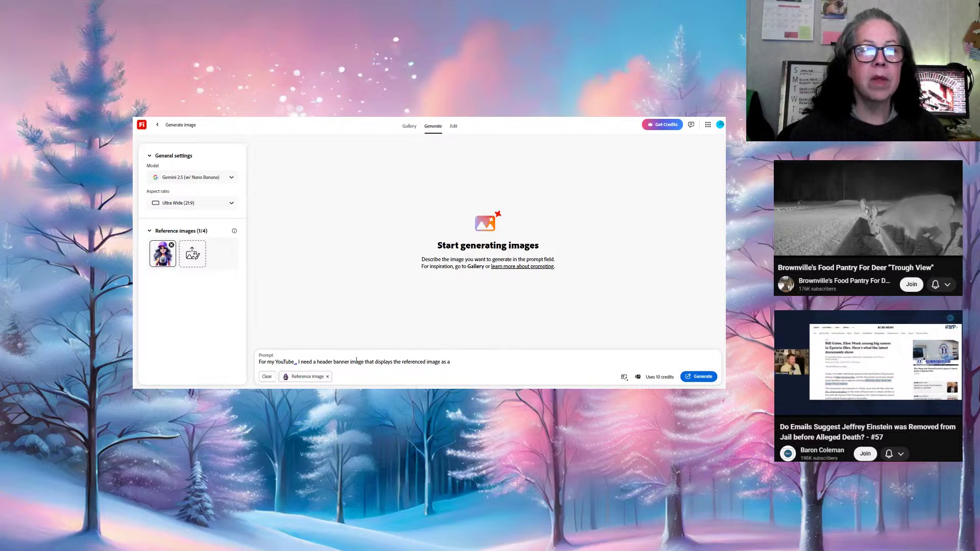
text( livest)
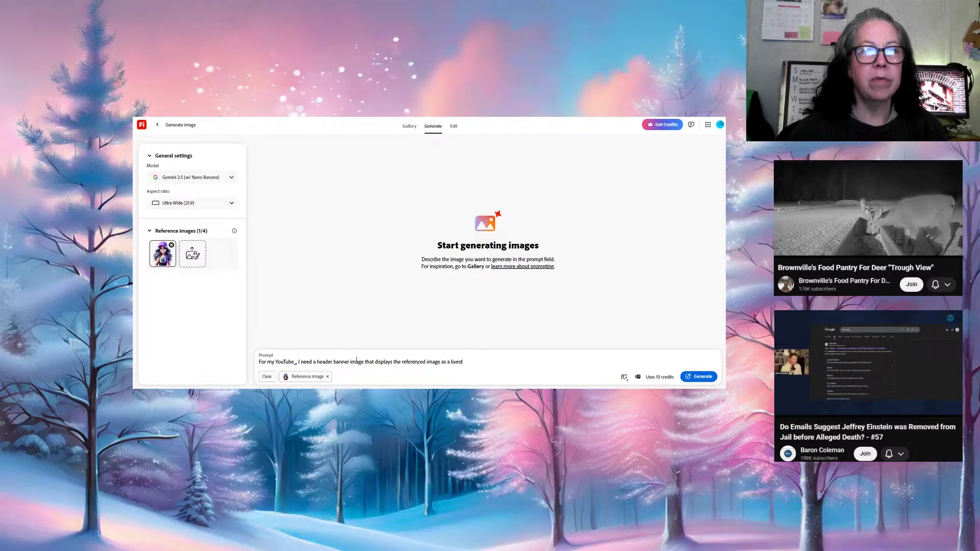
text(ream)
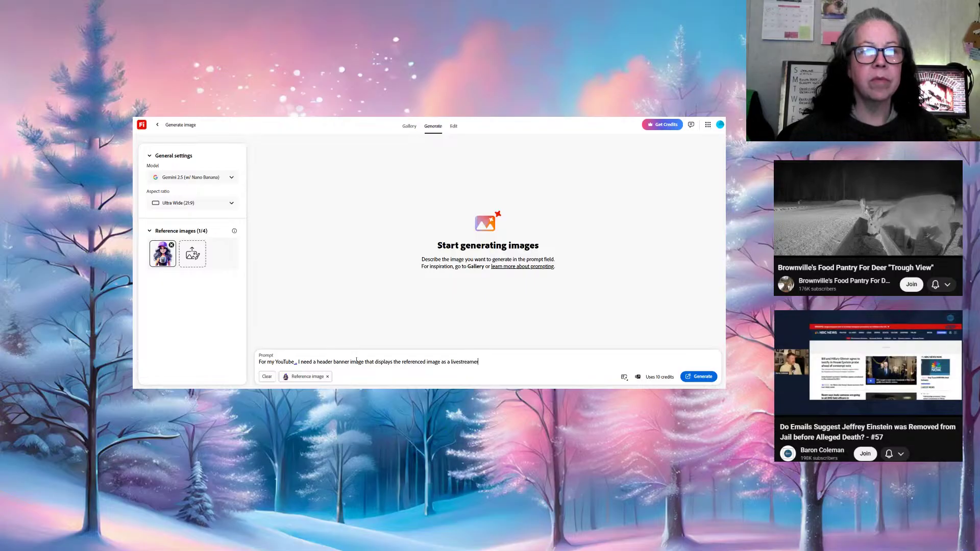
text(er )
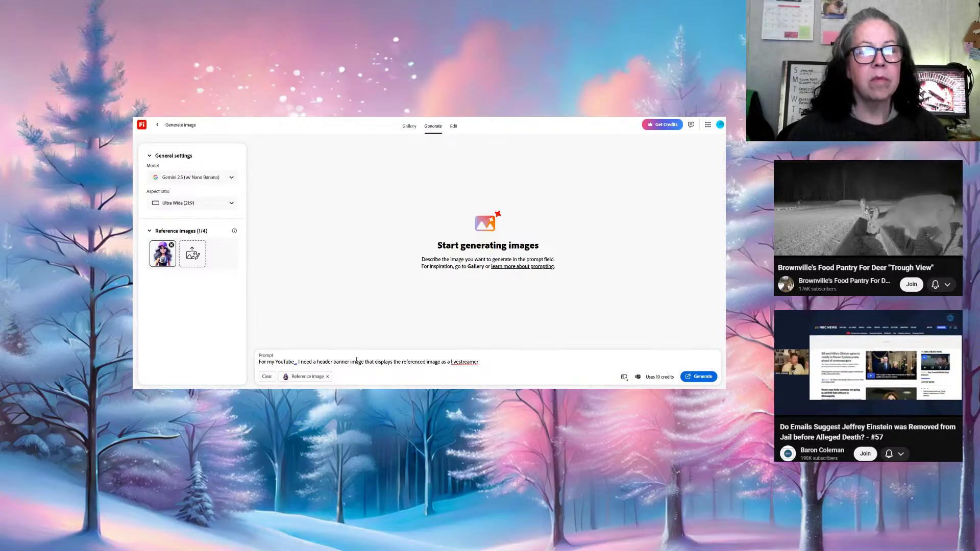
text(who doe)
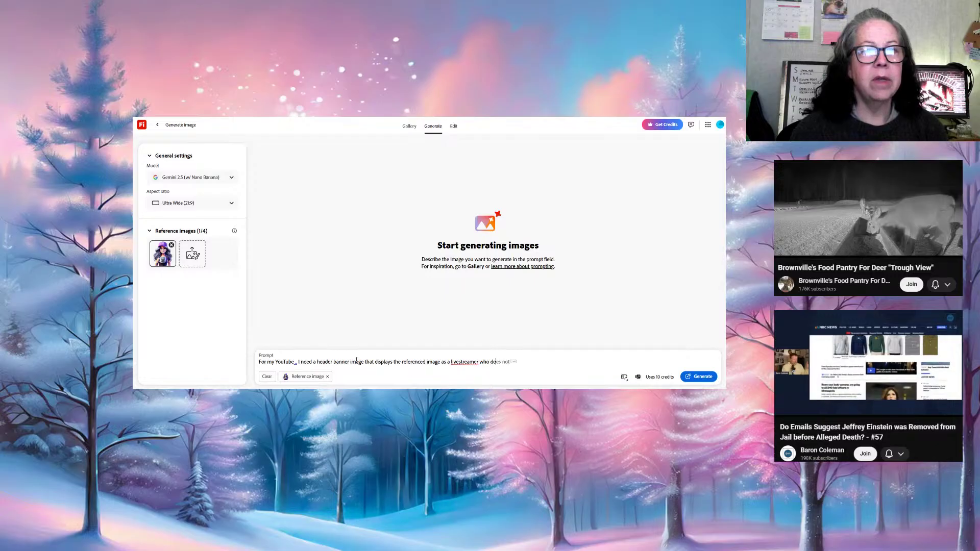
text(s crea)
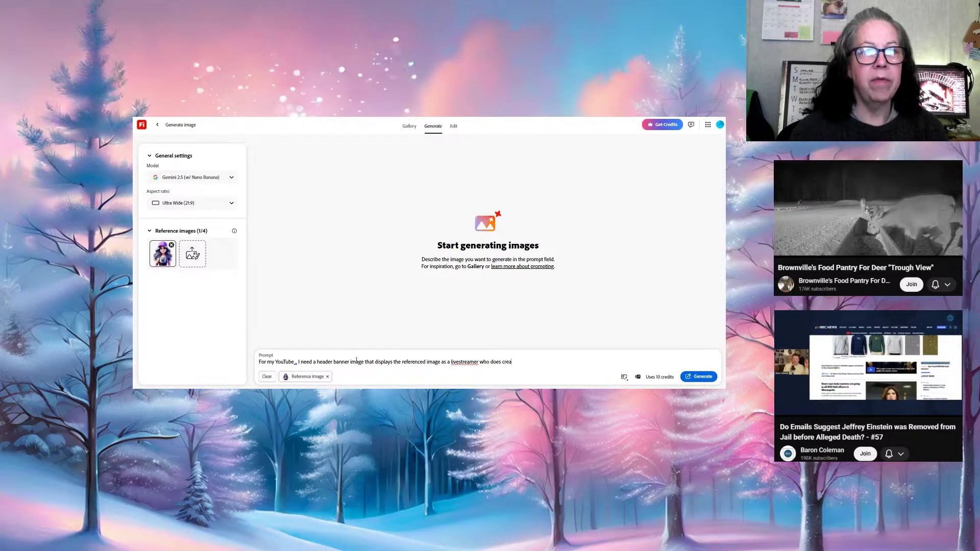
text(tive on)
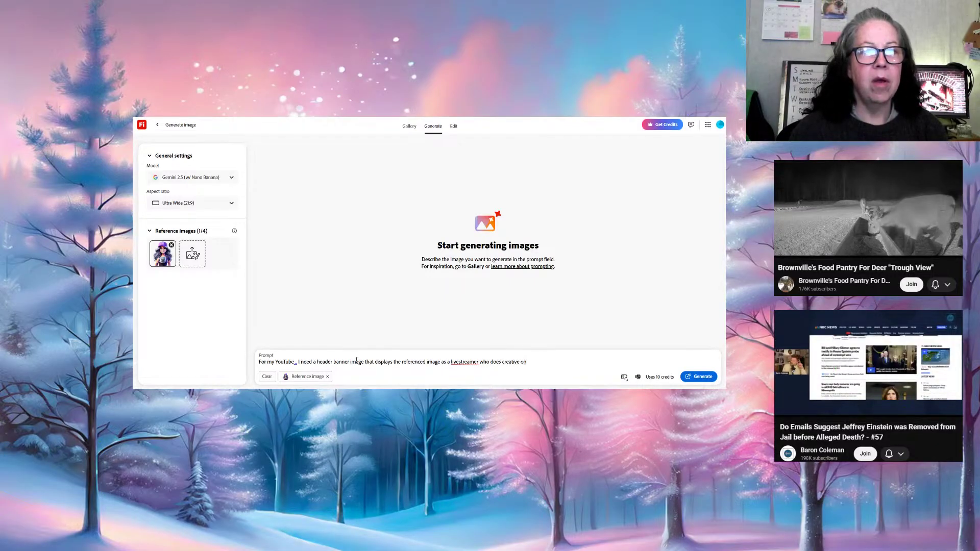
text( photoh)
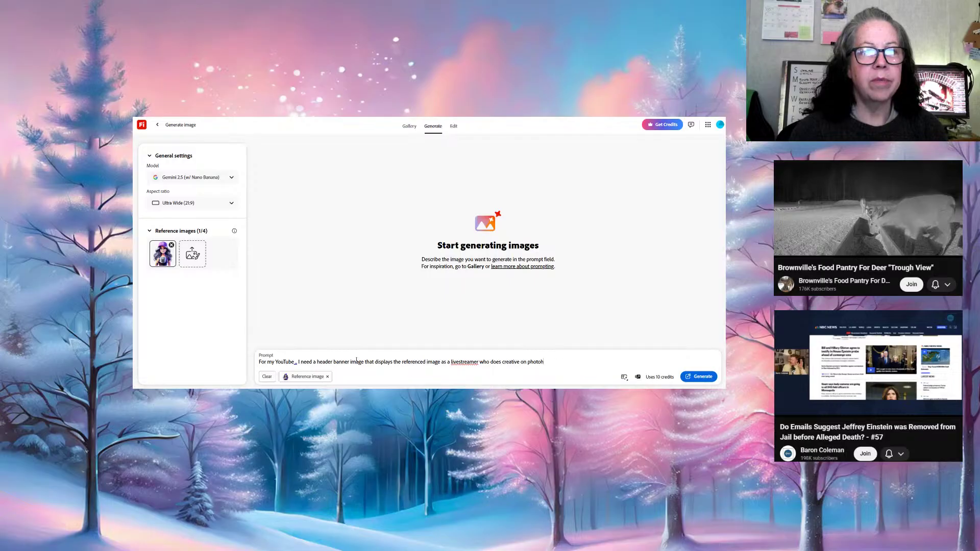
key(BackSpace)
text(shop an)
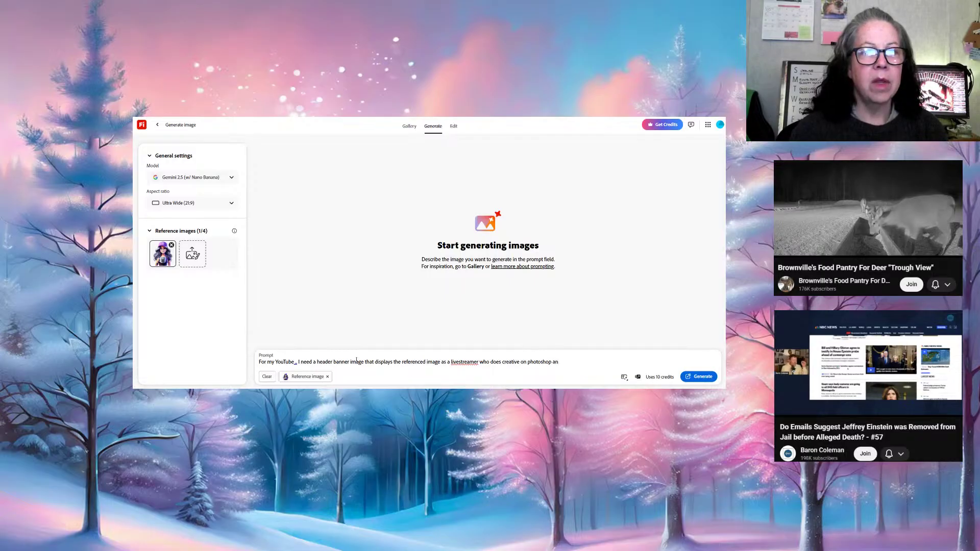
text(d pre)
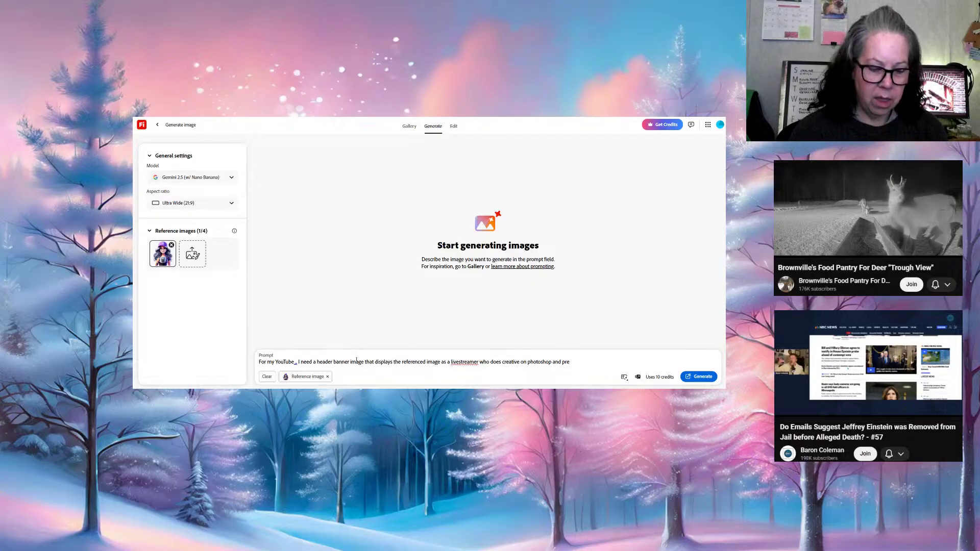
key(BackSpace)
key(BackSpace)
key(BackSpace)
key(BackSpace)
key(BackSpace)
key(BackSpace)
key(BackSpace)
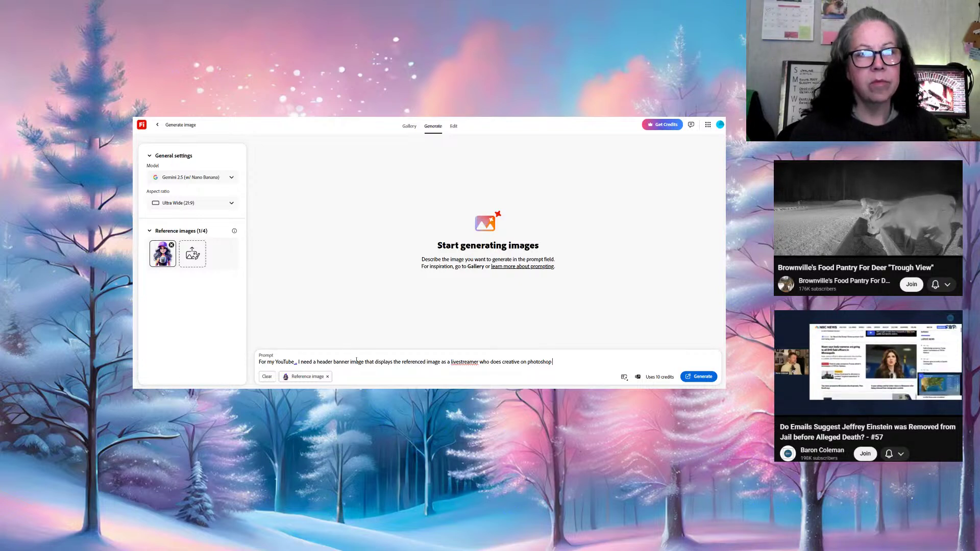
text(a)
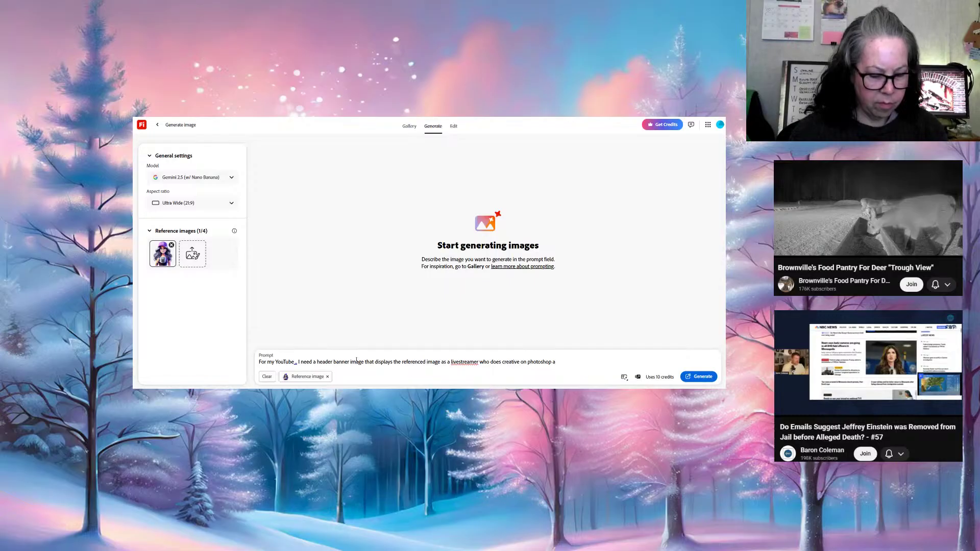
key(BackSpace)
key(BackSpace)
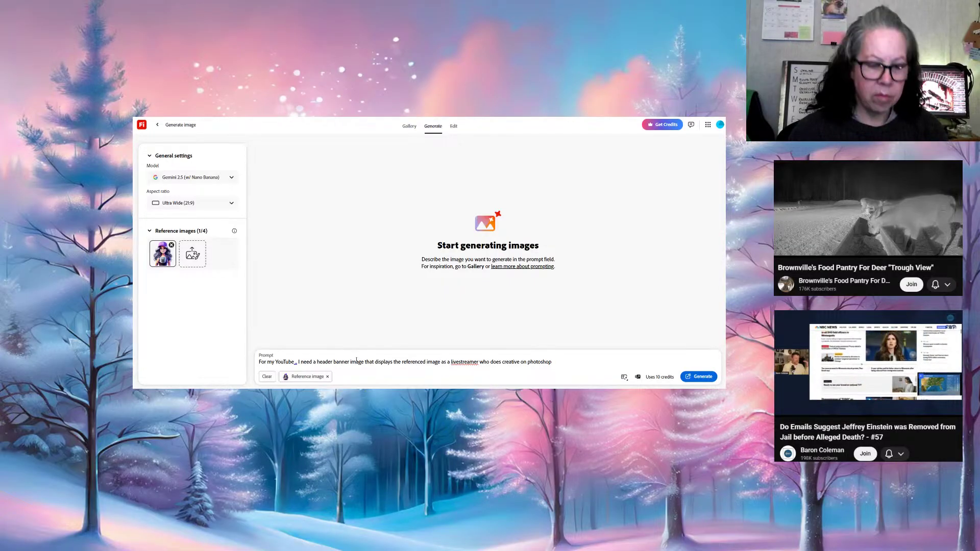
End the prompt's first sentence with a period and start the next one with "In a cute home office,"
text(. In )
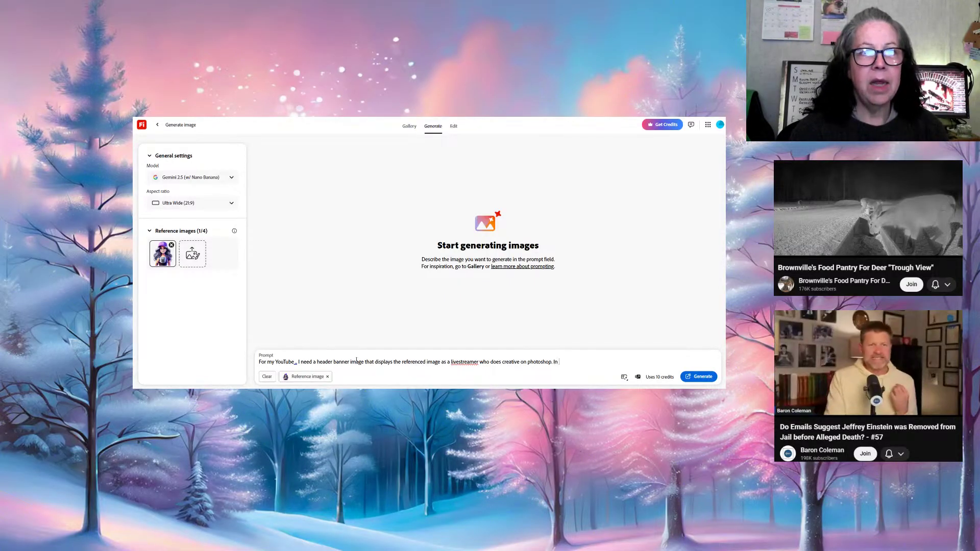
text(a home office,)
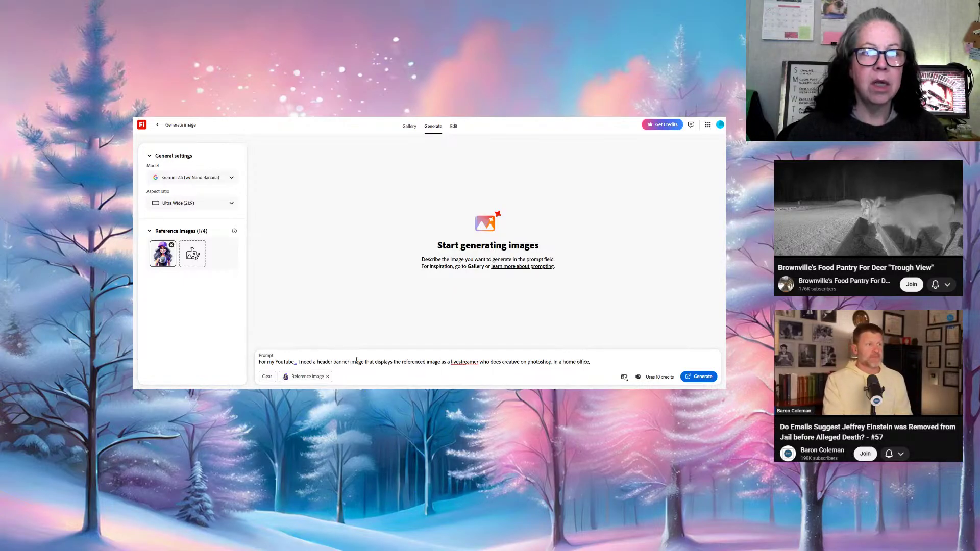
key(BackSpace)
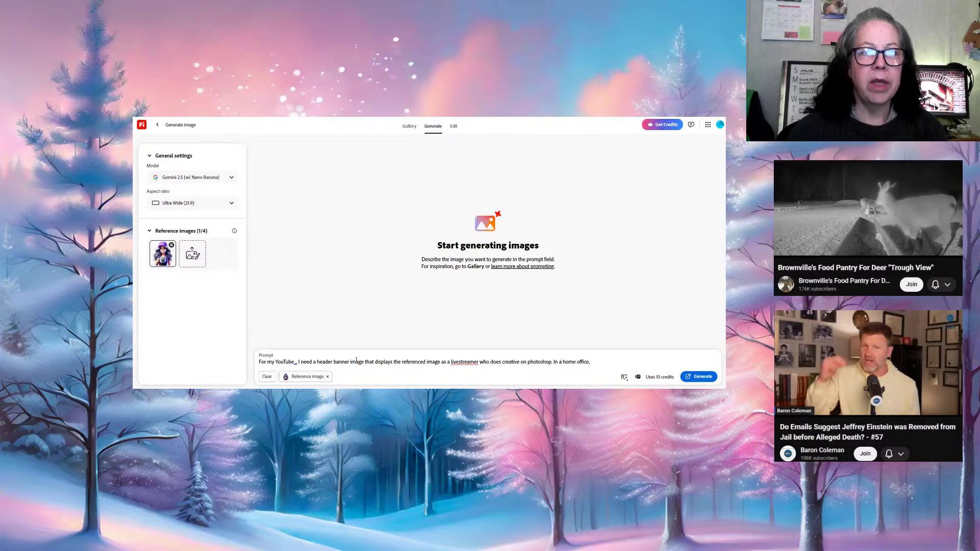
text(sute )
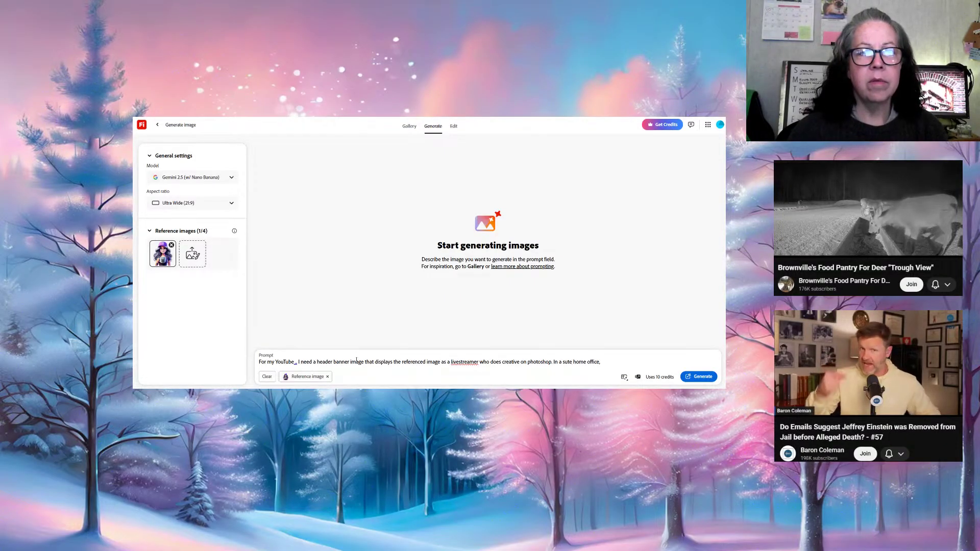
text(t)
key(BackSpace)
key(BackSpace)
key(BackSpace)
text(c)
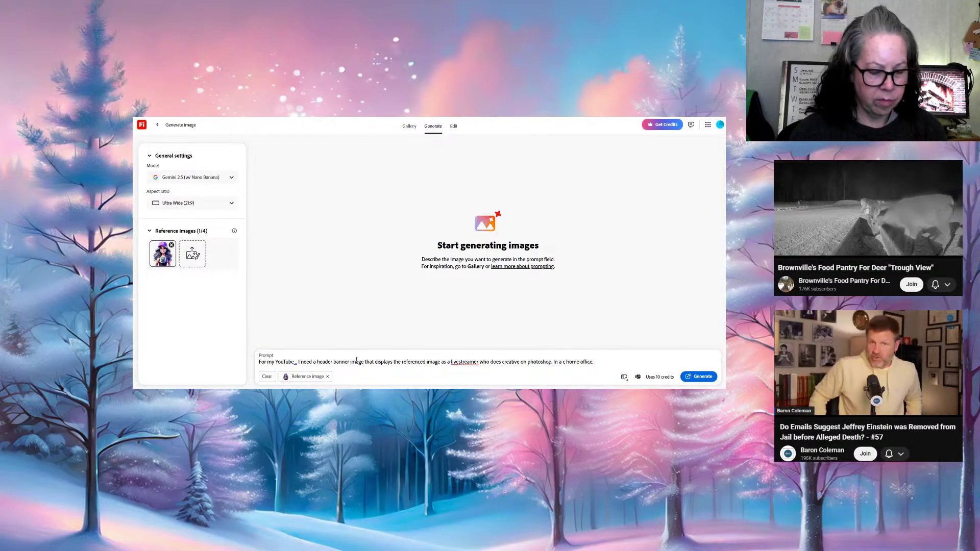
text(ute)
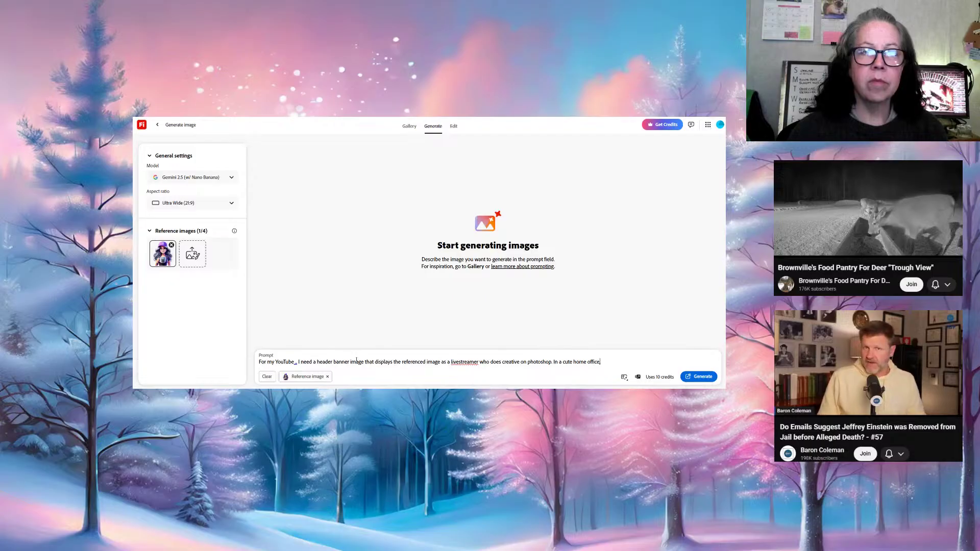
text( home office, )
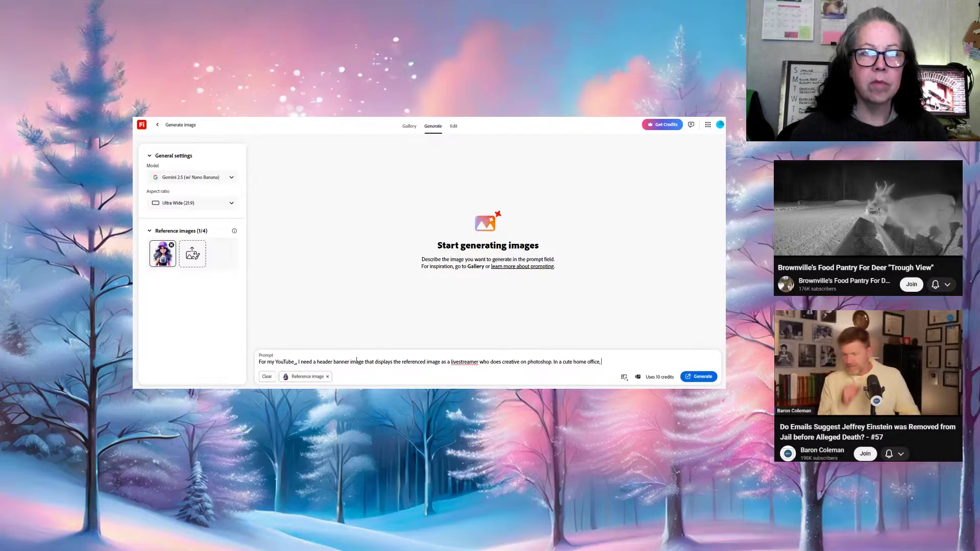
Add "sitting at a desk with two monitors, wearing headset" to the end of the prompt
text(si)
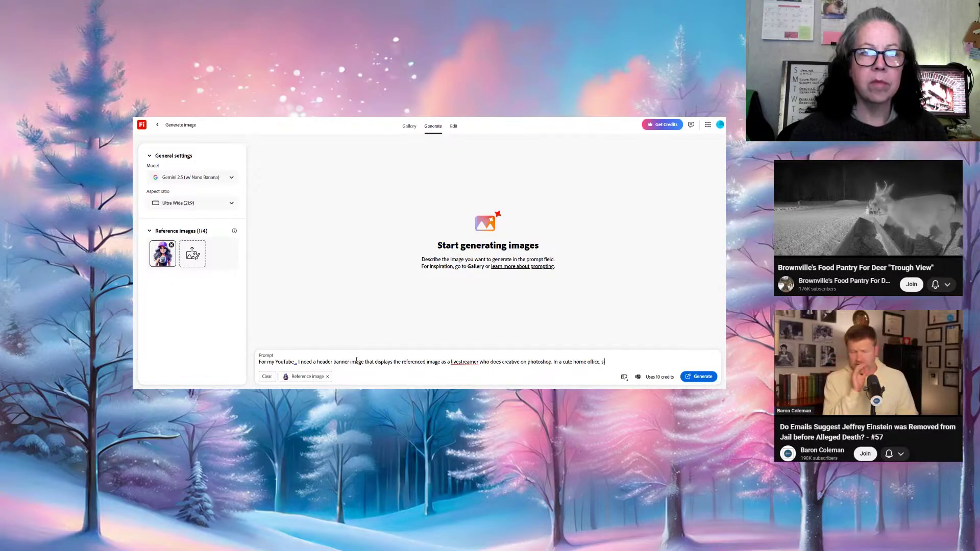
text(tting at a desk with)
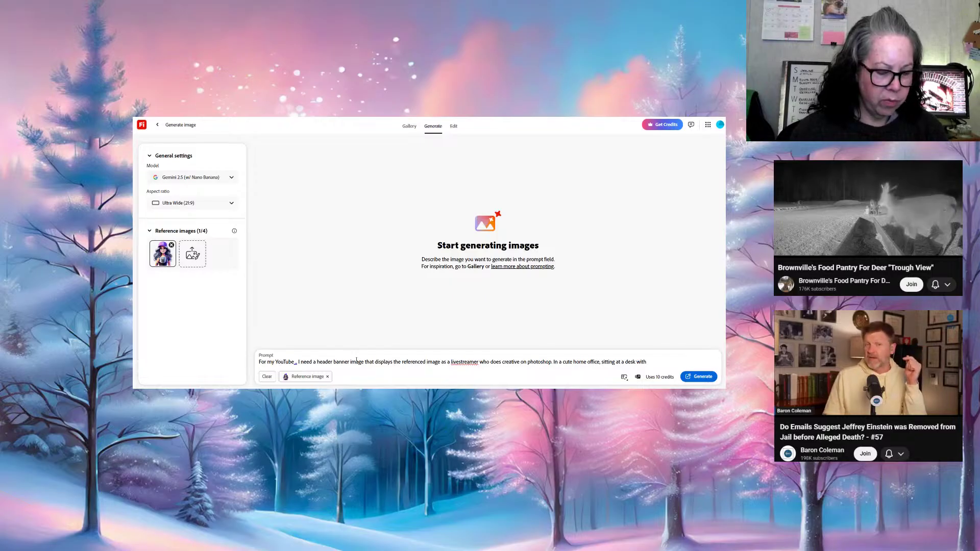
text(two)
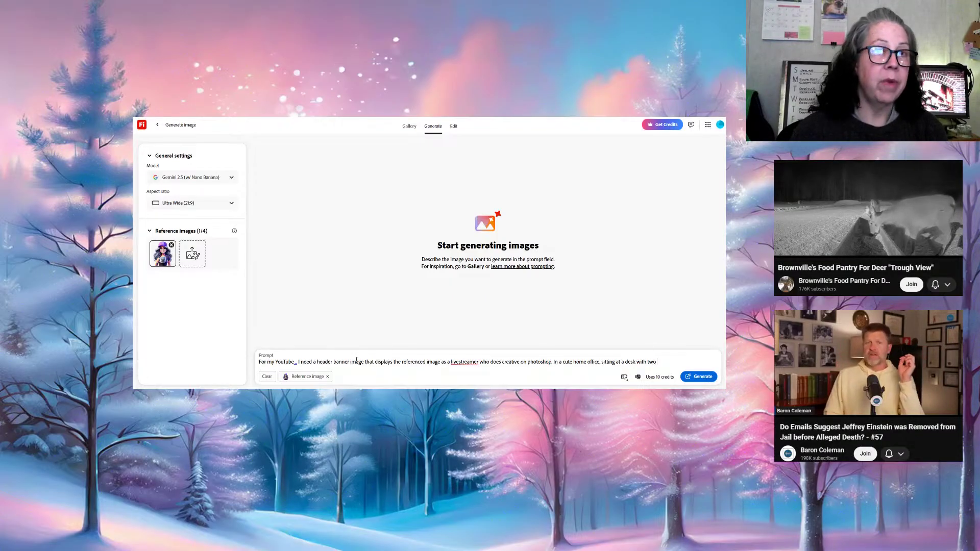
text( monitors, we)
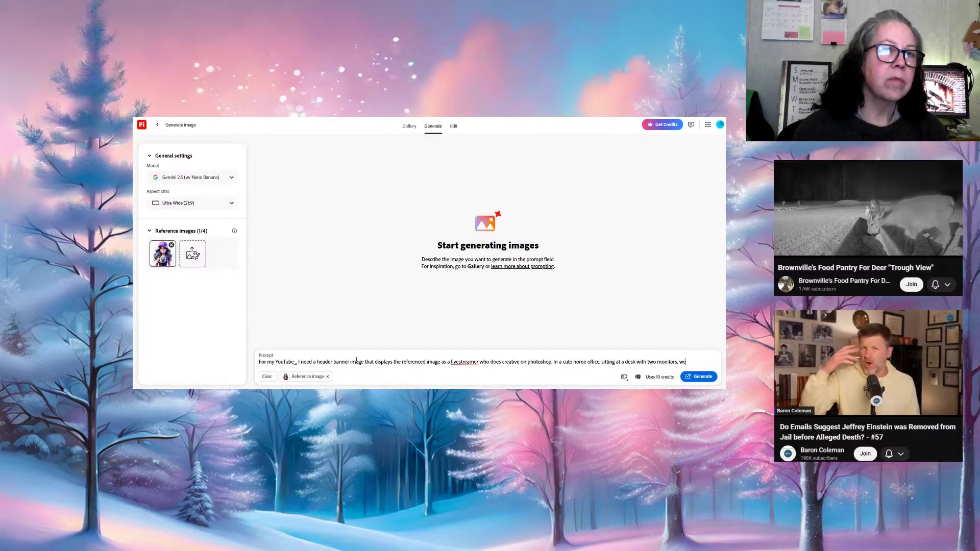
text(aring h)
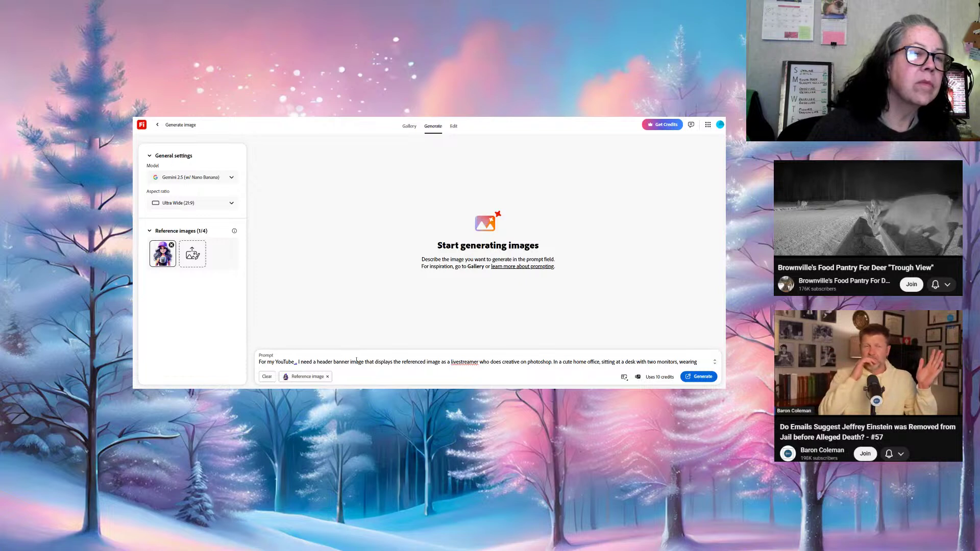
text(headset)
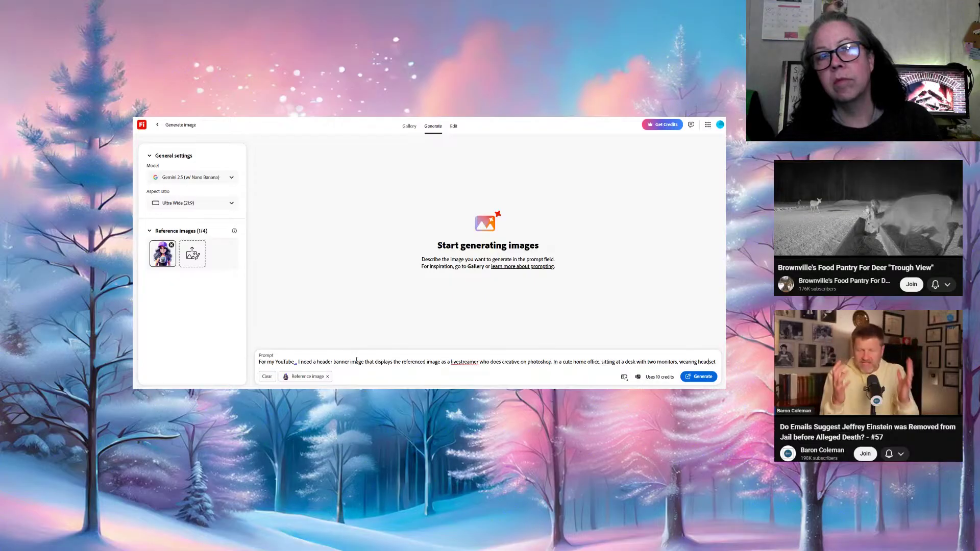
Insert "a" before "headset" in the prompt and add "with a" at its end
key(Left)
key(Left)
key(Left)
key(Left)
key(Left)
key(Left)
key(Left)
text(a)
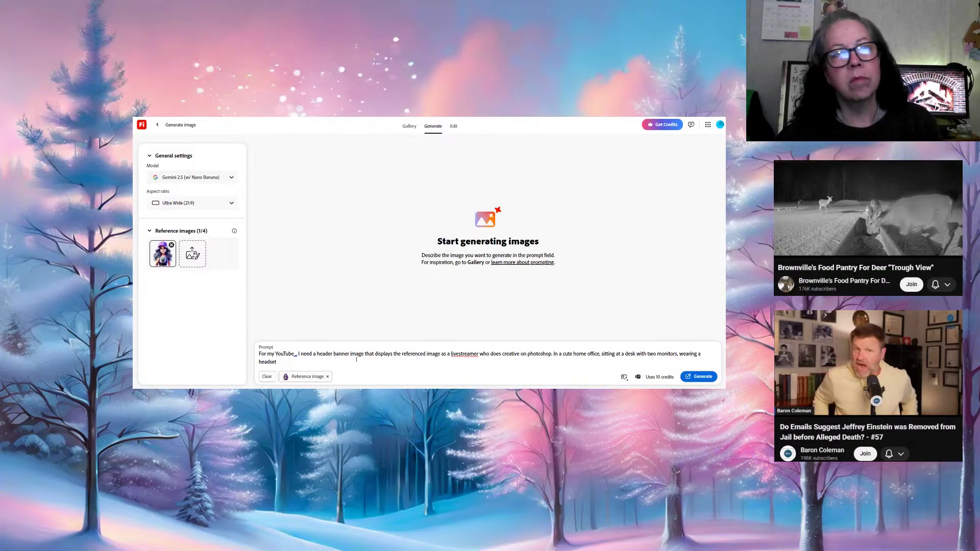
key(End)
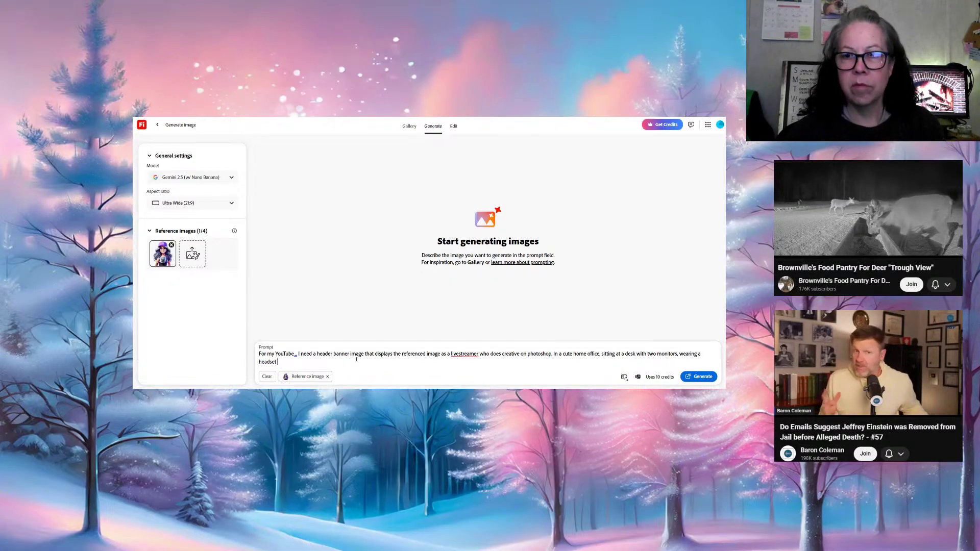
text(with a)
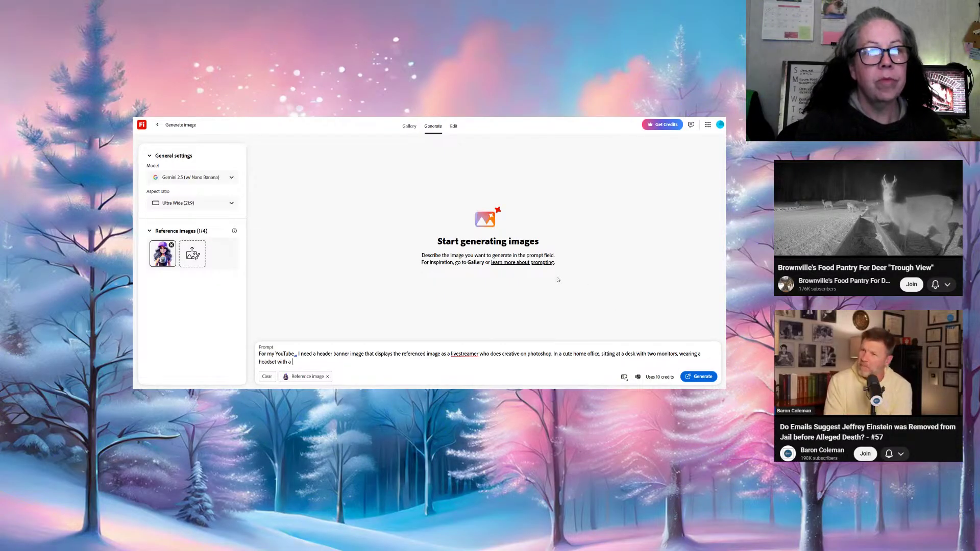
Insert "wearing jeans and sneakers" after "livestreamer" in the prompt
double_click(477, 353)
click(479, 354)
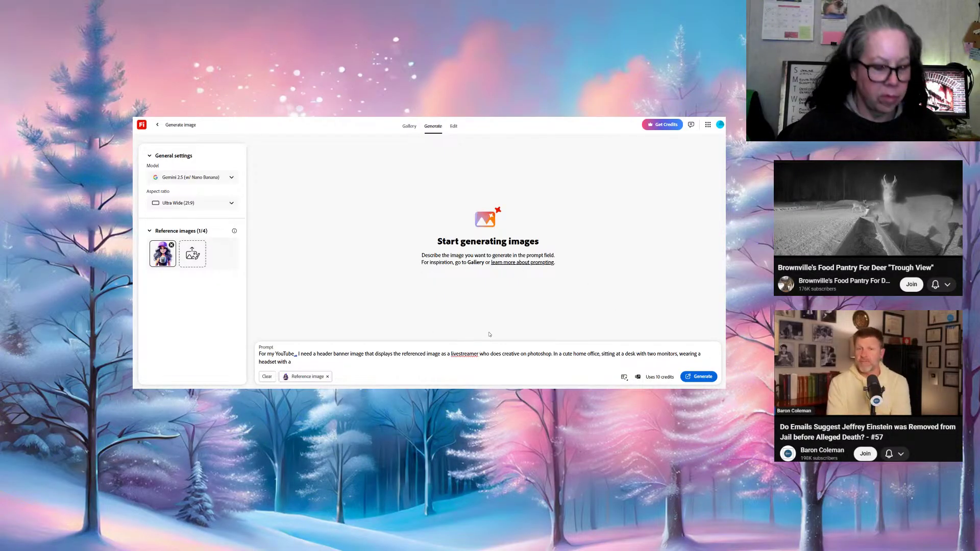
text(wearing)
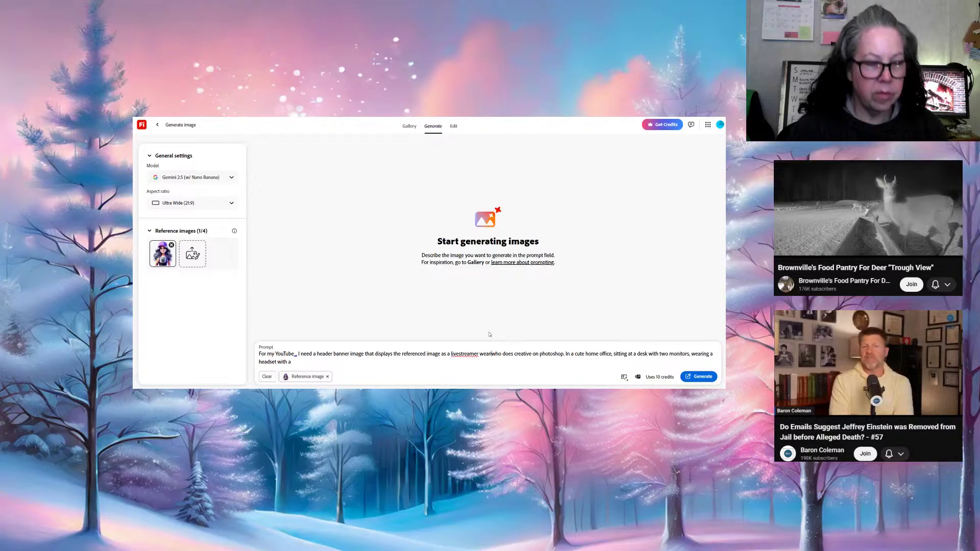
text( jeans)
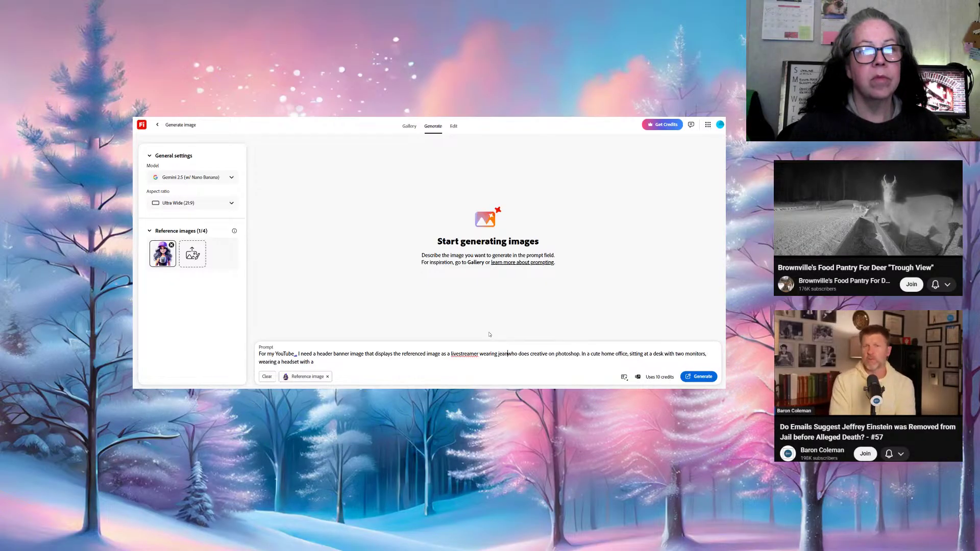
text( and sneak)
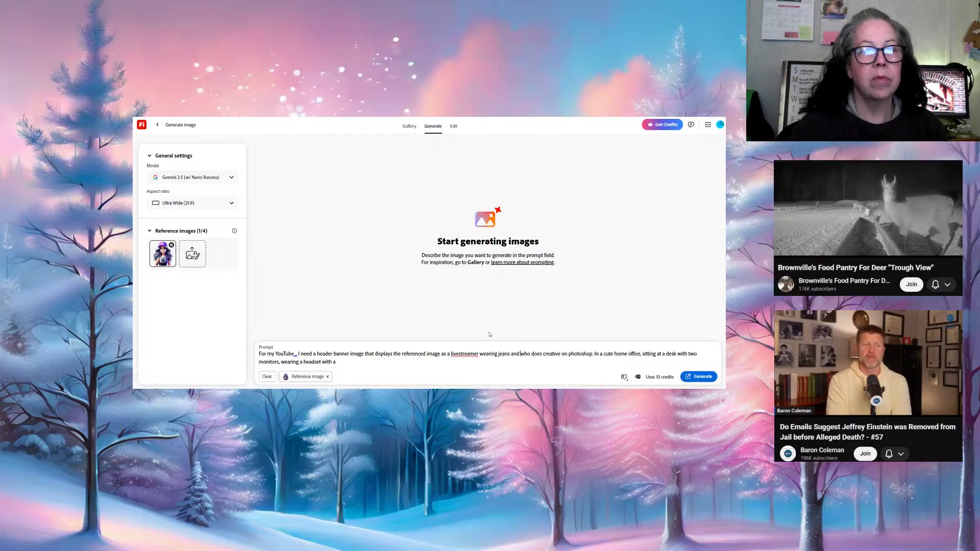
text(ers)
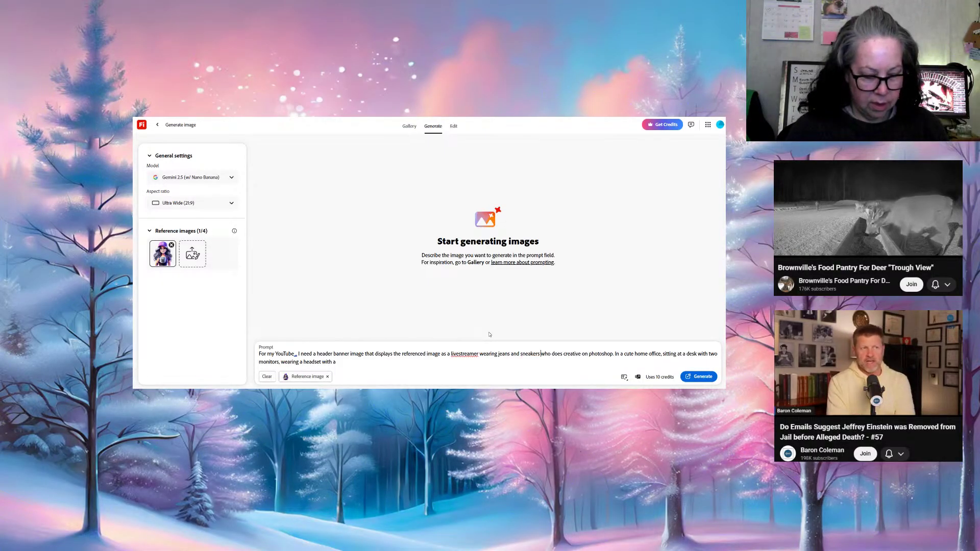
text( and)
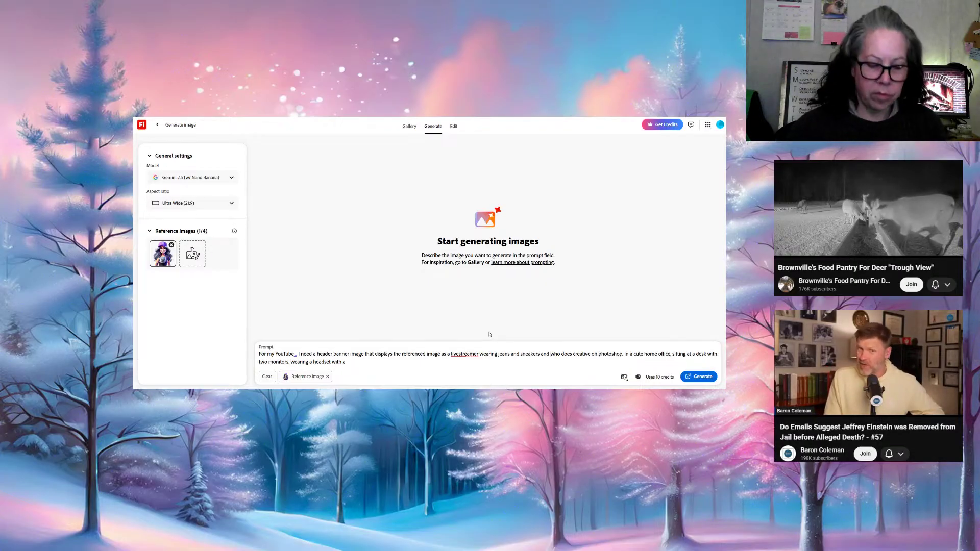
key(BackSpace)
key(BackSpace)
key(BackSpace)
key(BackSpace)
key(BackSpace)
key(BackSpace)
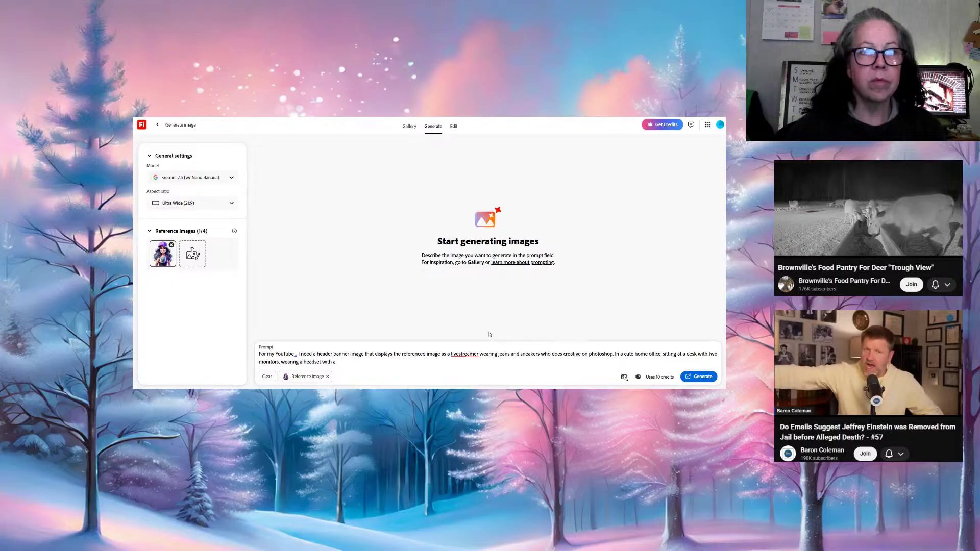
Extend the outfit description after "sneakers" with ", and a long sleeve shirt,"
text(s, a)
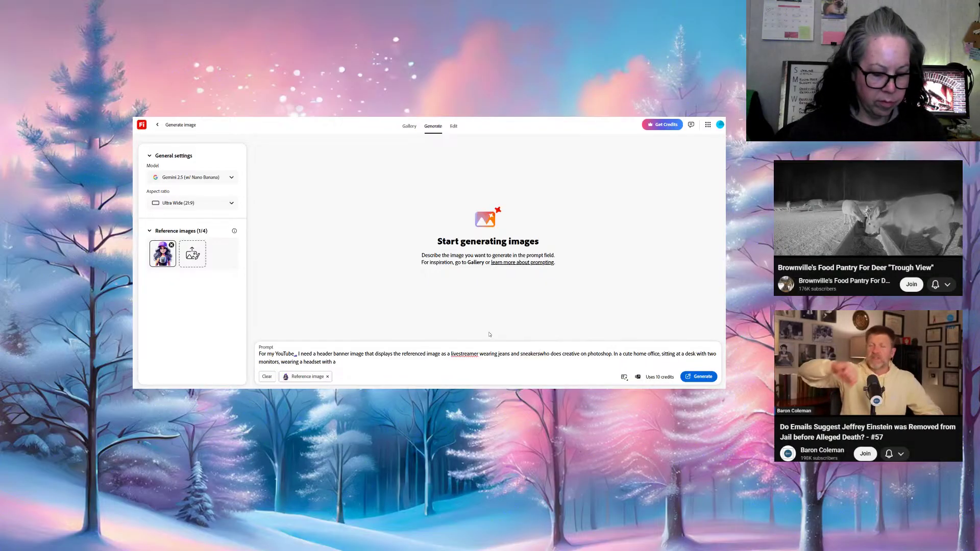
text(nd a )
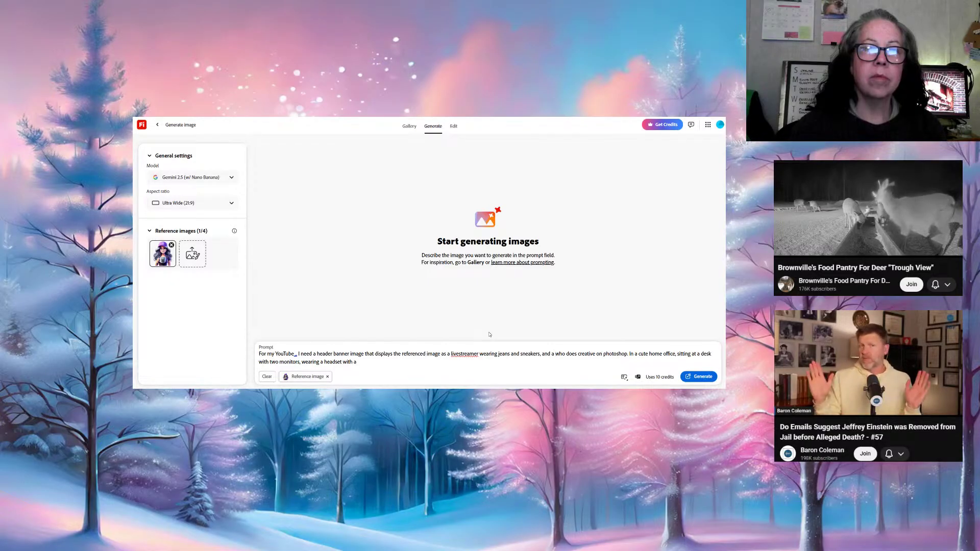
text( long)
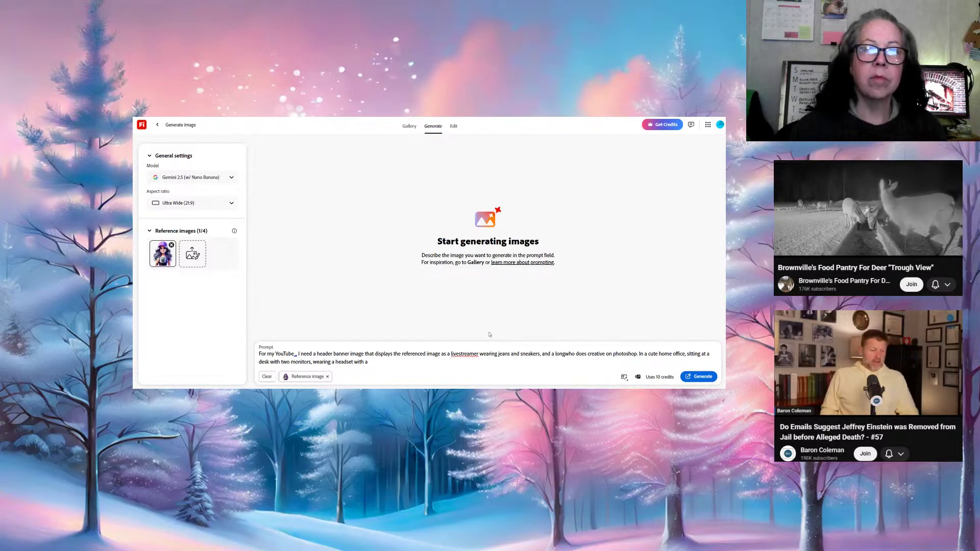
text(sleeve)
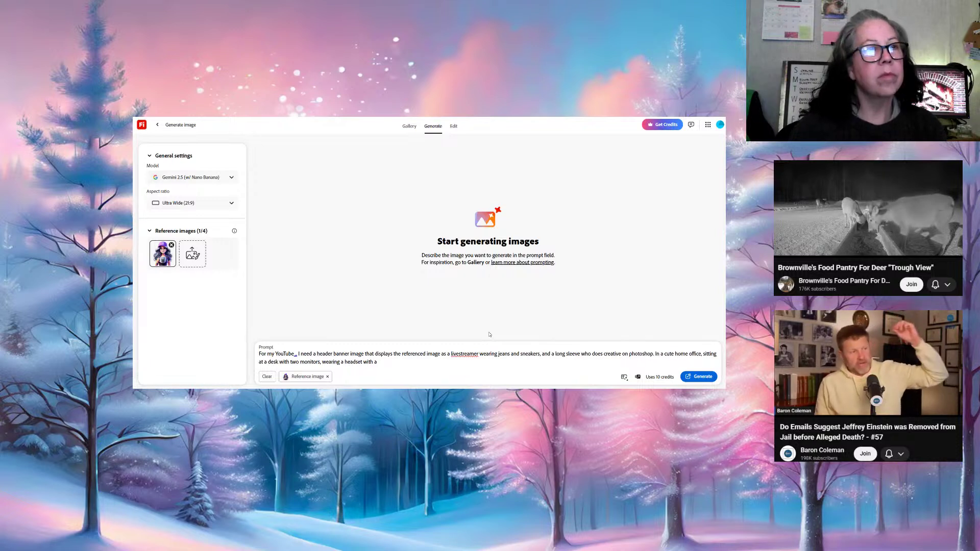
text( shir)
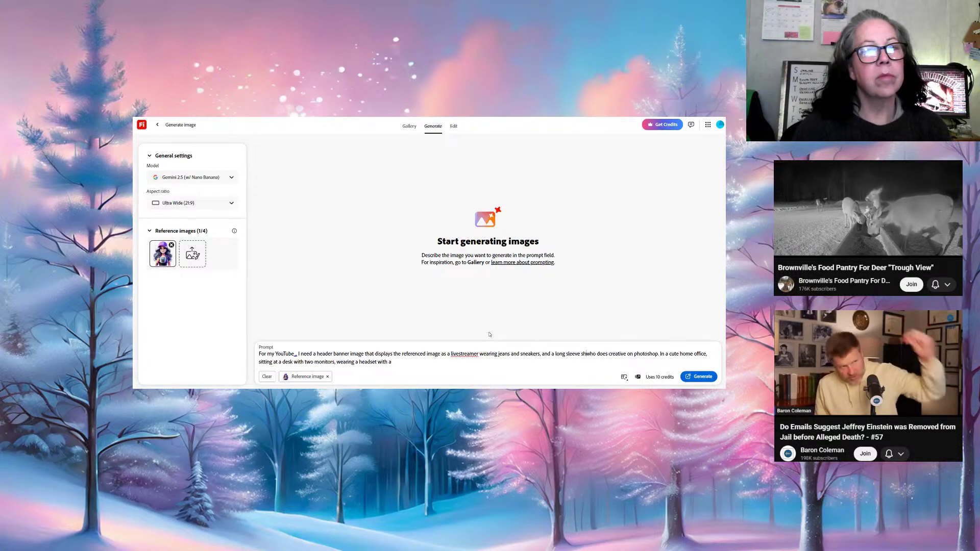
text(t)
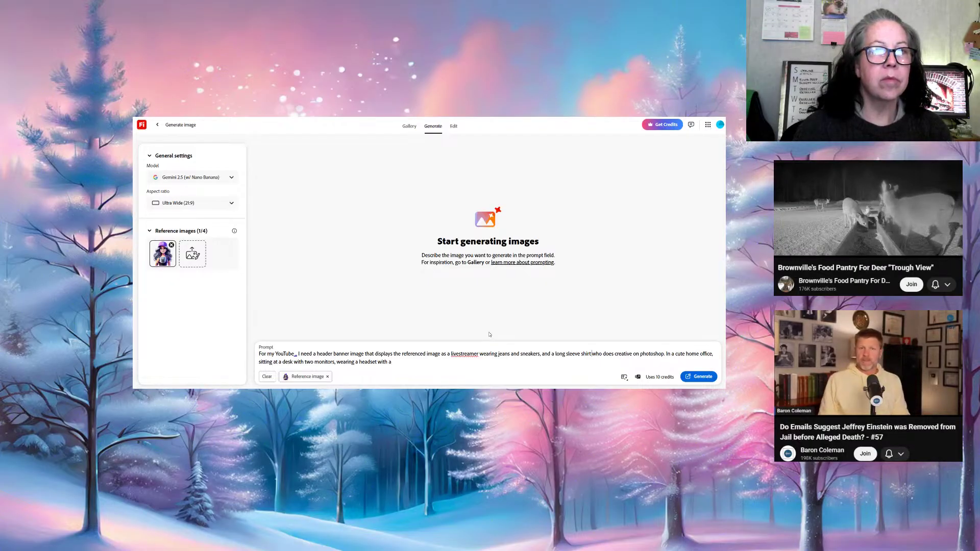
key(BackSpace)
text(,)
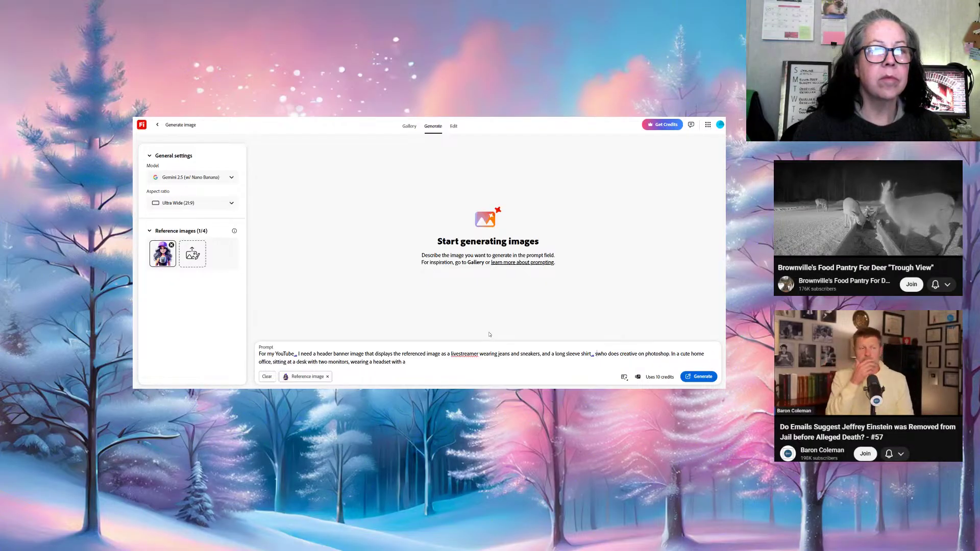
key(BackSpace)
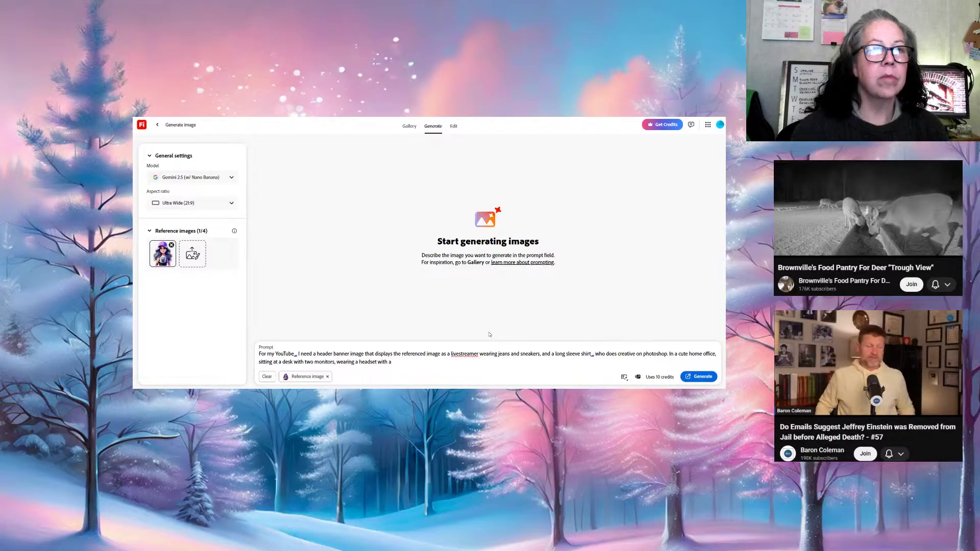
Replace "who does" with "I stream" before "creative on photoshop" in the prompt
key(Delete)
key(Delete)
key(Delete)
key(Delete)
key(Delete)
key(Delete)
key(Delete)
key(Delete)
key(Delete)
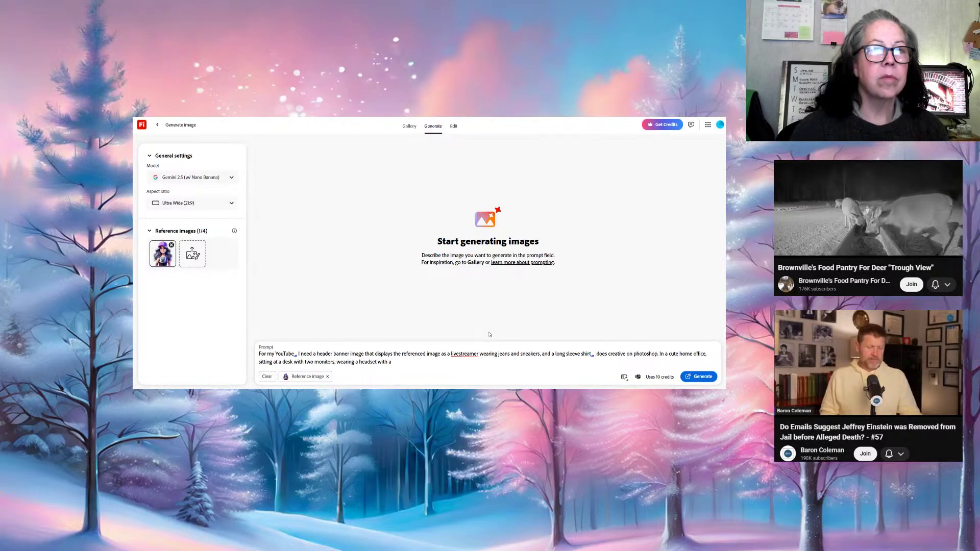
key(Delete)
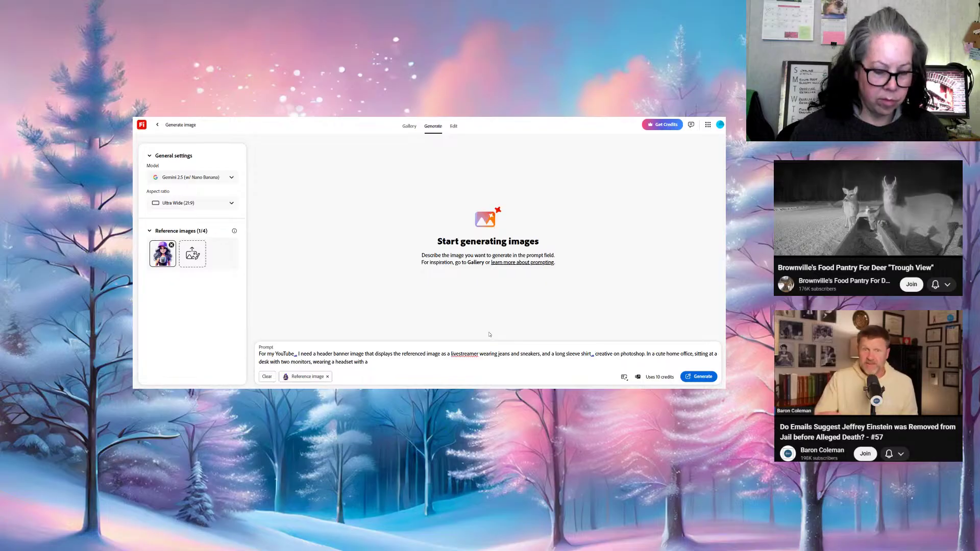
text(I strea)
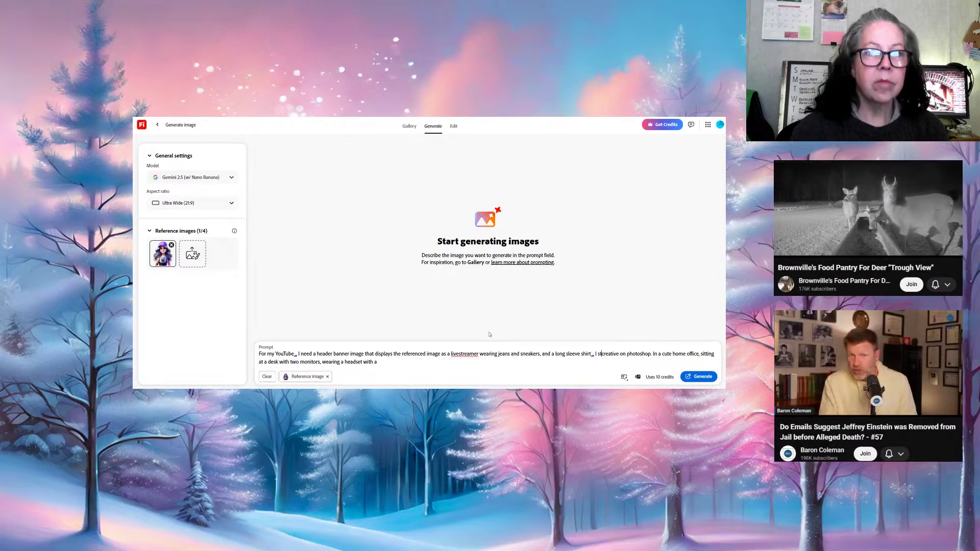
text(m)
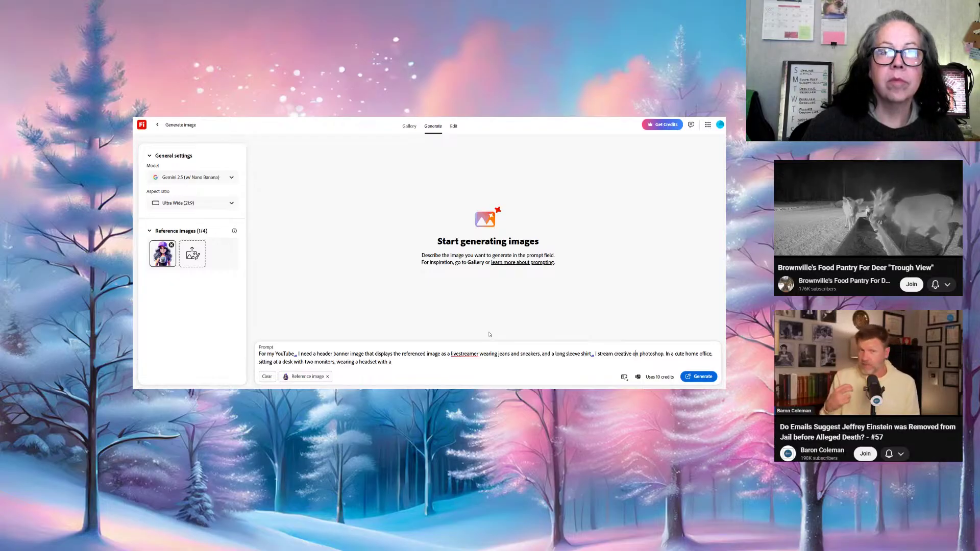
text(w)
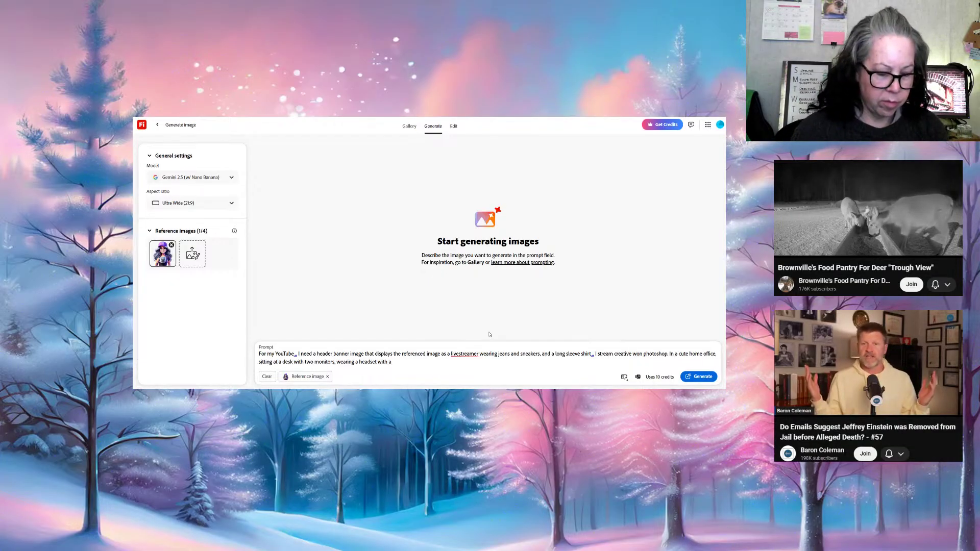
text(ork wo)
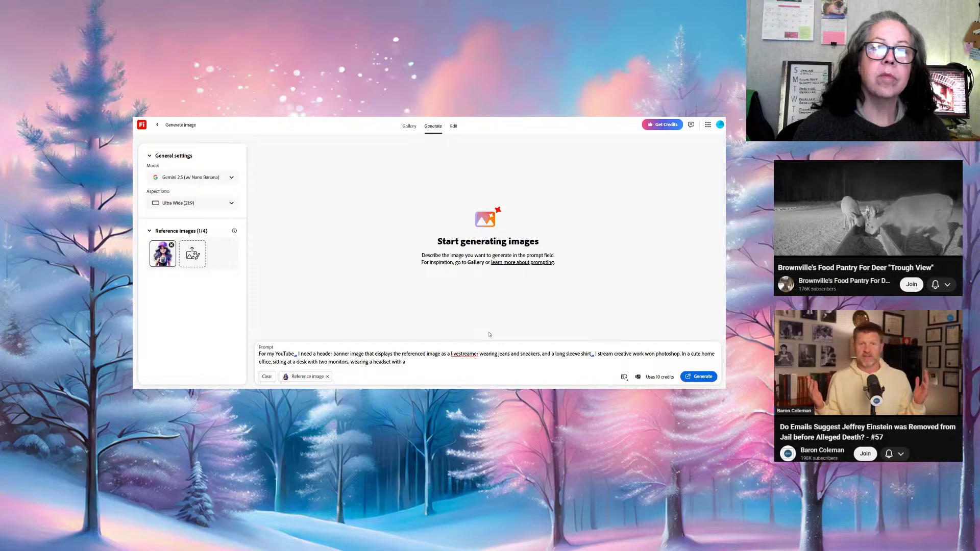
key(BackSpace)
key(BackSpace)
key(BackSpace)
key(BackSpace)
key(BackSpace)
key(BackSpace)
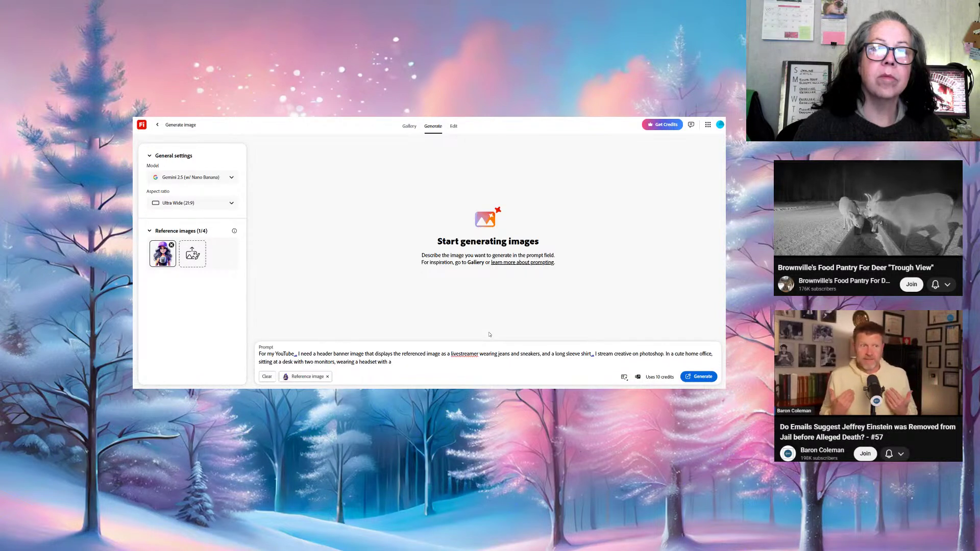
Insert "while" before "on photoshop" and remove the trailing text after "wearing a headset"
text(while)
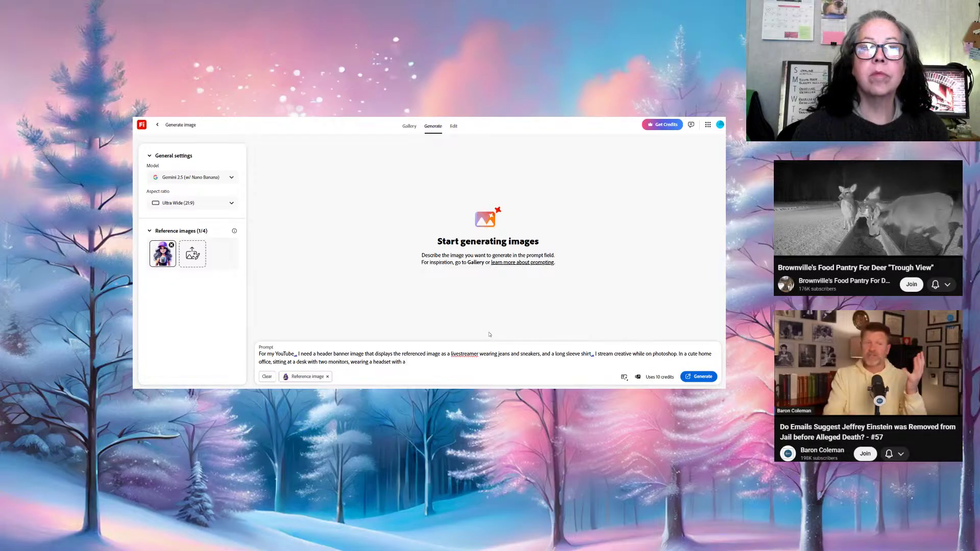
key(BackSpace)
key(BackSpace)
key(BackSpace)
key(BackSpace)
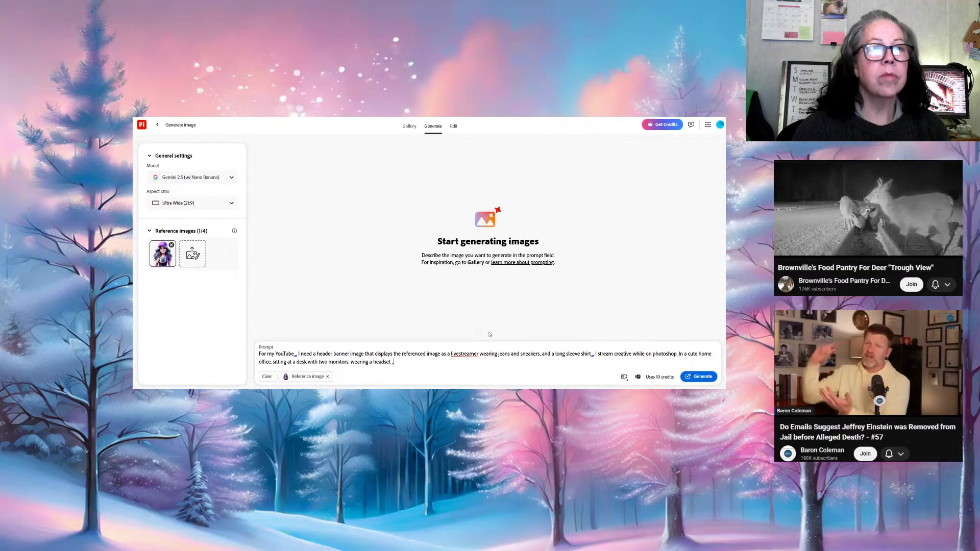
key(BackSpace)
key(BackSpace)
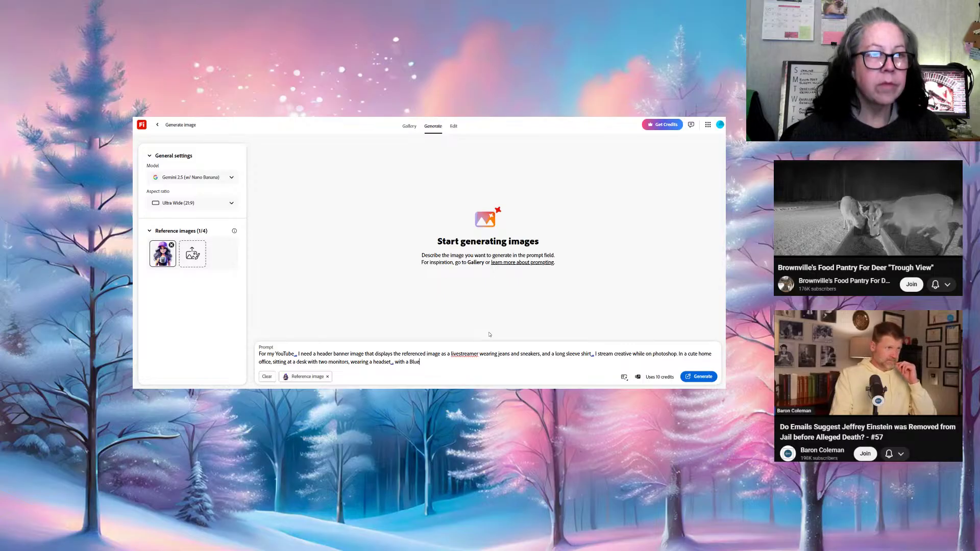
Complete the microphone description at the end of the prompt as "Blue Yeti mic"
text(Yet)
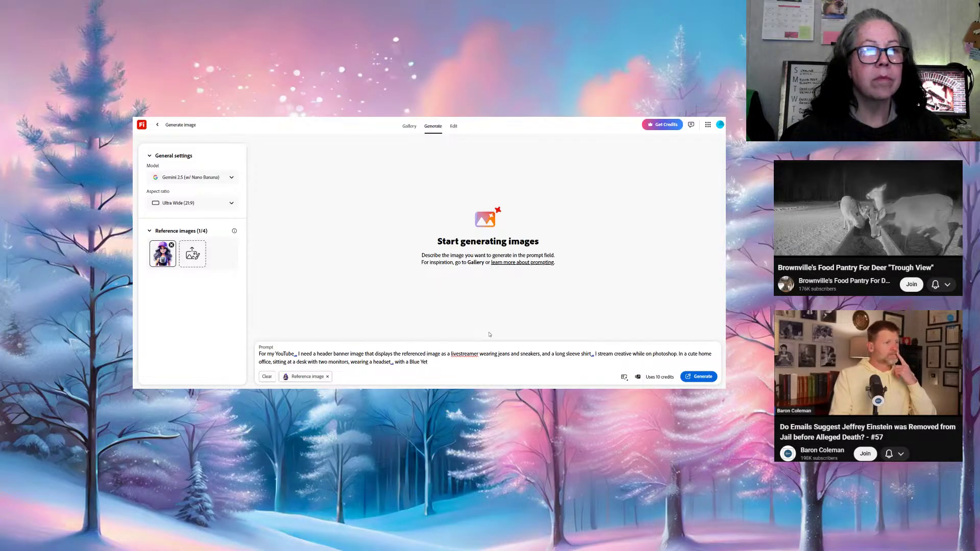
text(i mic , a)
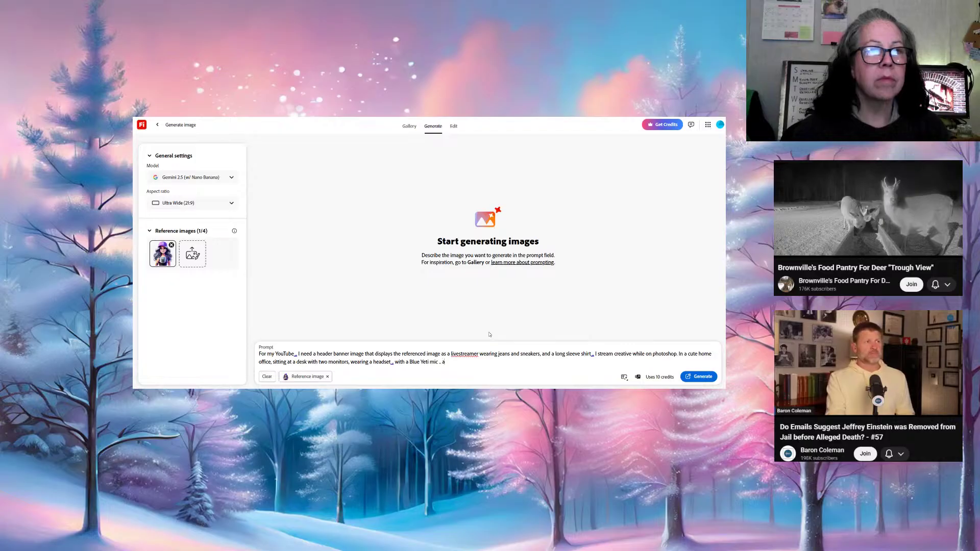
key(BackSpace)
key(BackSpace)
key(BackSpace)
key(BackSpace)
Continue the prompt after "Blue Yeti mic" with ", in a croquette office,"
text(, in)
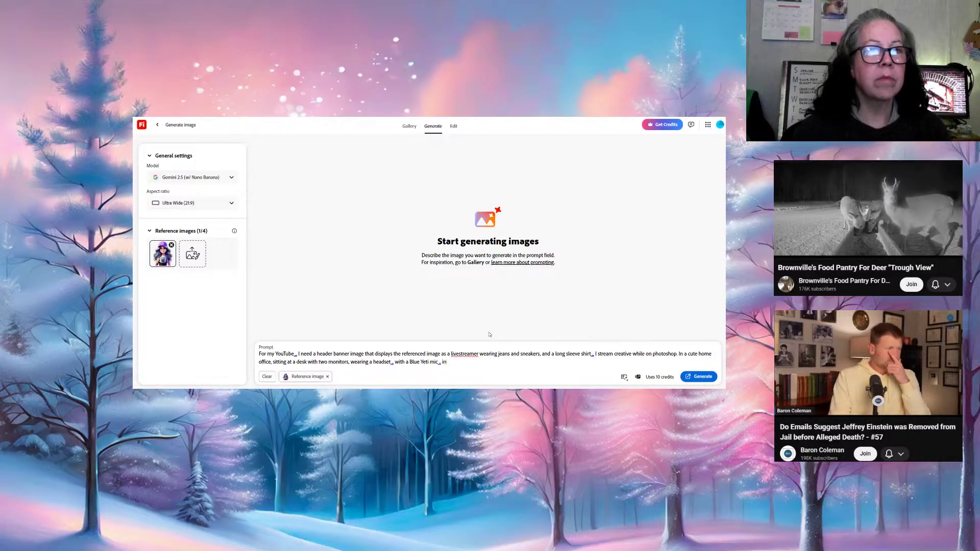
text( a croque)
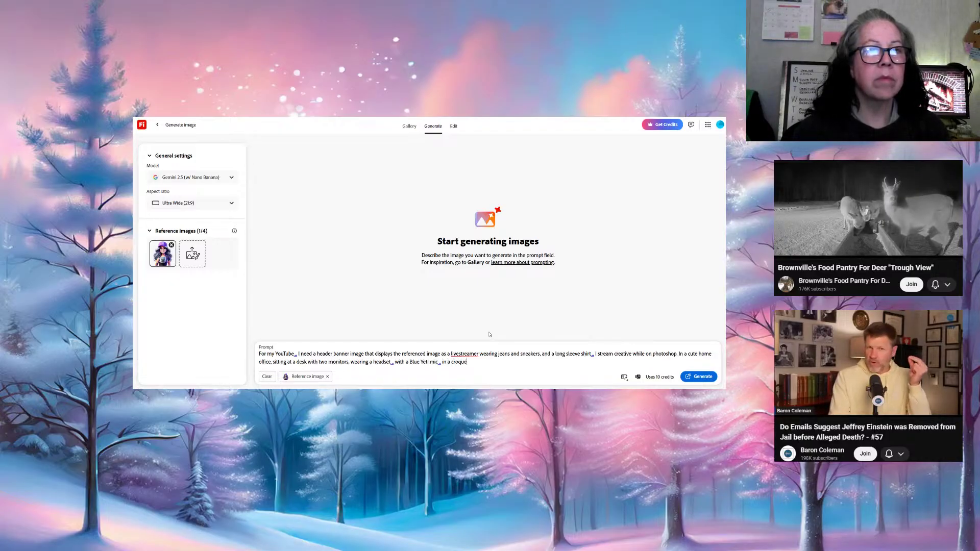
text(tte offic)
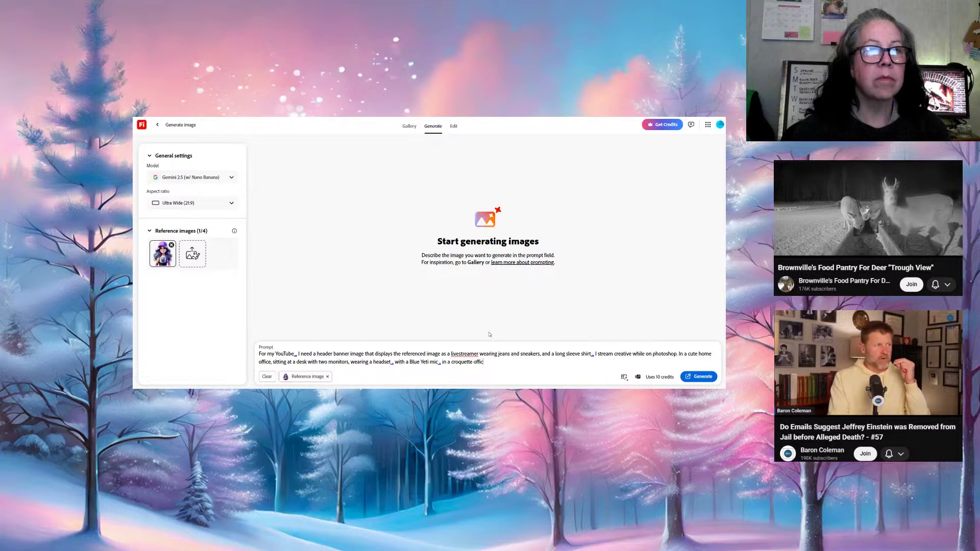
text(e, p)
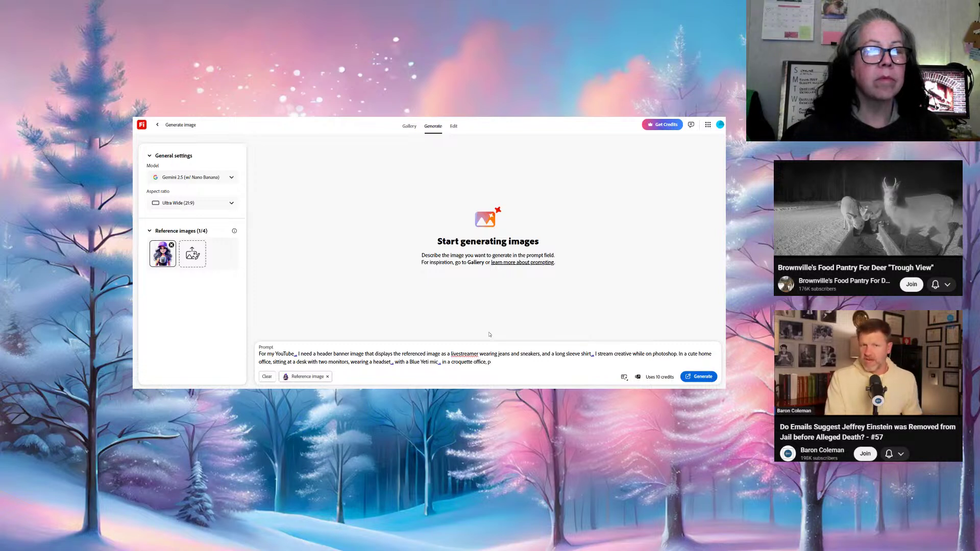
text(hotos o)
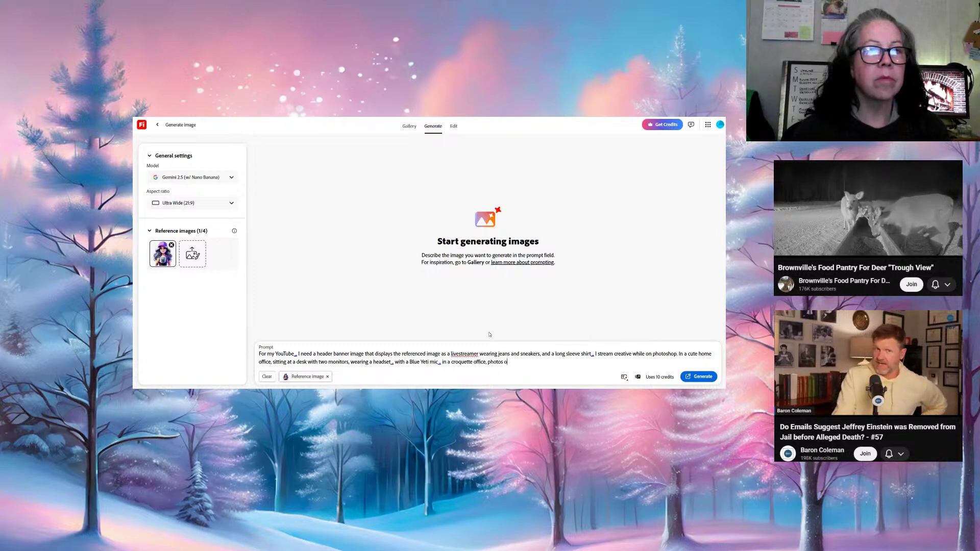
text(f)
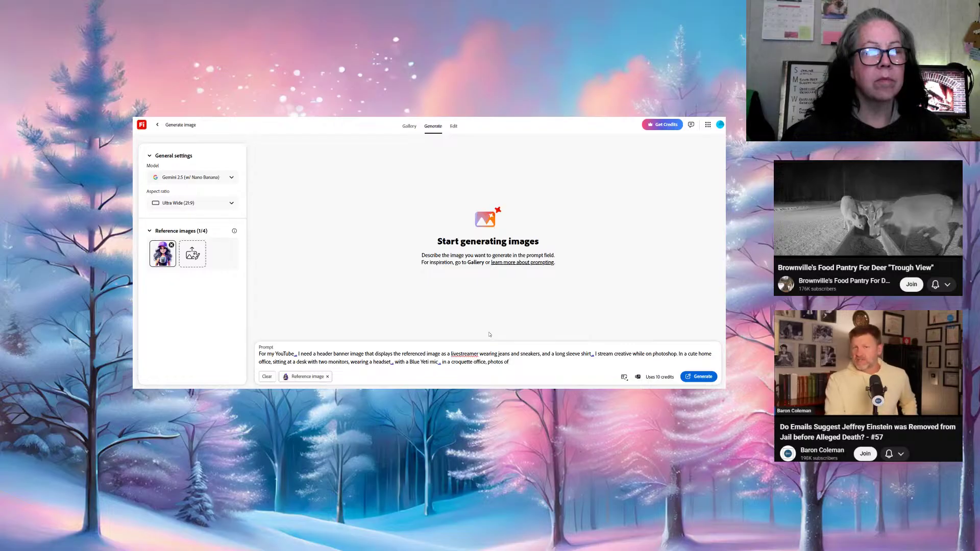
key(BackSpace)
key(BackSpace)
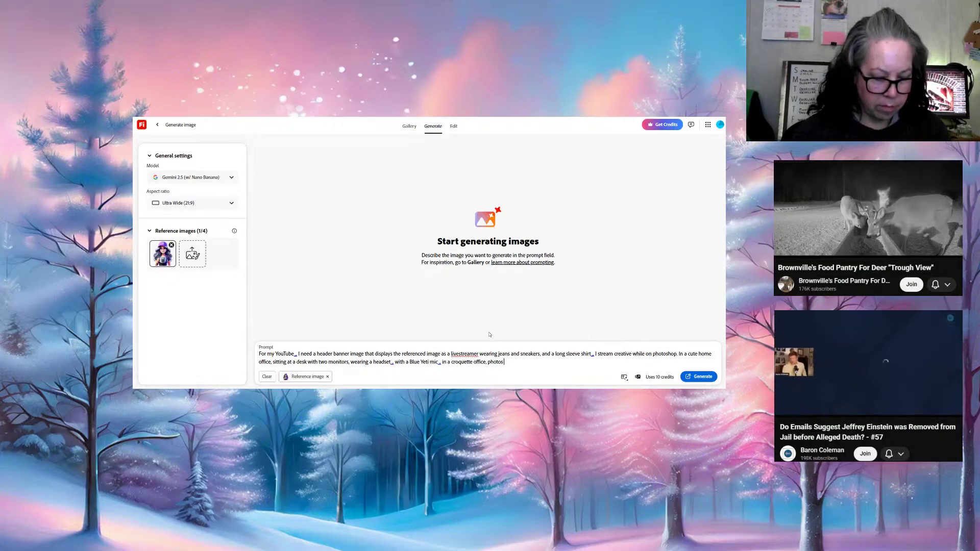
text(of)
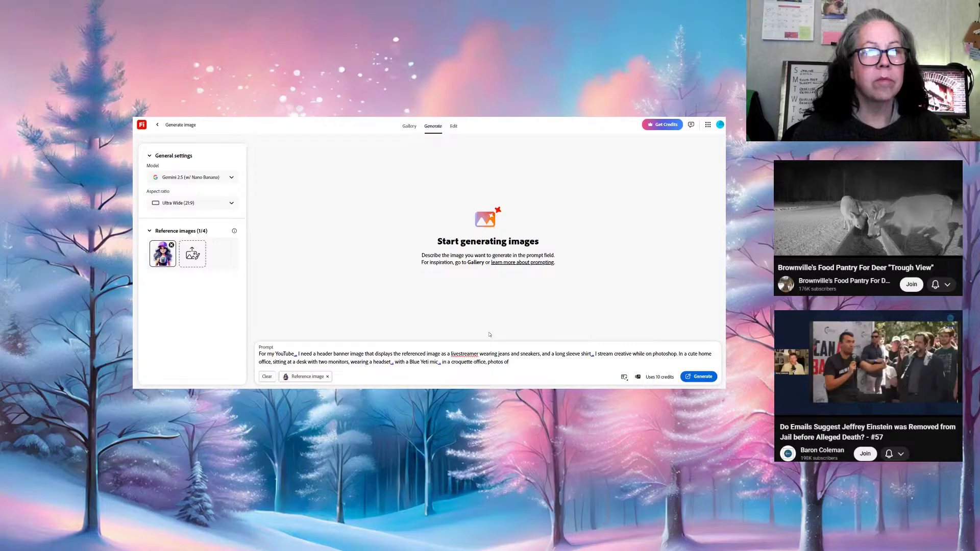
key(BackSpace)
key(BackSpace)
key(BackSpace)
key(BackSpace)
key(BackSpace)
key(BackSpace)
key(BackSpace)
key(BackSpace)
Add "though the photos have BJJ images," after "croquette office," in the prompt
text(tho)
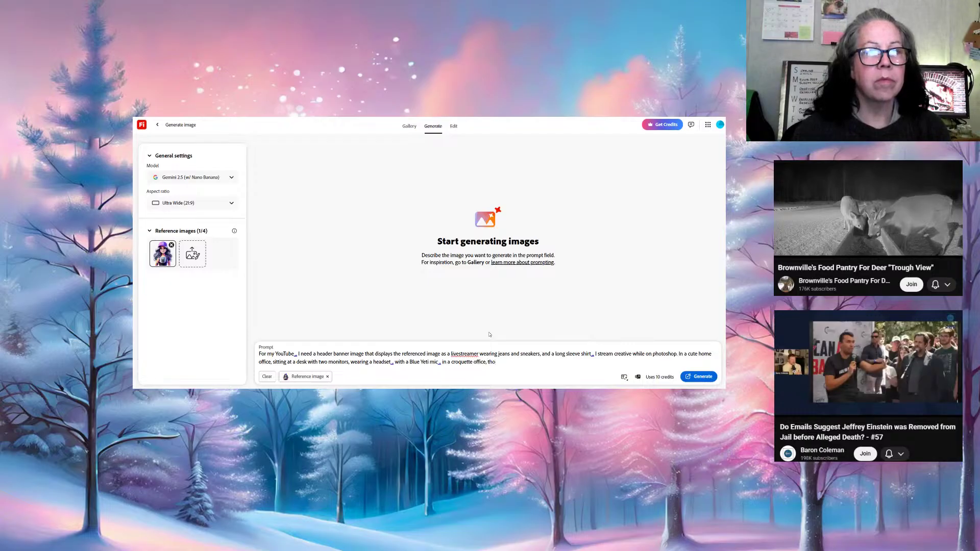
text(ugh the phot)
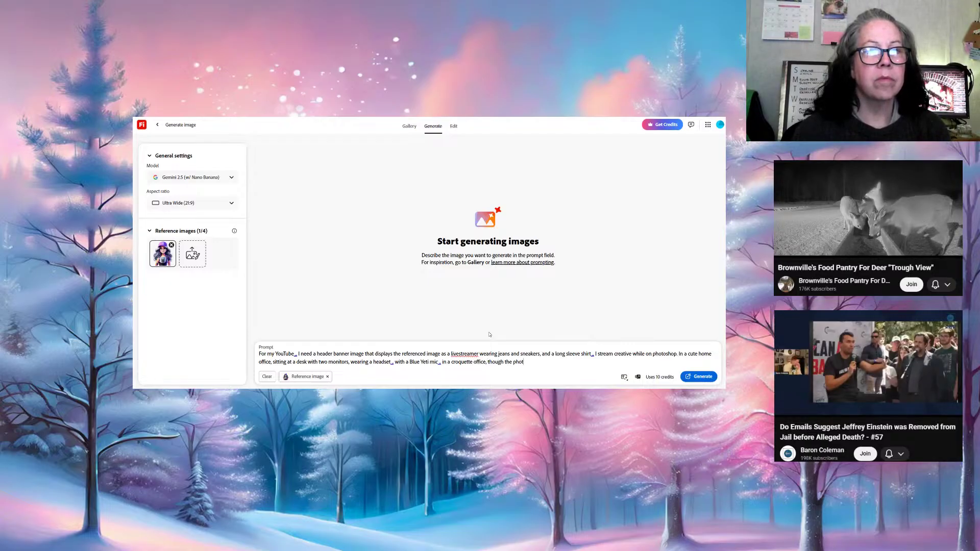
text(os have BJJ)
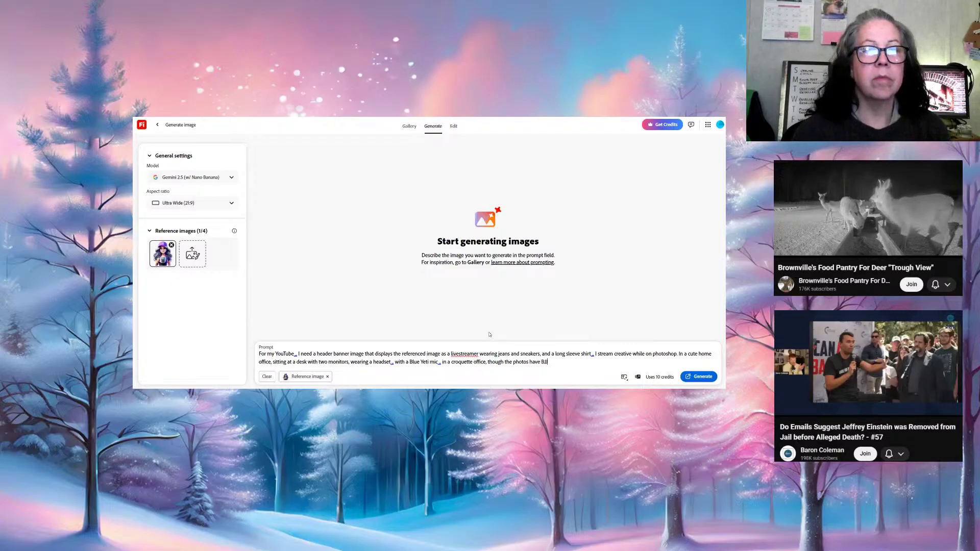
text( image)
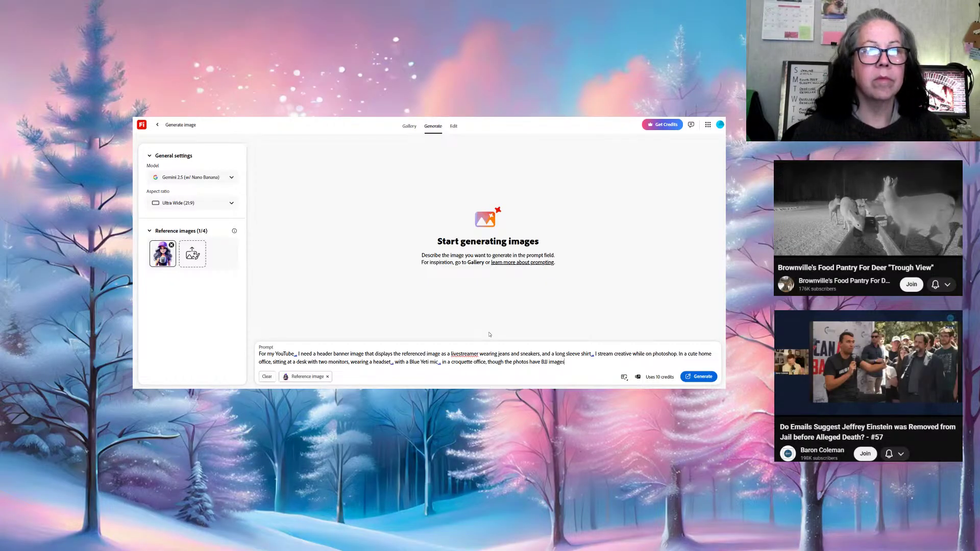
text(s, a)
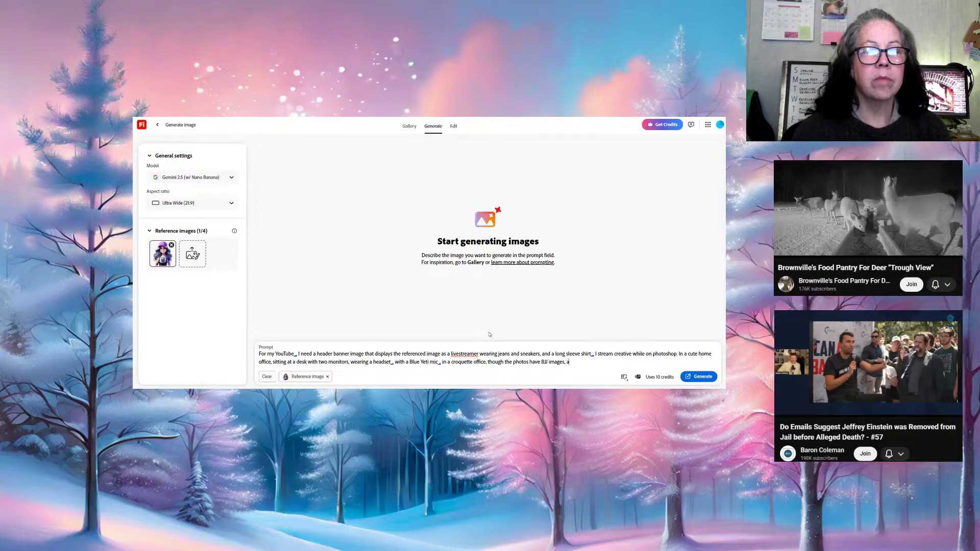
Extend the prompt with "and two guinea pigs on a big comforter on a live seat,"
text(nd two g)
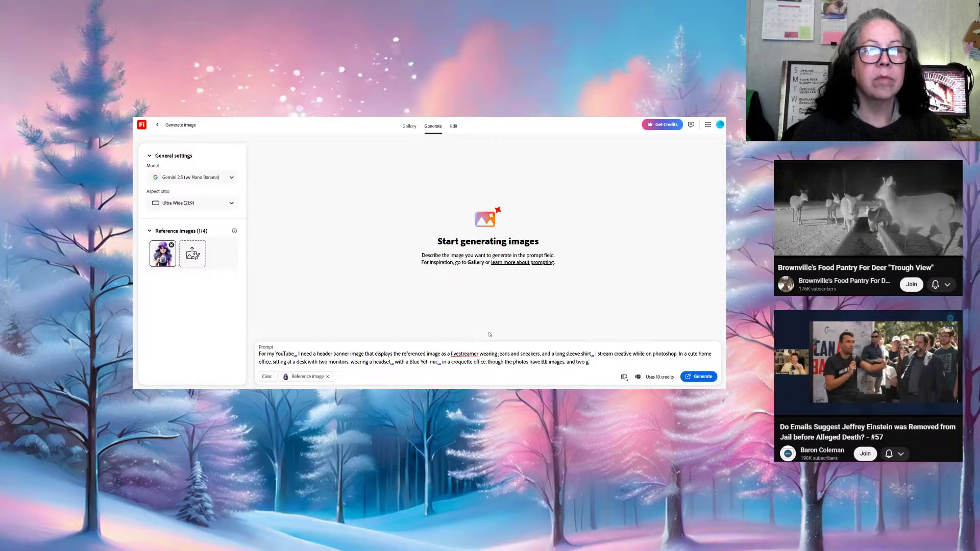
text(uinea pigs)
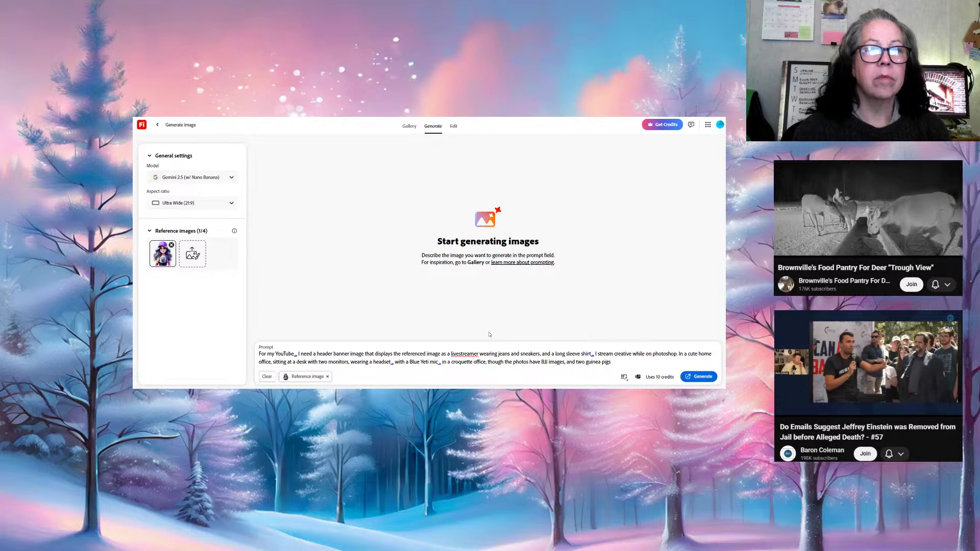
text( on a liv)
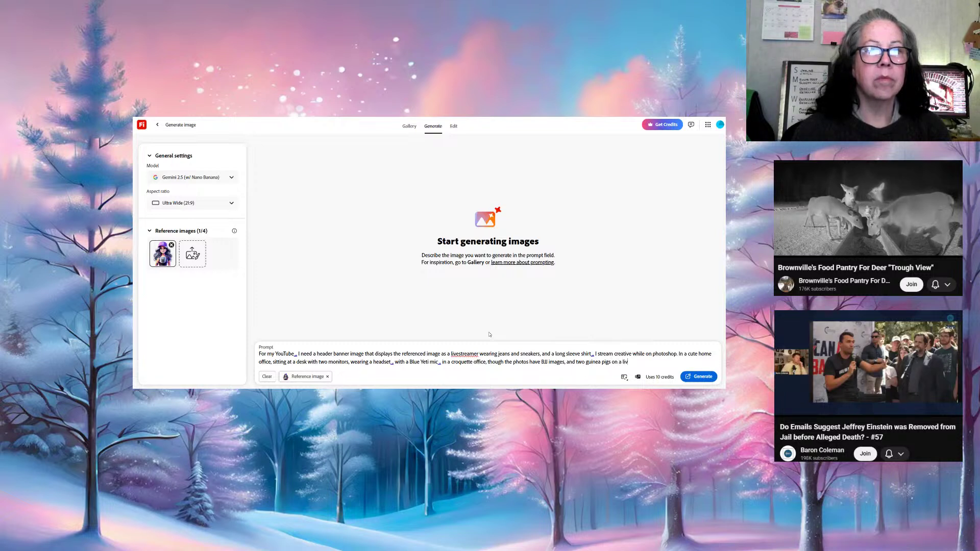
key(BackSpace)
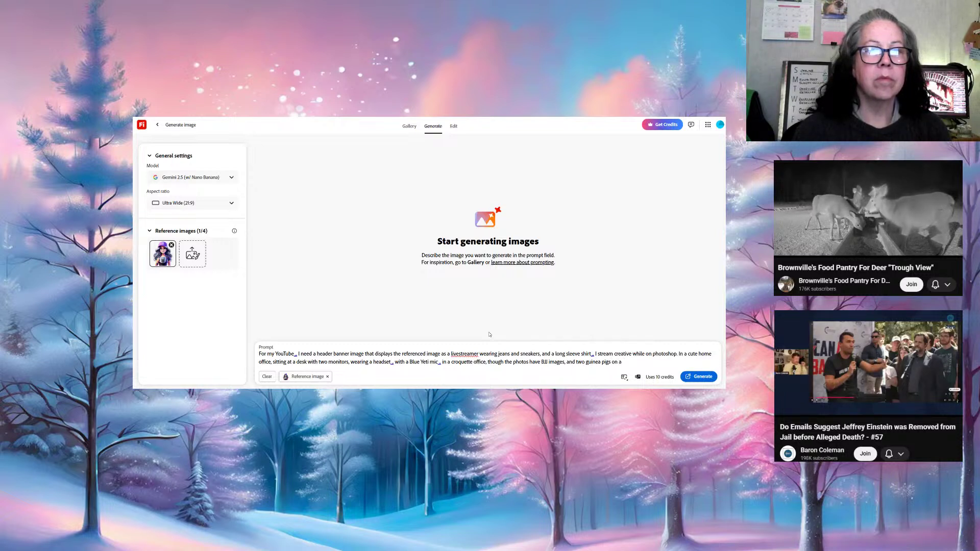
text(big)
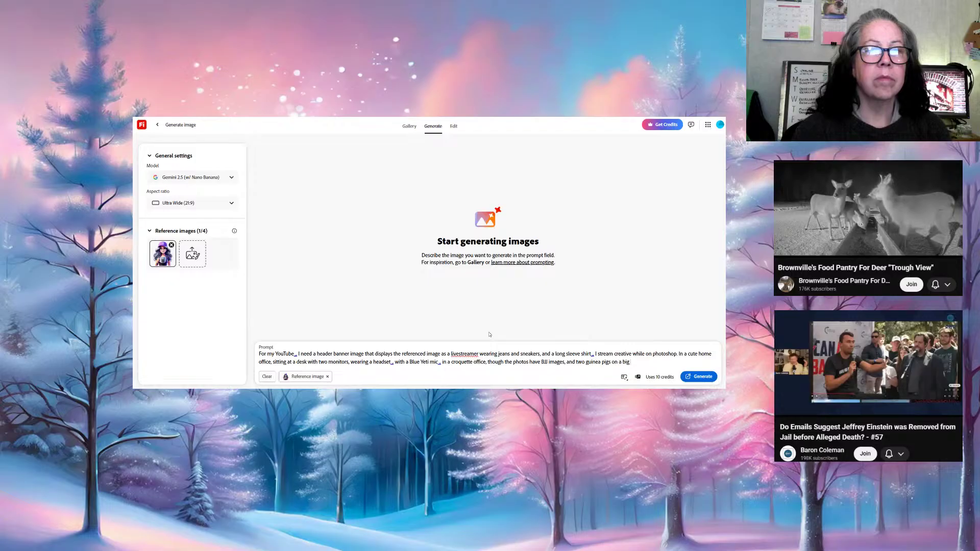
text( comforter)
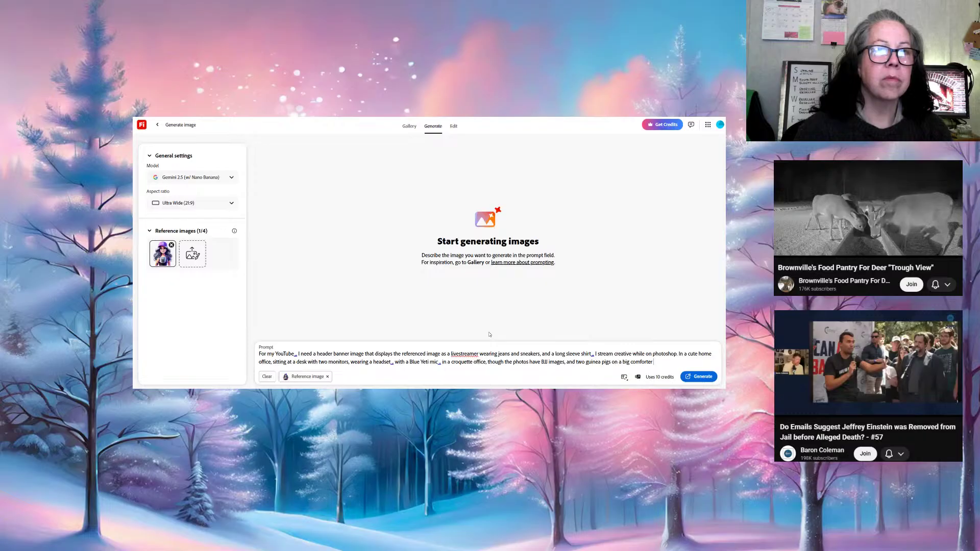
text(on a l)
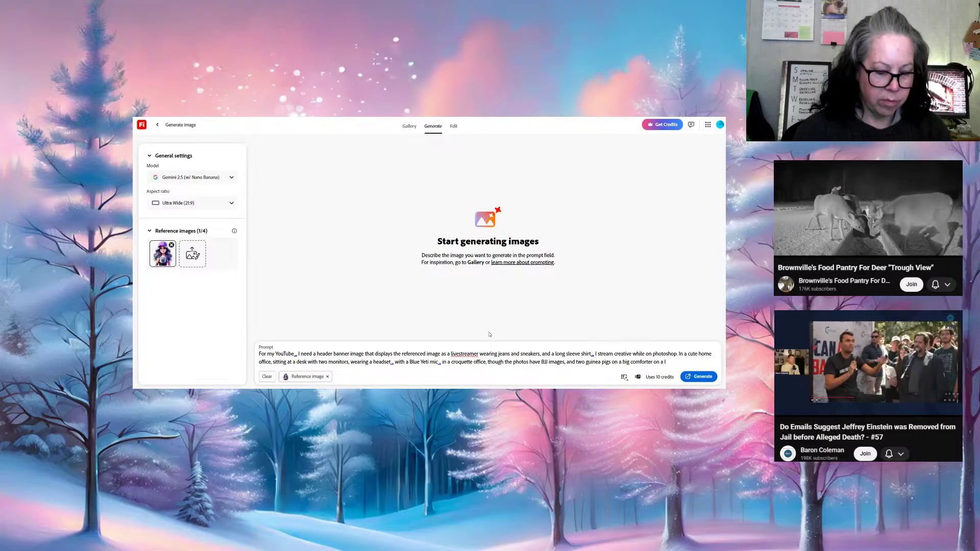
text(ive sea)
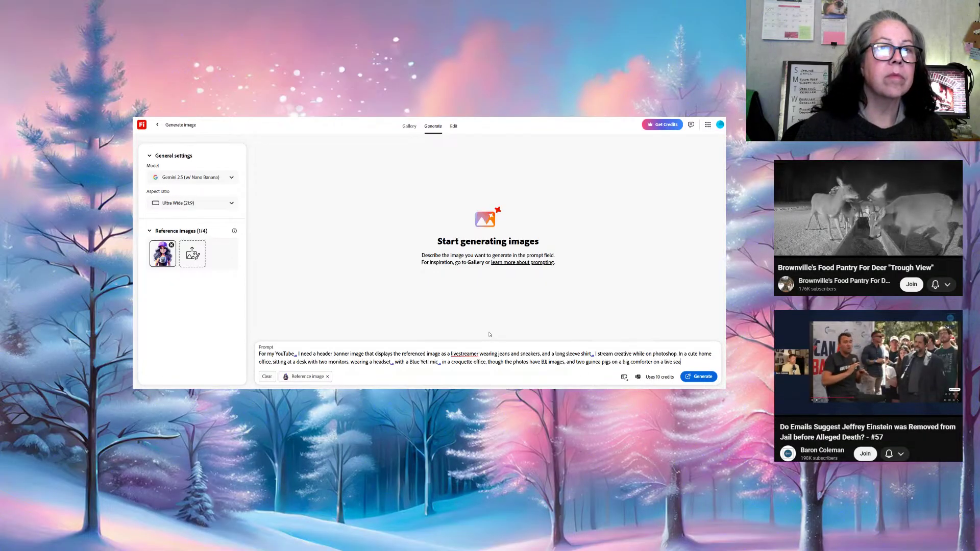
text(t, one)
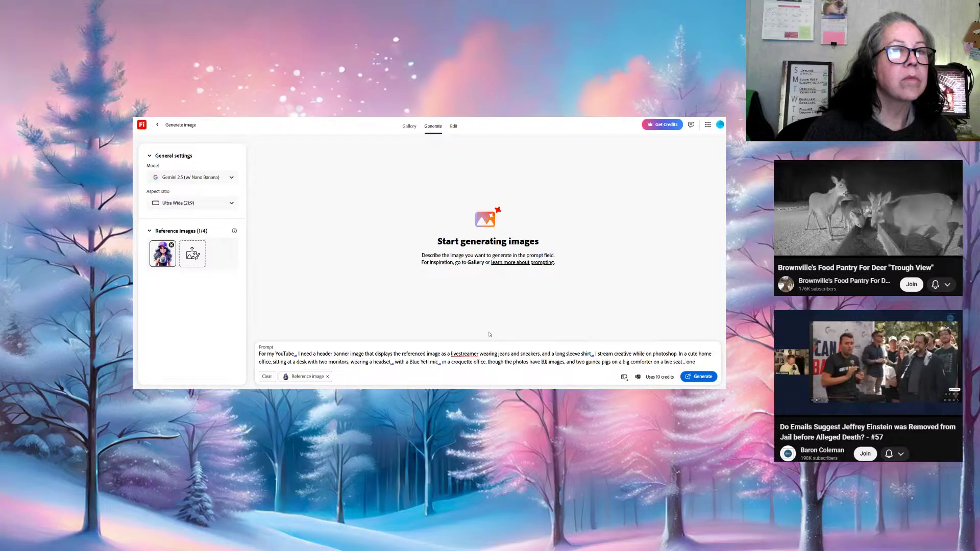
Describe the pets' colors in the prompt as "one guinea pig is white, the other is tri-colored - brown, black, and white"
text( guinea )
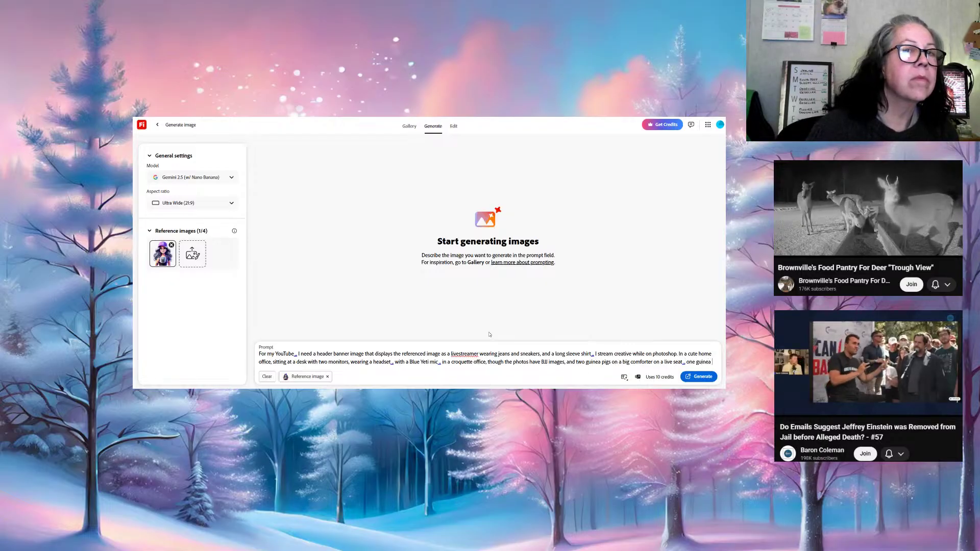
text(pig is wh)
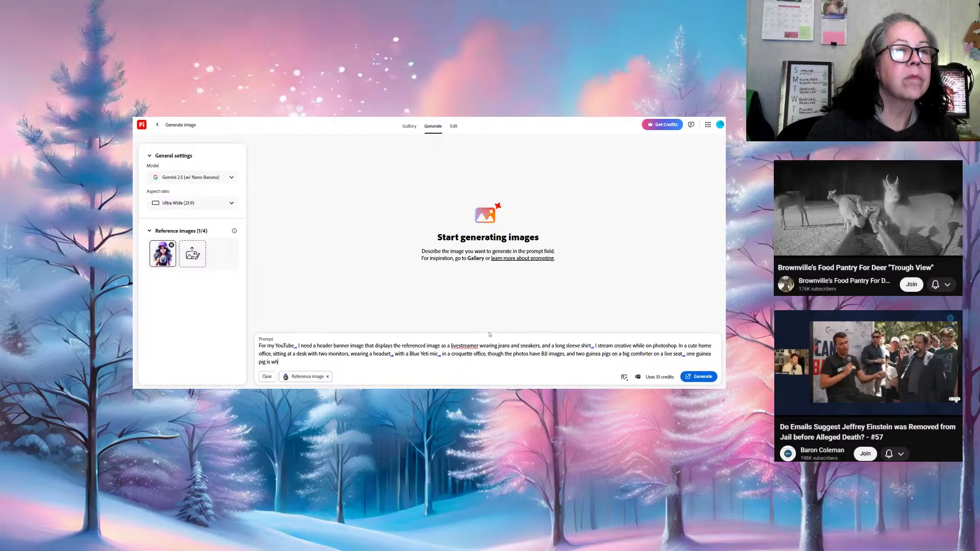
text(ite, the o)
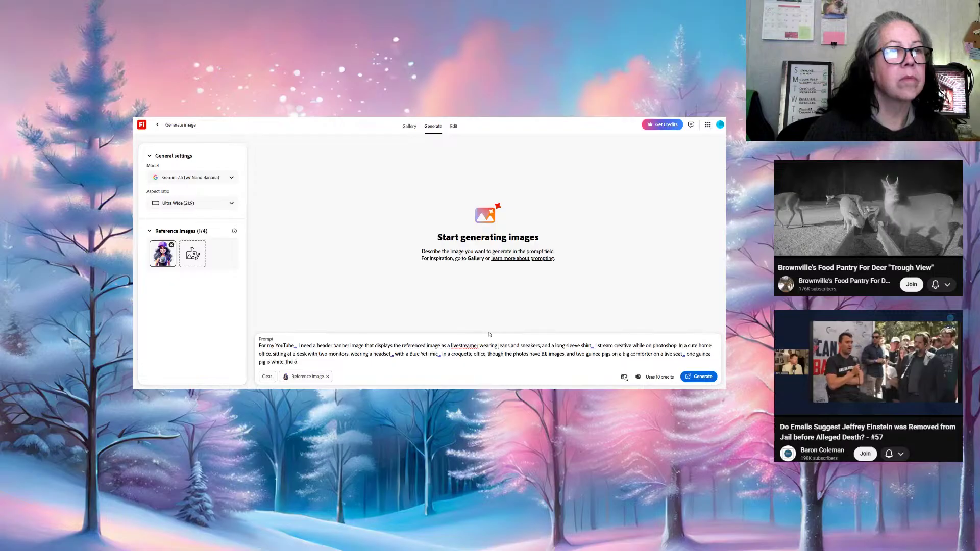
text(ther is tri)
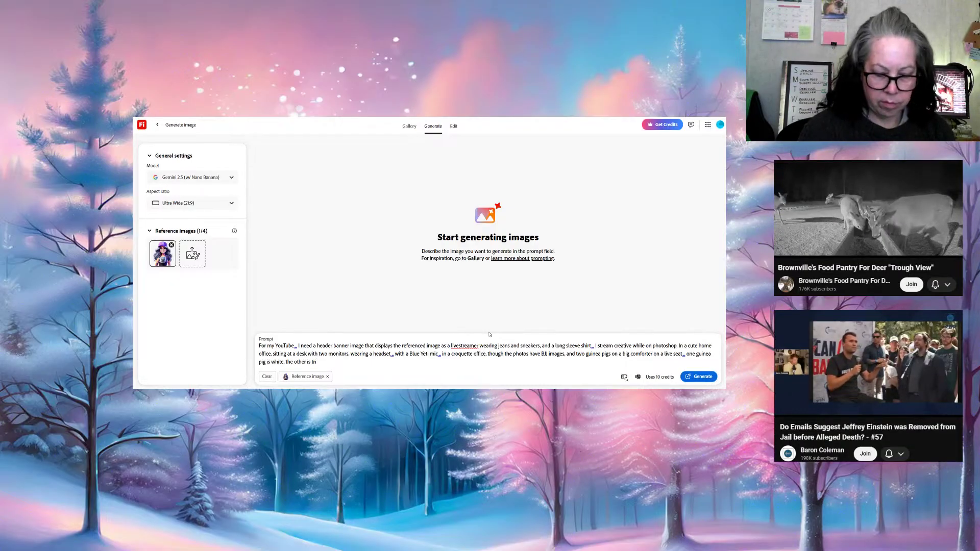
text(-colored,)
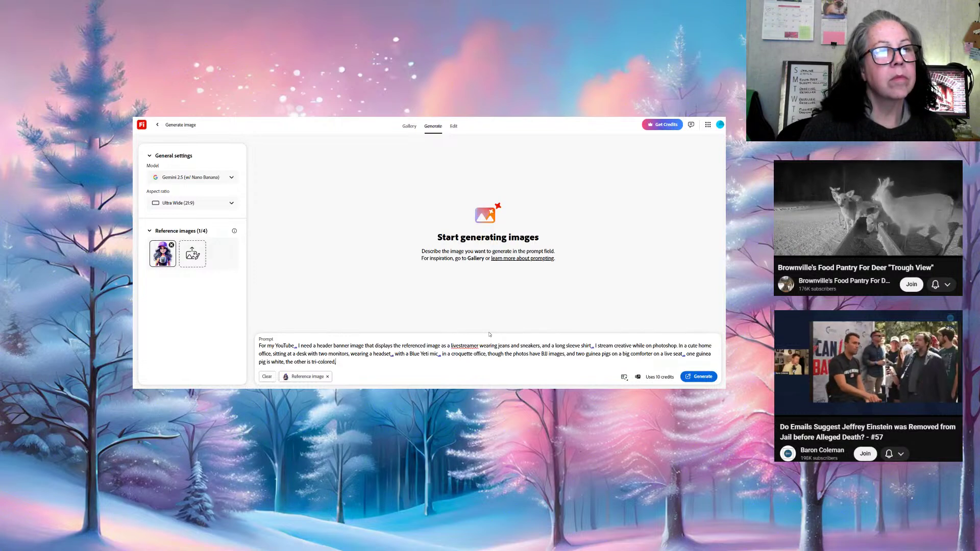
key(BackSpace)
text(- )
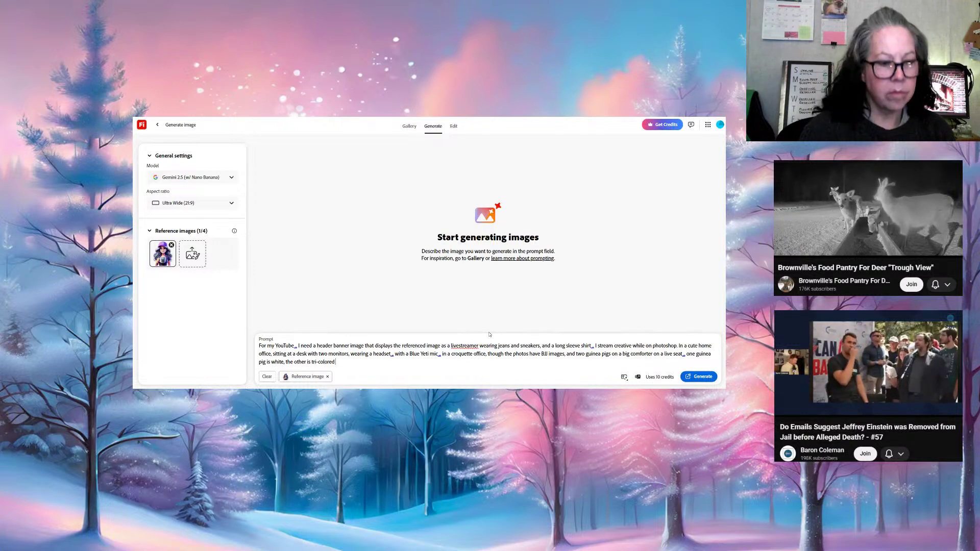
text(brown)
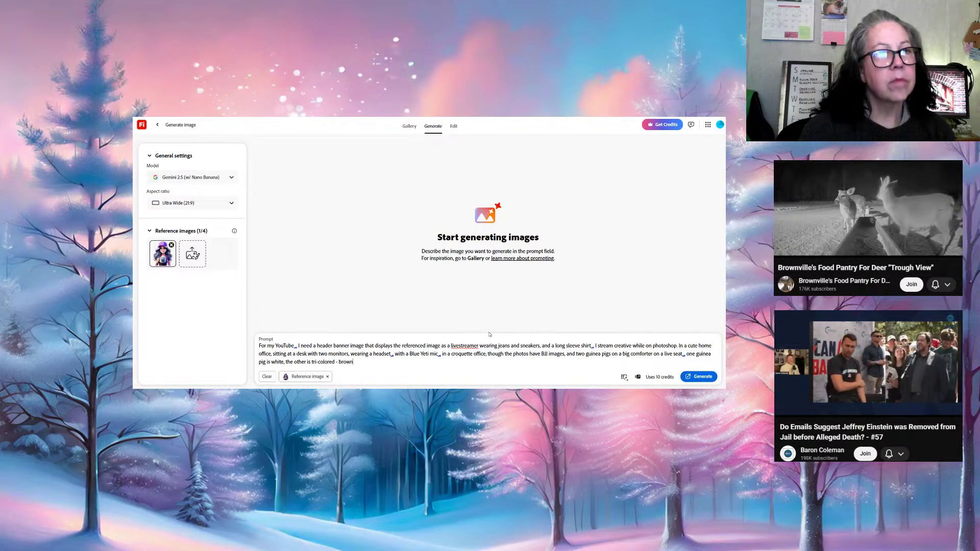
text(, bla)
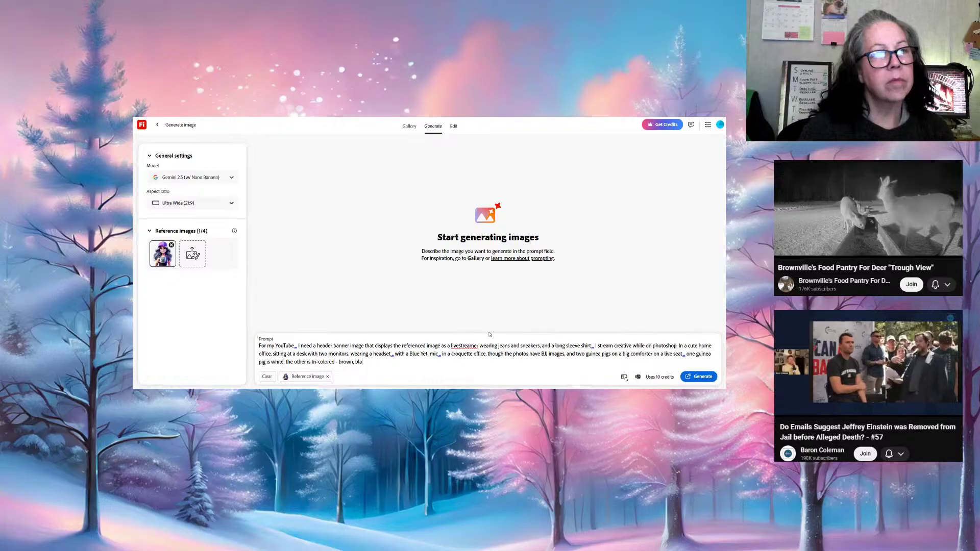
text(ck, and white)
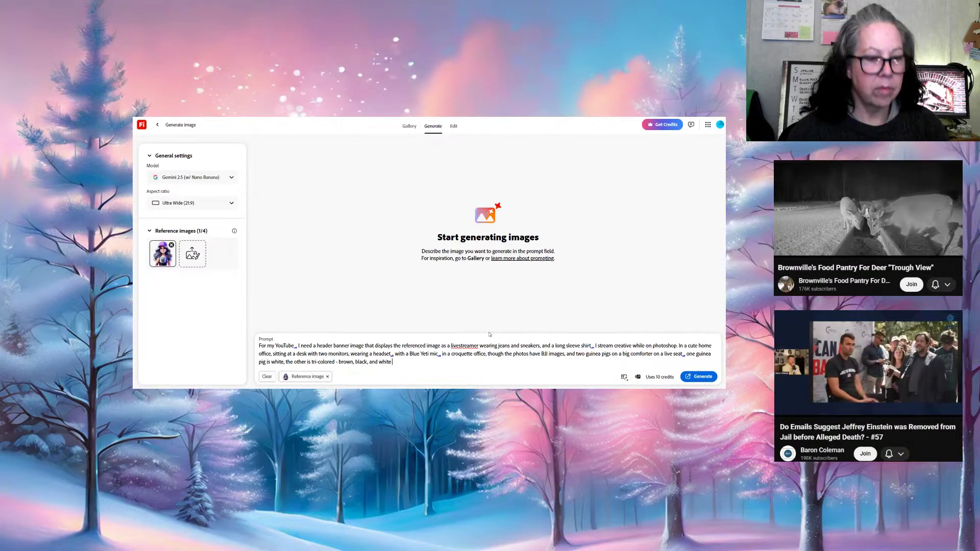
Extend the prompt after "black, and white" with "and a cat sits"
text(and)
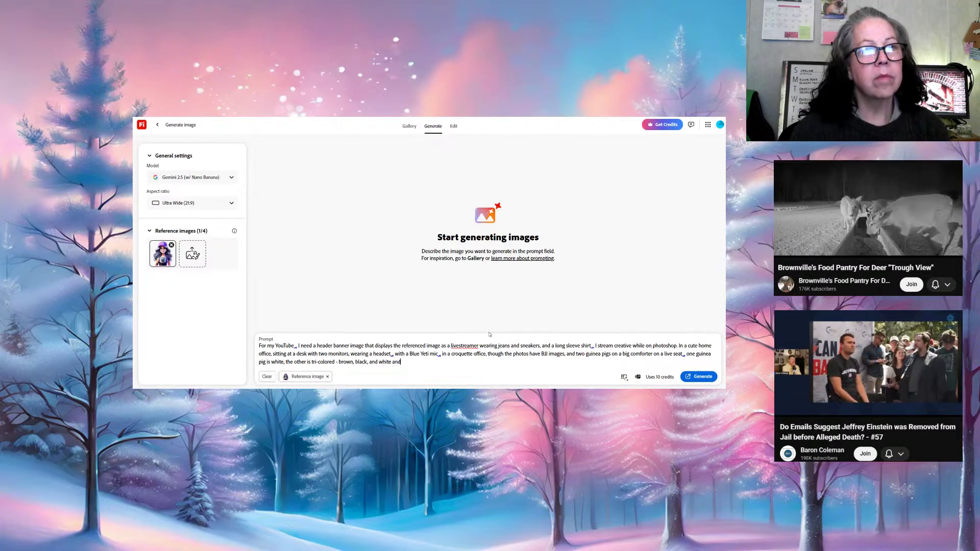
text( a cat)
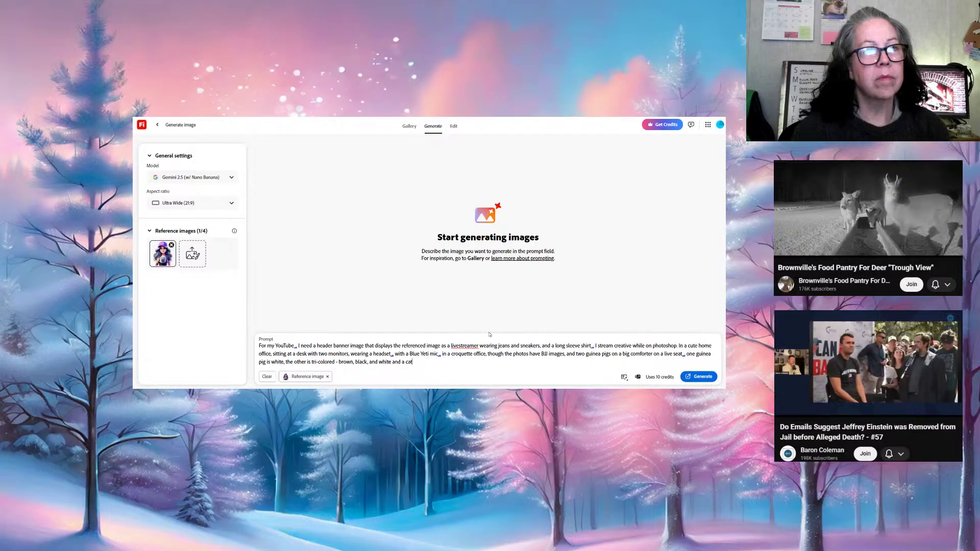
text( set)
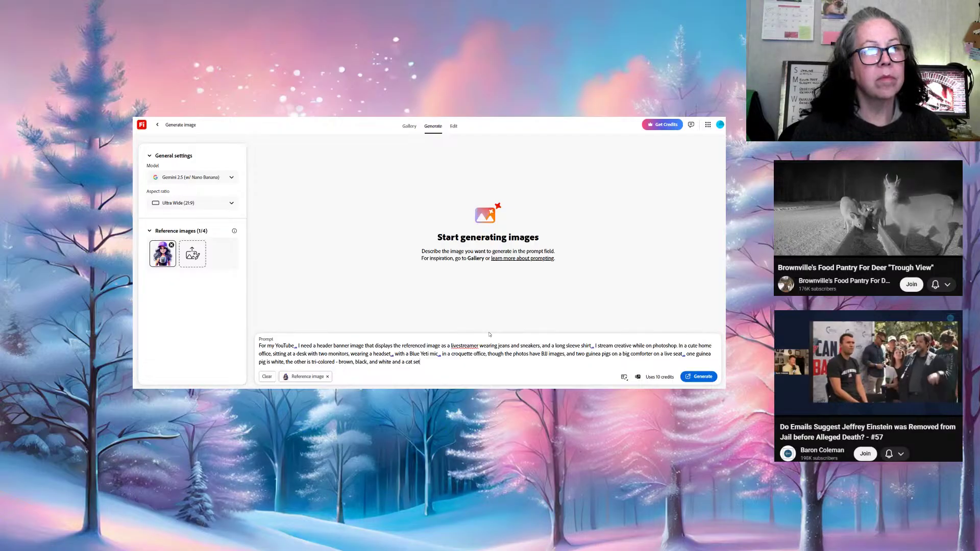
key(BackSpace)
key(BackSpace)
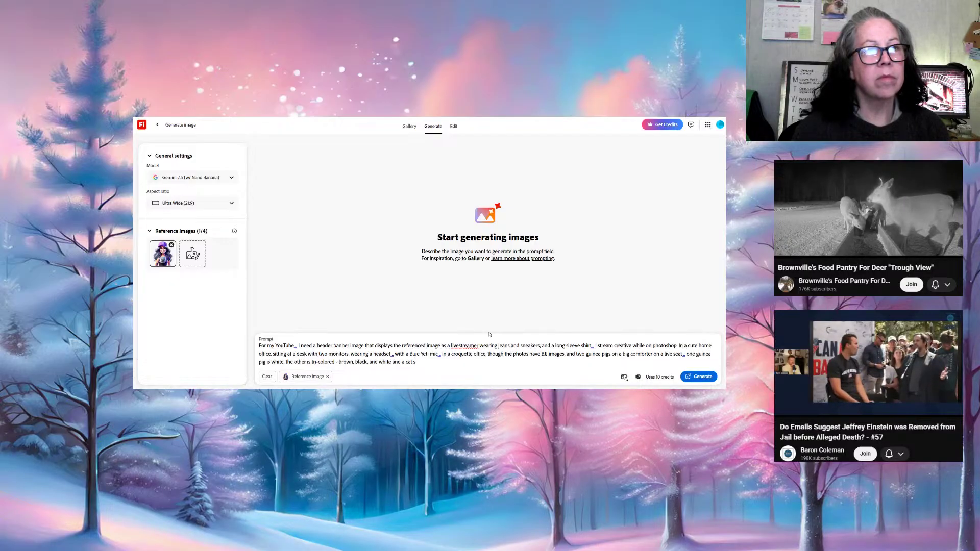
text(its)
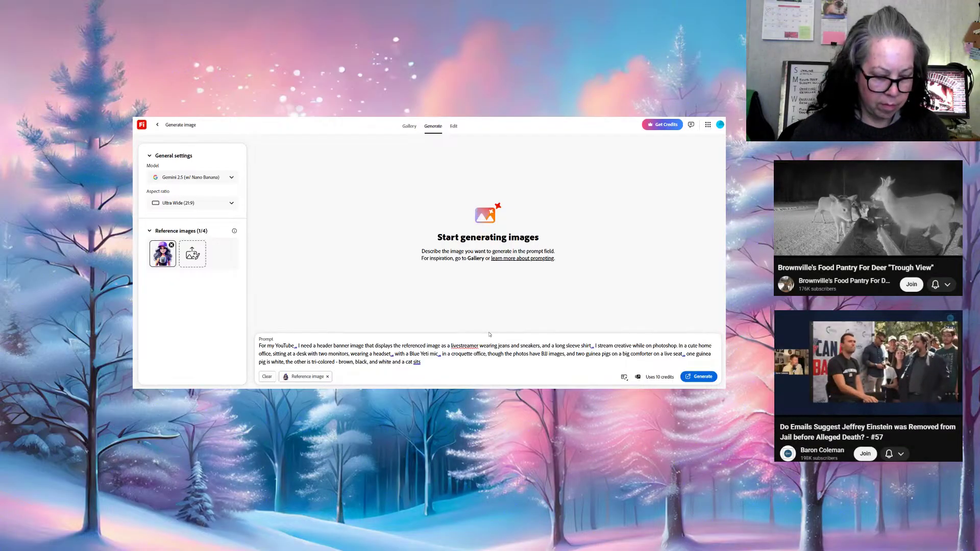
Change "a cat" in the prompt to "an all black cat"
key(ctrl+Left)
key(ctrl+Left)
key(Left)
text(n all black)
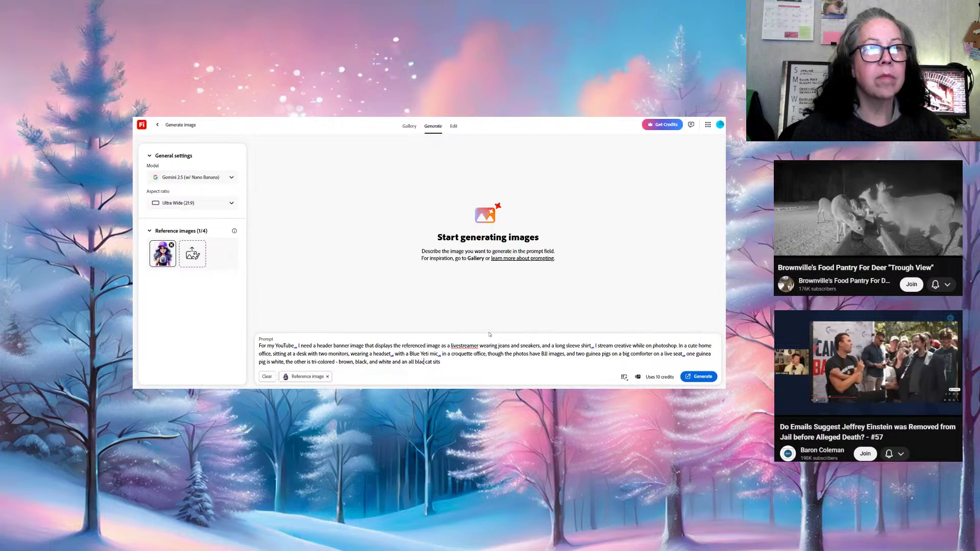
Continue the prompt after "cat sits" with "by the office window, outside it is nighttime"
key(End)
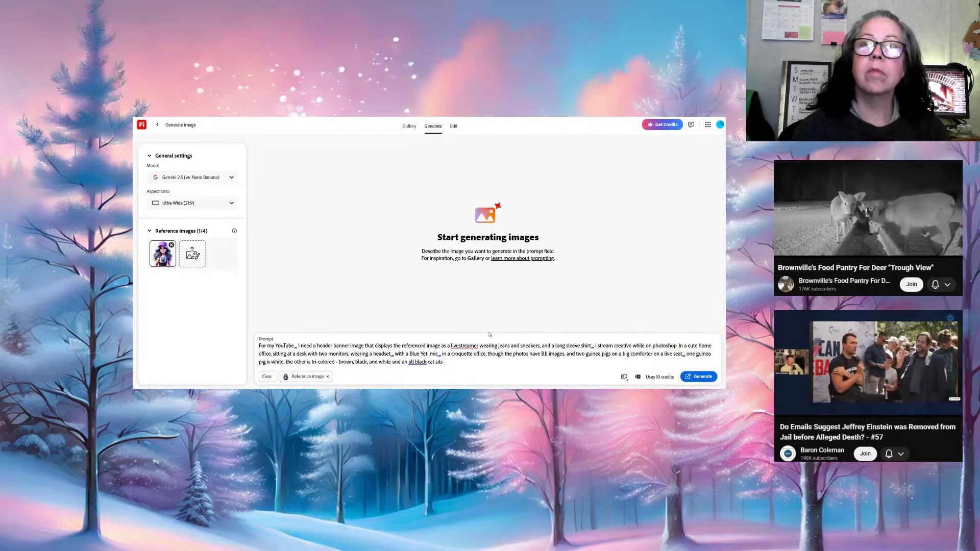
text(b)
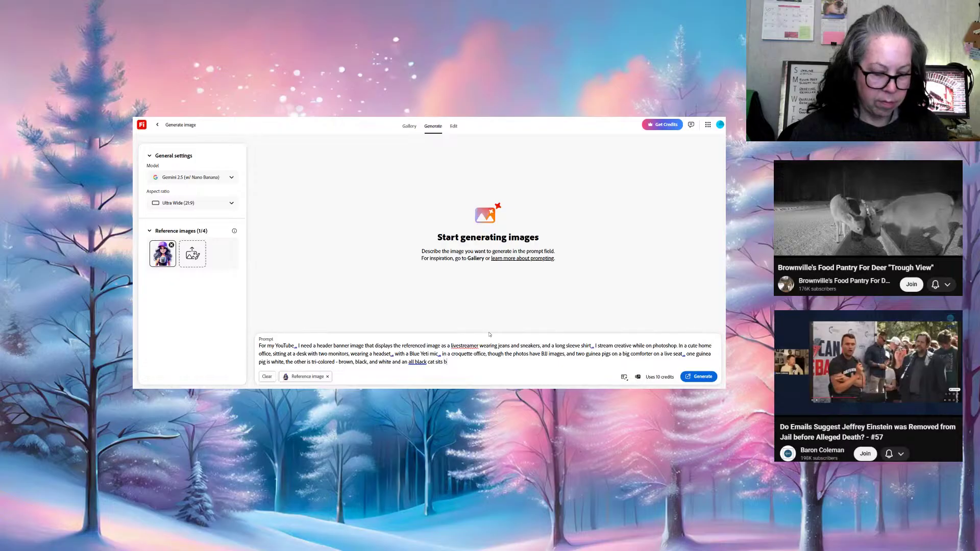
text(y)
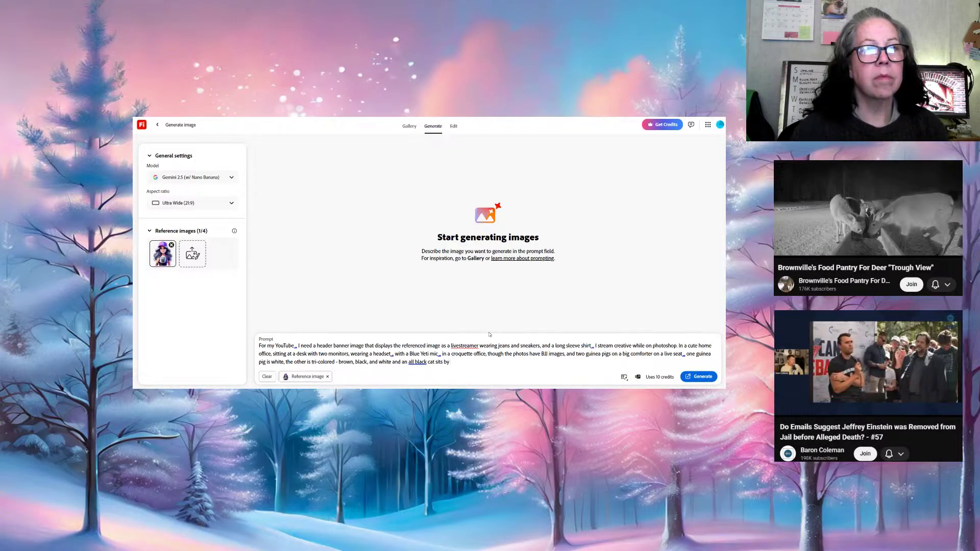
text( the off)
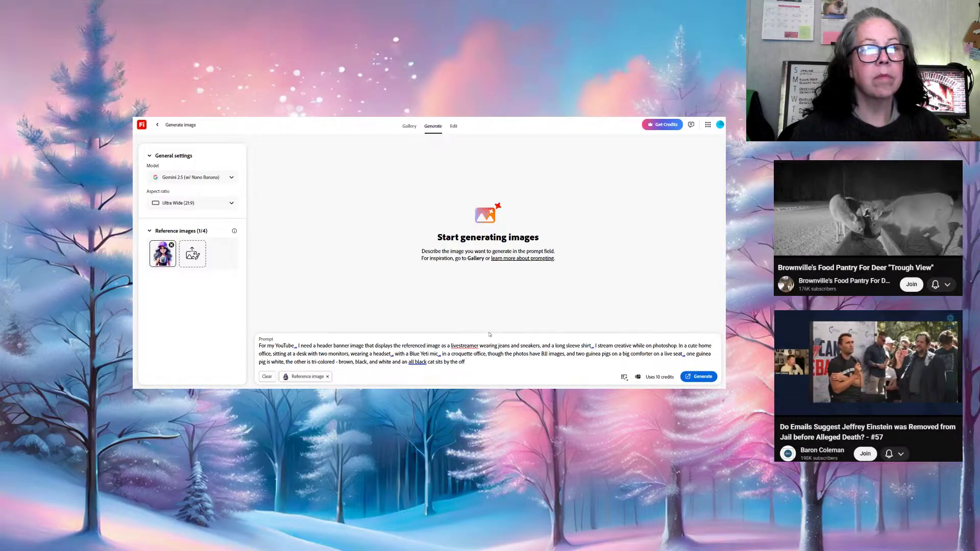
text(ece window)
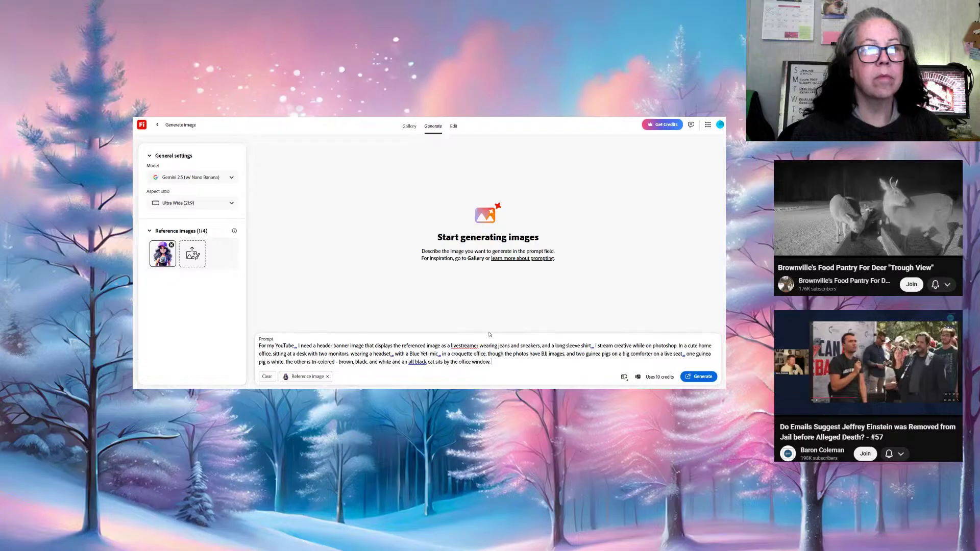
text(, outside)
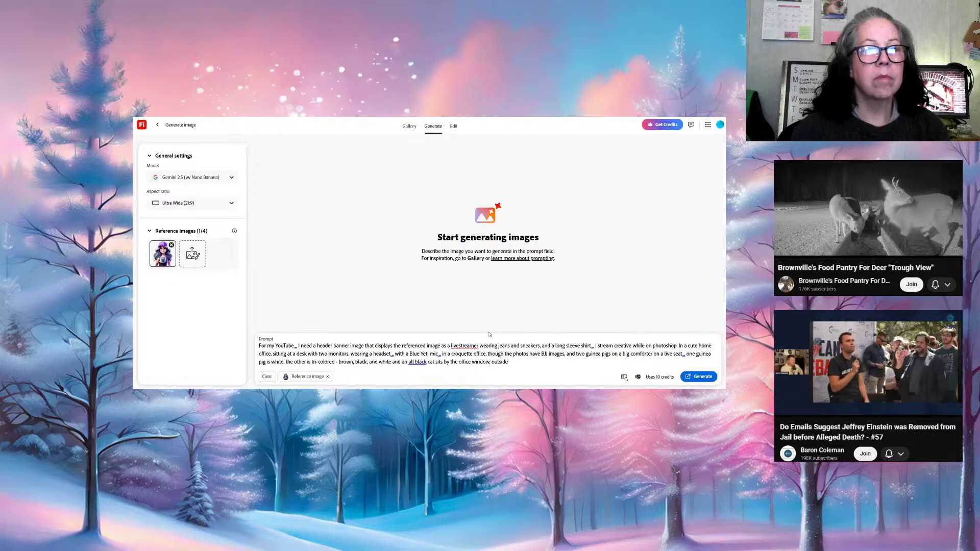
text( it is)
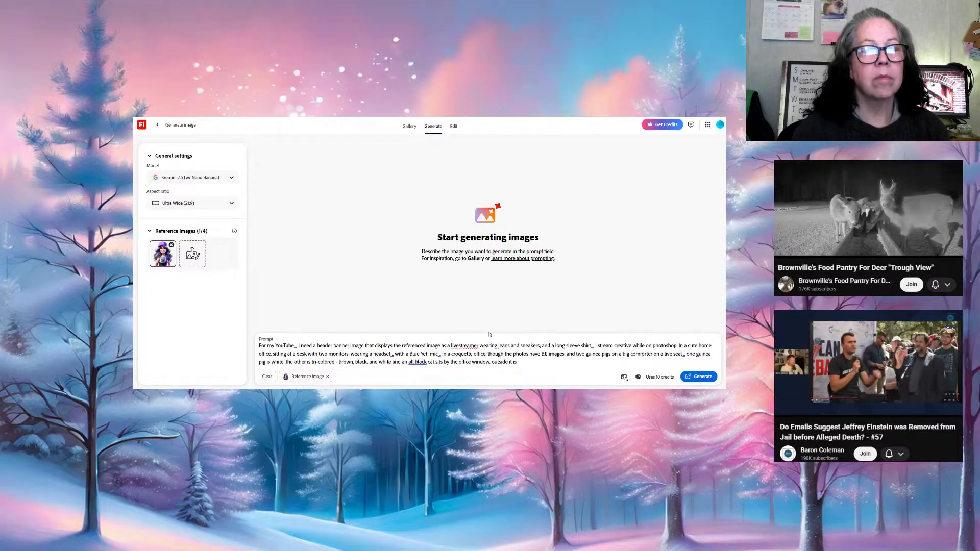
text( nighttime)
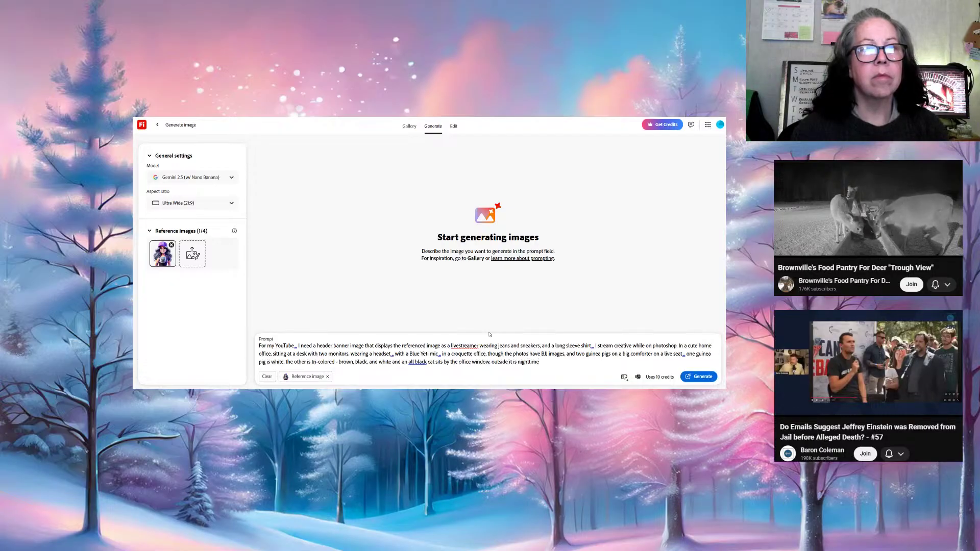
Finish the prompt with "and the backyard is tree filled and beautiful."
text( and the)
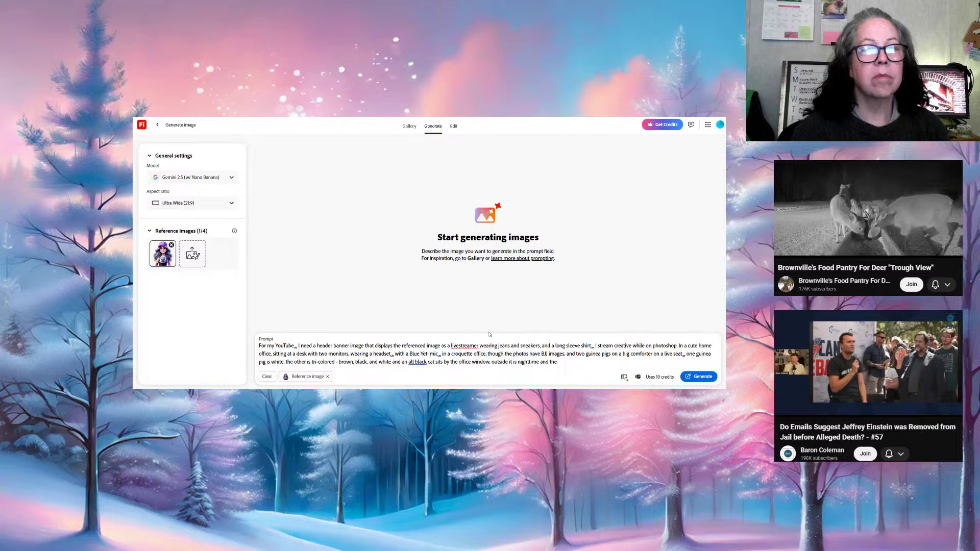
text( ba)
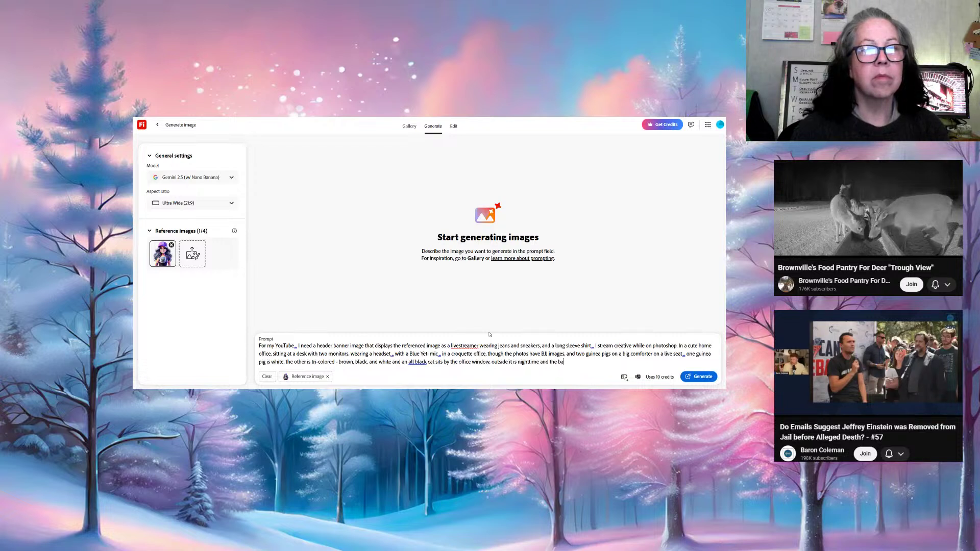
text(ck)
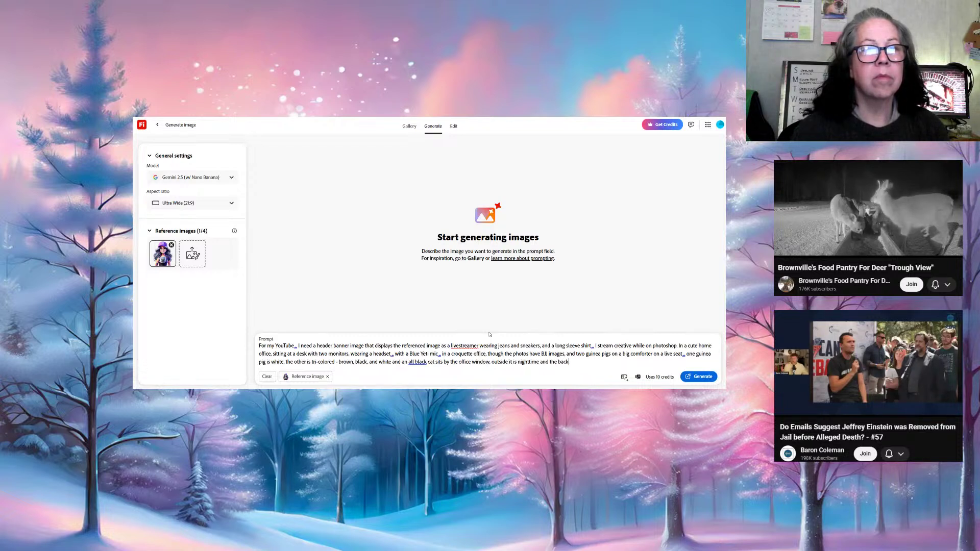
text(yard)
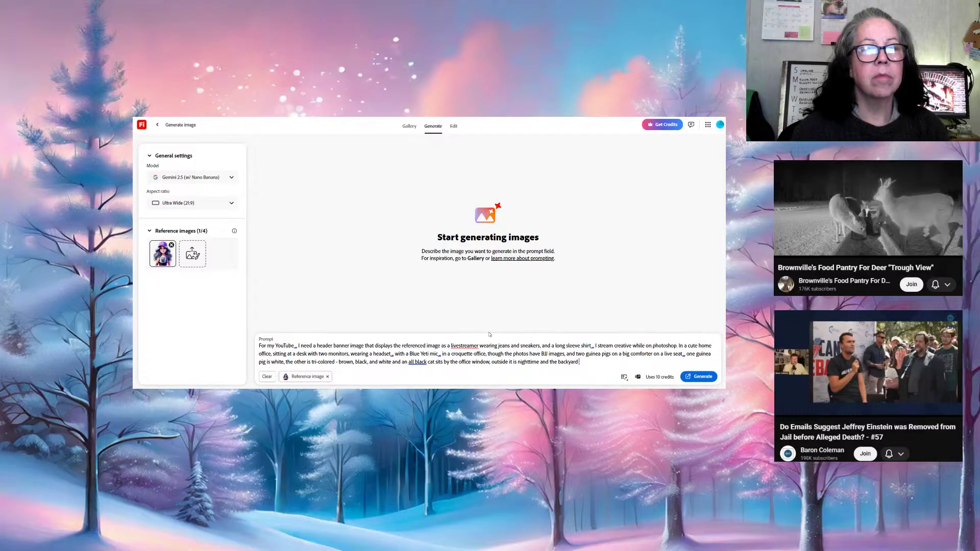
text( is tree)
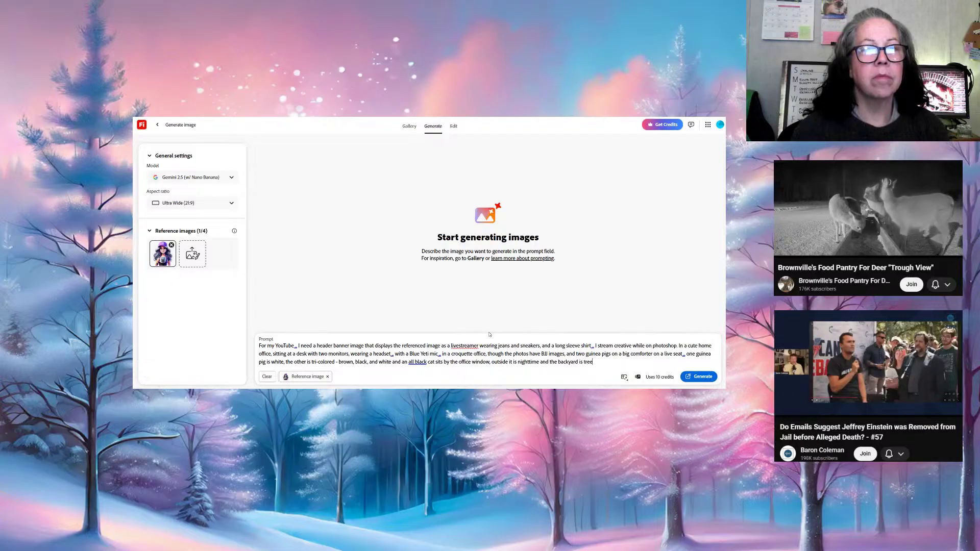
text( fill)
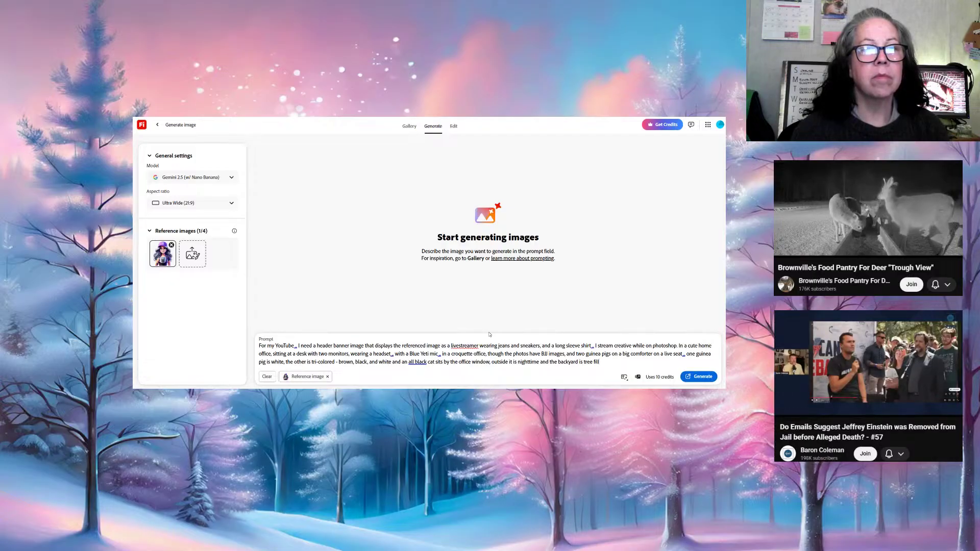
text(ed and bea)
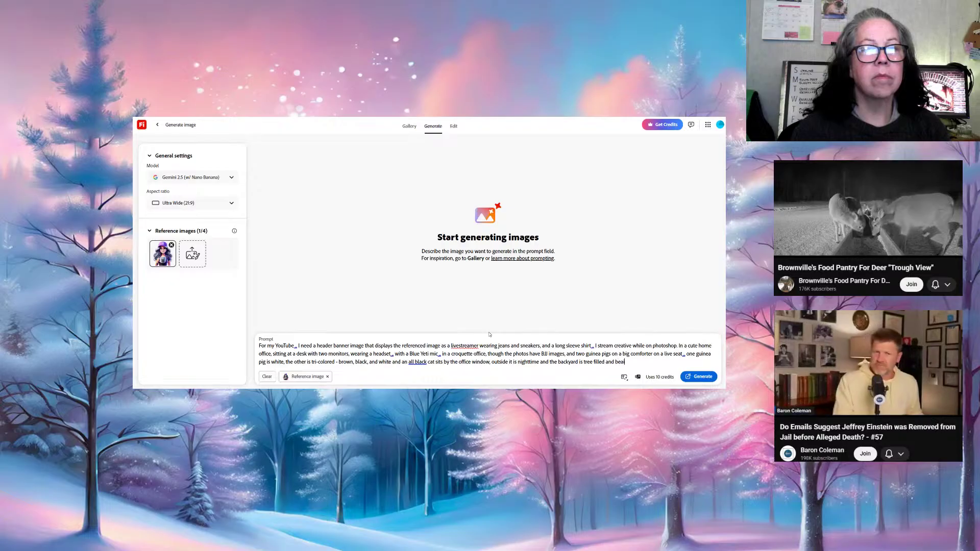
text(itu)
key(BackSpace)
text(ut)
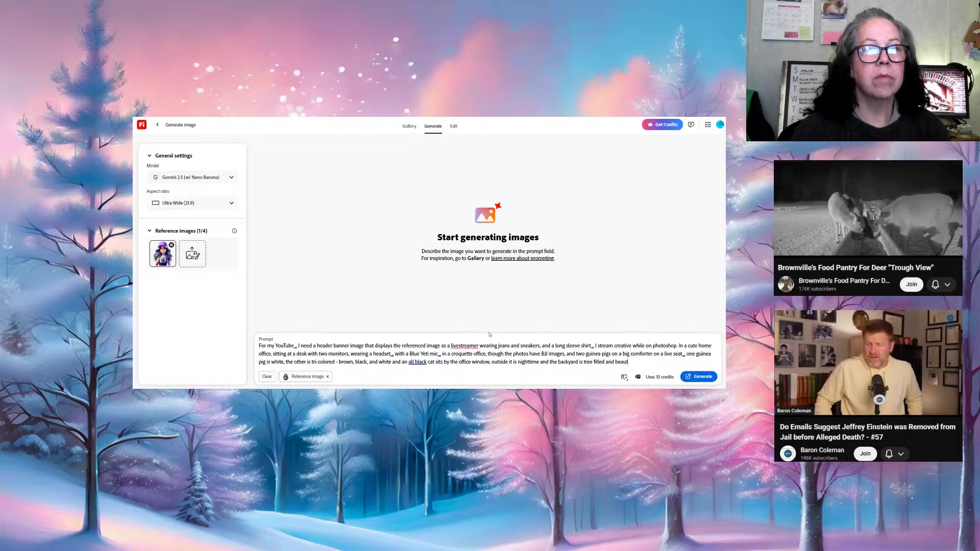
text(iful.)
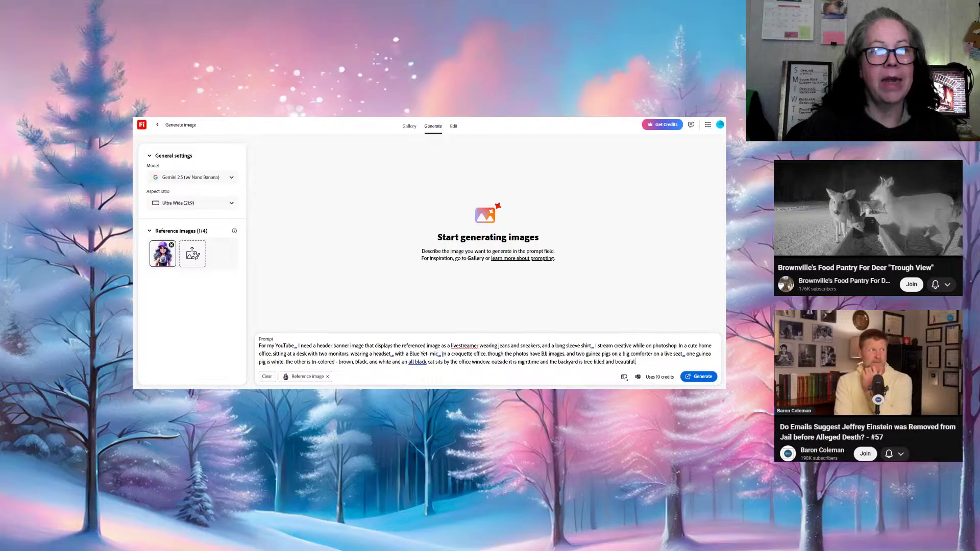
Generate the banner image from the current prompt, and remove "with a Blue Yeti mic," from the prompt text
drag(441, 354, 395, 354)
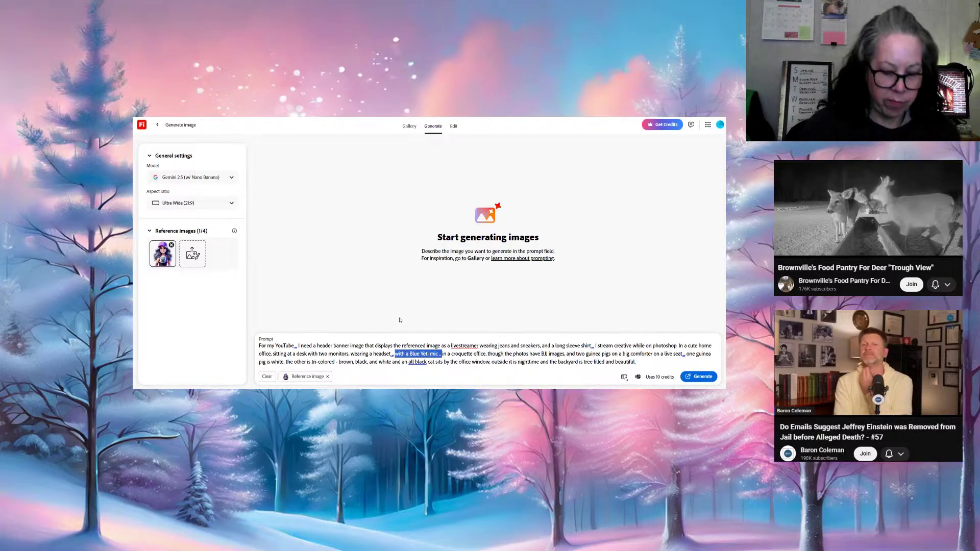
key(ctrl+Return)
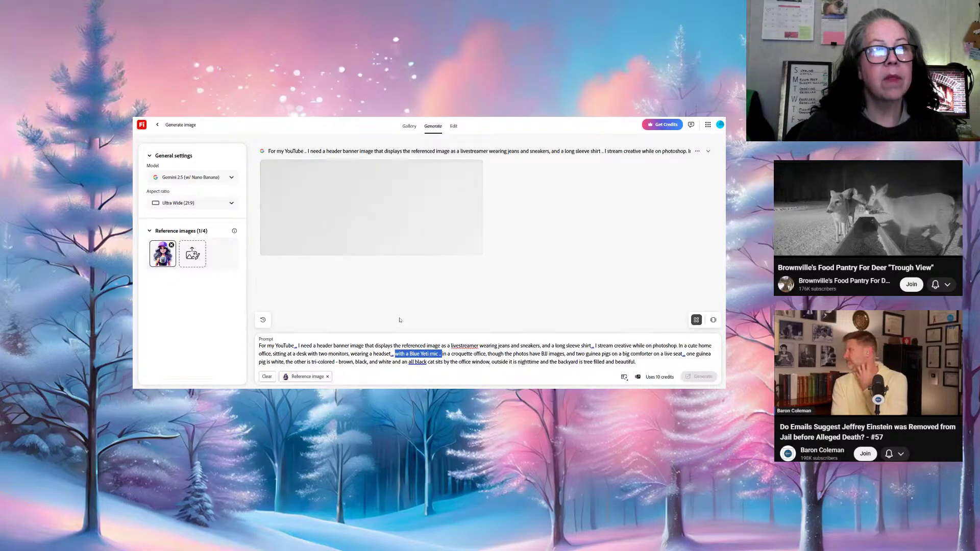
key(BackSpace)
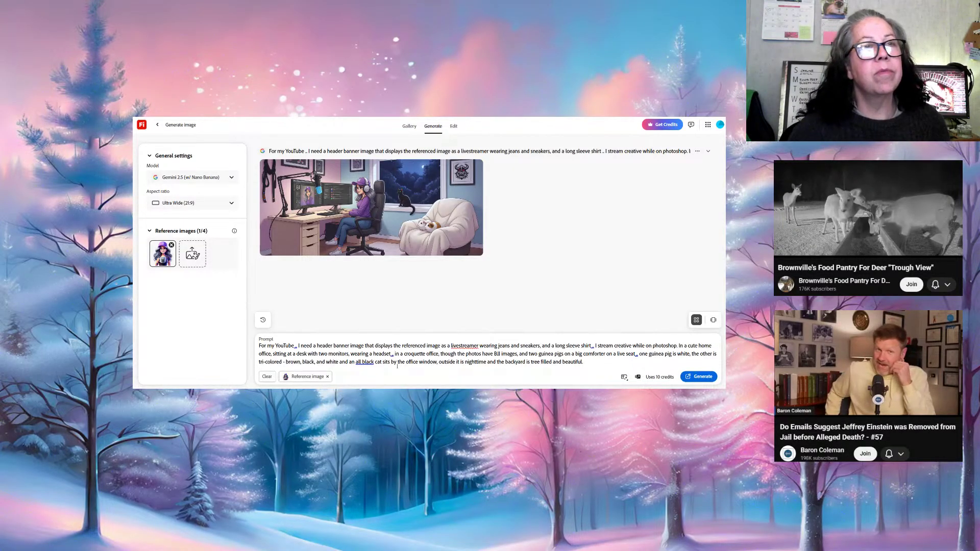
Insert "the office has a coat rack" into the prompt directly before "though the photos have BJJ images"
mouse_move(372, 223)
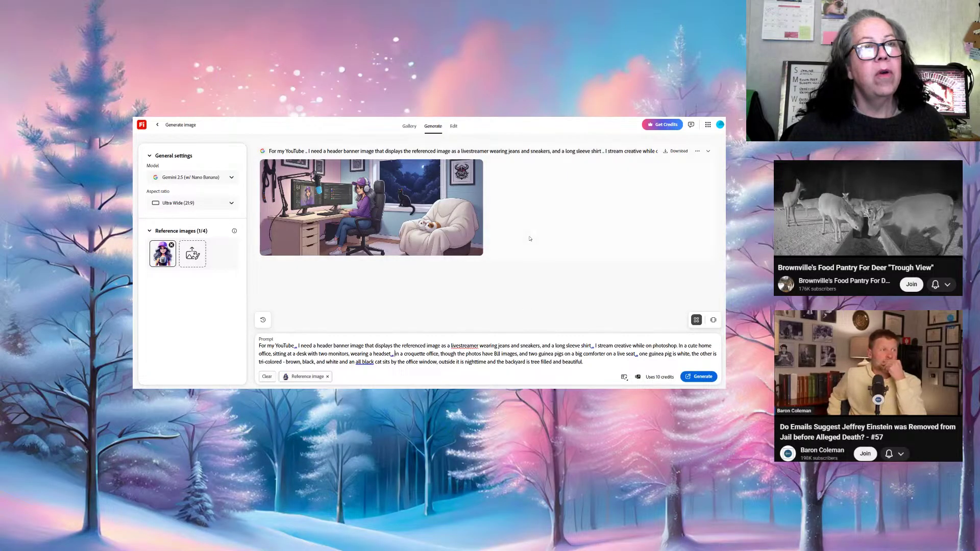
mouse_move(464, 211)
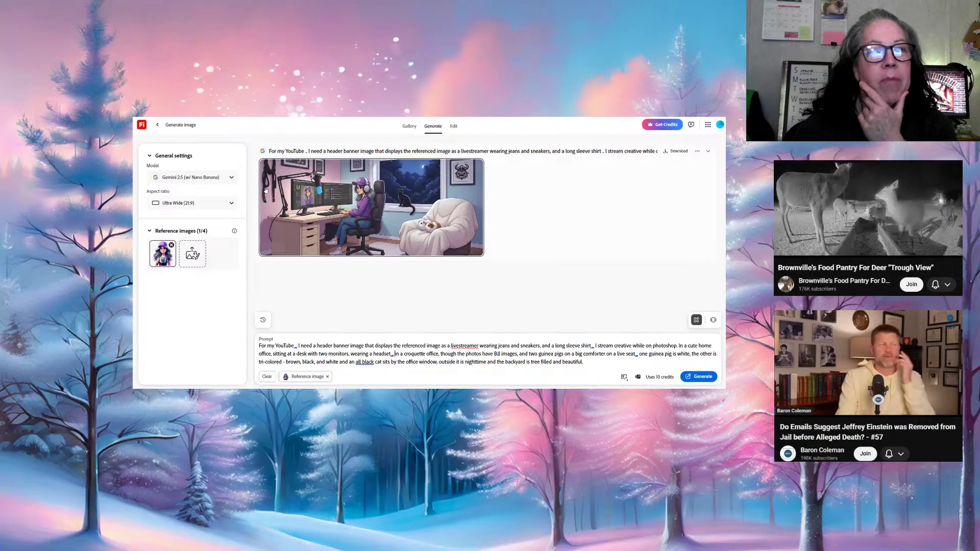
mouse_move(272, 196)
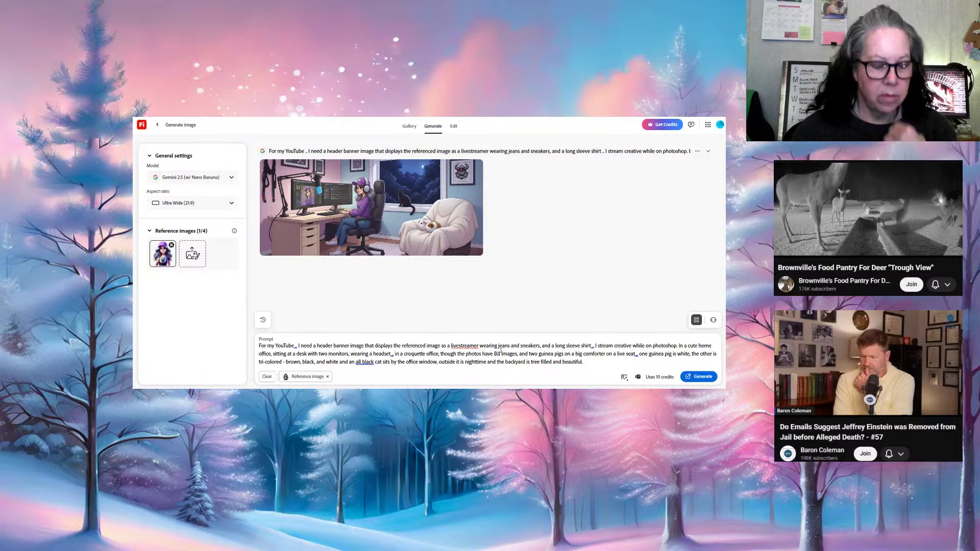
text(the)
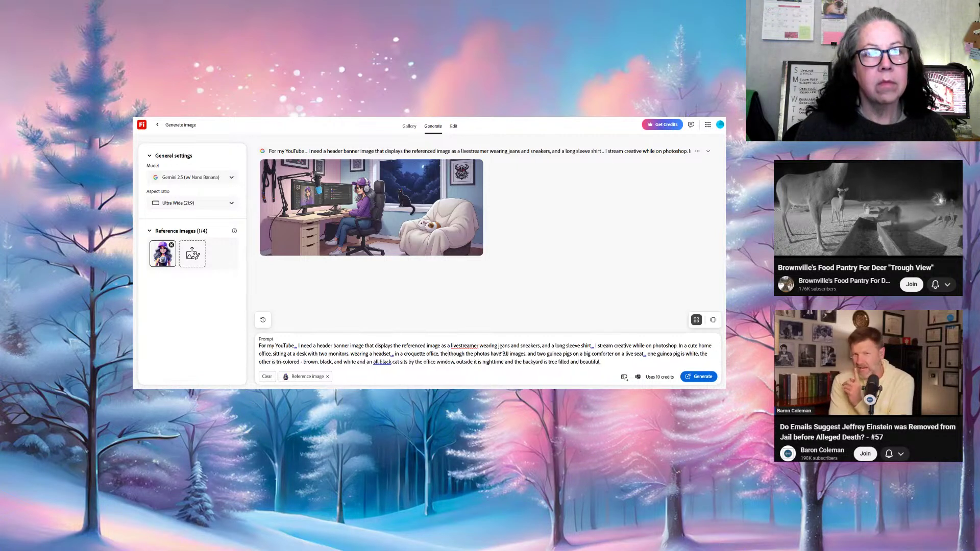
text( offic)
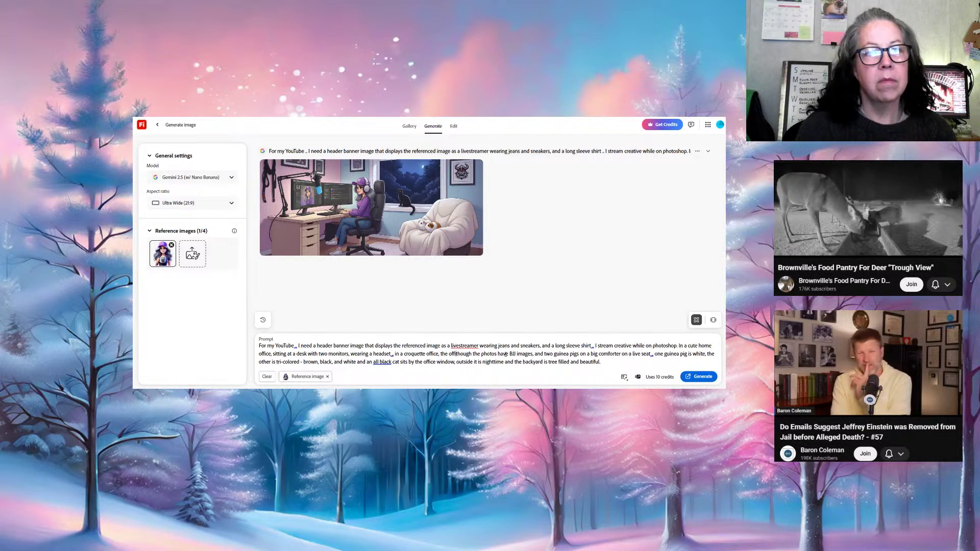
text(e has a c)
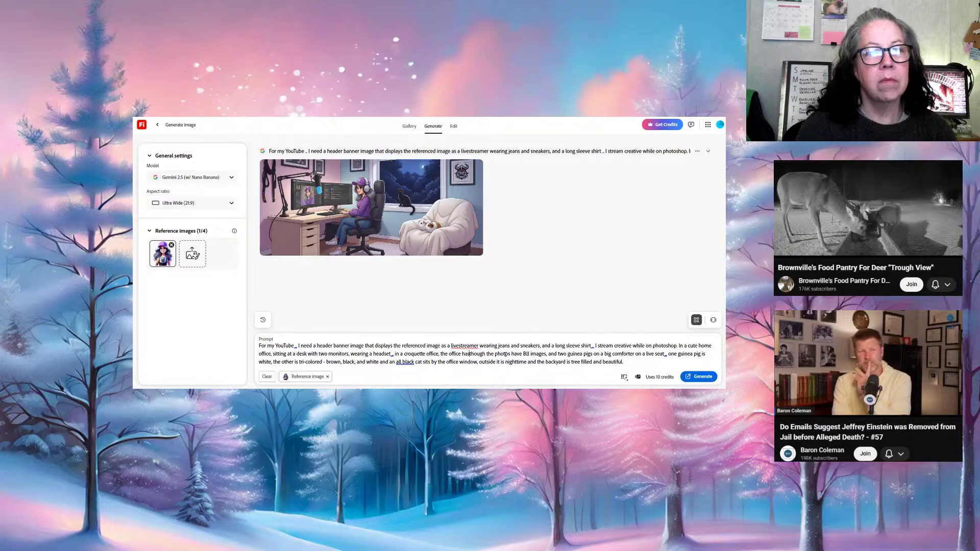
text(oat rack)
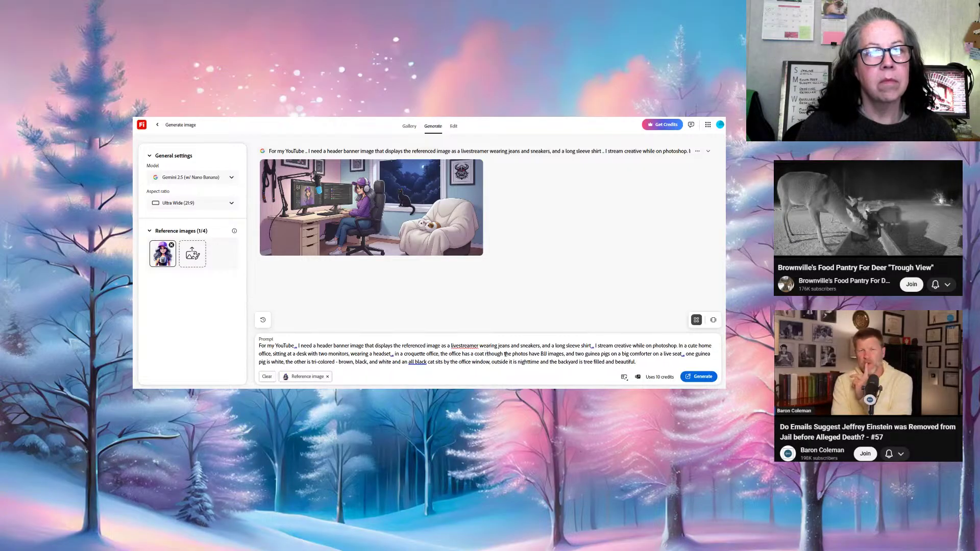
Extend the coat rack description in the prompt with "with a bjj gi top and a purple belt hanging on it.." and begin the next phrase with "the"
text( with a)
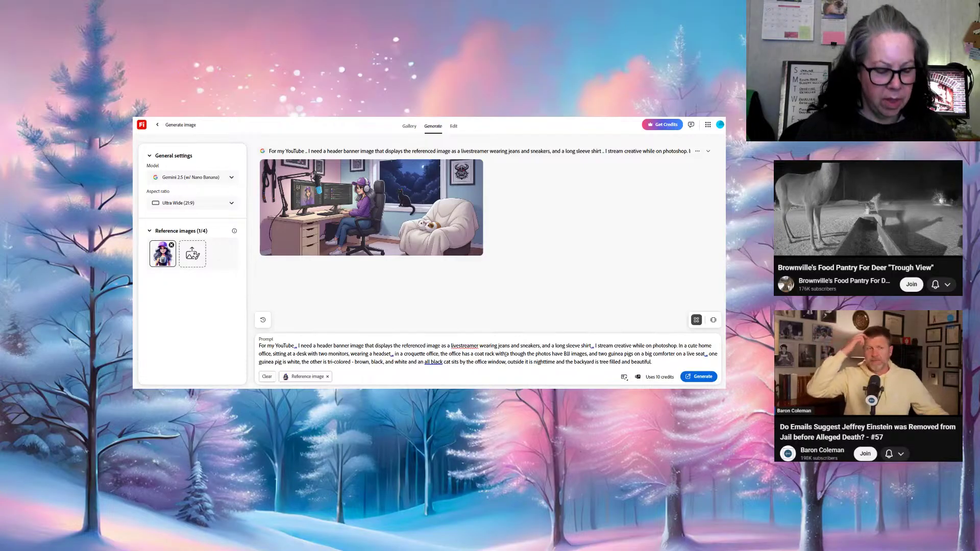
text(b)
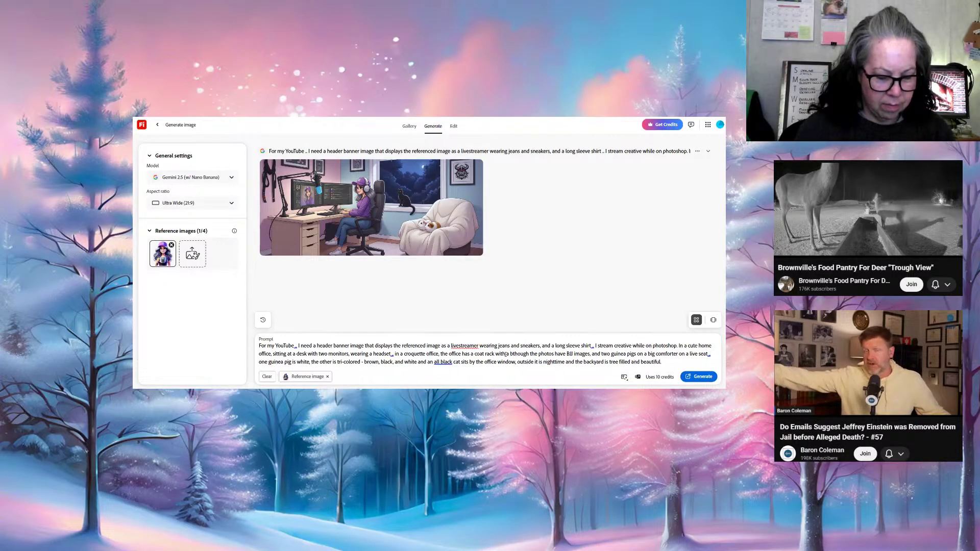
text(ig g)
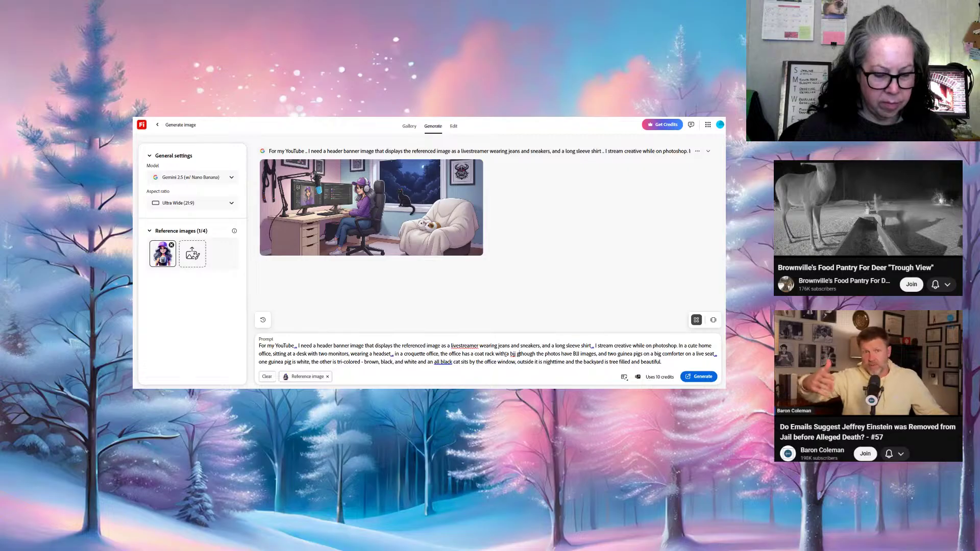
text(i top an)
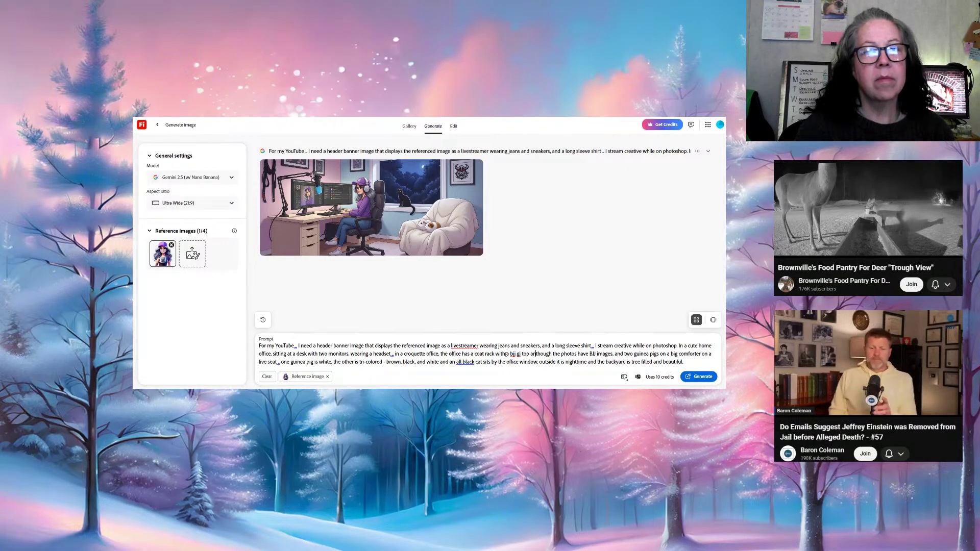
text(d a purp)
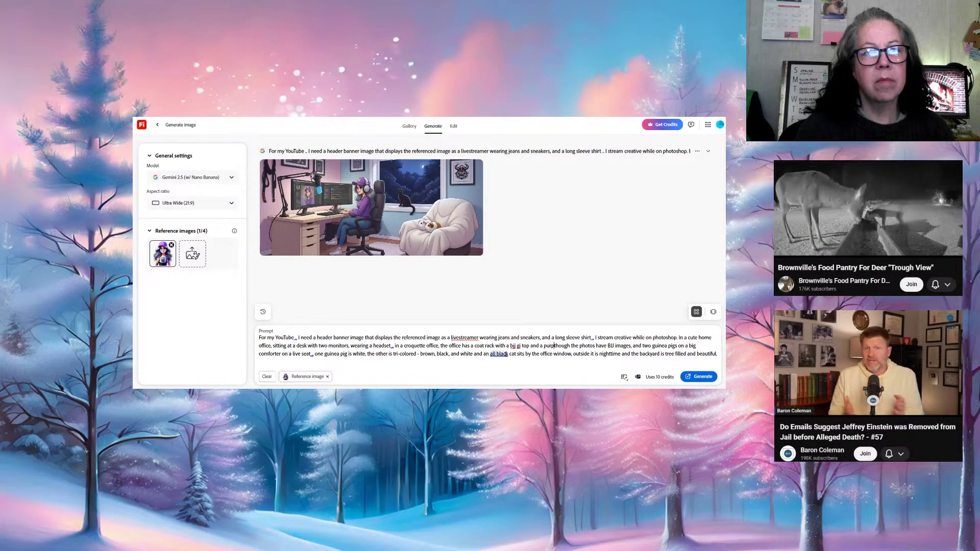
text(le belt)
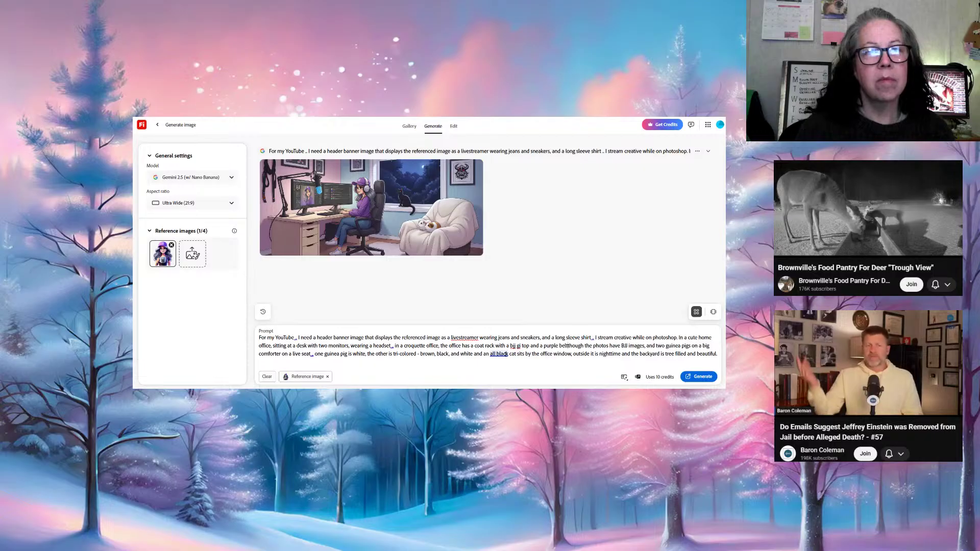
text( han)
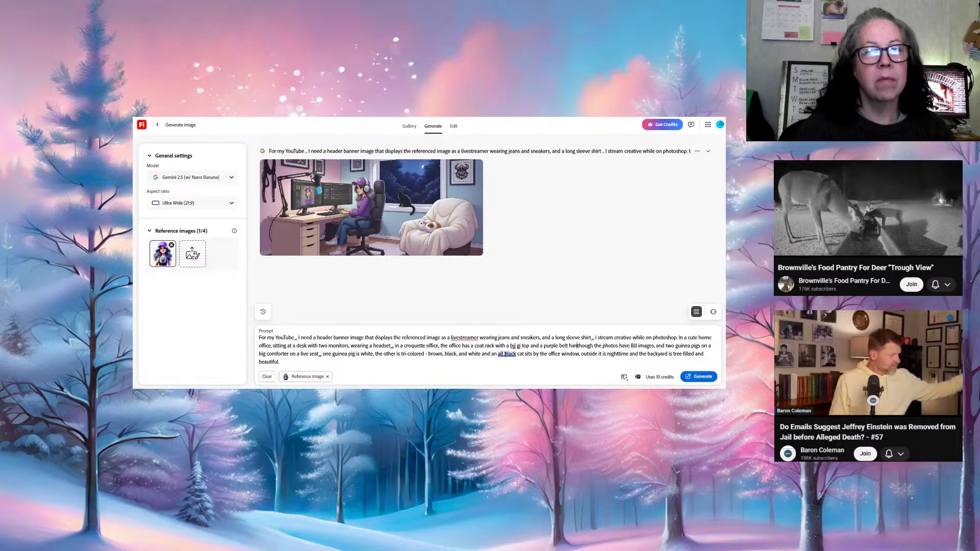
text(ging on t)
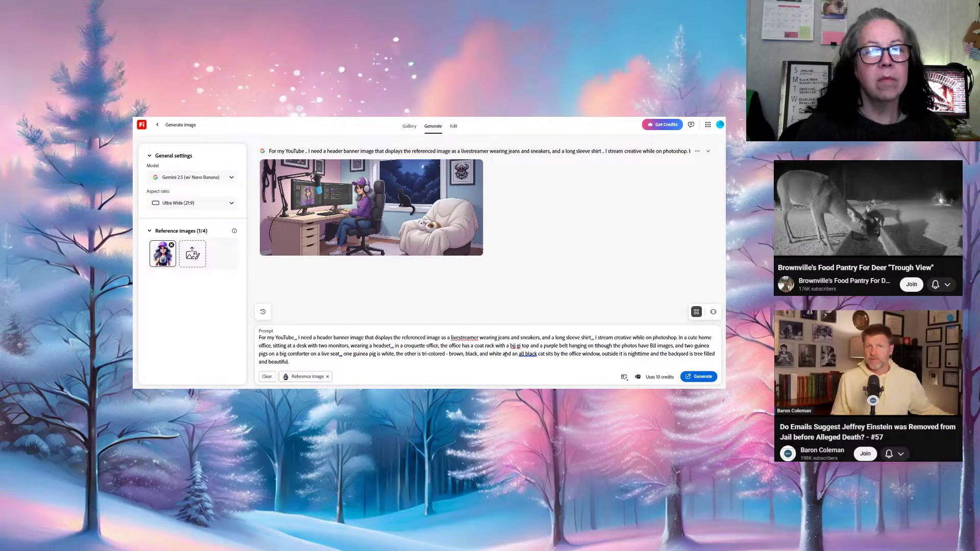
key(BackSpace)
text(it.. the)
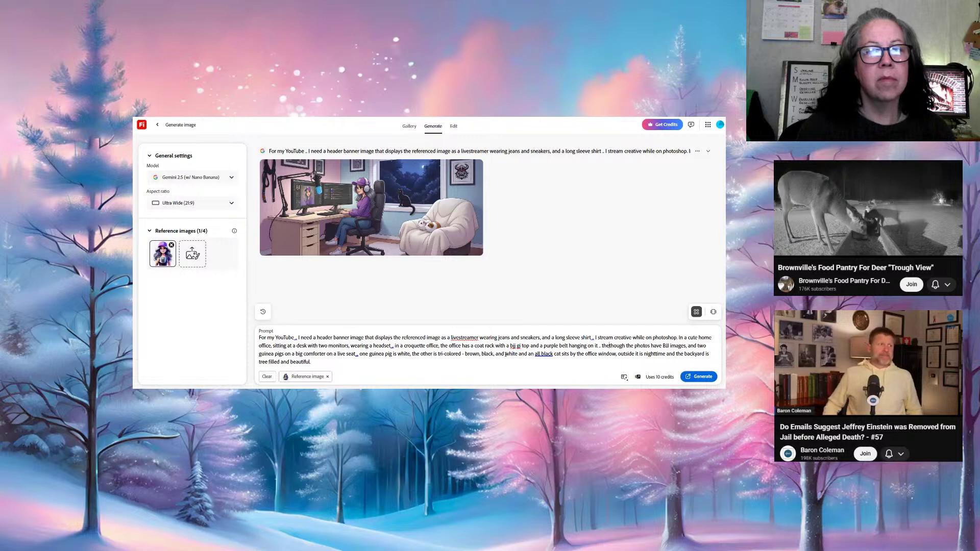
Continue the inserted prompt text after the purple belt description so it reads "the office is set up for a"
text( office has)
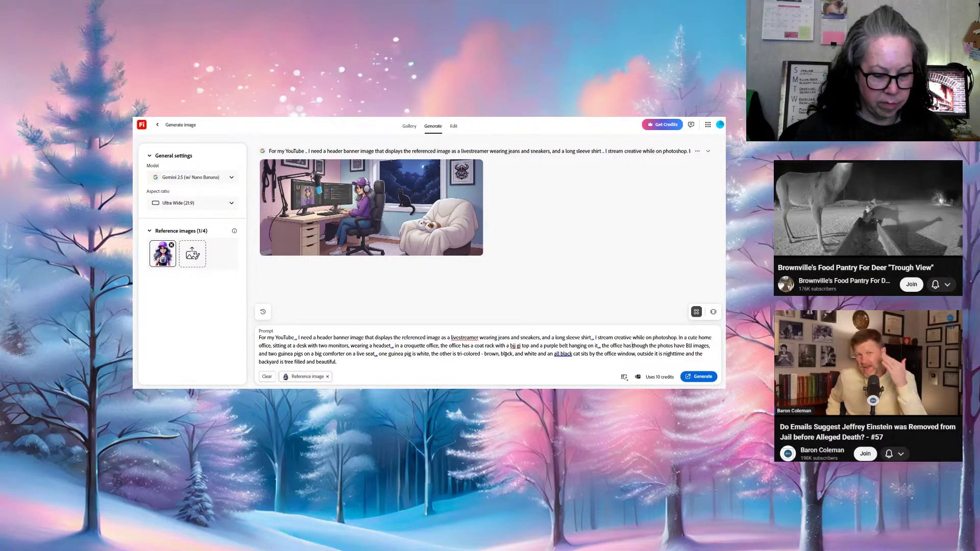
key(BackSpace)
key(BackSpace)
key(BackSpace)
key(BackSpace)
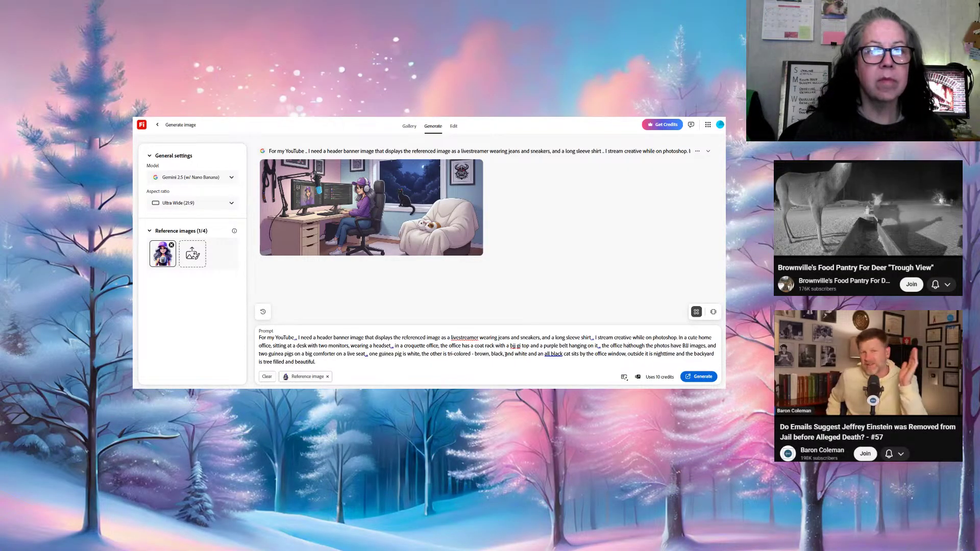
text(is set up)
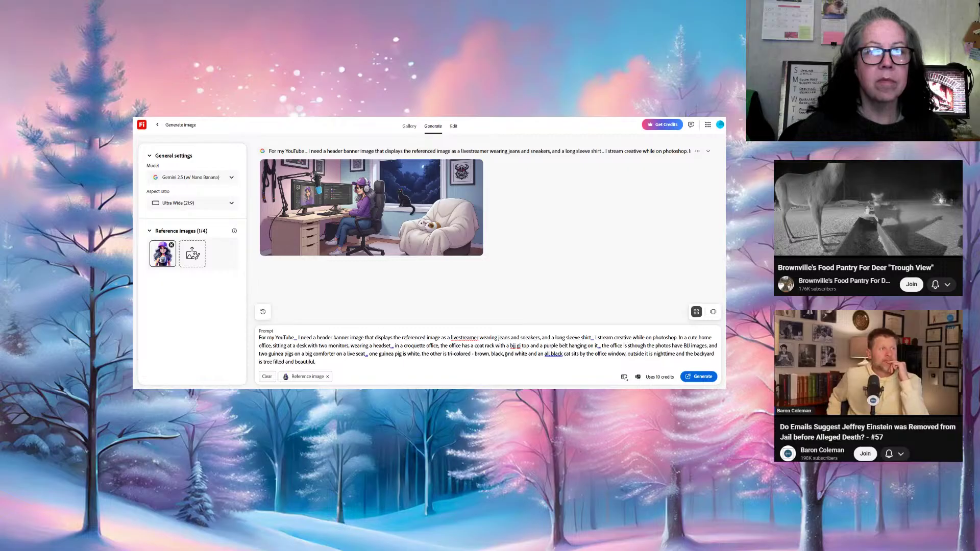
text( for a c)
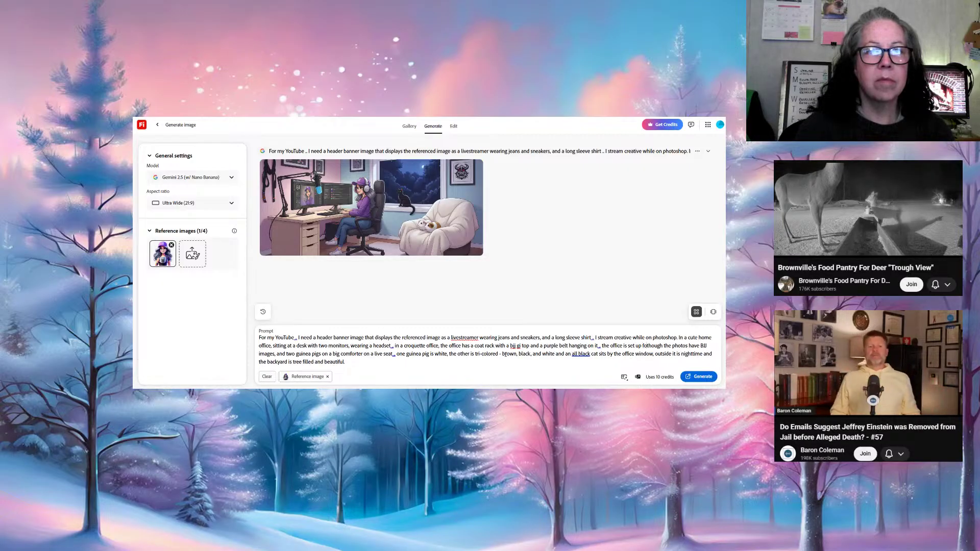
text(lothing)
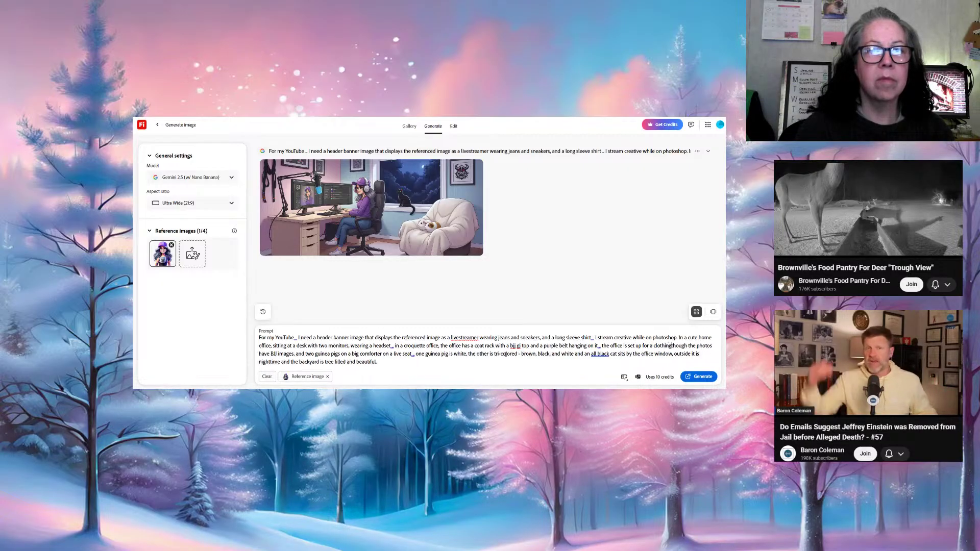
key(BackSpace)
key(BackSpace)
key(BackSpace)
key(BackSpace)
key(BackSpace)
key(BackSpace)
key(BackSpace)
key(BackSpace)
key(BackSpace)
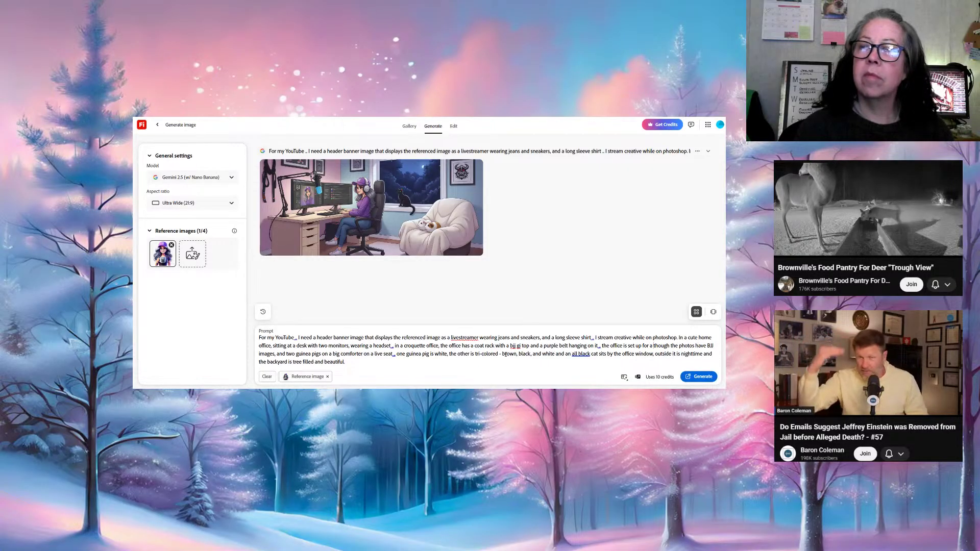
Describe the office's purpose in the prompt by adding "pre-owned clothing reseller," after "set up for a"
text(pred)
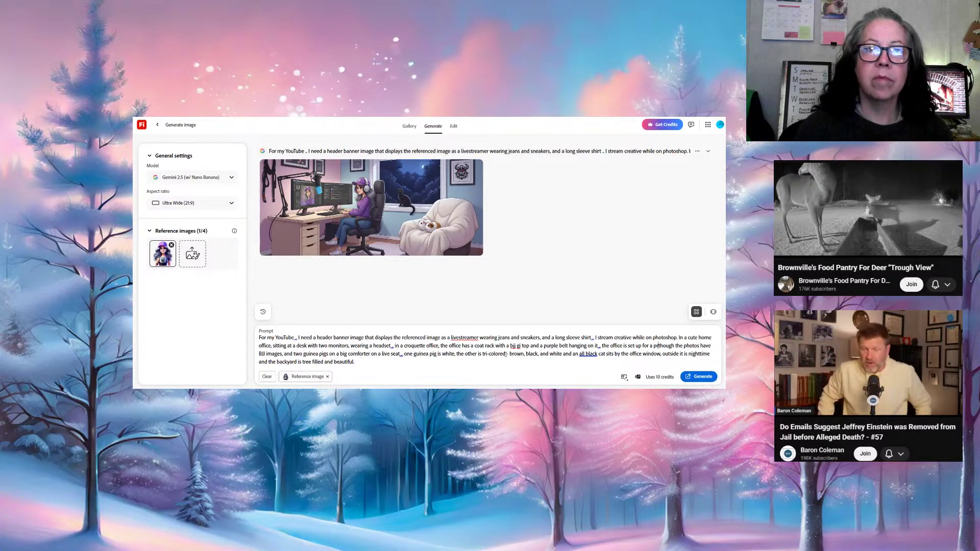
text(-own)
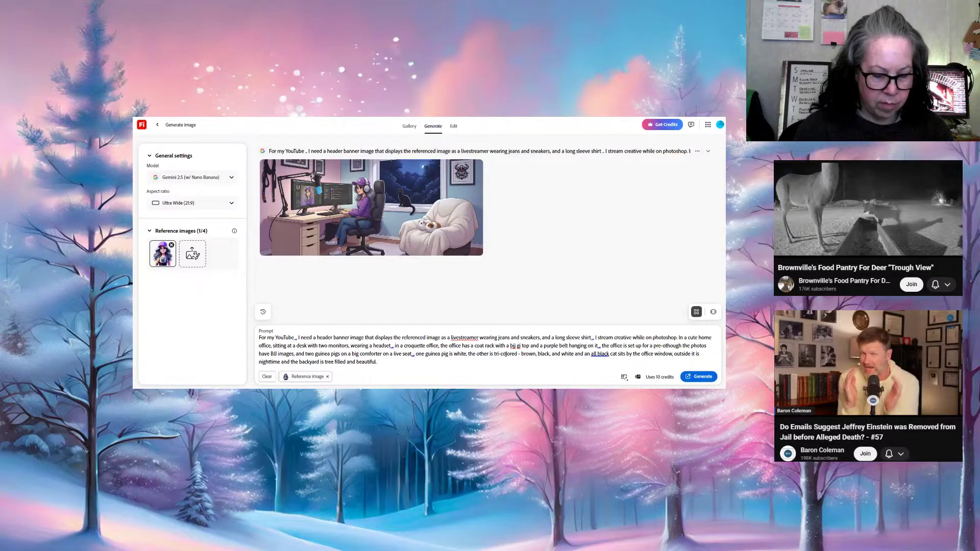
text(e)
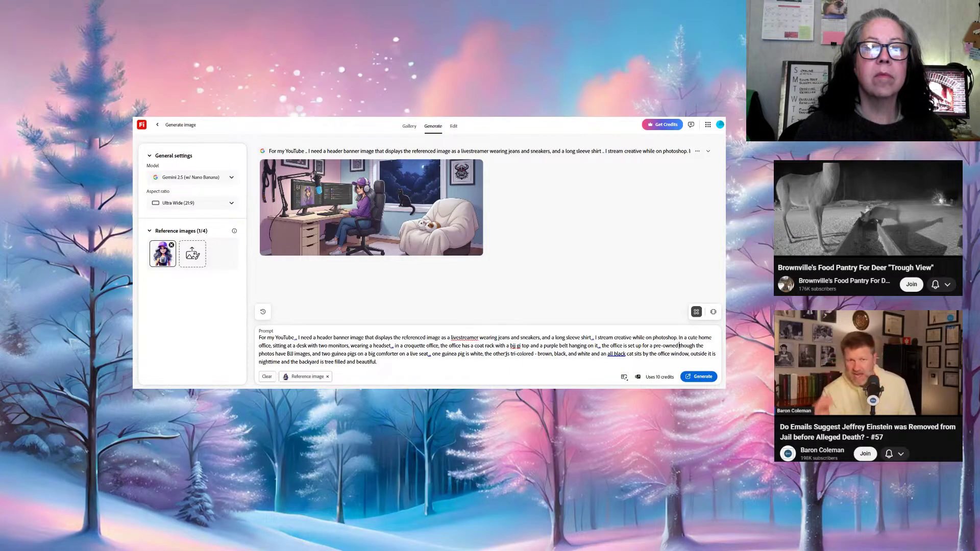
text(d clothing)
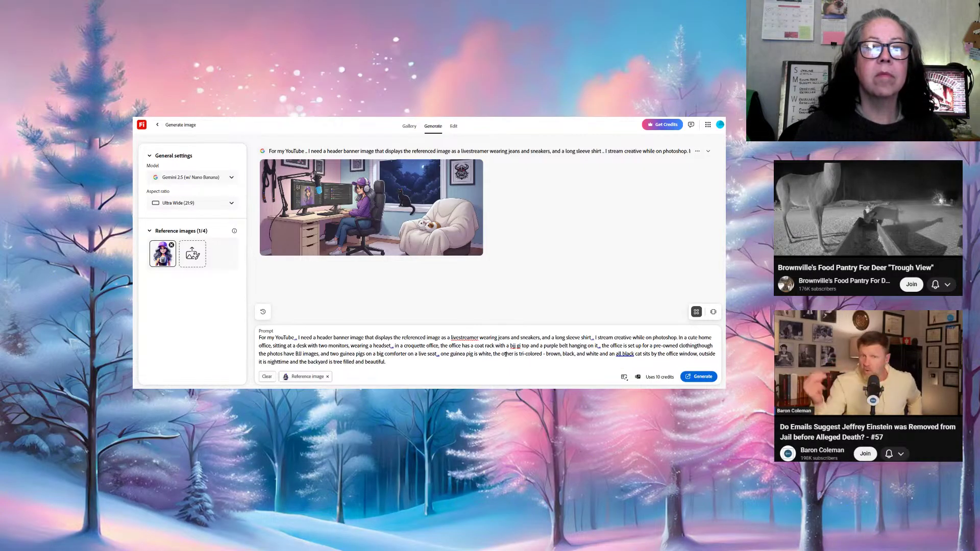
text( re)
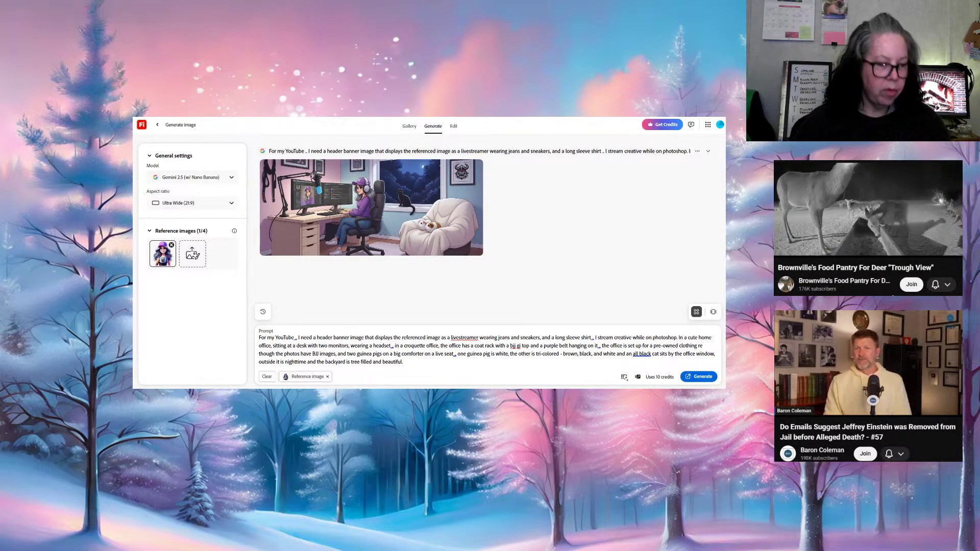
key(BackSpace)
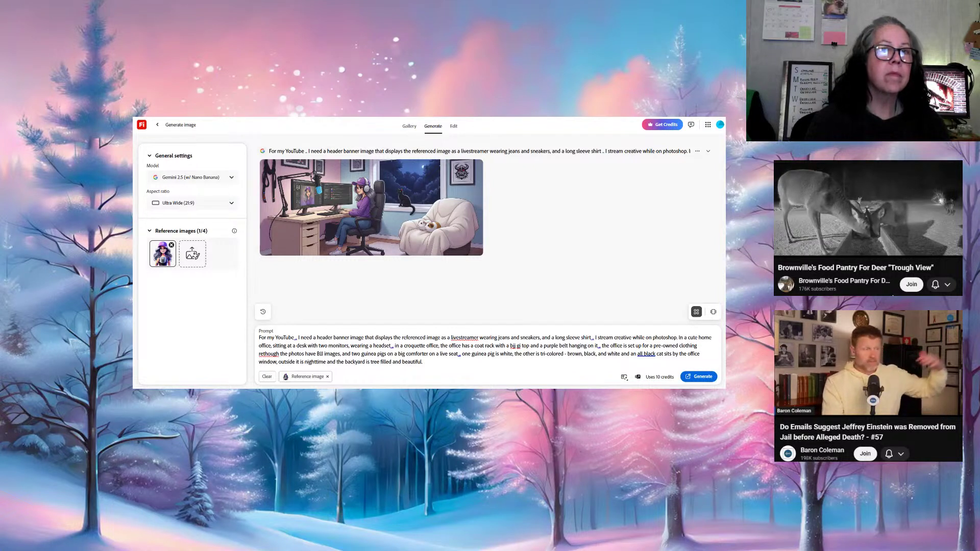
text(rese)
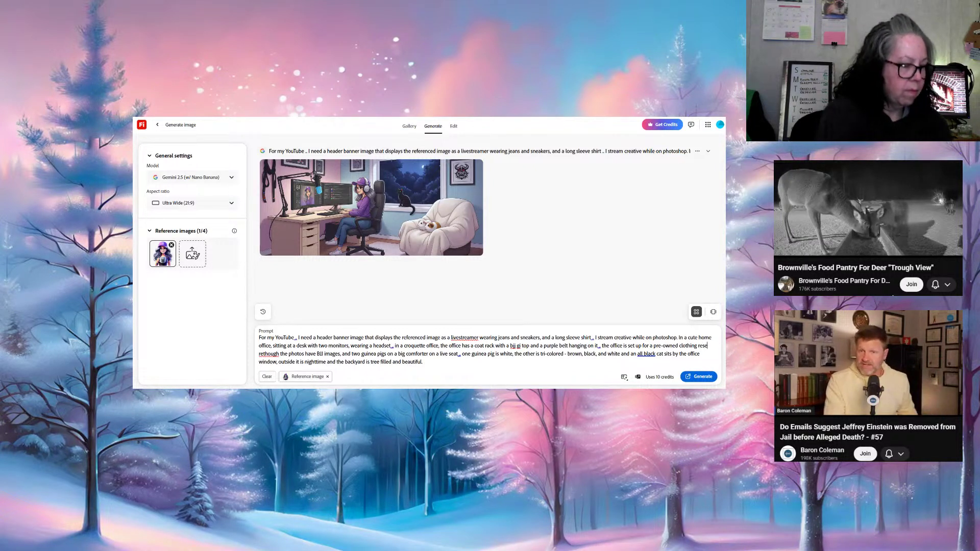
text(ller)
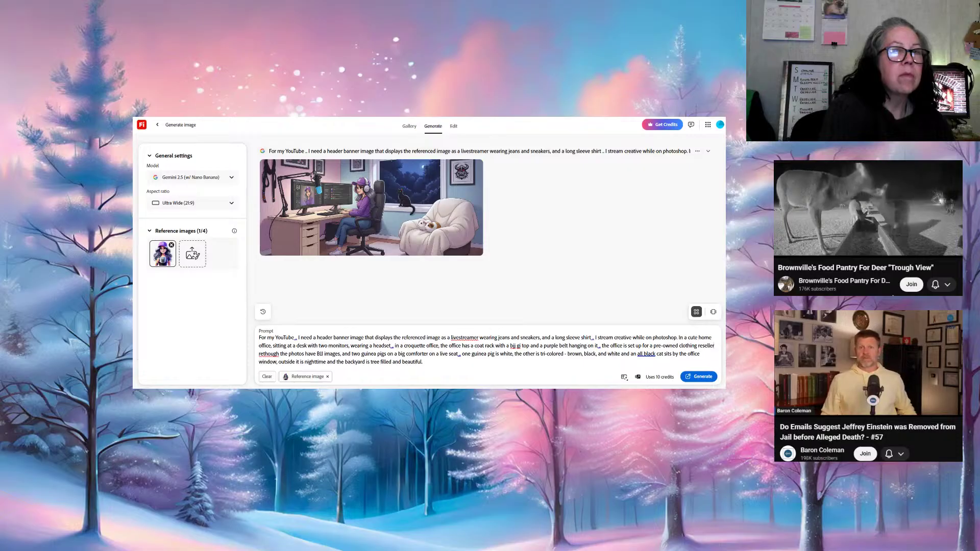
text(,)
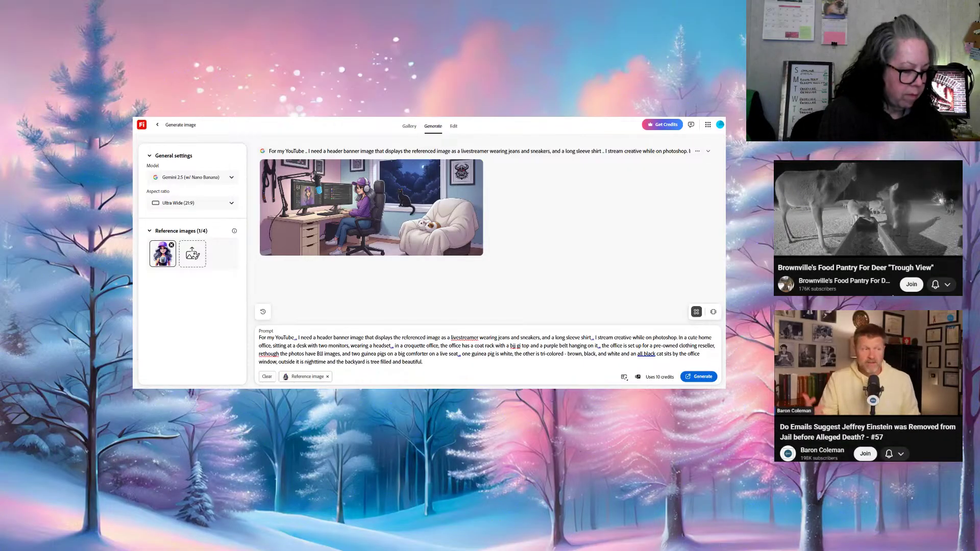
Add "boxes, tape, clothing rack," to the prompt after "pre-owned clothing reseller,"
text( boxes)
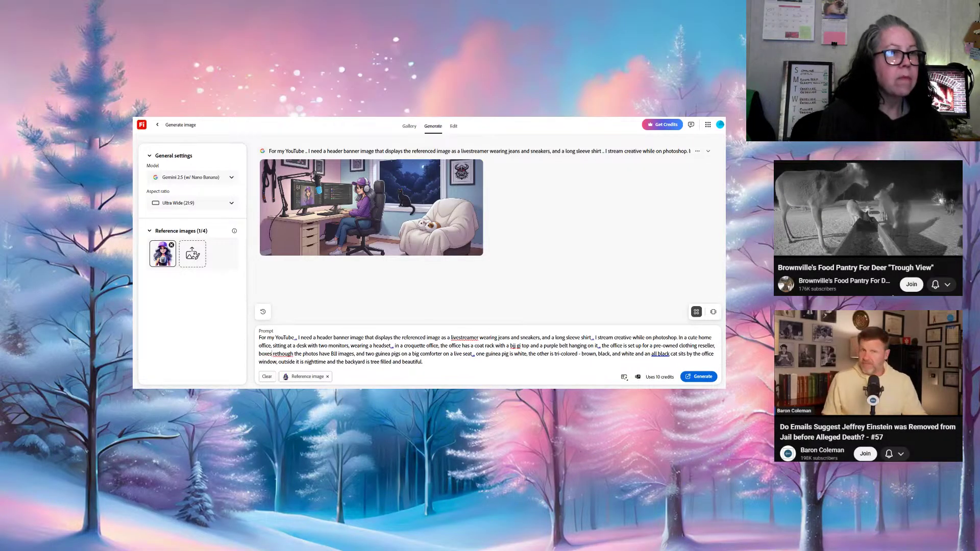
text(, tape,)
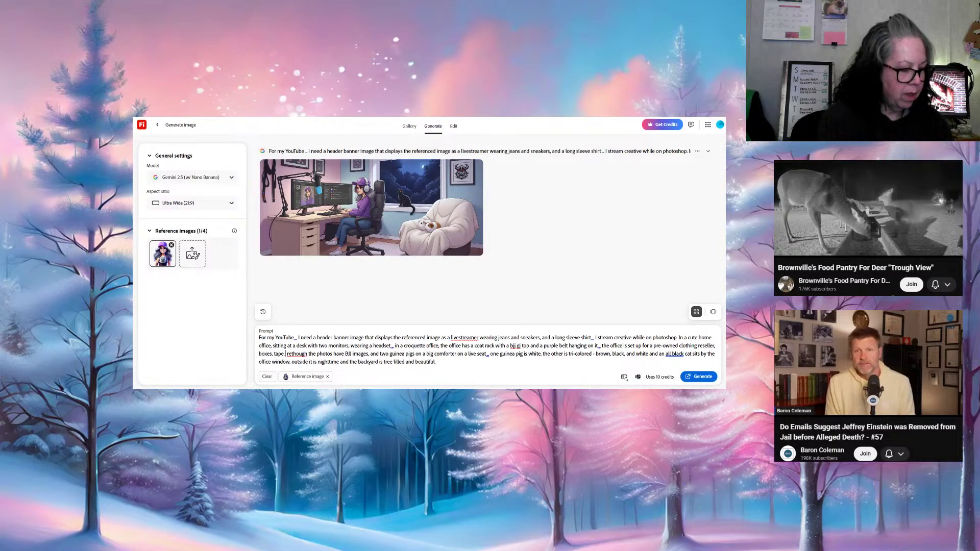
text( clothin)
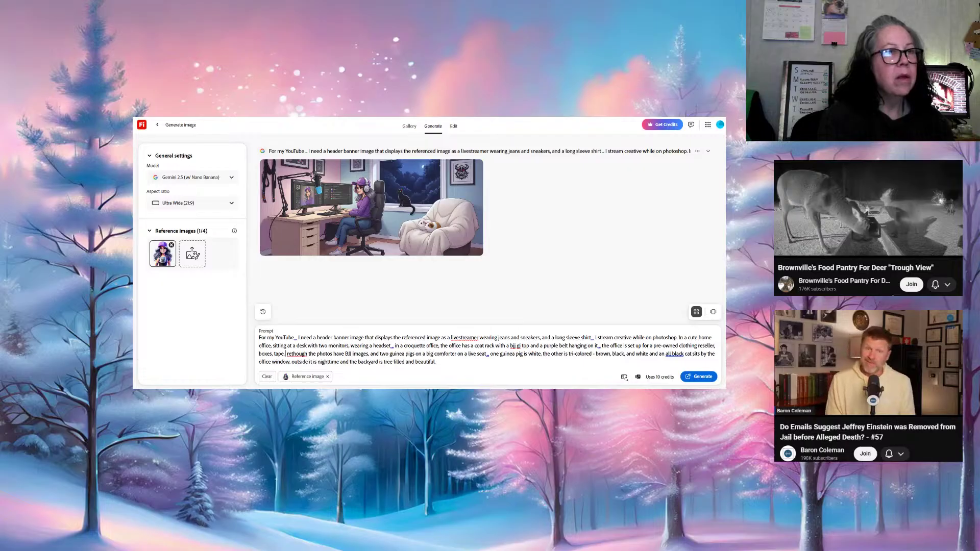
text(g rac)
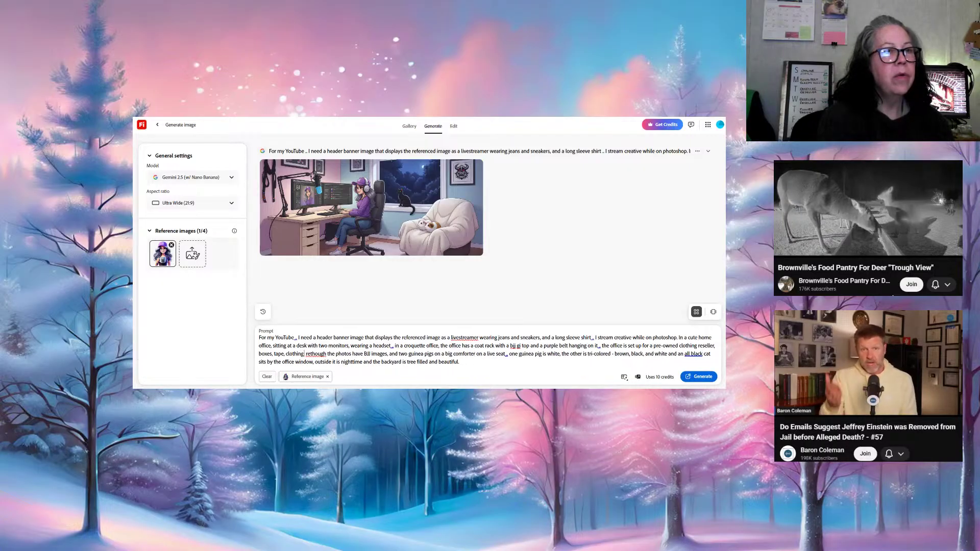
text(k,)
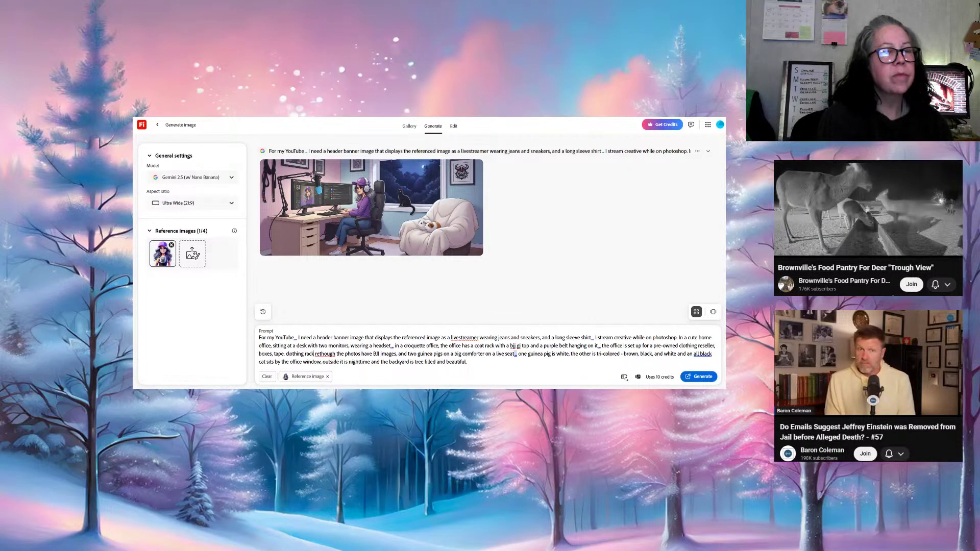
Remove the stray "rethough" fragment from the prompt so the phrase after "clothing rack," reads "the photos have BJJ images"
key(Delete)
key(Delete)
key(Delete)
key(Delete)
key(Delete)
key(Delete)
key(Delete)
key(Delete)
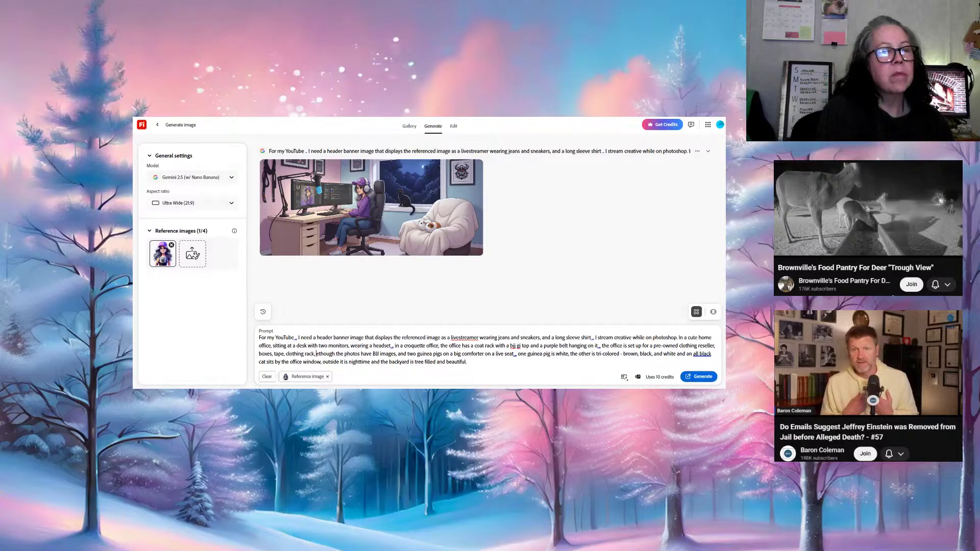
key(Delete)
key(Delete)
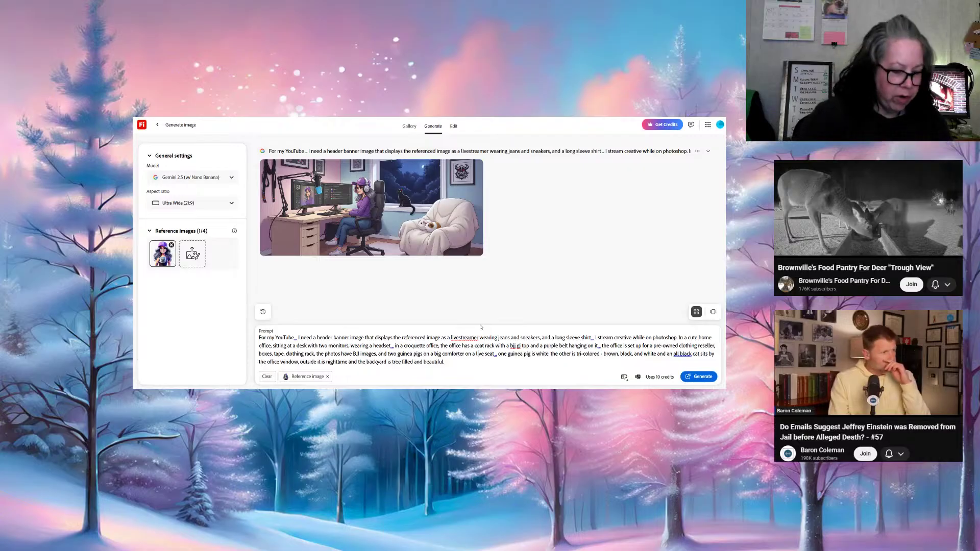
Correct "live seat" to "love seat" in the prompt and generate the banner image
key(Delete)
text(o)
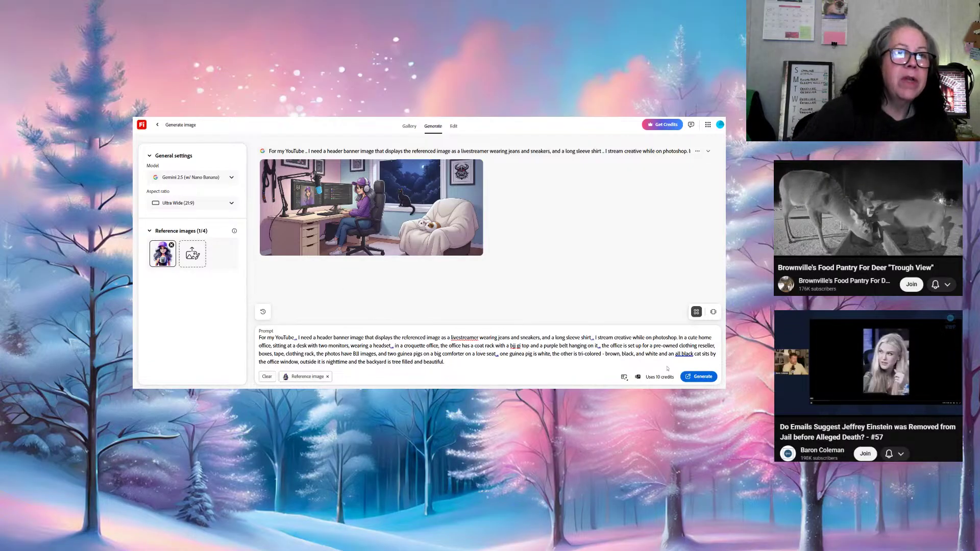
click(695, 377)
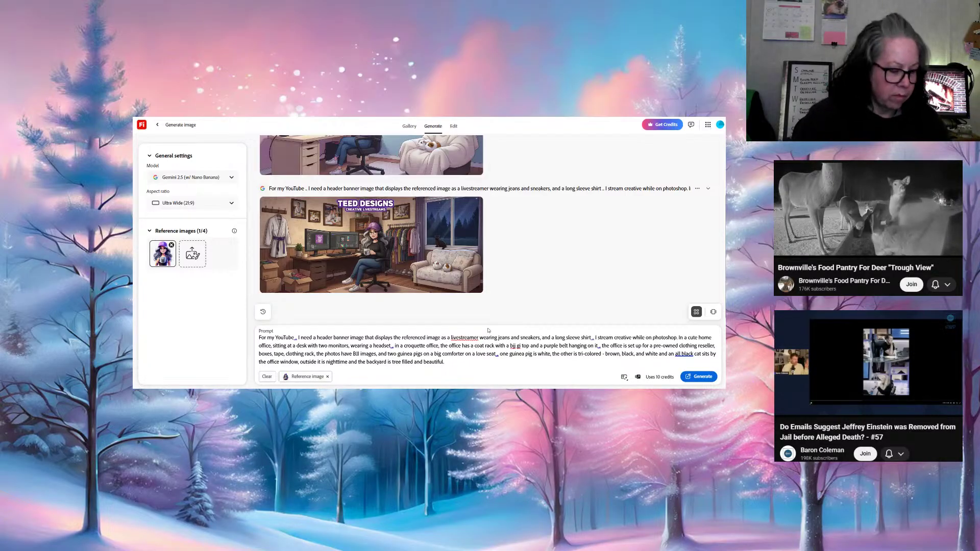
Insert ".. she is fit," after "livestreamer" in the prompt and generate another banner image
text(..)
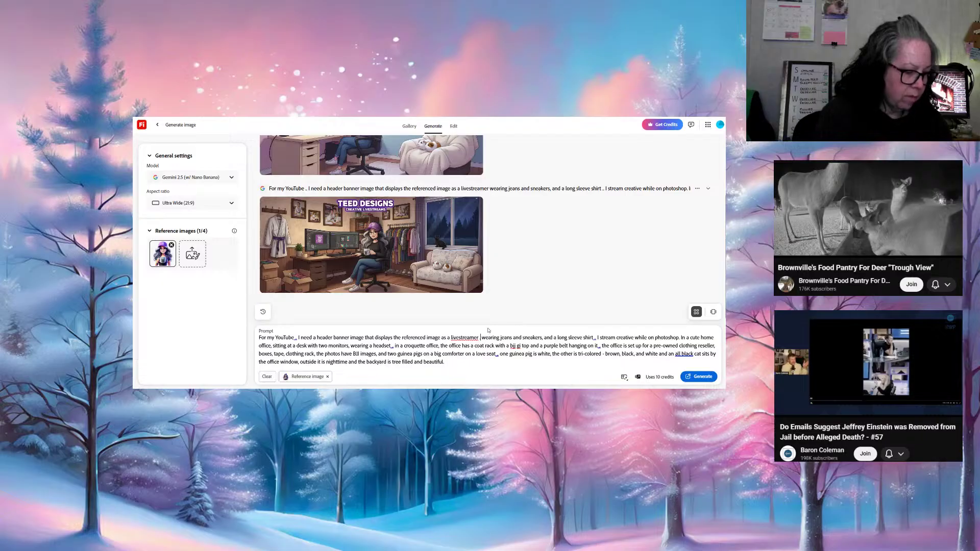
text( she is fi)
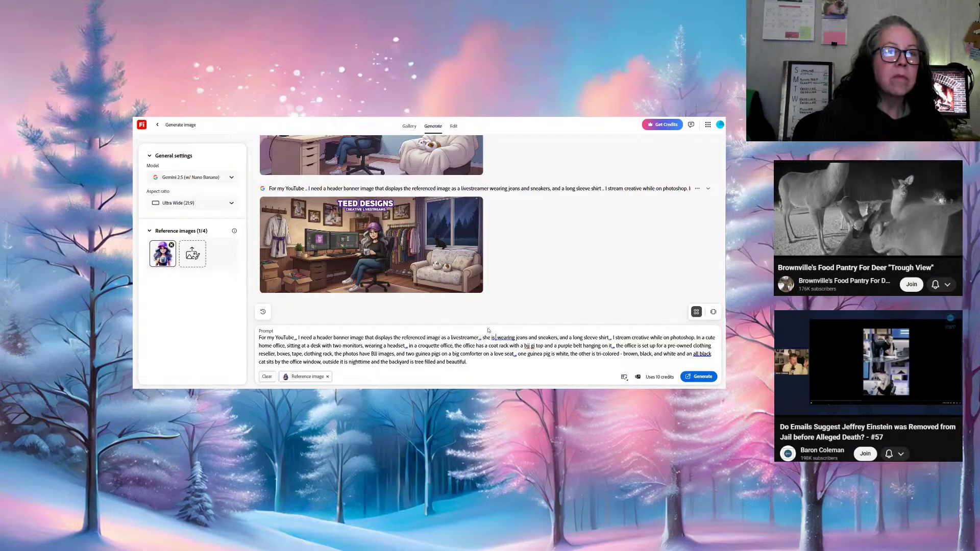
text(t,)
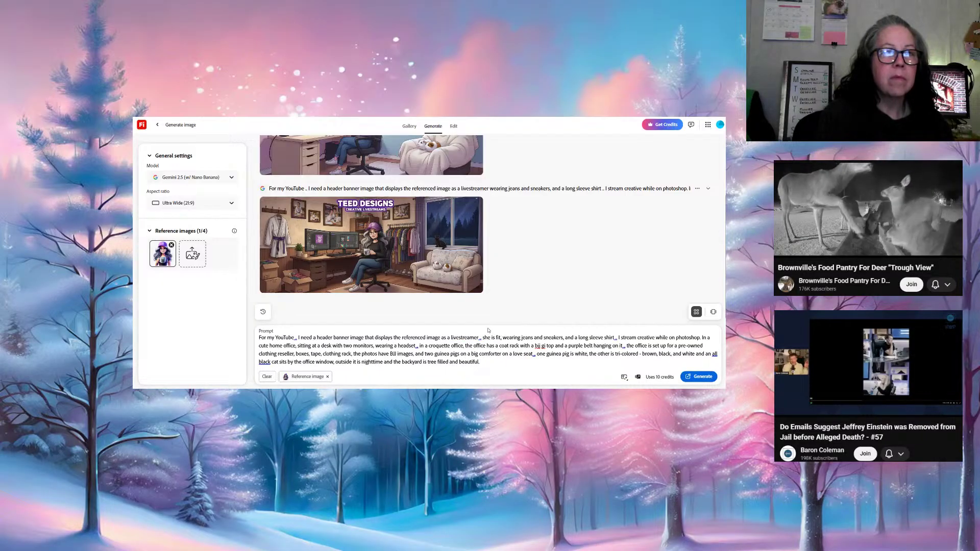
key(Return)
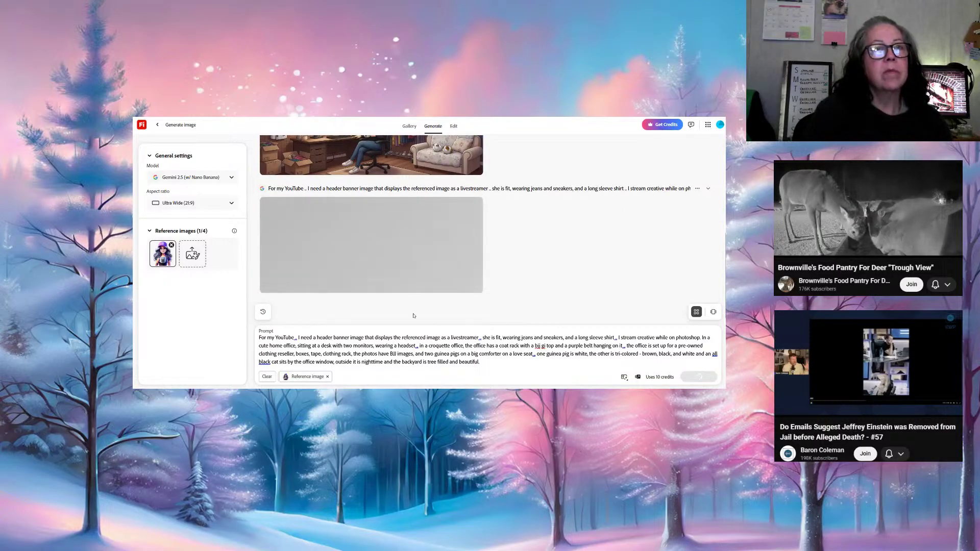
Compare the two latest banner results and add "No text." at the end of the prompt
scroll(508, 245, up, 2)
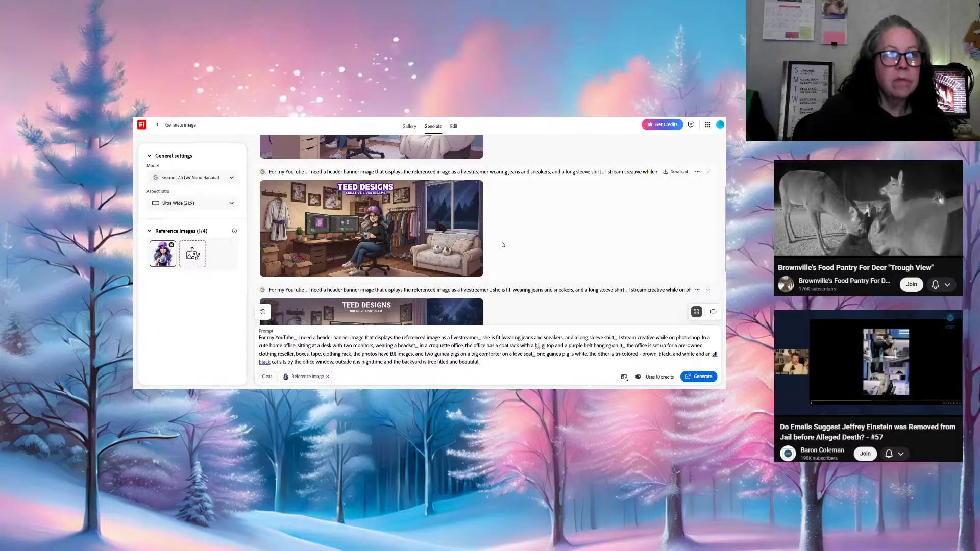
mouse_move(428, 241)
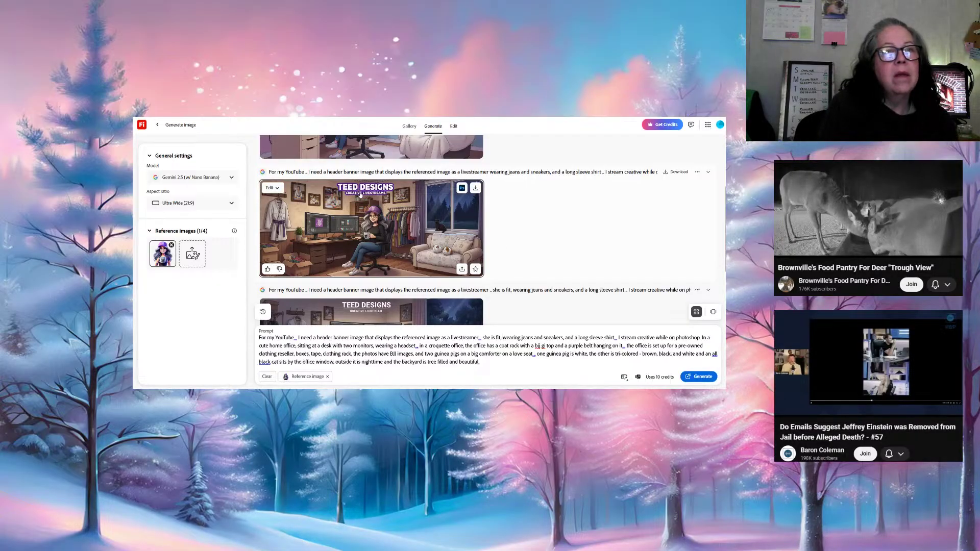
scroll(360, 195, down, 2)
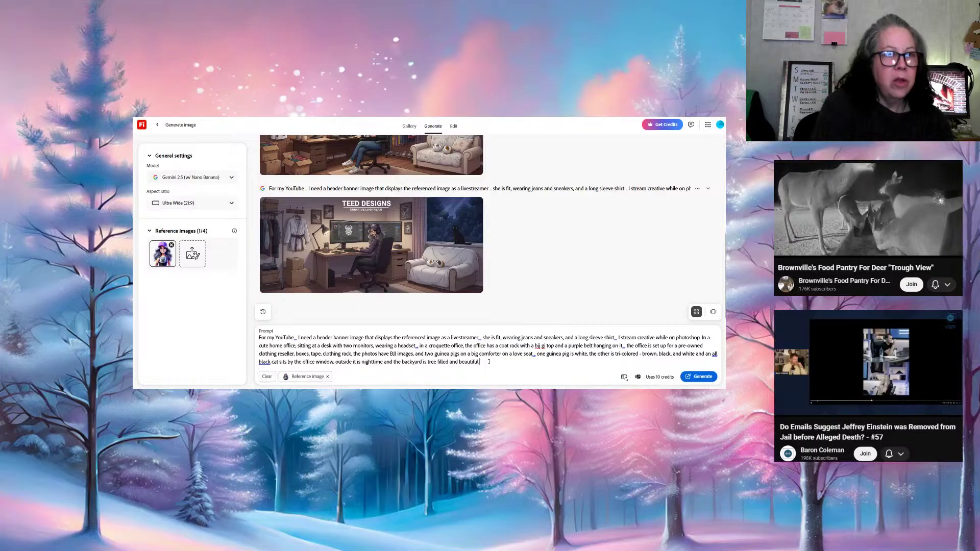
text(No)
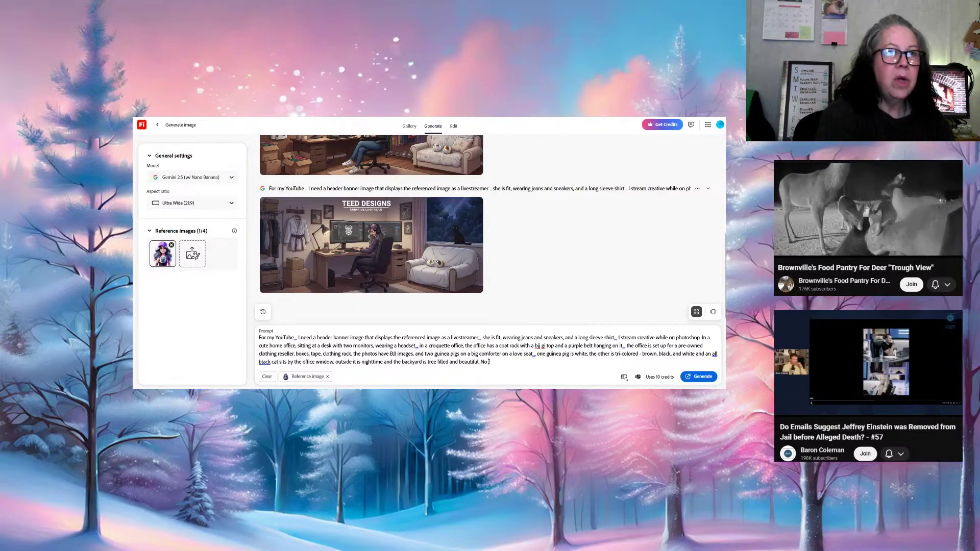
text( text.)
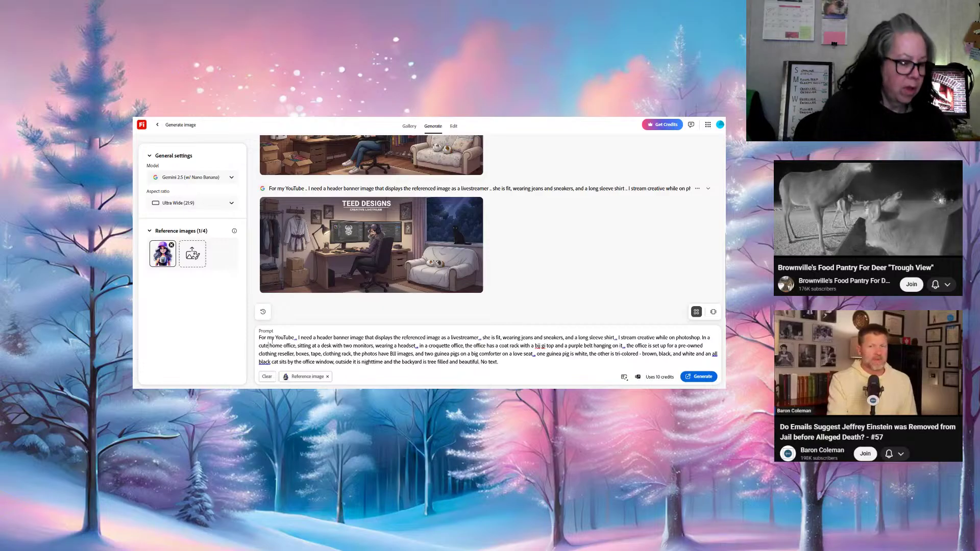
Describe the home office in the prompt as "cute, bright, pretty" and insert "standing" before "coat rack"
click(269, 346)
text(,)
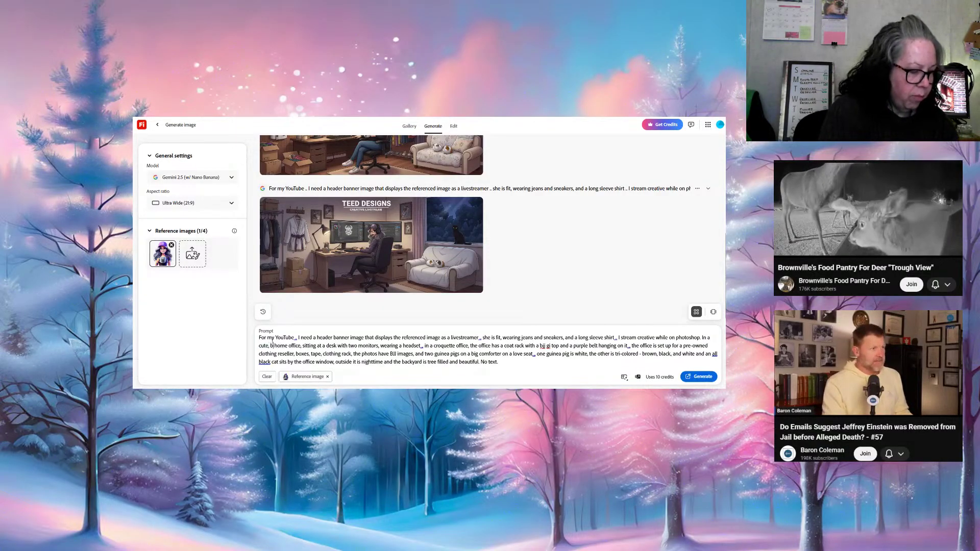
text( bright,)
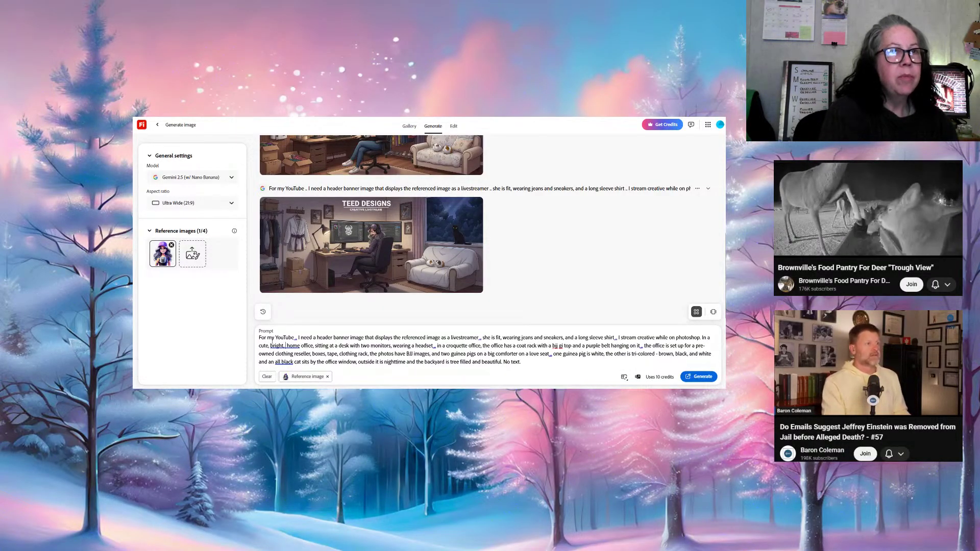
text( pretty)
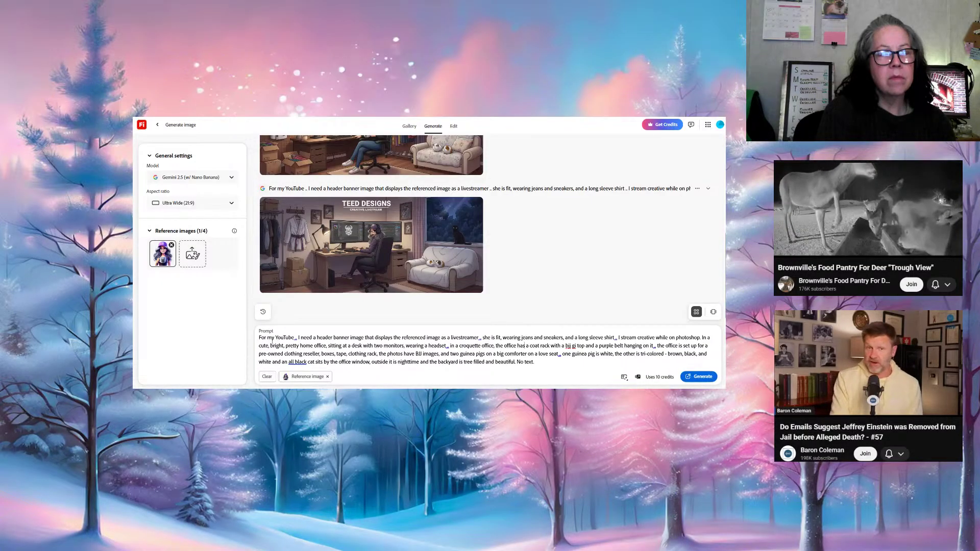
text(standing)
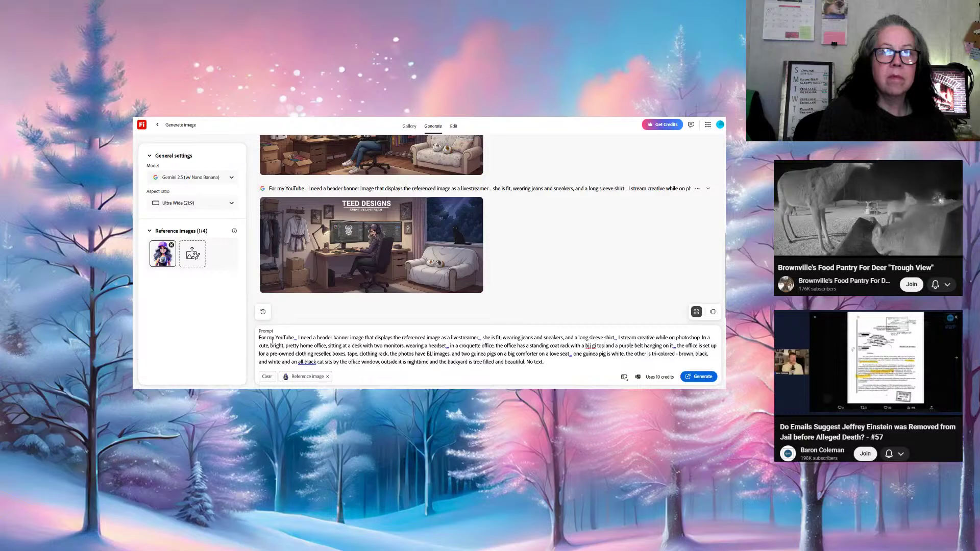
Replace "hanging" with "slung" after "purple belt" in the prompt
key(Delete)
key(Delete)
key(Delete)
key(Delete)
key(Delete)
key(Delete)
key(Delete)
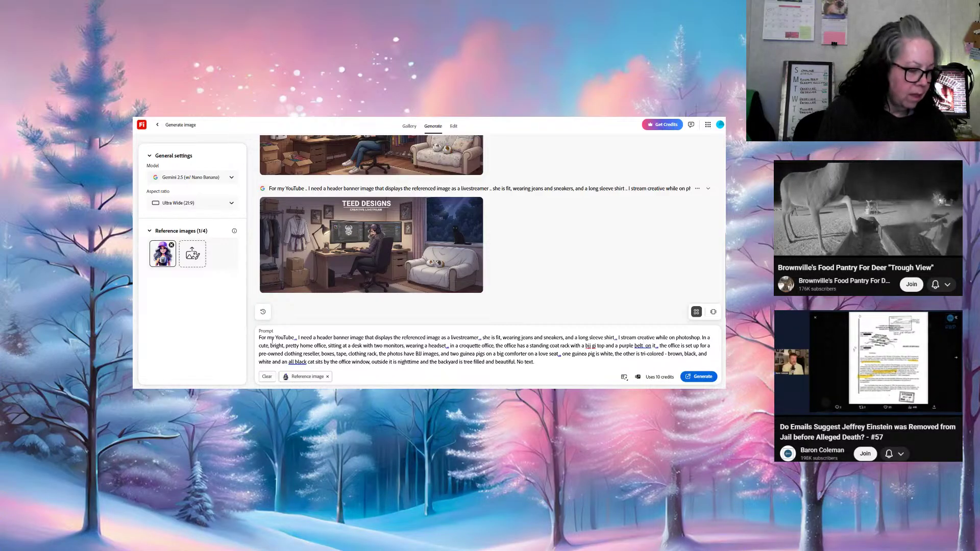
text(slung)
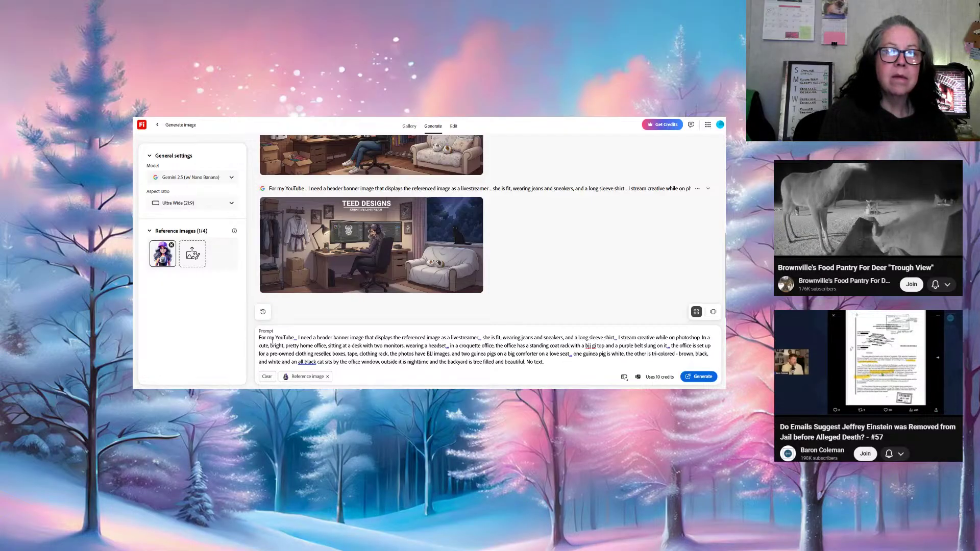
Reword the coat rack detail in the prompt so the gi top and purple belt are "hanging together off a single peg"
key(BackSpace)
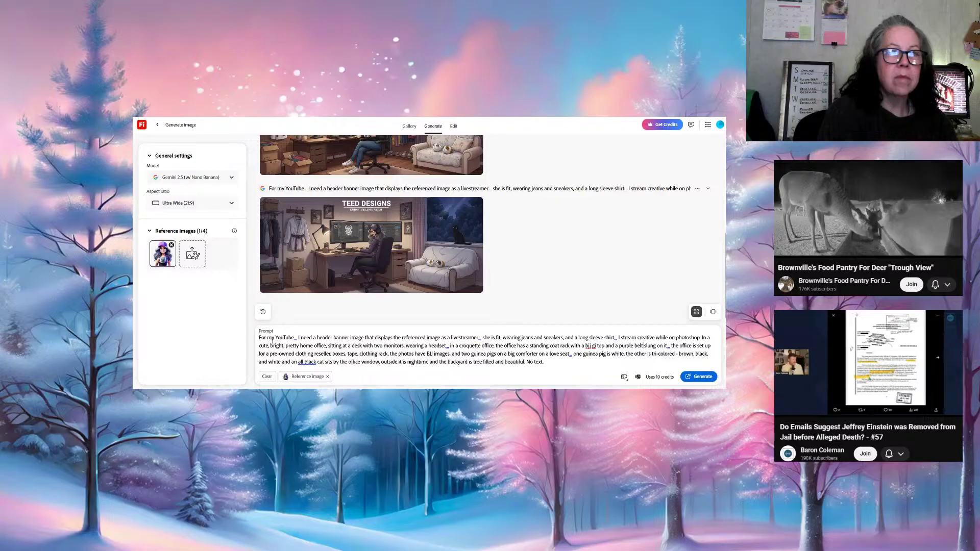
key(Delete)
key(Delete)
key(Delete)
key(Delete)
key(Delete)
key(Delete)
key(Delete)
key(Delete)
key(Delete)
key(Delete)
key(Delete)
key(Delete)
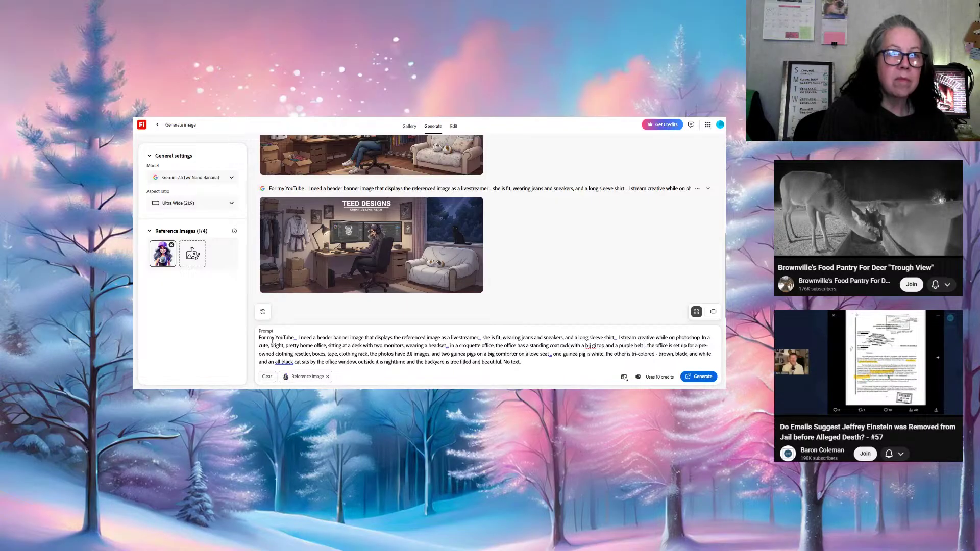
text(hanging to)
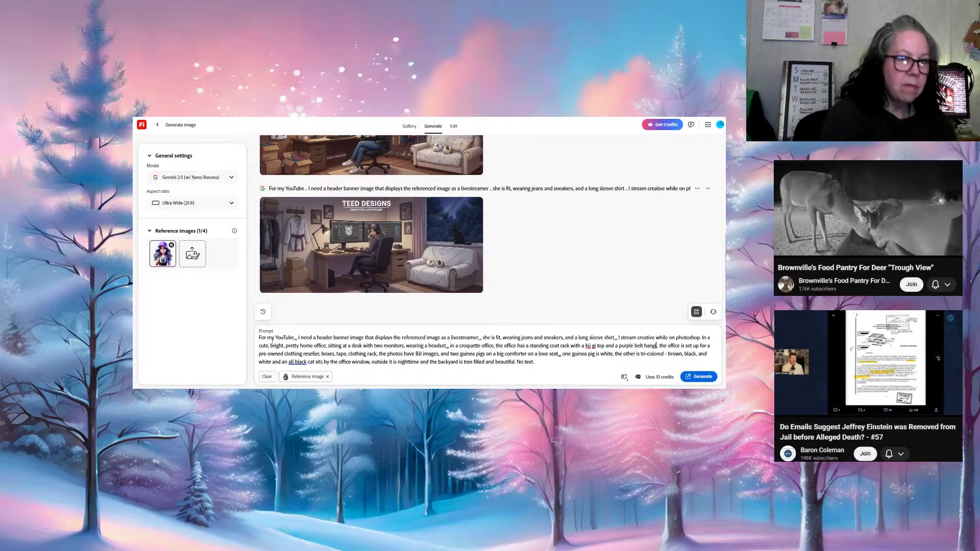
text(gether of)
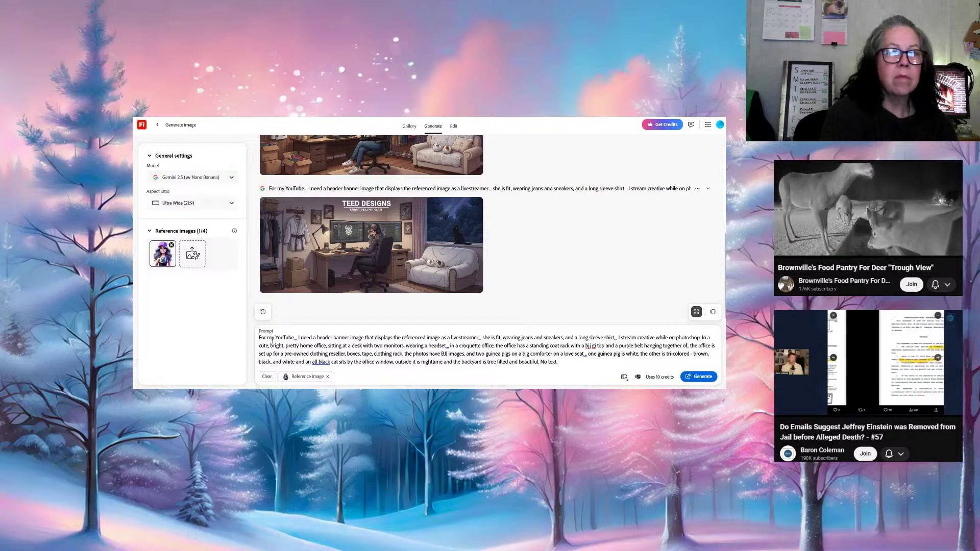
text(f a s)
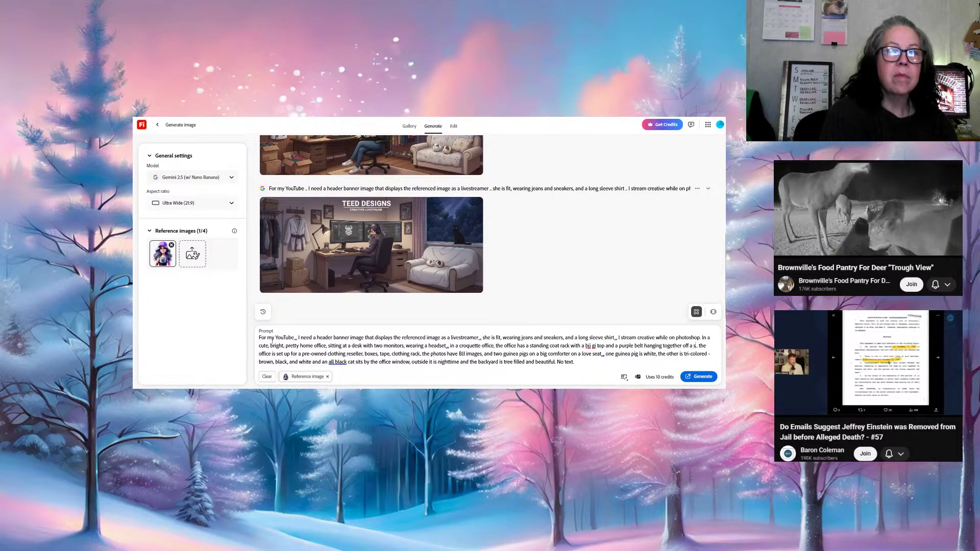
text(ingle)
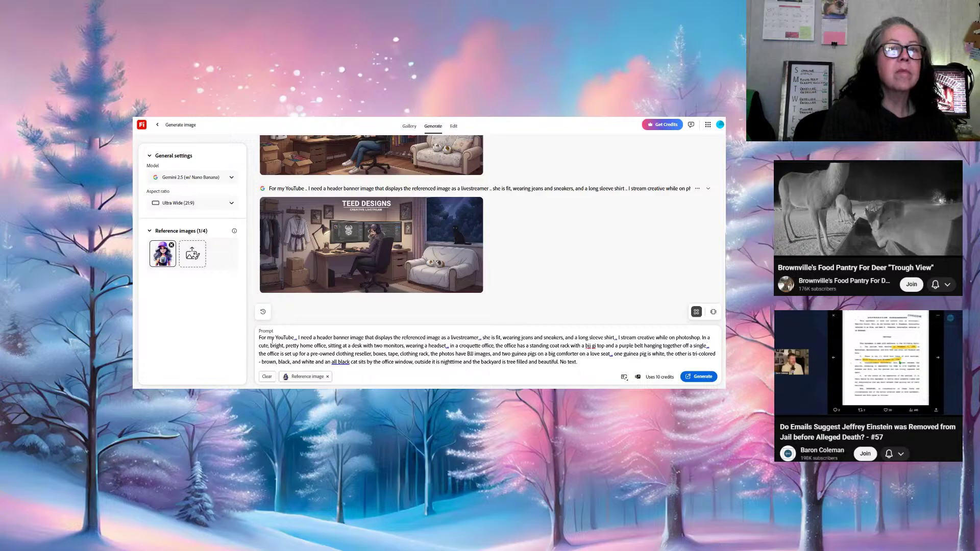
text( peg)
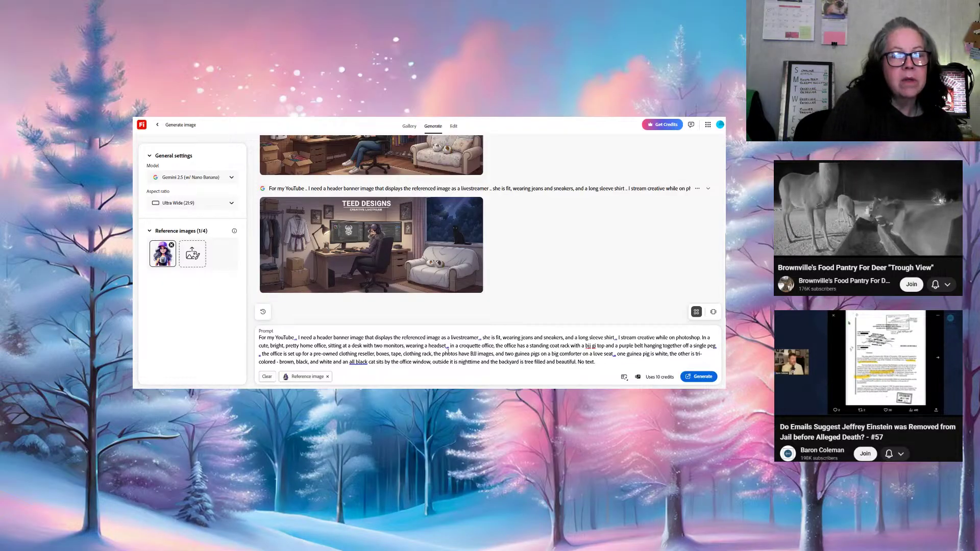
Replace "the photos have BJJ images" in the prompt with "with coquette," after "clothing rack" and generate a new banner
drag(433, 354, 494, 354)
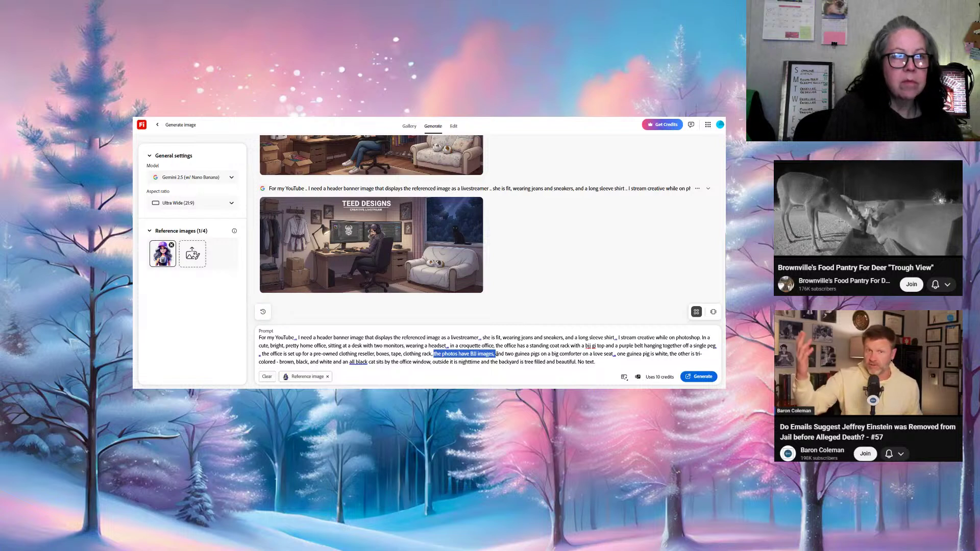
key(BackSpace)
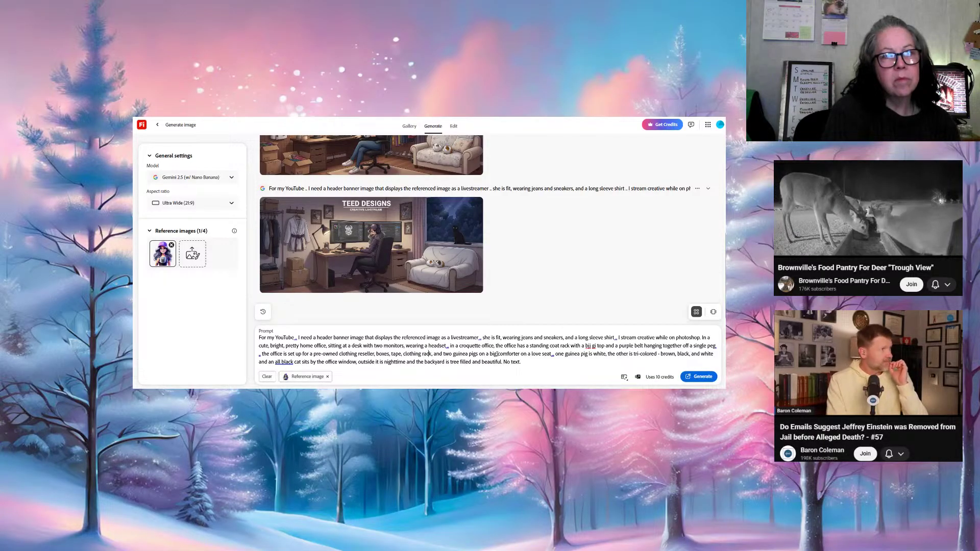
text(wi)
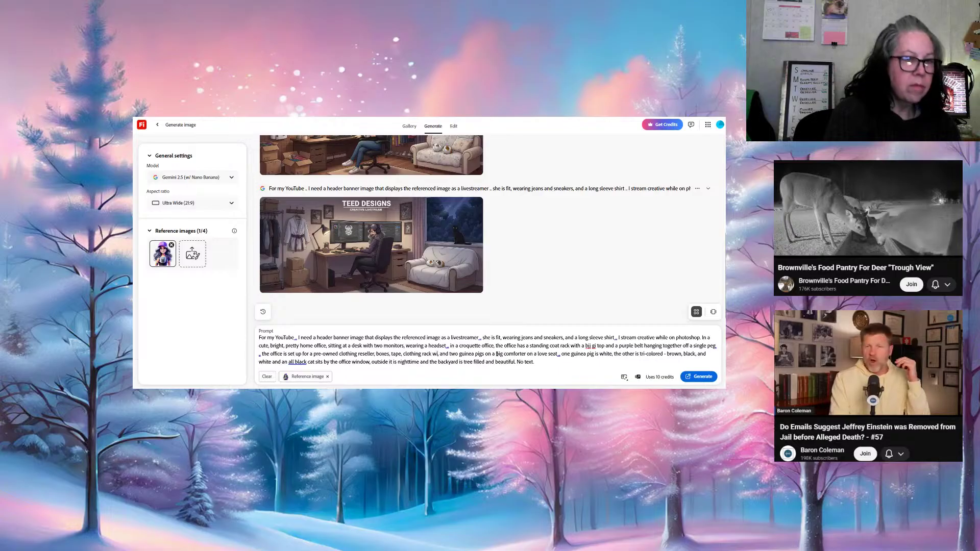
text(th co)
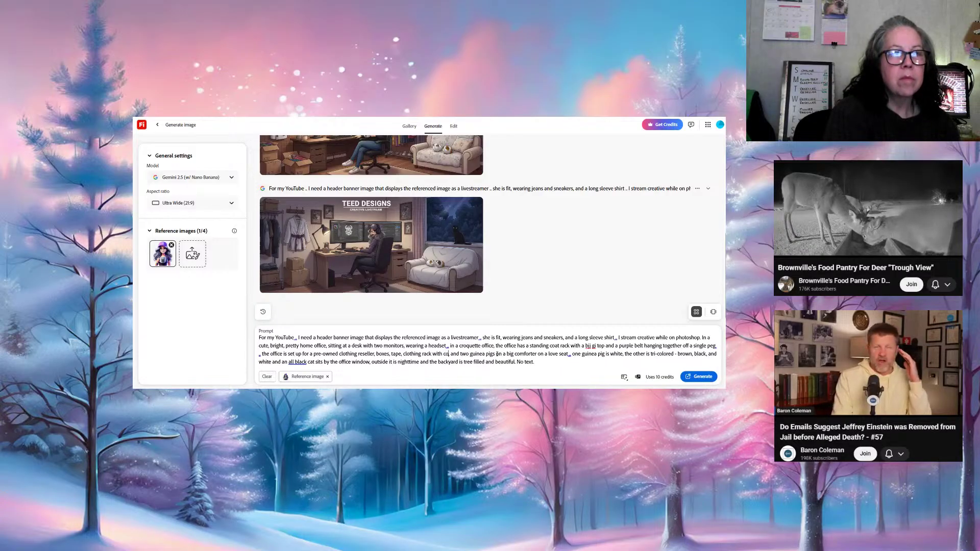
text(quette,)
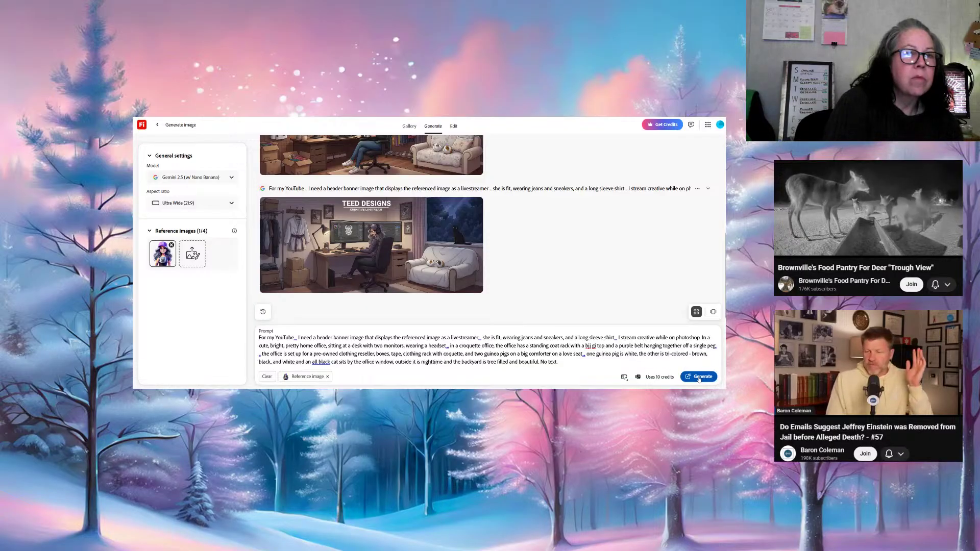
click(699, 378)
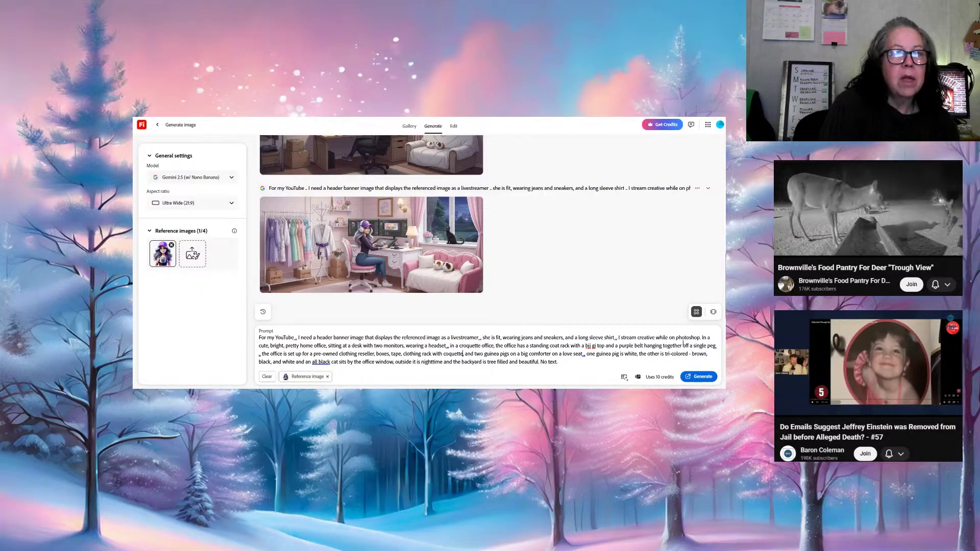
Add "not on a hanger, just the gi and belt on a peg" after "off a single peg" in the prompt
drag(718, 346, 718, 341)
click(719, 346)
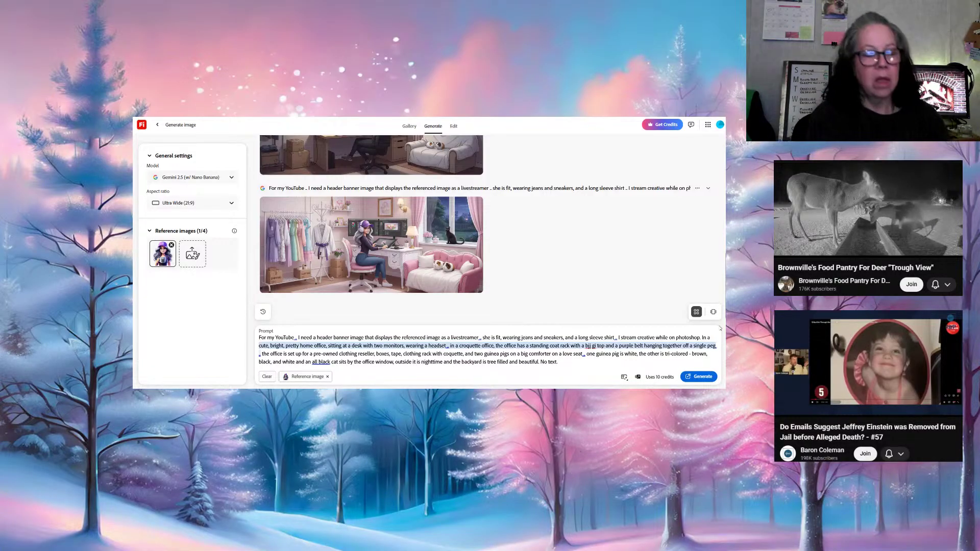
key(Right)
text(not on)
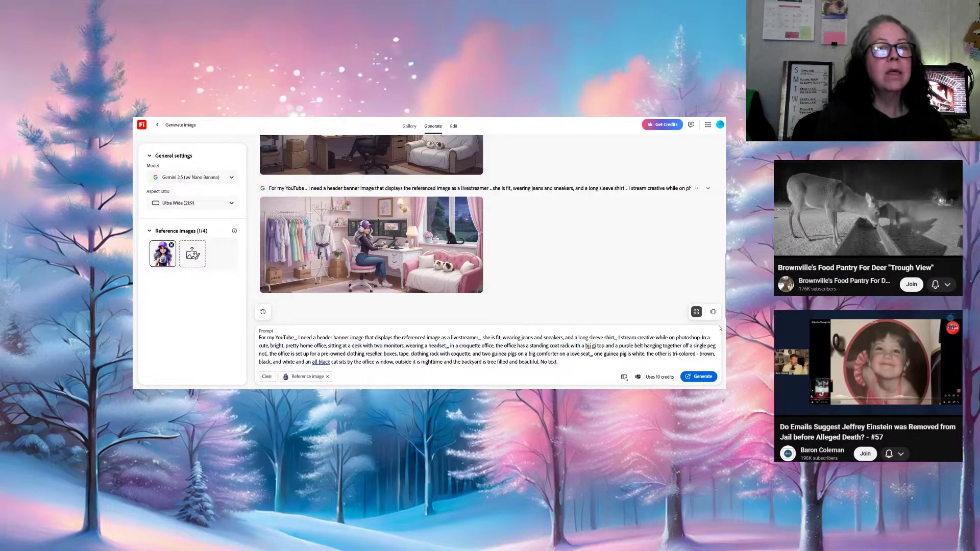
text( a hanger)
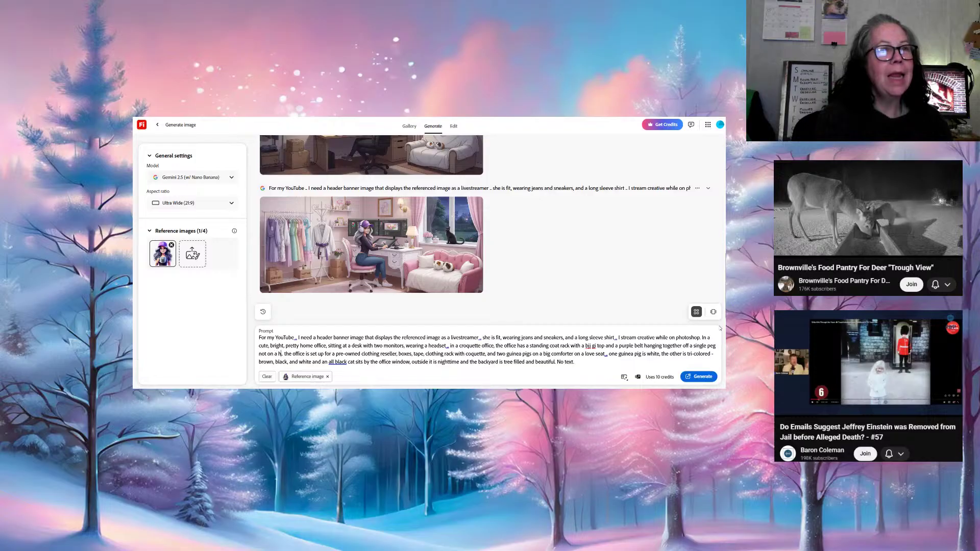
text(, just the g)
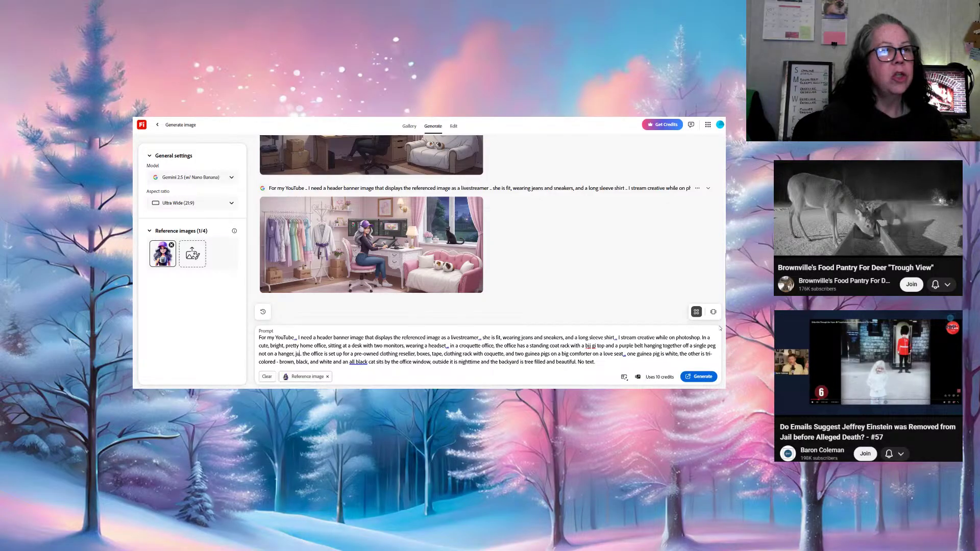
text(l)
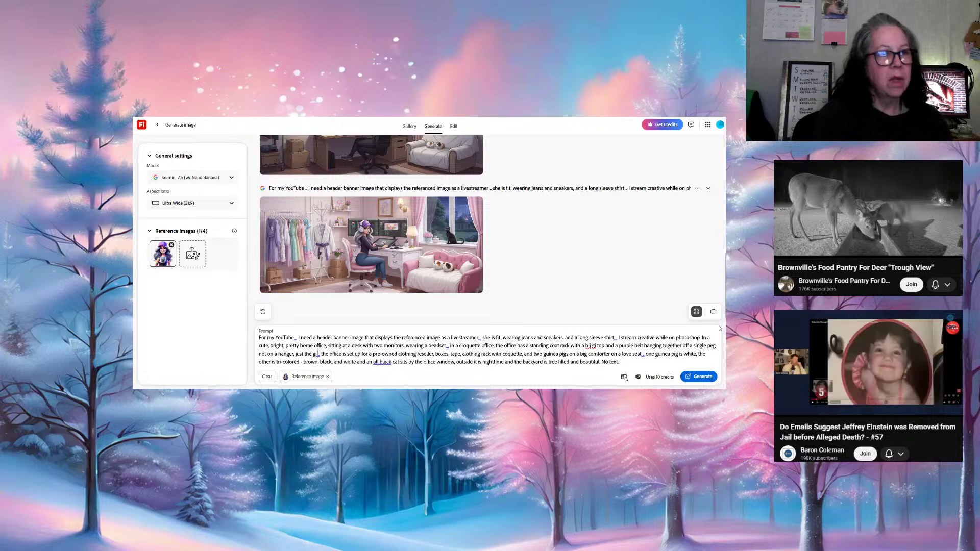
text( and be)
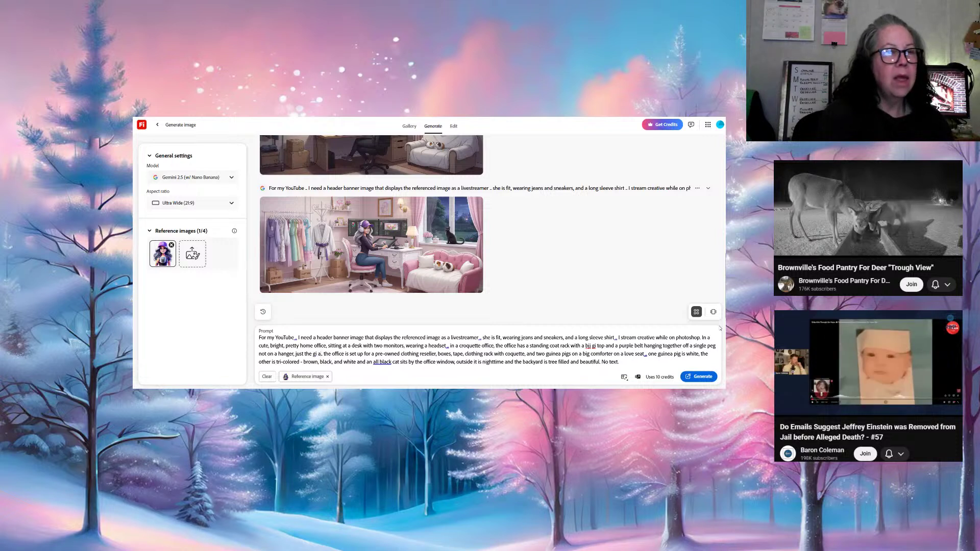
text(lt o)
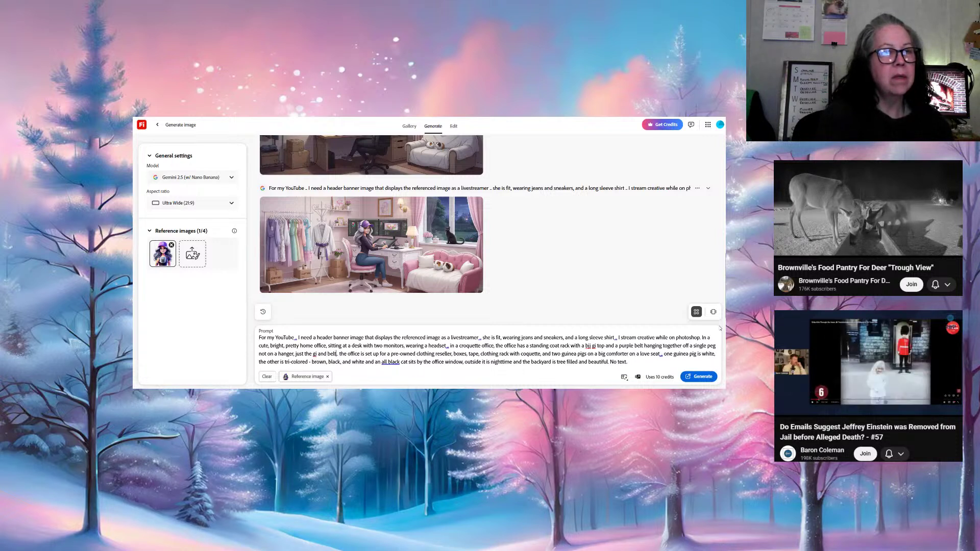
text(n a)
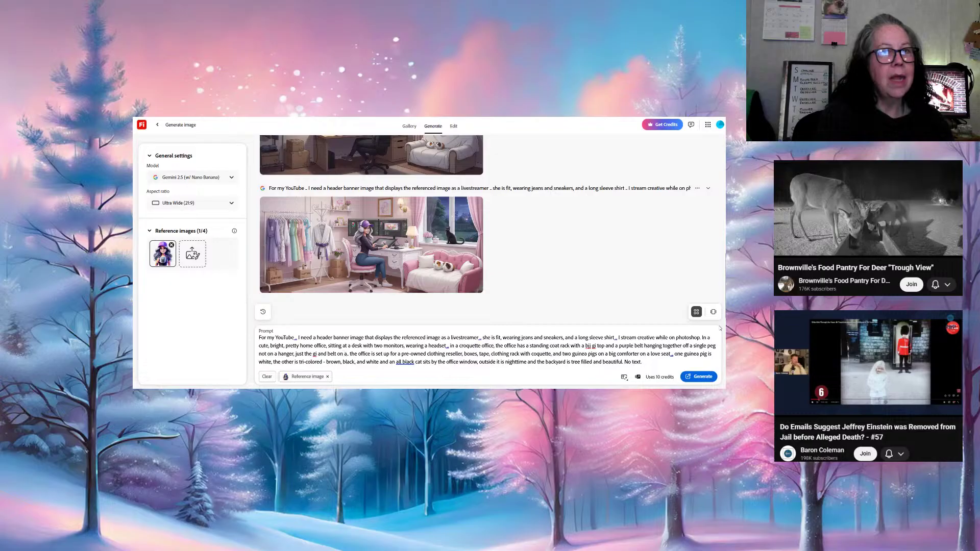
text( peg)
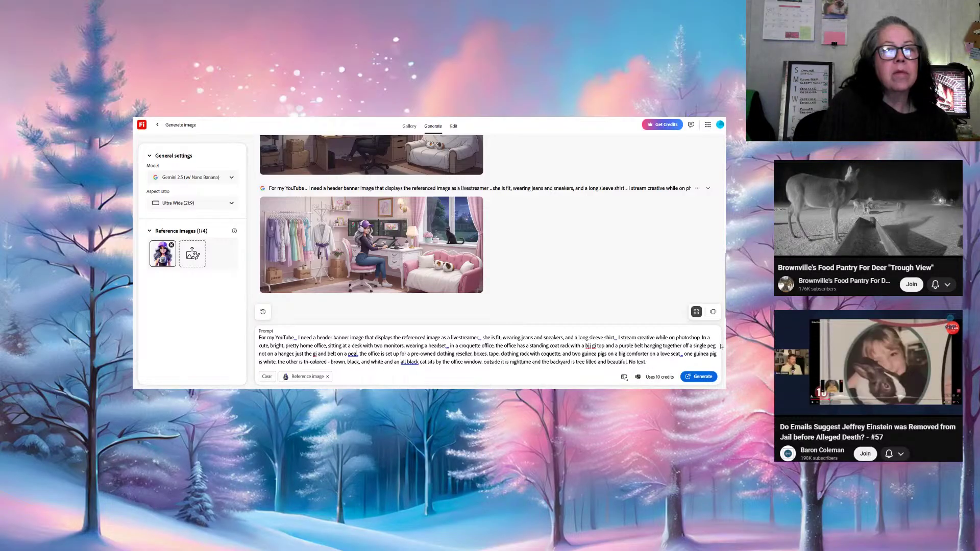
Remove "off a single peg" from the coat rack description in the prompt and generate another banner
drag(716, 345, 683, 346)
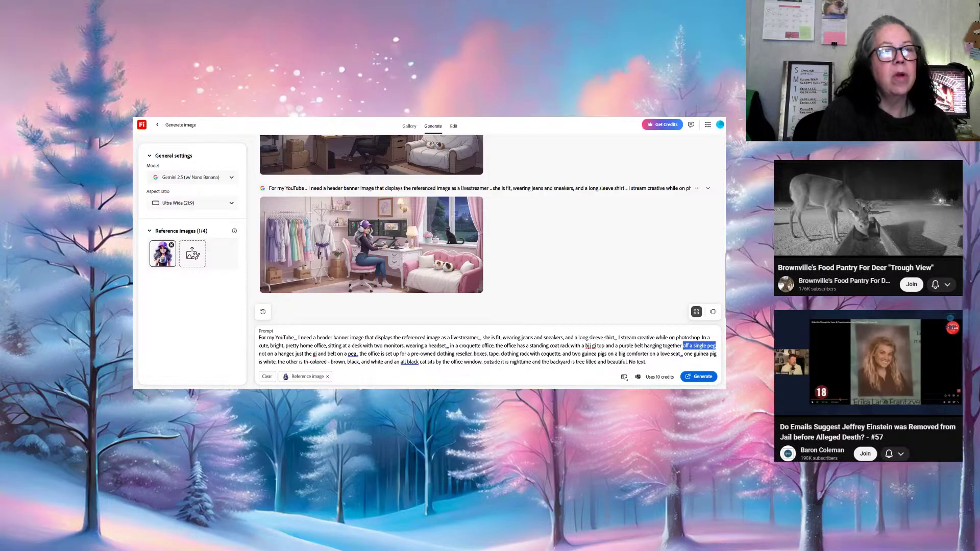
key(BackSpace)
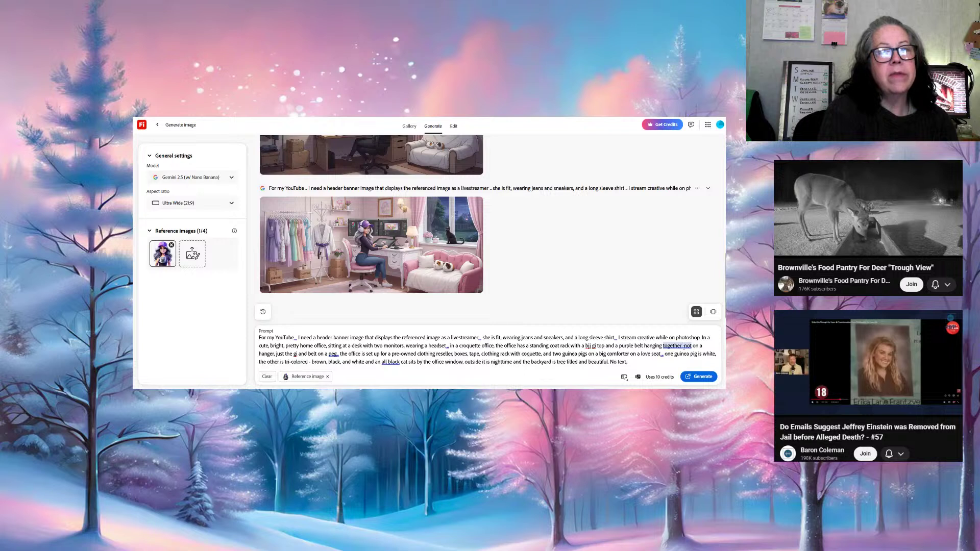
key(Delete)
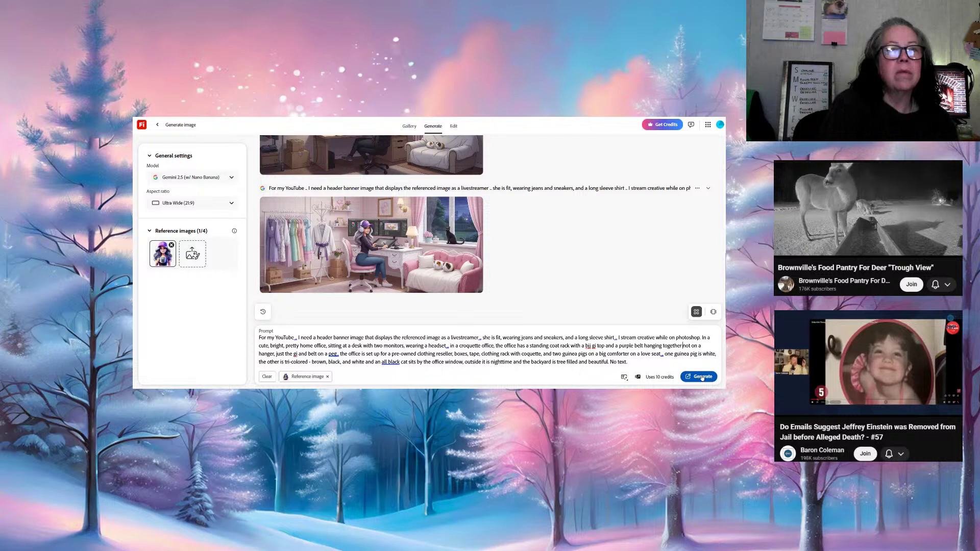
mouse_move(412, 266)
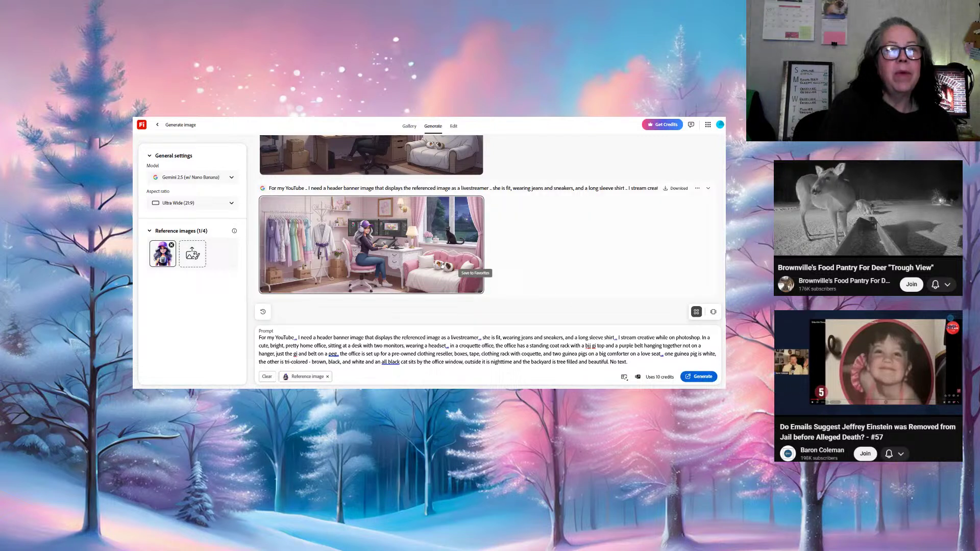
click(694, 378)
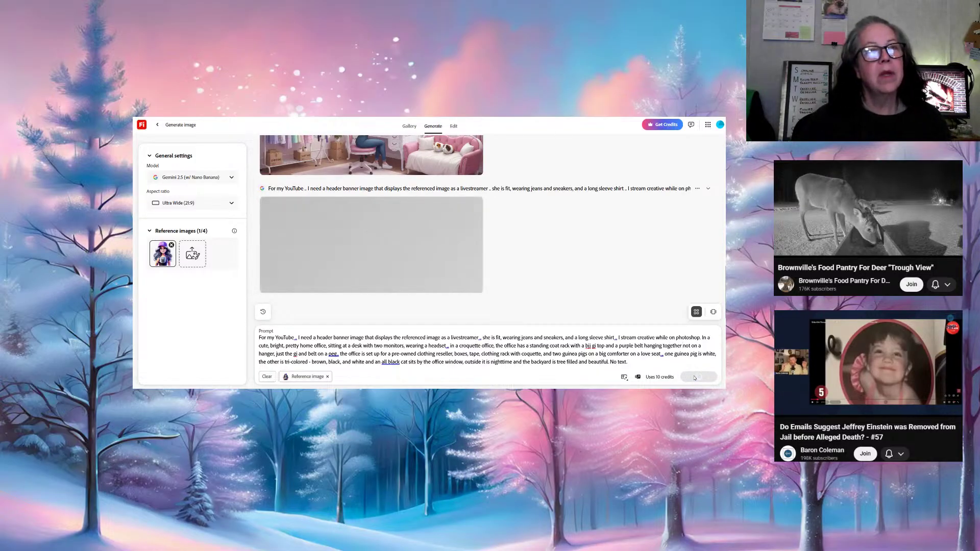
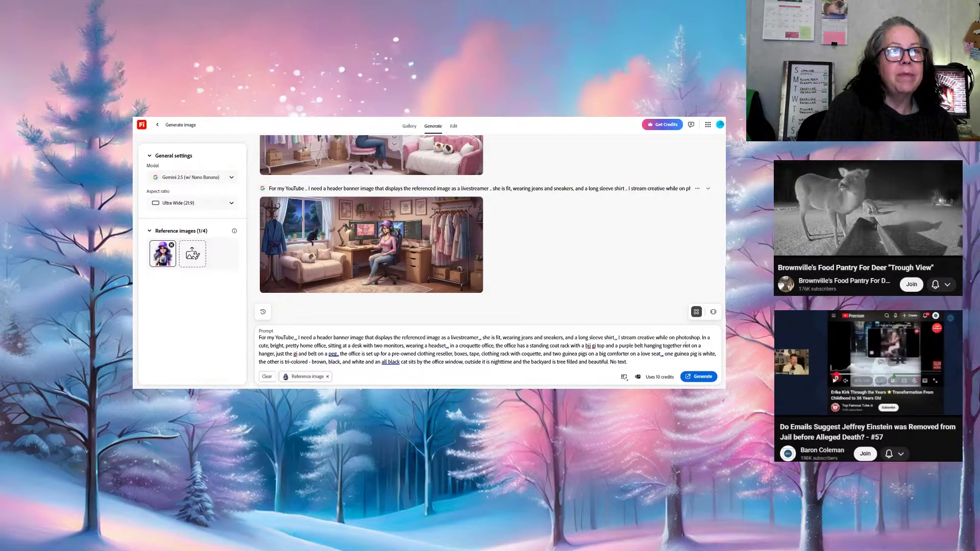
Reword the coat rack detail in the prompt to "no hanger, just the gi and belt hanging on a peg"
drag(702, 346, 689, 346)
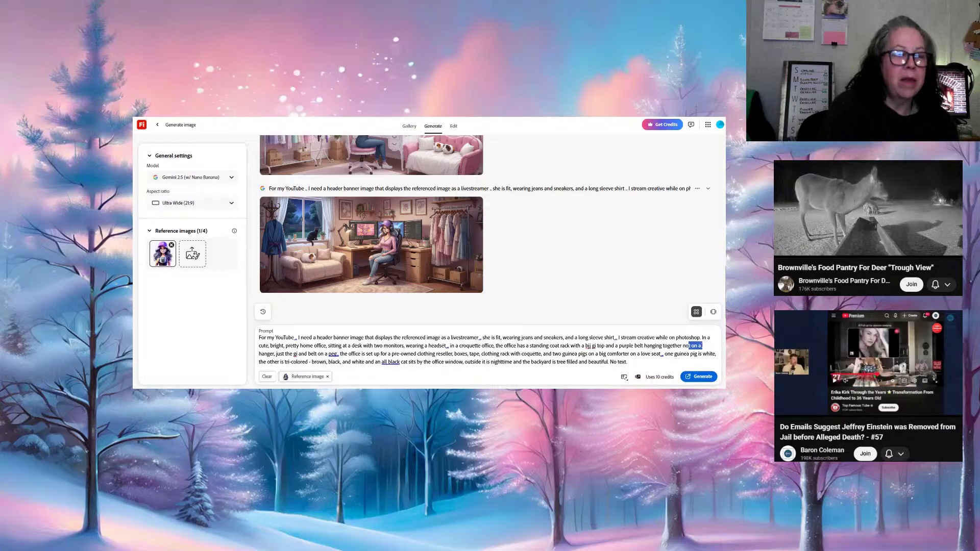
key(BackSpace)
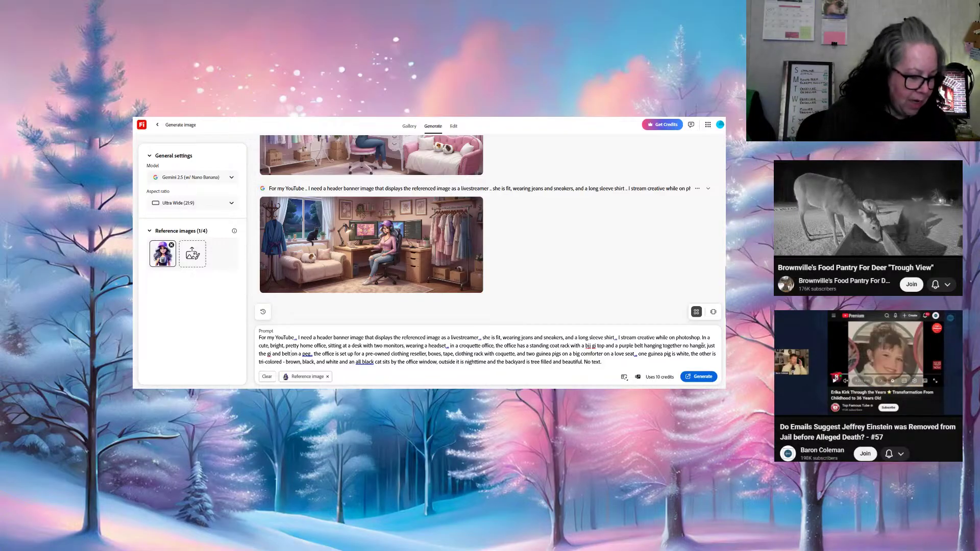
text(han)
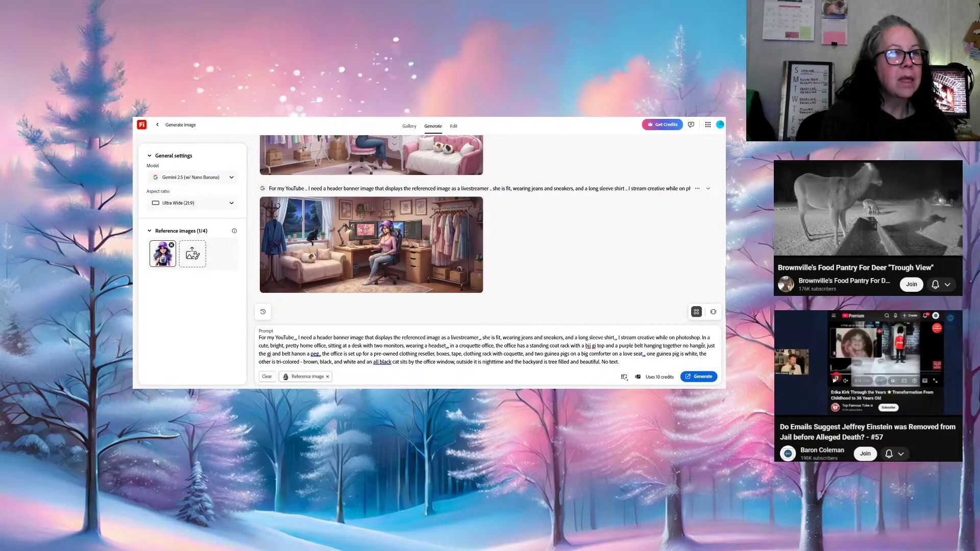
text(g)
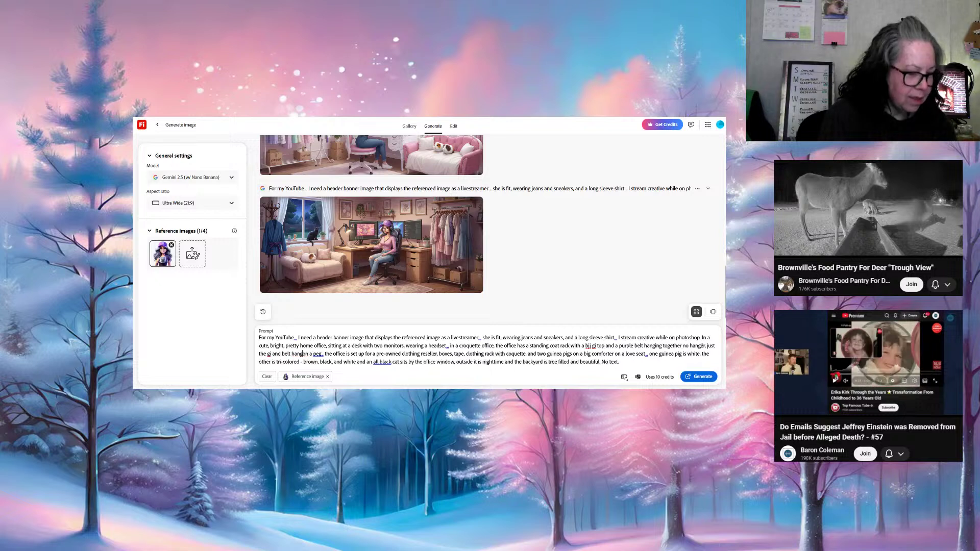
text(ing)
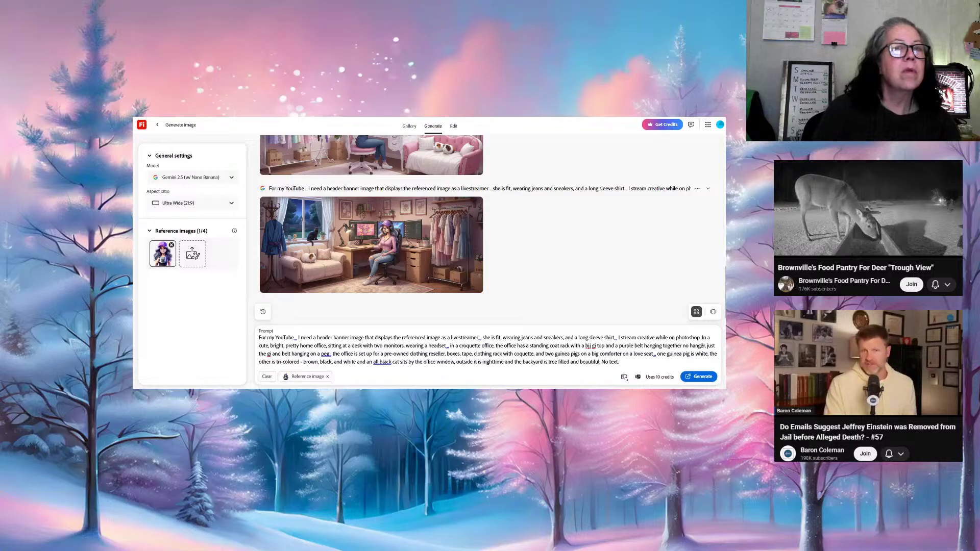
Clean up the comma after "love seat" and set off the guinea pig description with dashes before "two guinea pigs" and after "black, and white"
click(658, 354)
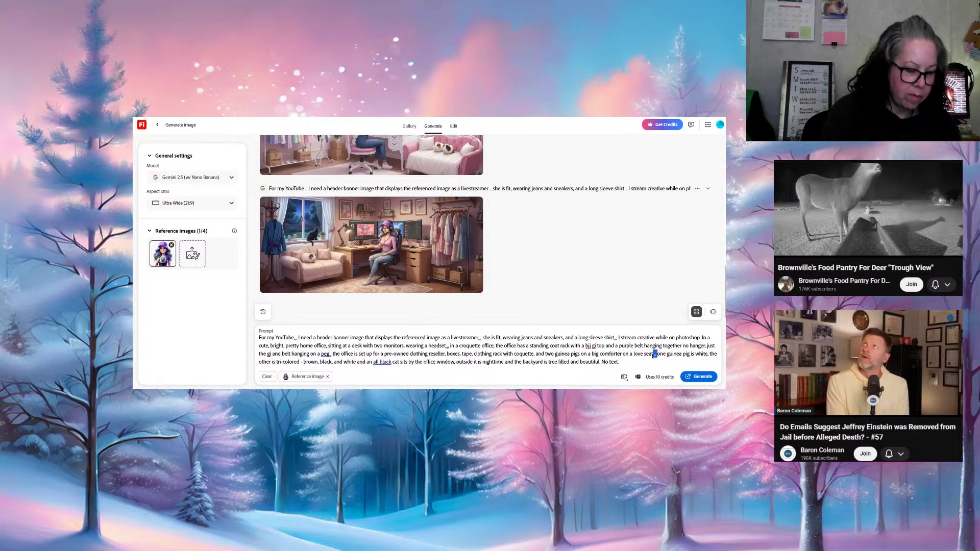
text(.)
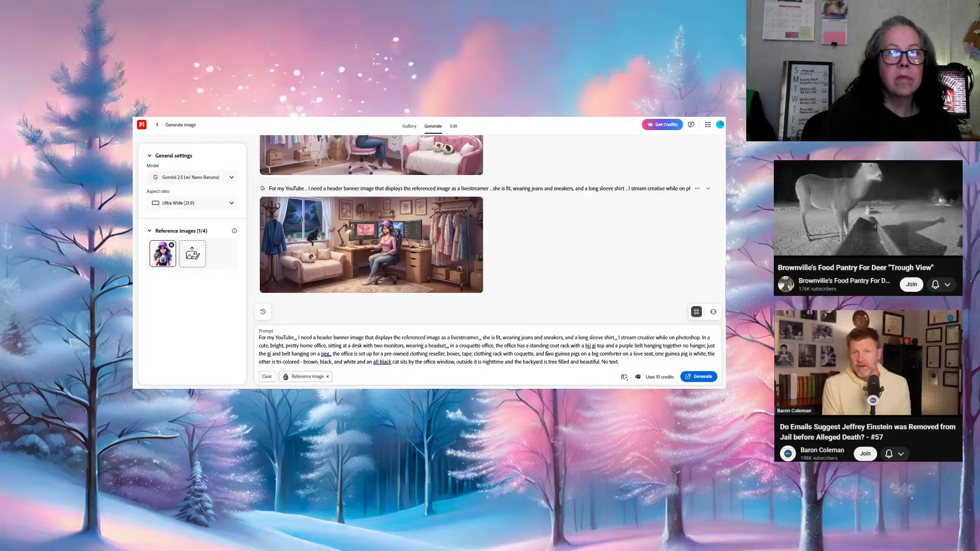
drag(540, 354, 546, 354)
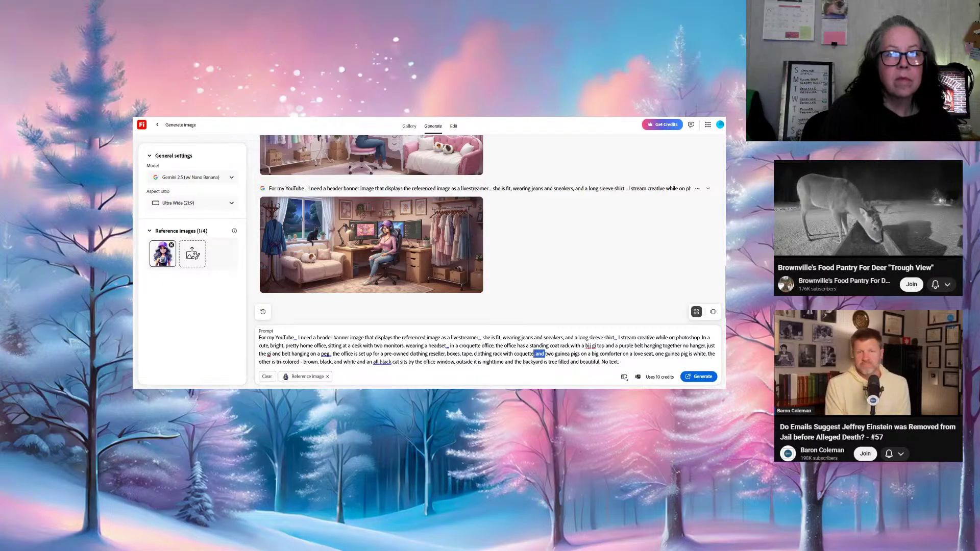
text(.)
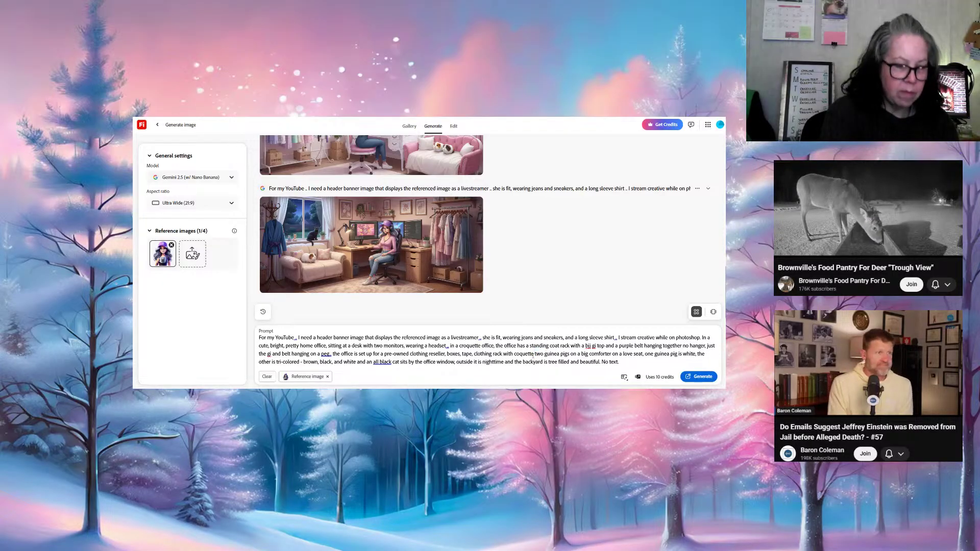
key(Delete)
key(Delete)
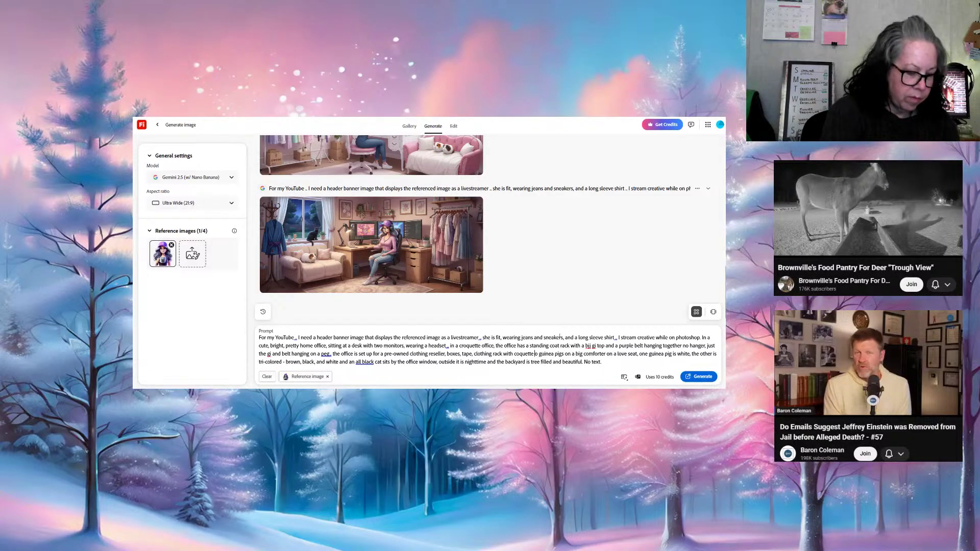
key(BackSpace)
key(BackSpace)
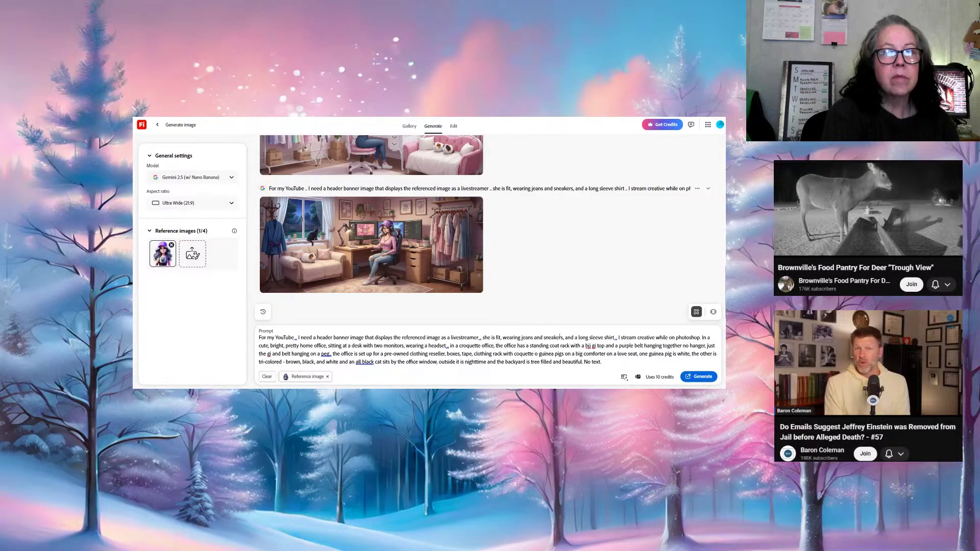
text(tw)
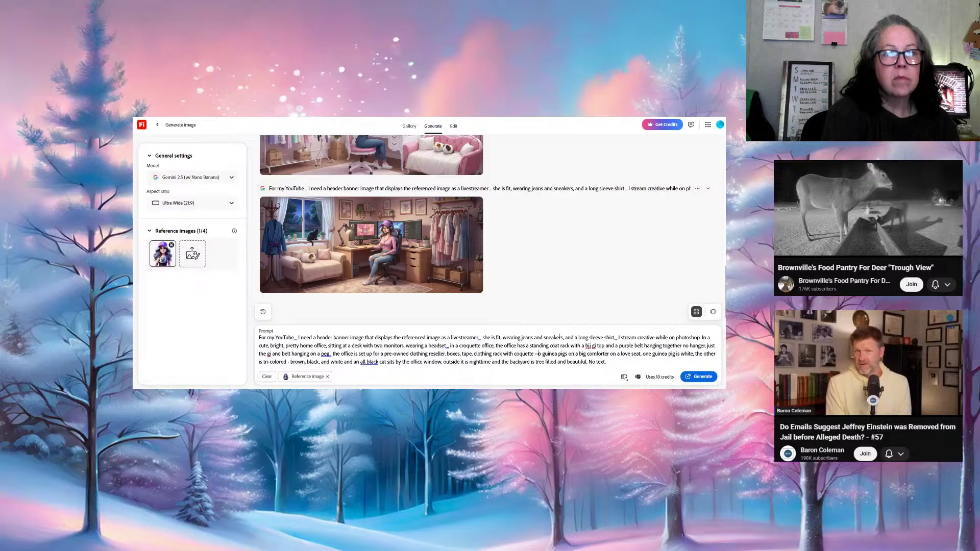
text(tw)
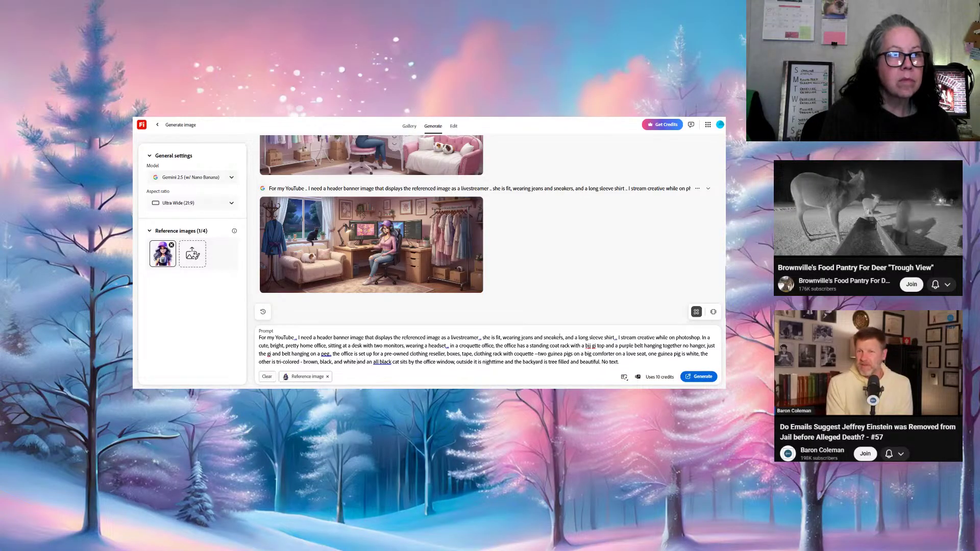
text(--)
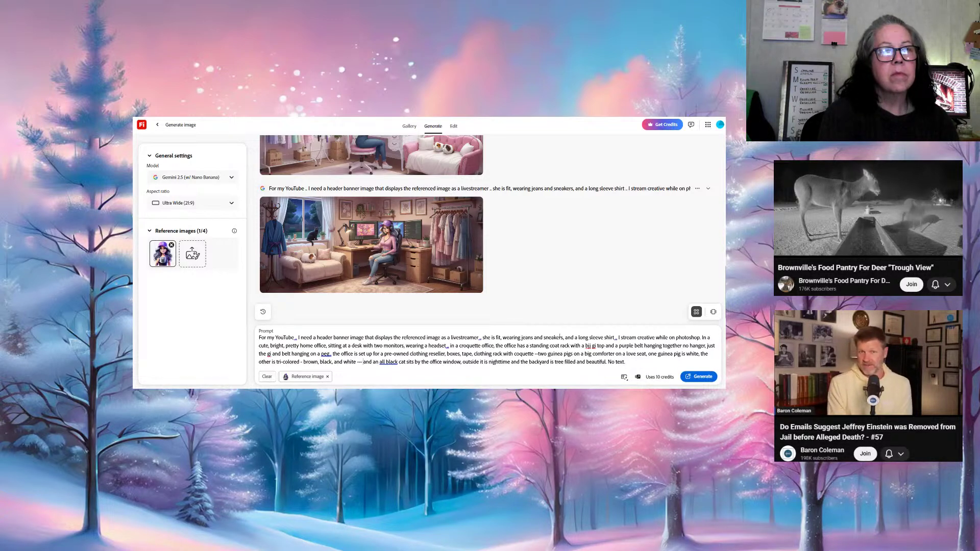
Generate another banner from the revised prompt
key(Return)
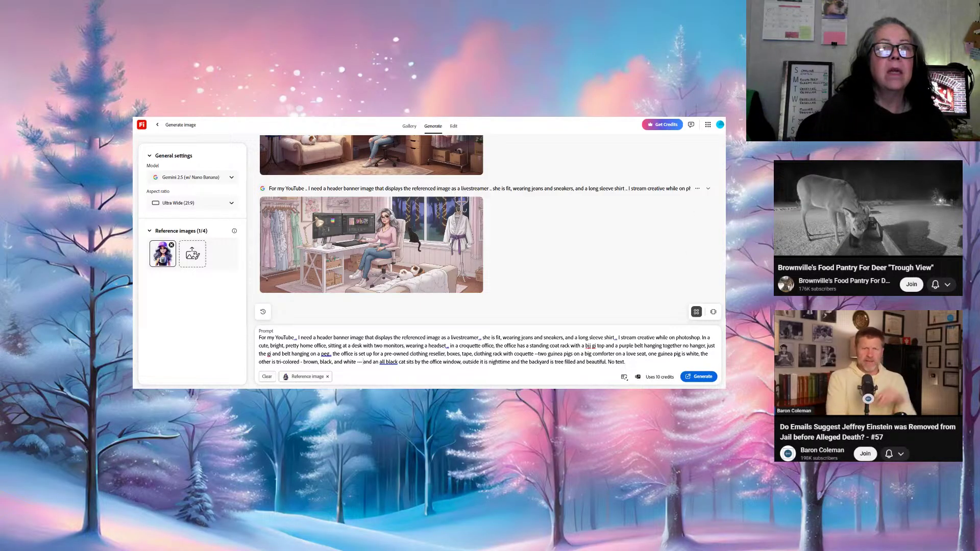
Search Google Images for "coat on a hook" in a new browser tab
key(ctrl+t)
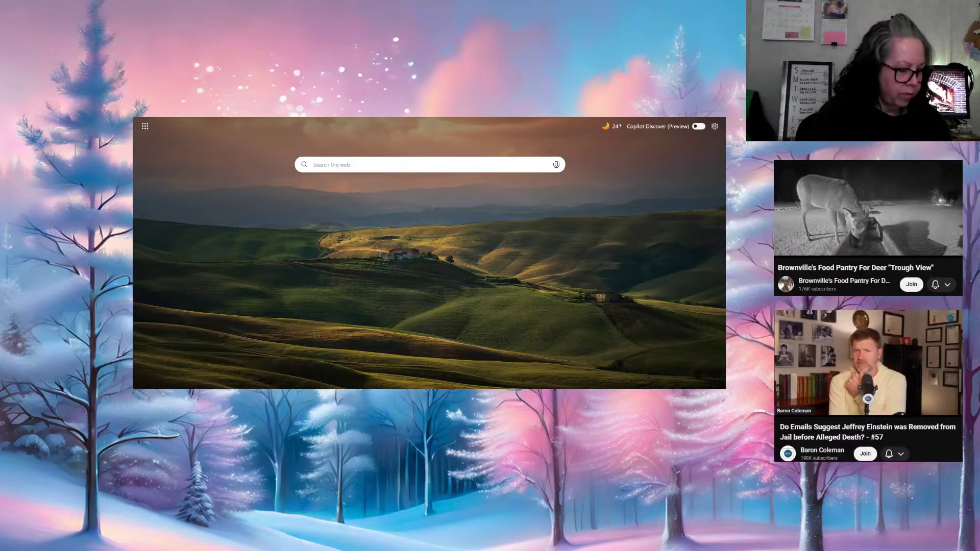
text(coat on)
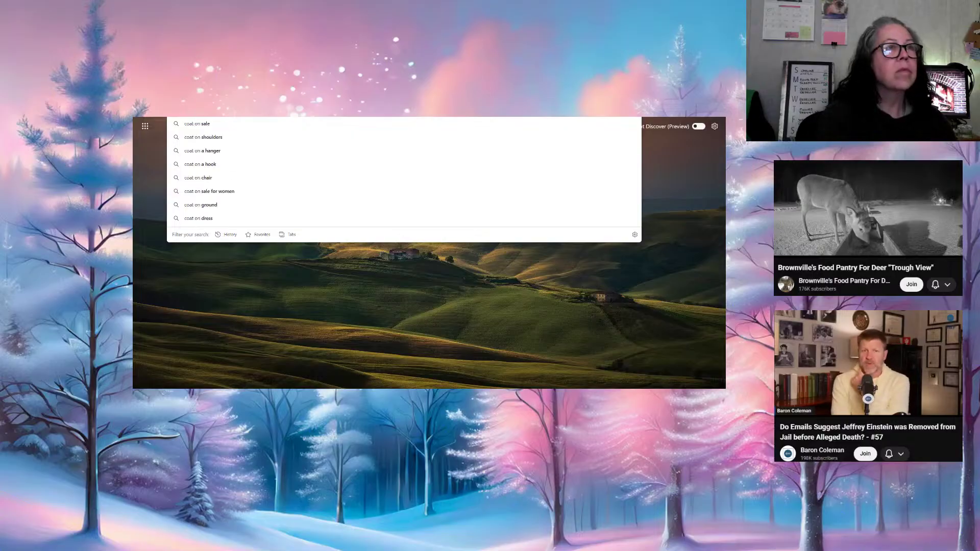
text( a hook)
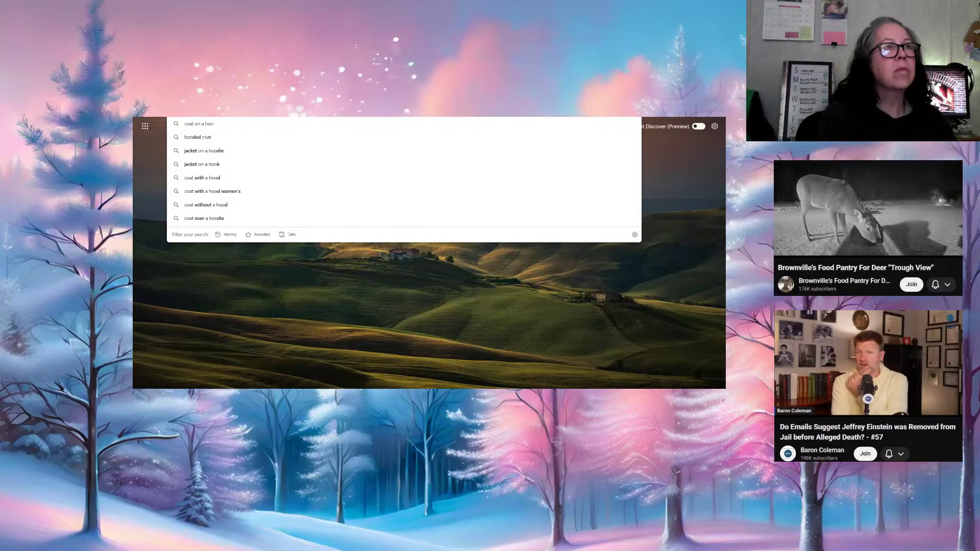
key(Return)
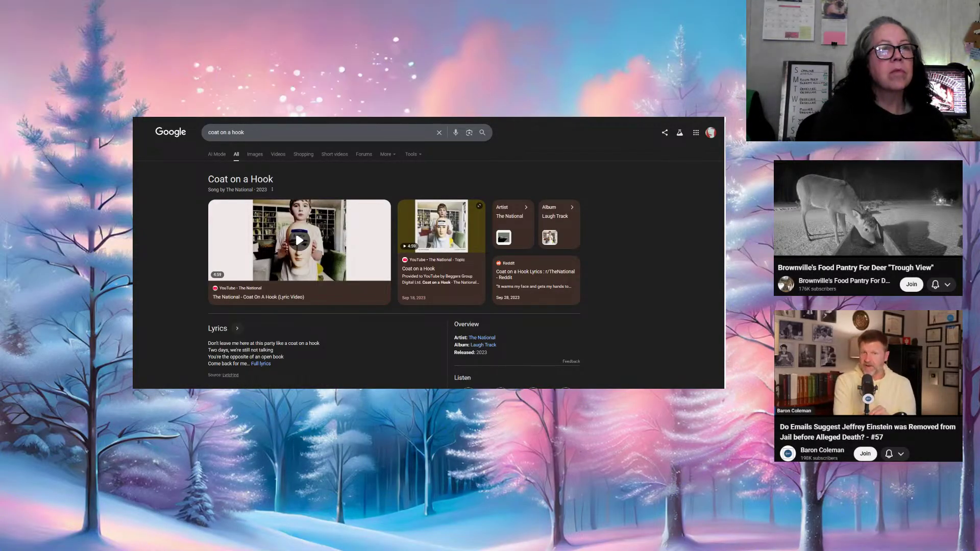
click(258, 155)
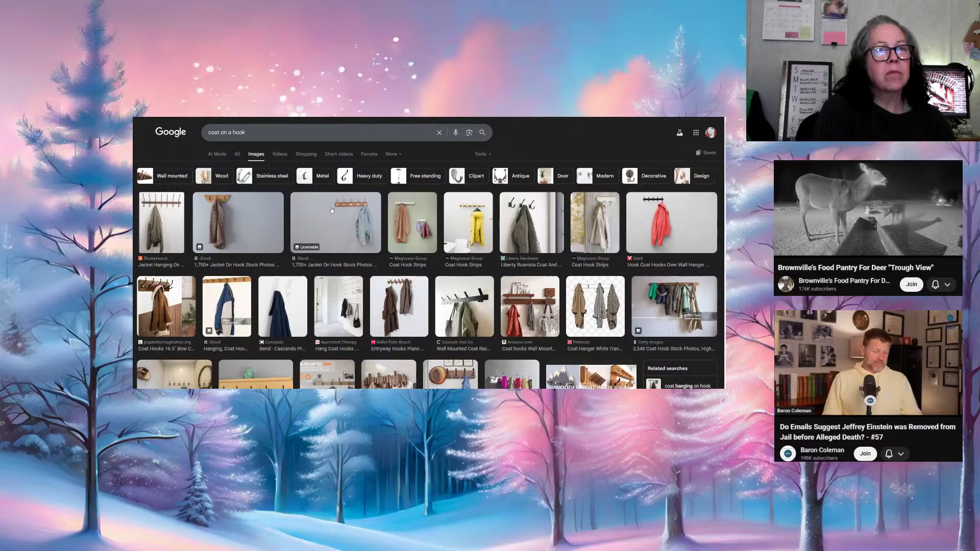
Look through the image results for a photo of a coat hanging directly on a hook
scroll(332, 210, down, 2)
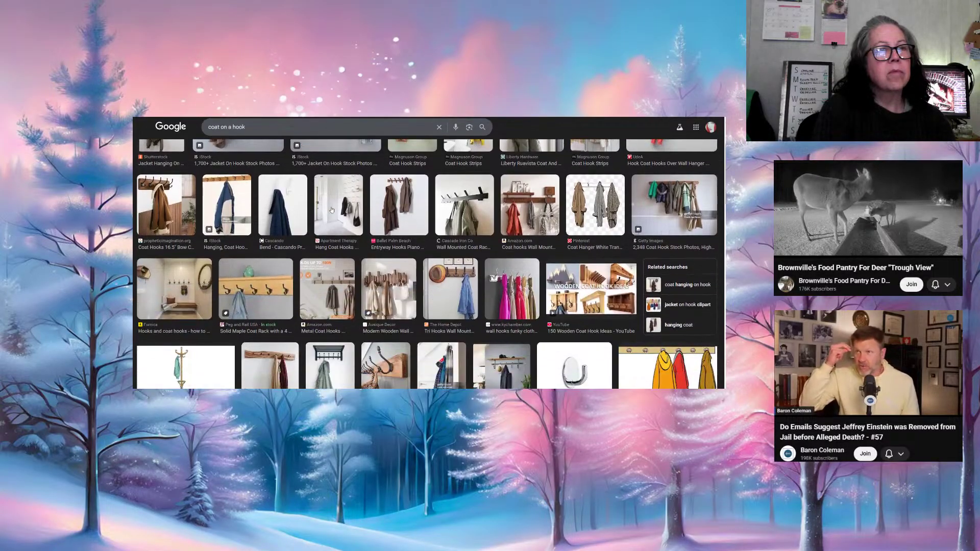
scroll(332, 211, down, 1)
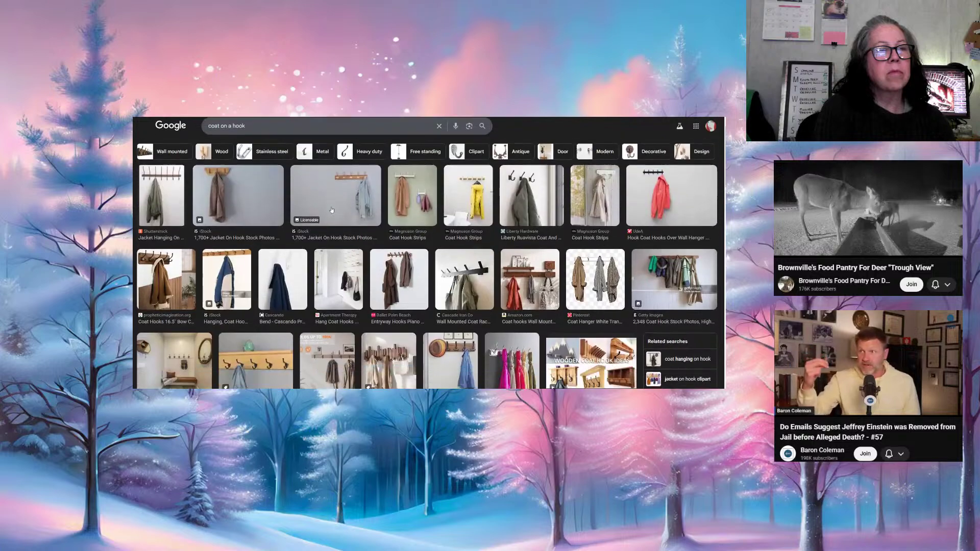
scroll(332, 210, down, 3)
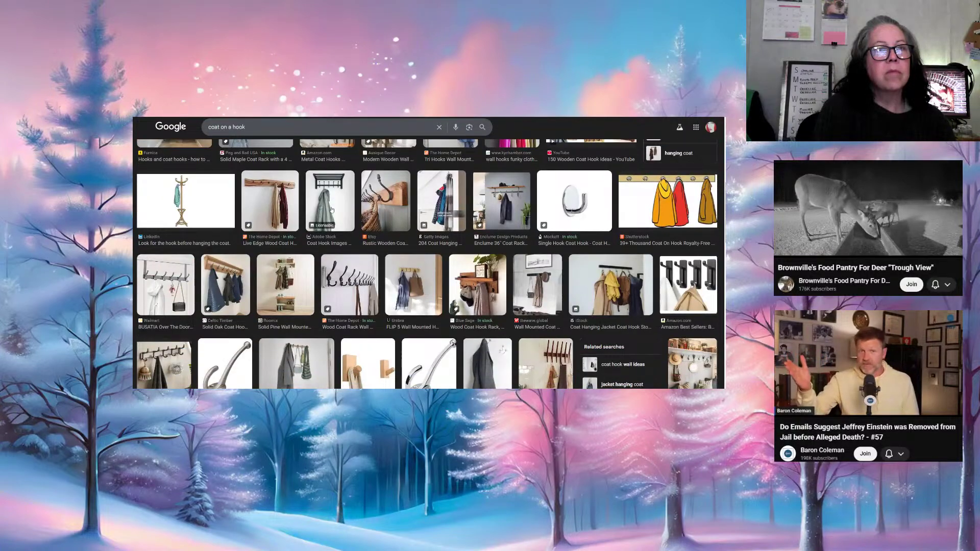
scroll(332, 209, down, 3)
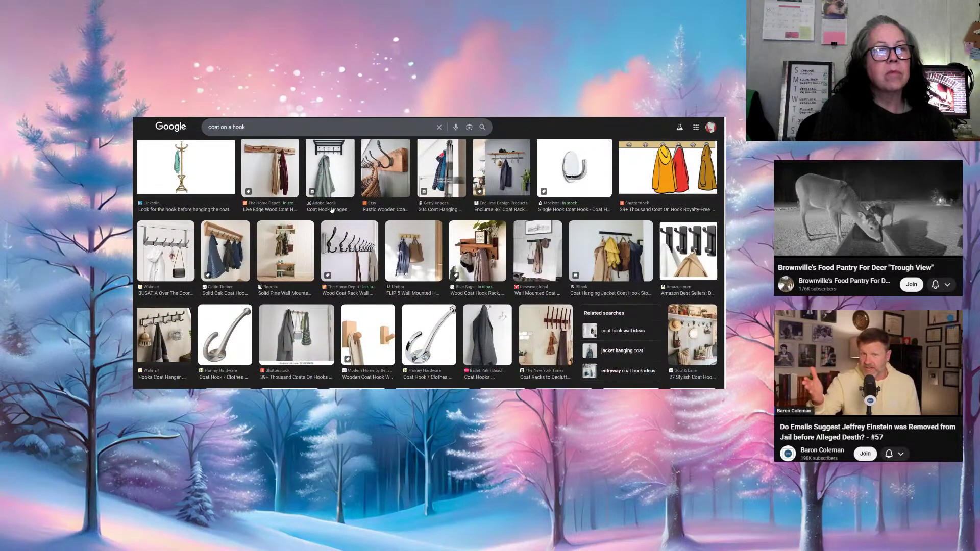
scroll(331, 211, down, 5)
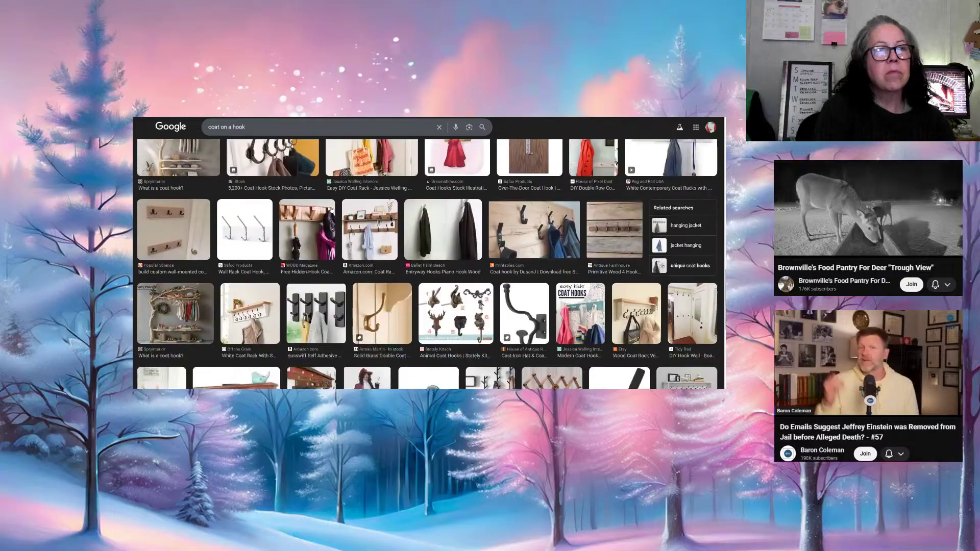
scroll(332, 210, up, 3)
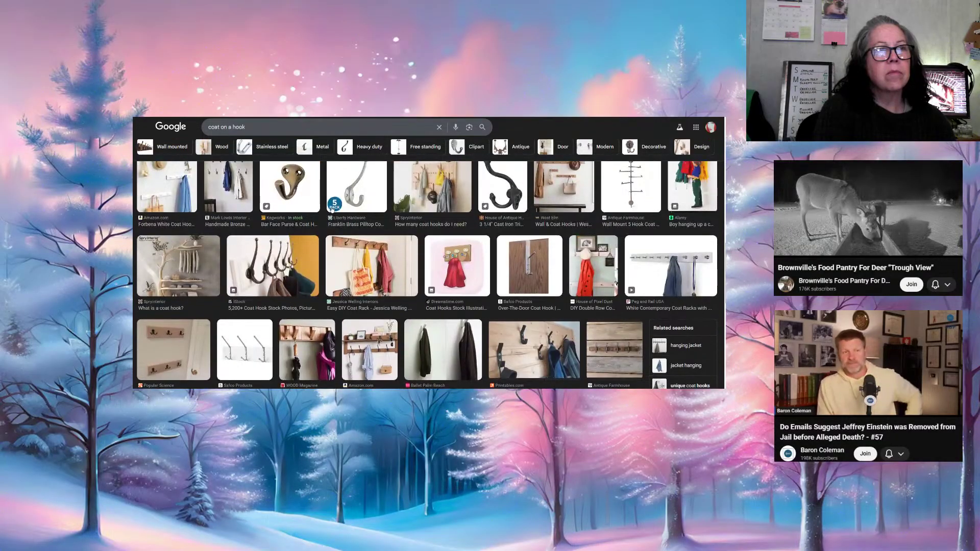
scroll(332, 207, down, 5)
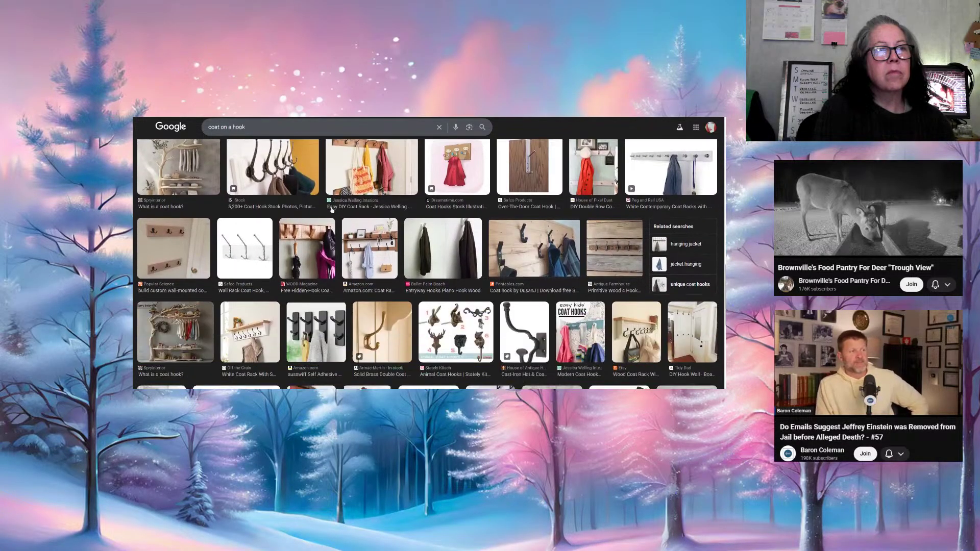
scroll(331, 209, up, 10)
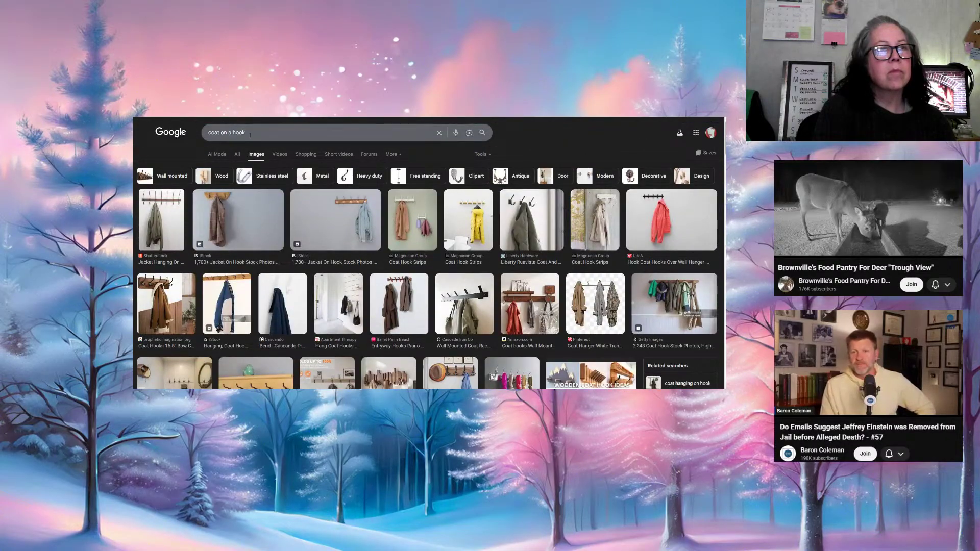
click(246, 132)
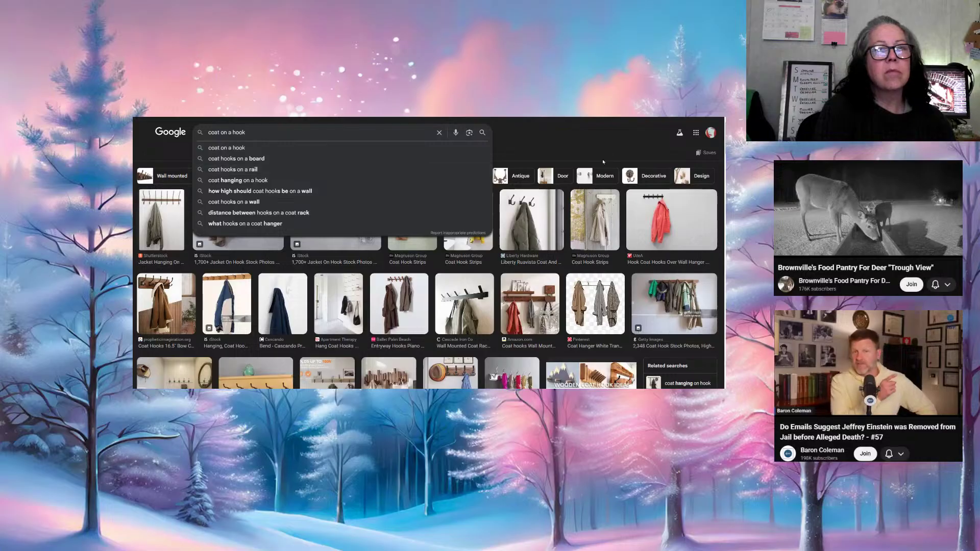
click(575, 147)
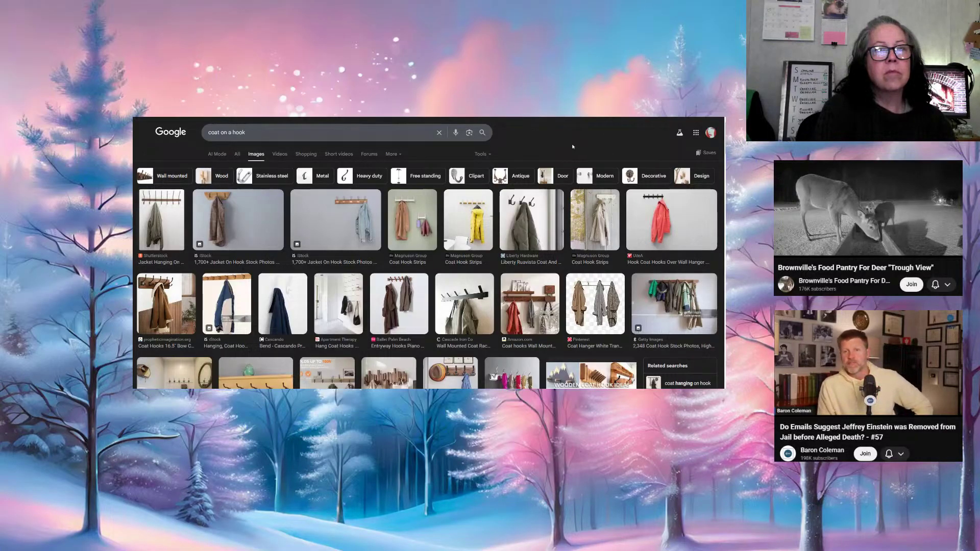
scroll(573, 146, down, 1)
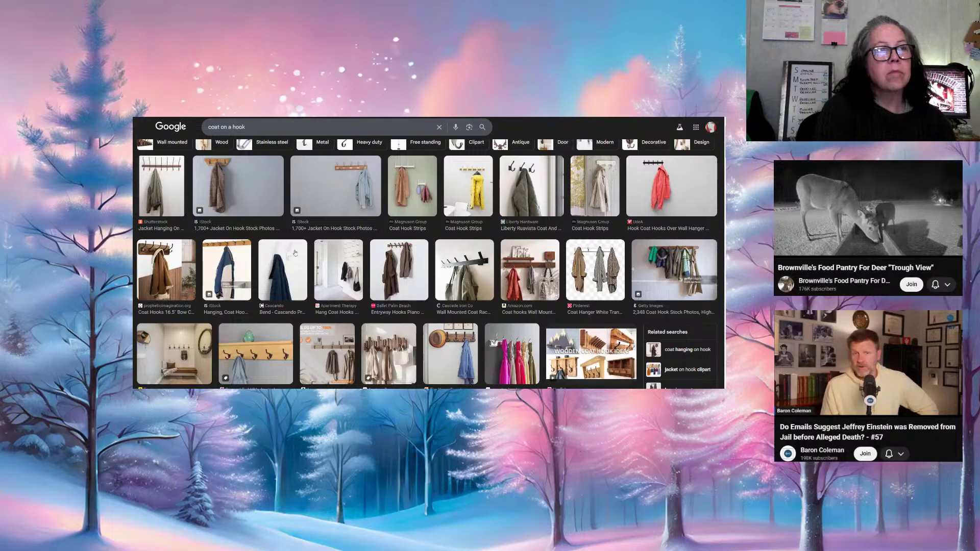
Open the photo of the brown coat on the wooden four-hook rack and add it in Firefly as the second reference image
click(160, 253)
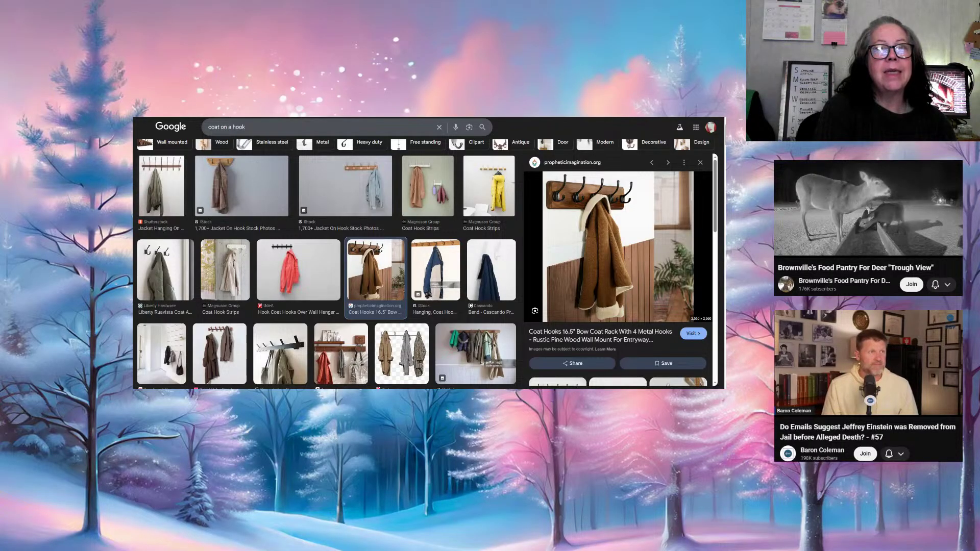
key(ctrl+Tab)
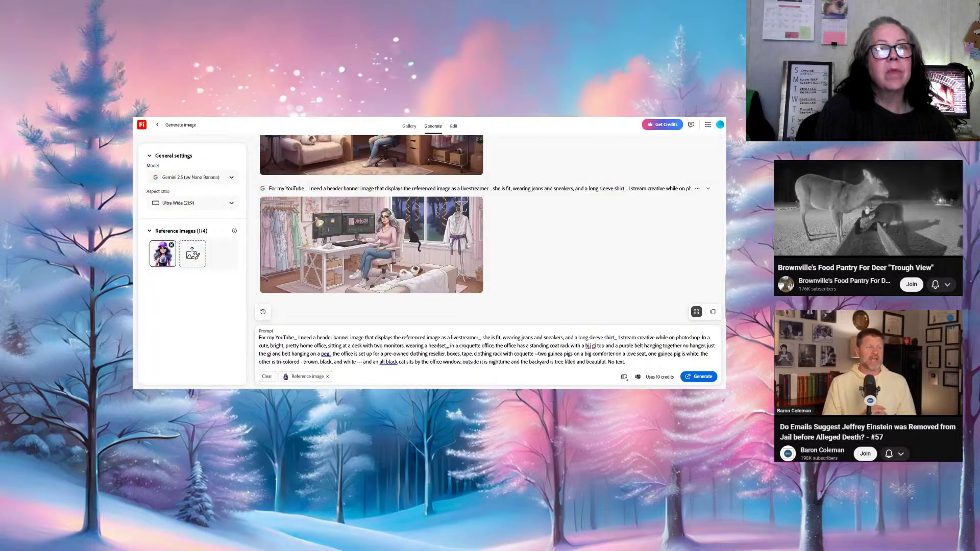
click(192, 254)
Add "like it shows in the second reference image" after "hanging on a peg" in the prompt and generate a new banner
click(328, 343)
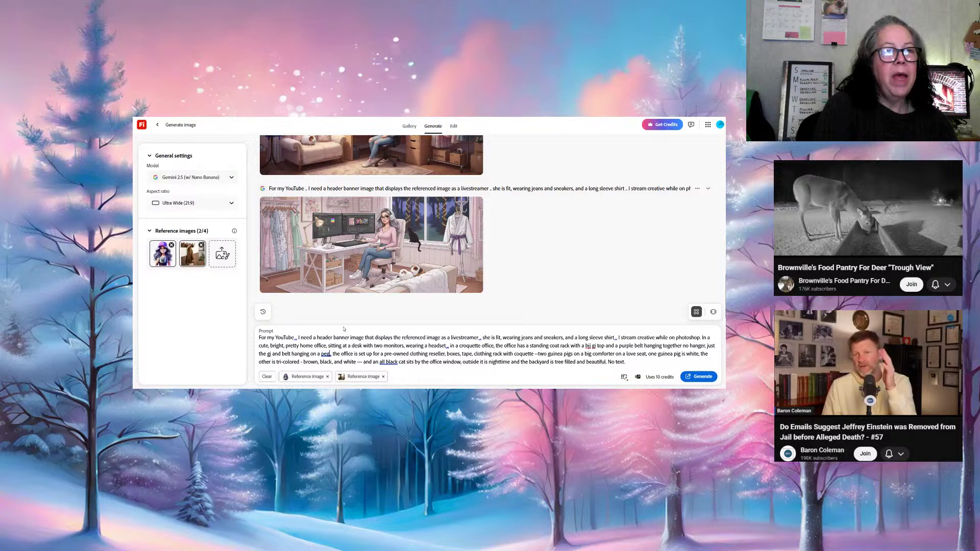
key(BackSpace)
key(BackSpace)
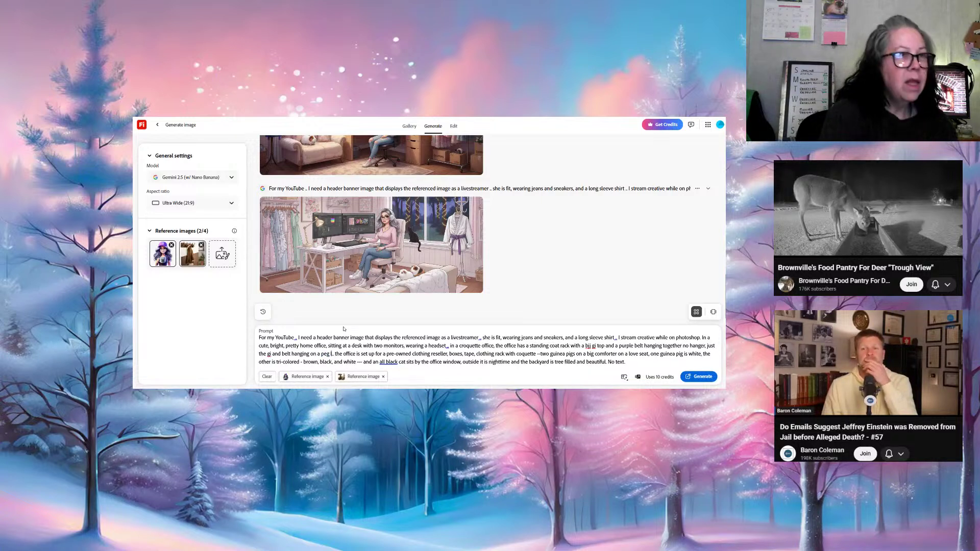
text(like it show)
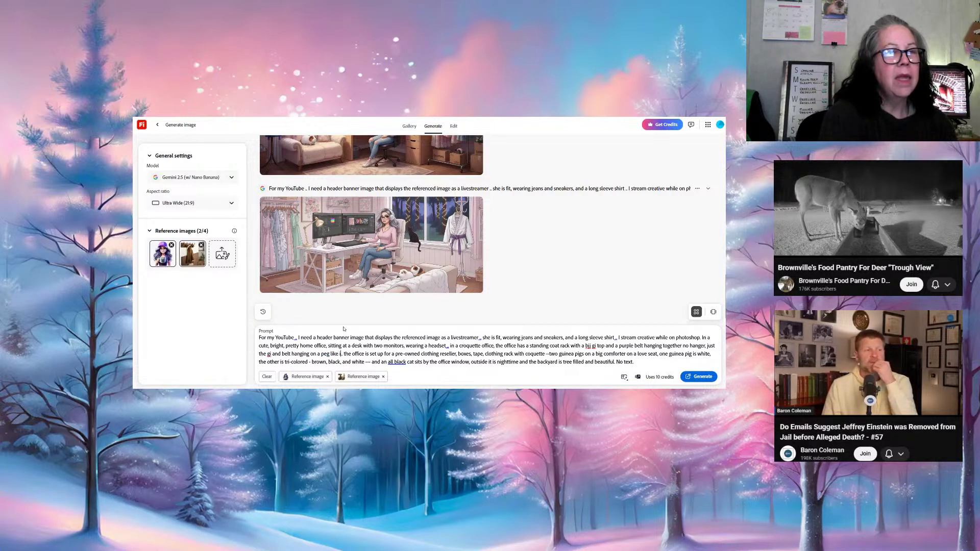
text(s)
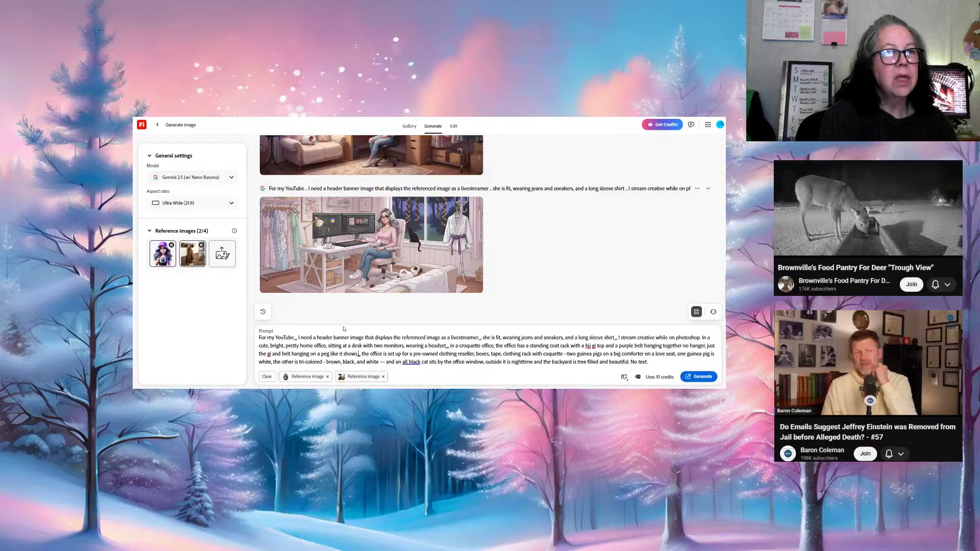
text( in the second )
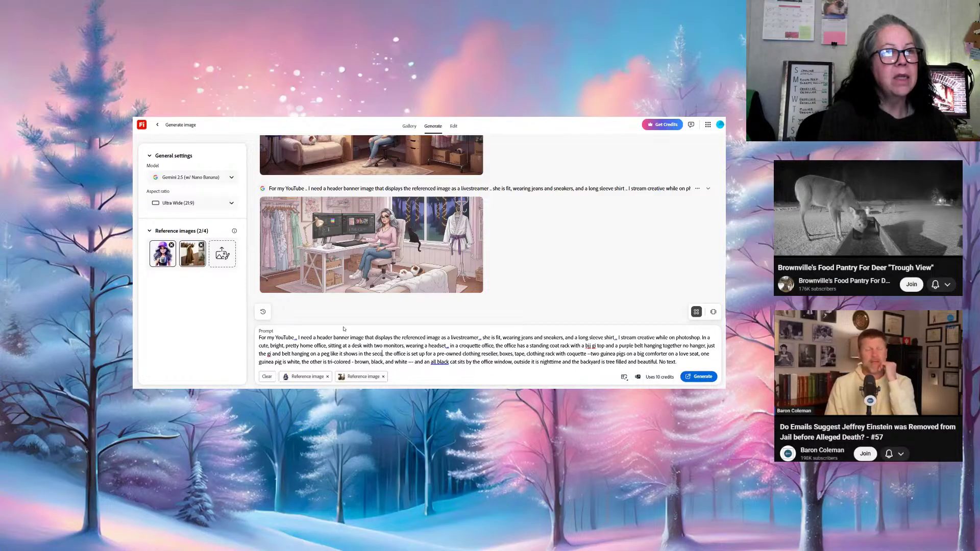
text(reference im)
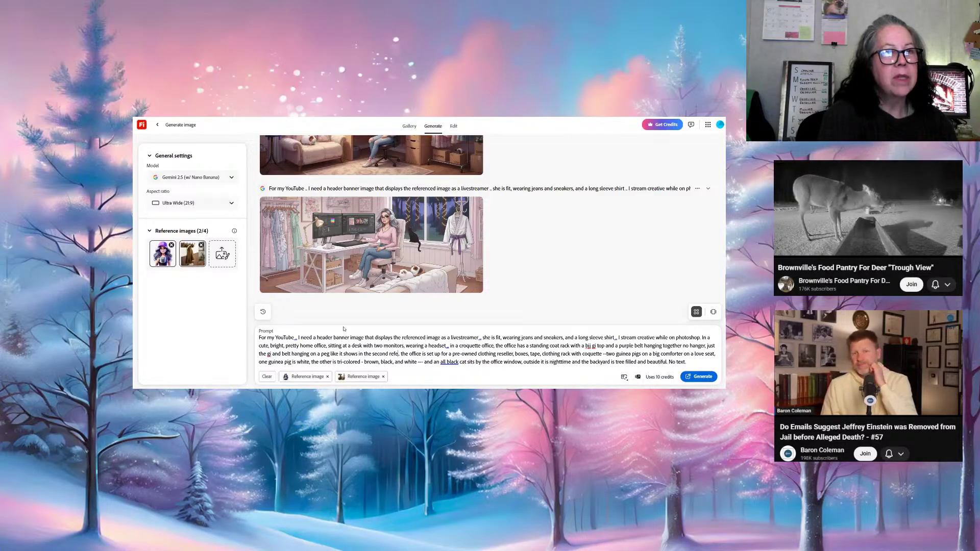
text(age)
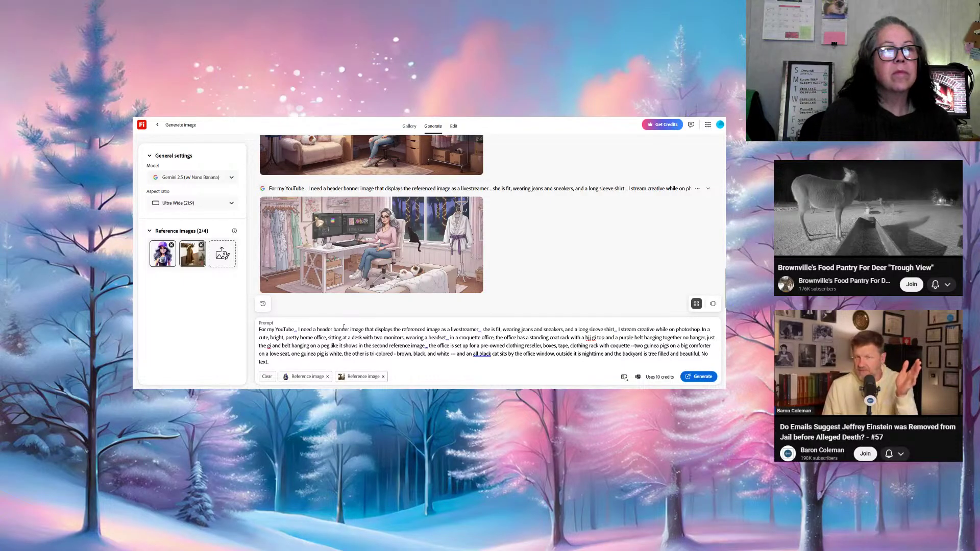
key(Return)
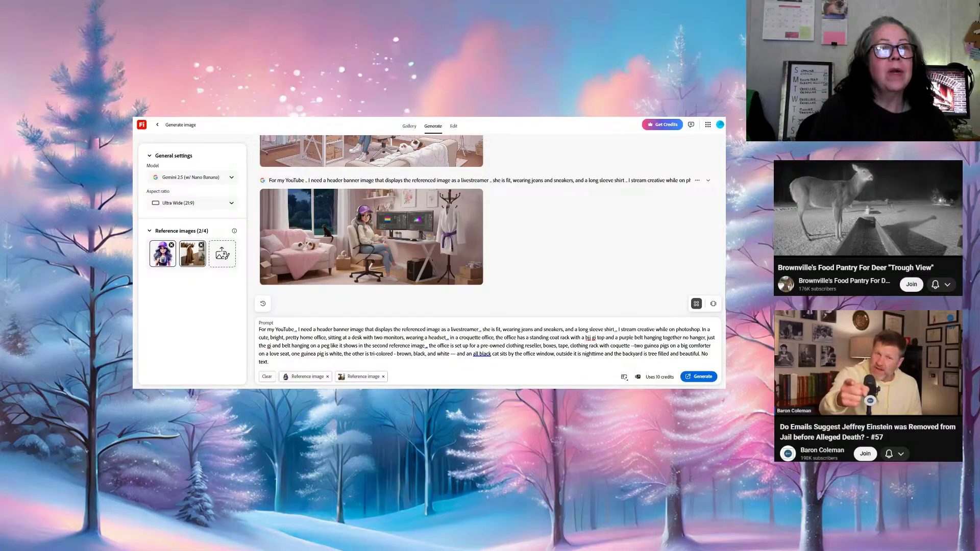
Download the newest banner with the pink love seat and the preceding one with the gi hanging by the window
mouse_move(487, 208)
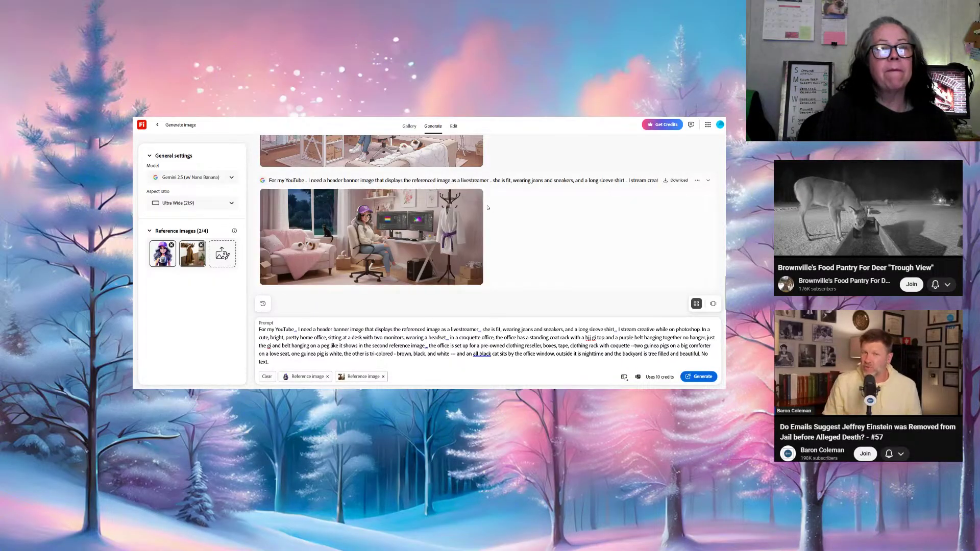
click(475, 196)
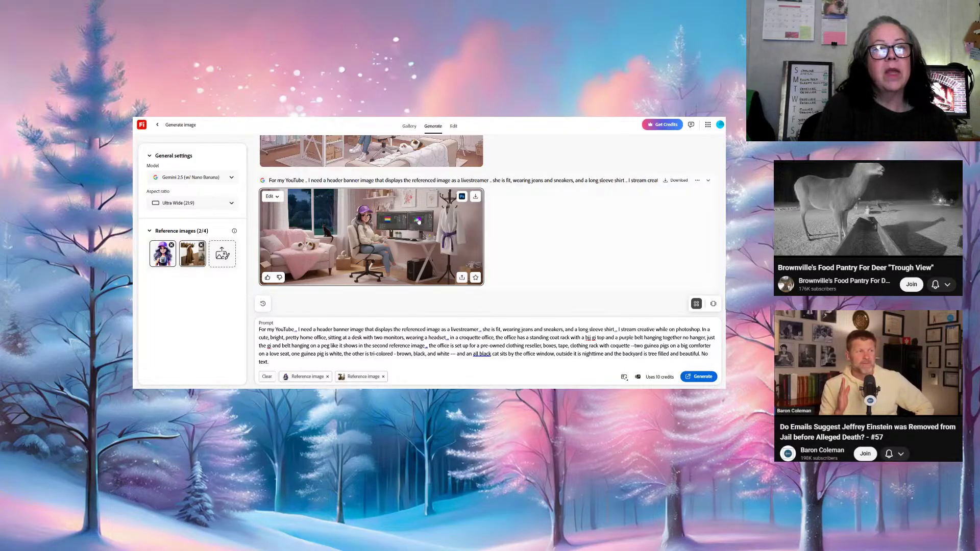
scroll(512, 223, up, 3)
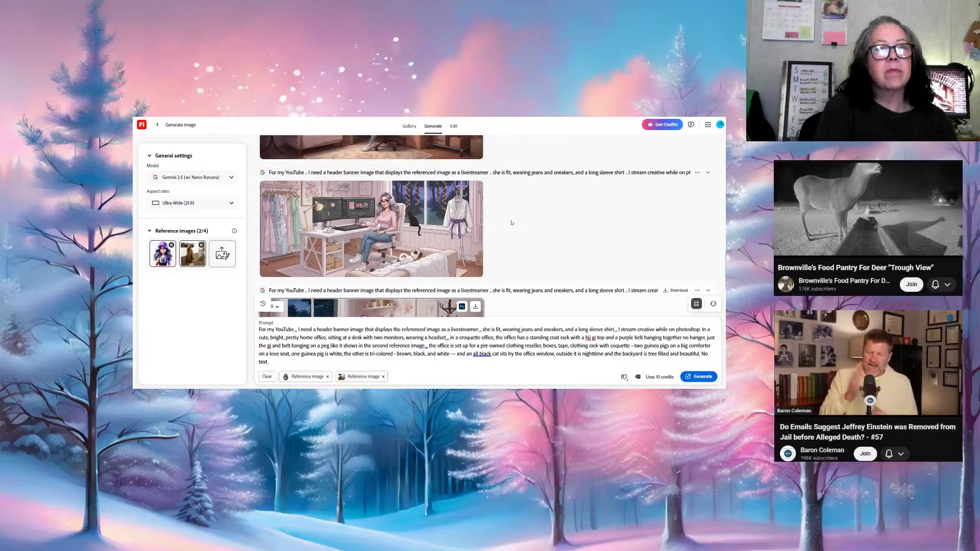
scroll(512, 222, down, 2)
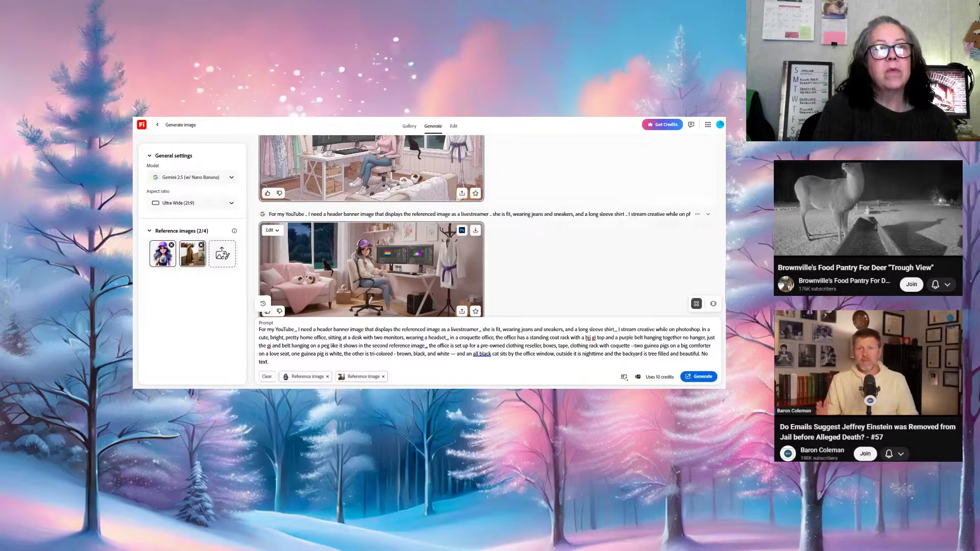
scroll(411, 246, up, 2)
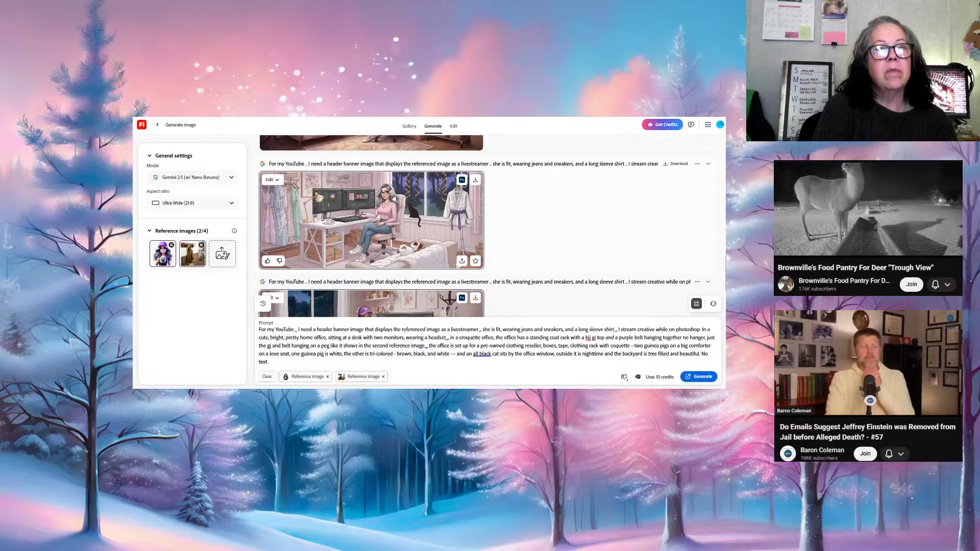
click(475, 180)
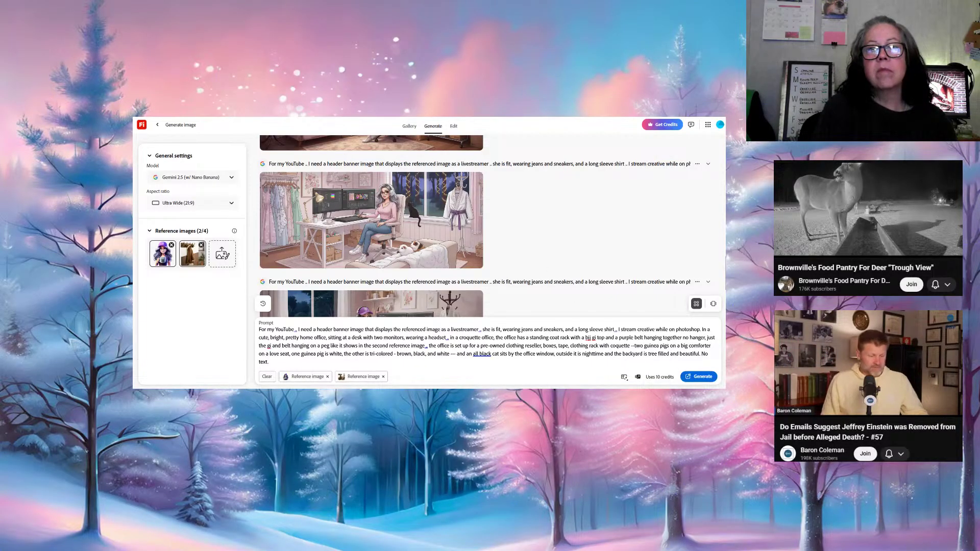
Download the warm-toned banner with the cream love seat and blue robe, and the preceding one with the pink love seat and pastel clothing rack
scroll(509, 187, up, 1)
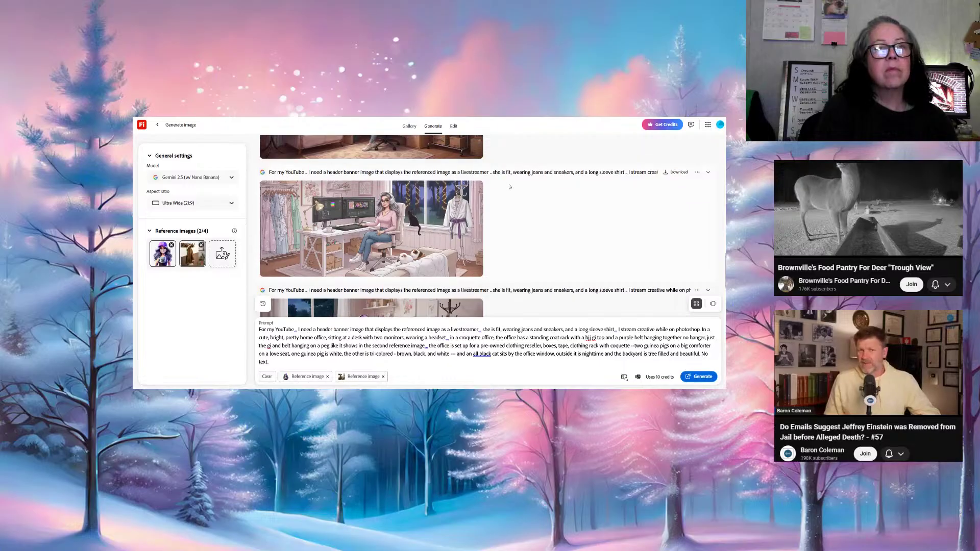
scroll(509, 187, up, 2)
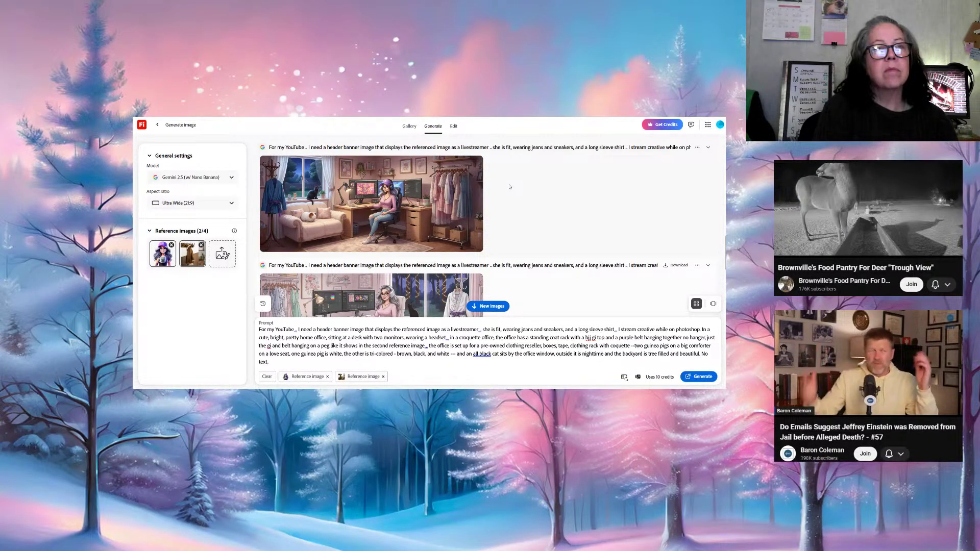
mouse_move(477, 169)
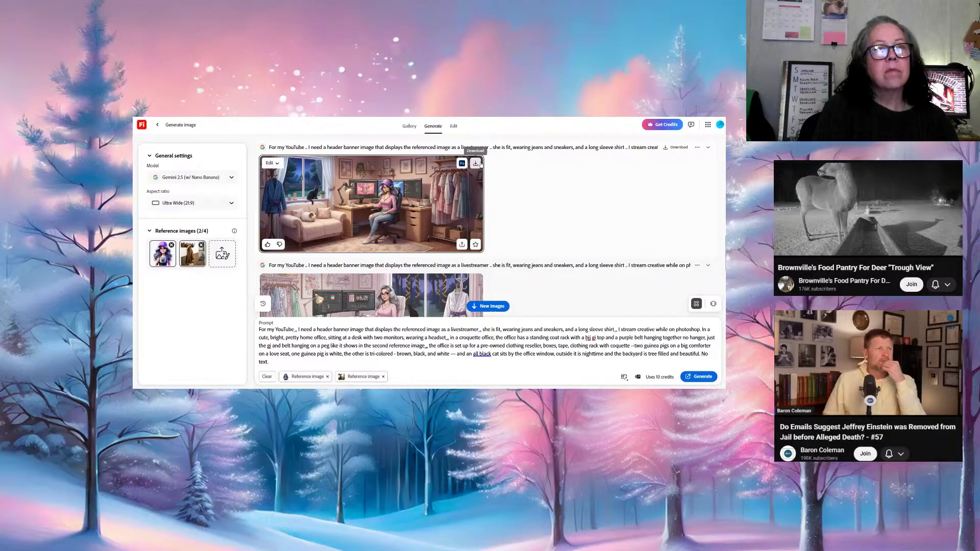
click(475, 164)
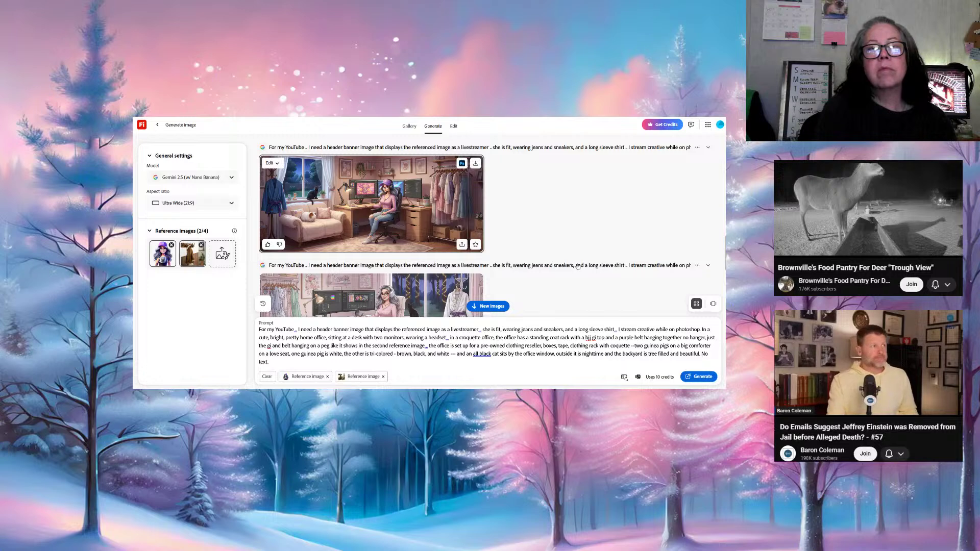
scroll(470, 212, up, 3)
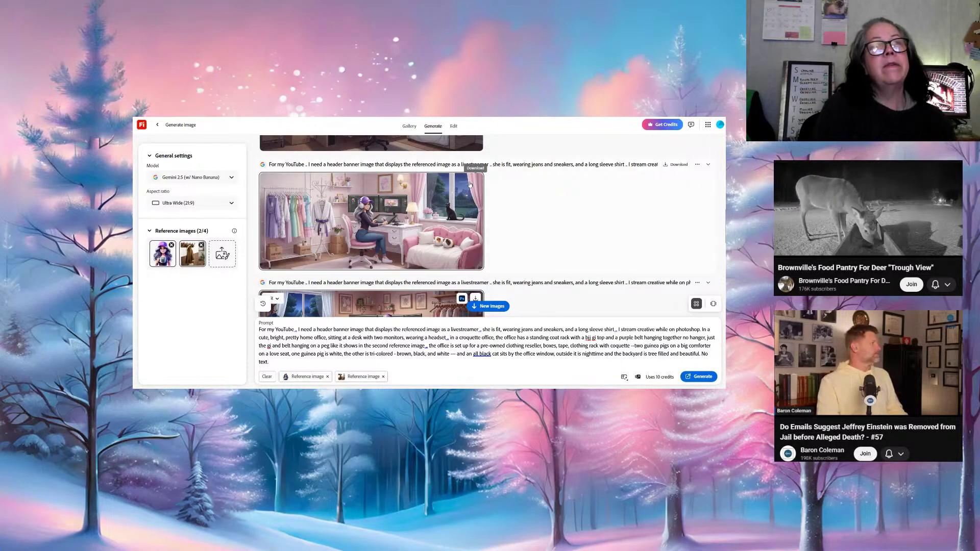
mouse_move(470, 185)
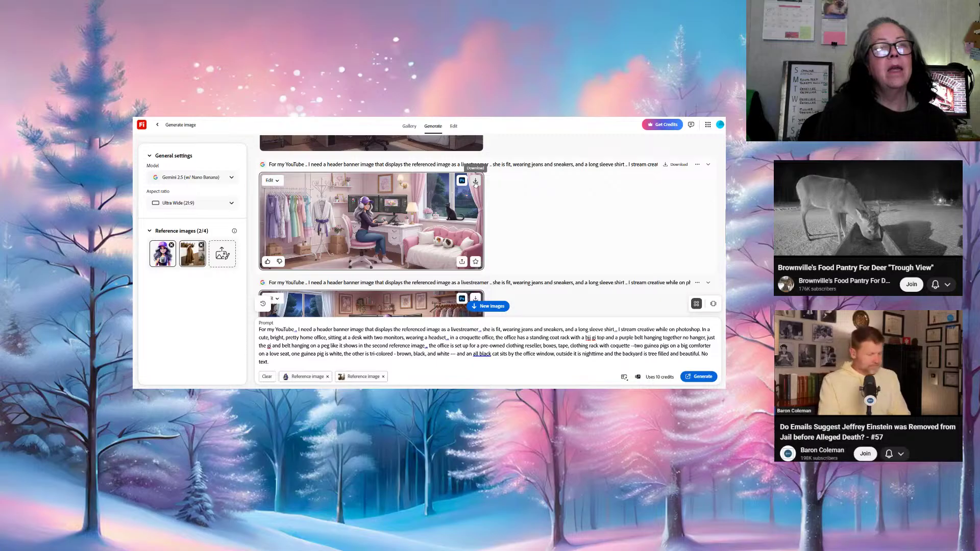
click(475, 182)
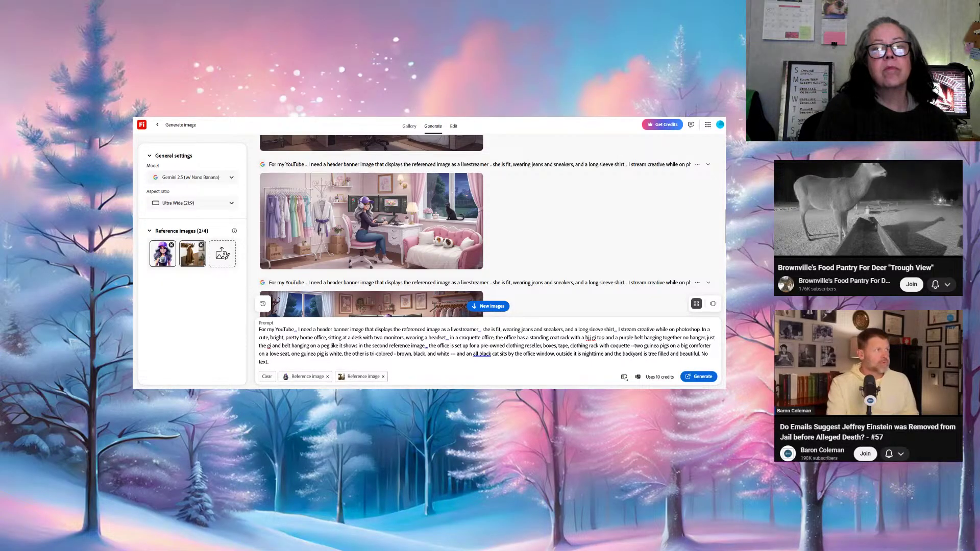
Download the earlier text-free banner showing the character in profile at the desk beside guinea pigs on a white armchair
scroll(554, 240, down, 5)
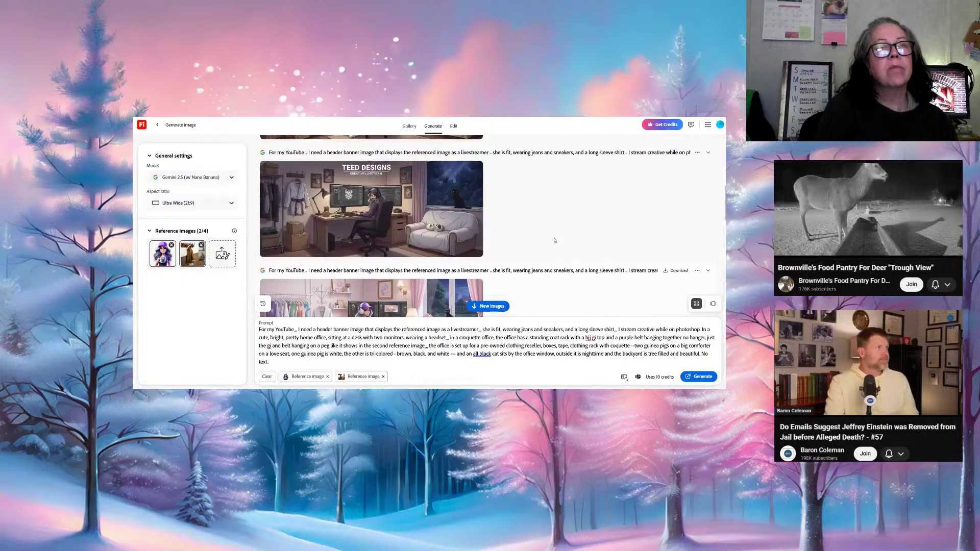
scroll(554, 240, down, 1)
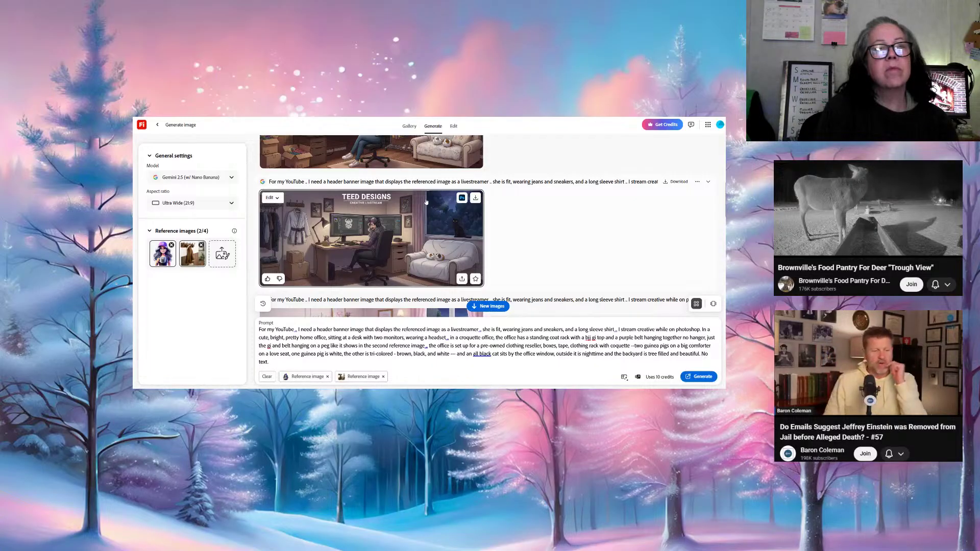
scroll(426, 203, up, 2)
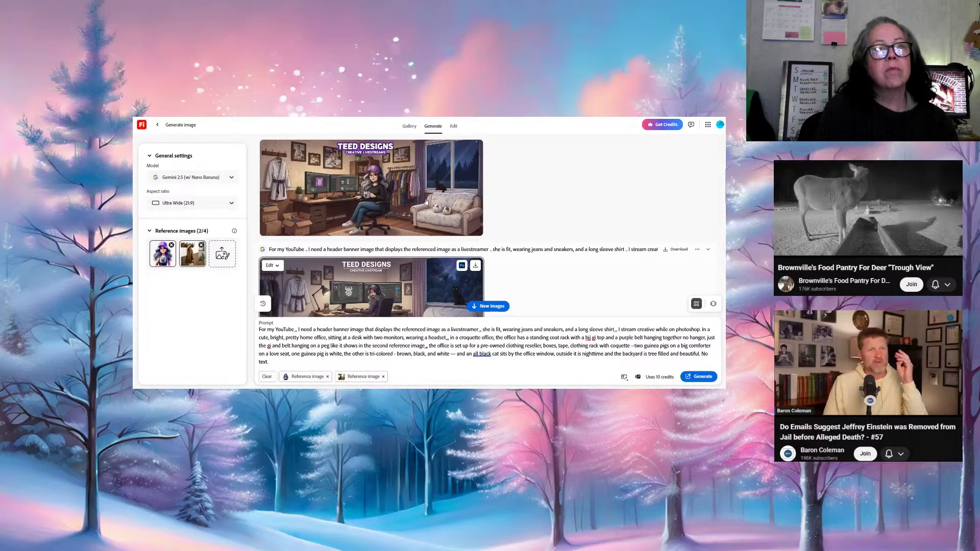
scroll(426, 203, up, 1)
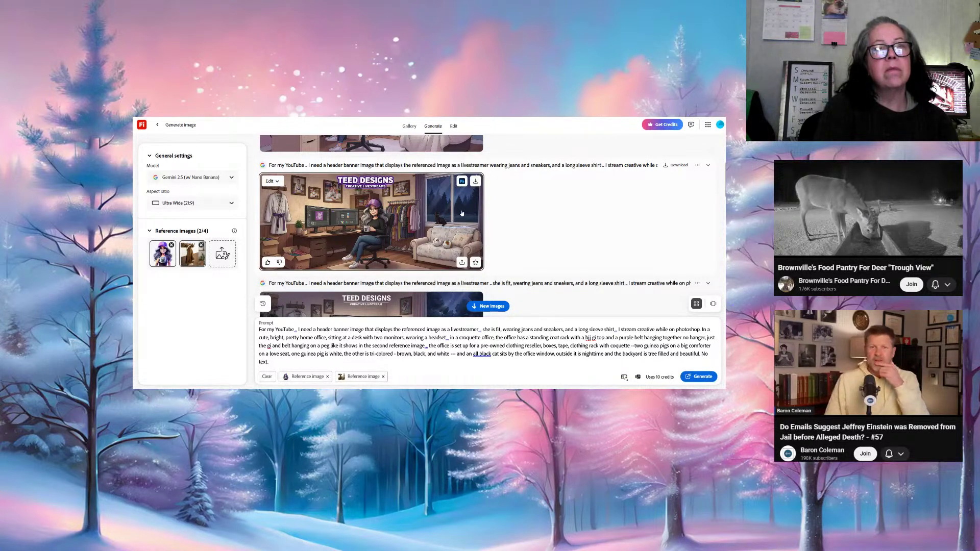
scroll(462, 213, up, 2)
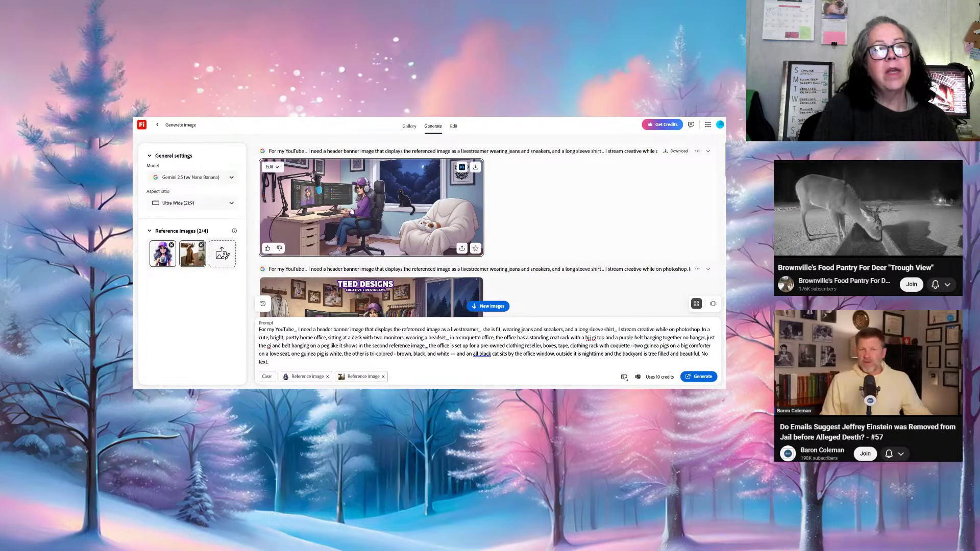
click(474, 166)
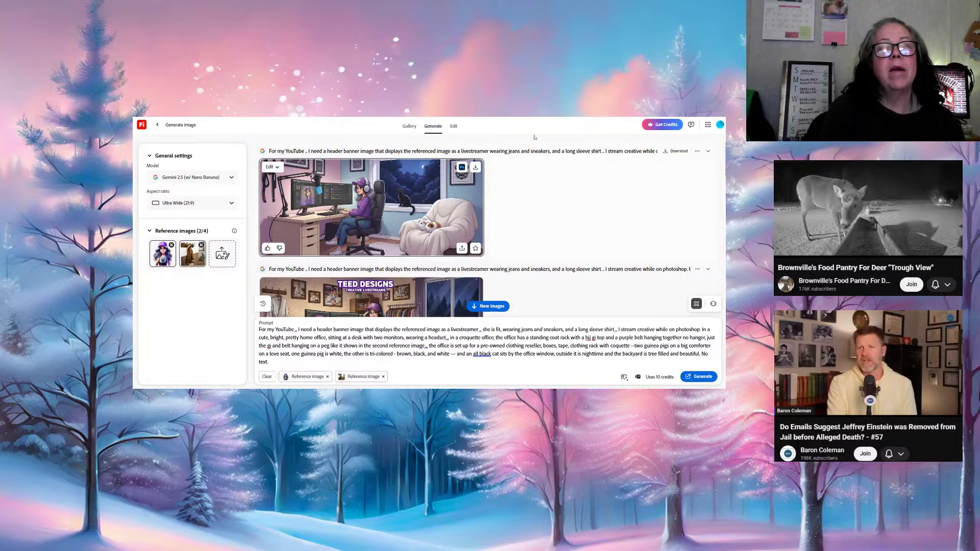
Switch from Firefly to the home page of the streamer's own YouTube channel
key(ctrl+Tab)
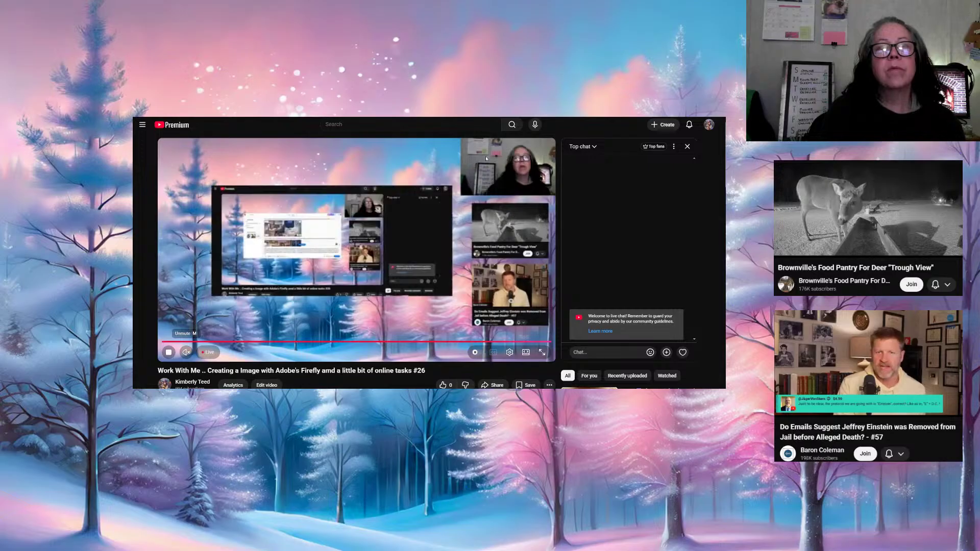
key(ctrl+Tab)
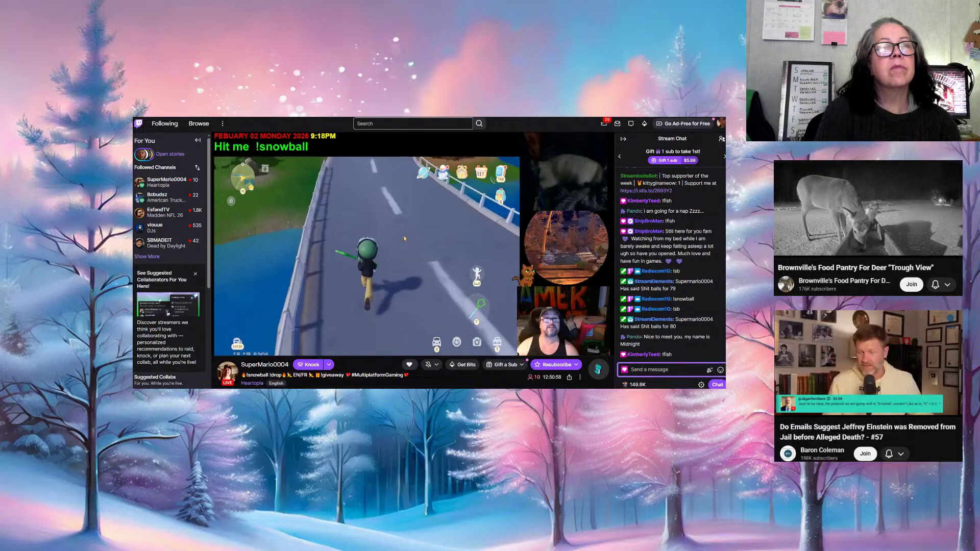
key(ctrl+Tab)
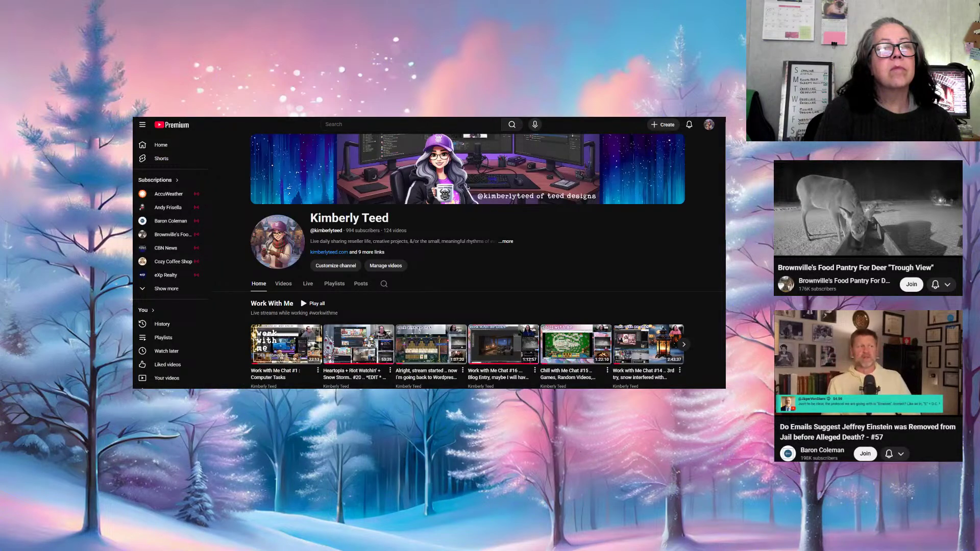